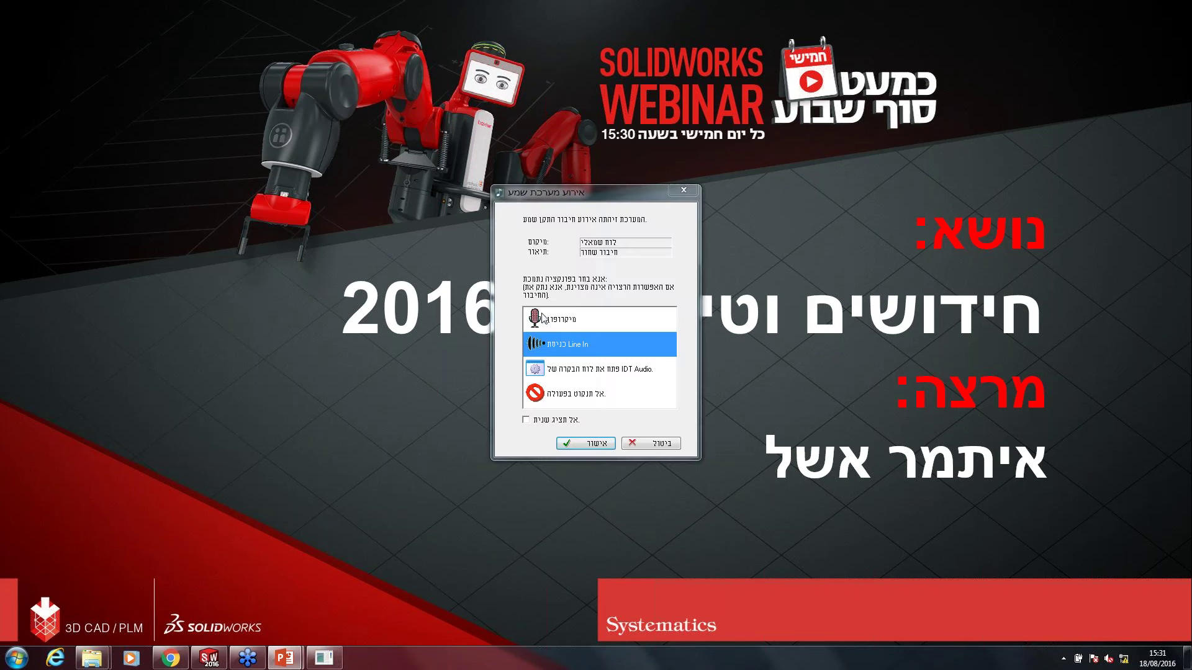
# Step: Choose the microphone as audio input, confirm it, and advance to the next slide
pyautogui.click(544, 319)
pyautogui.click(597, 444)
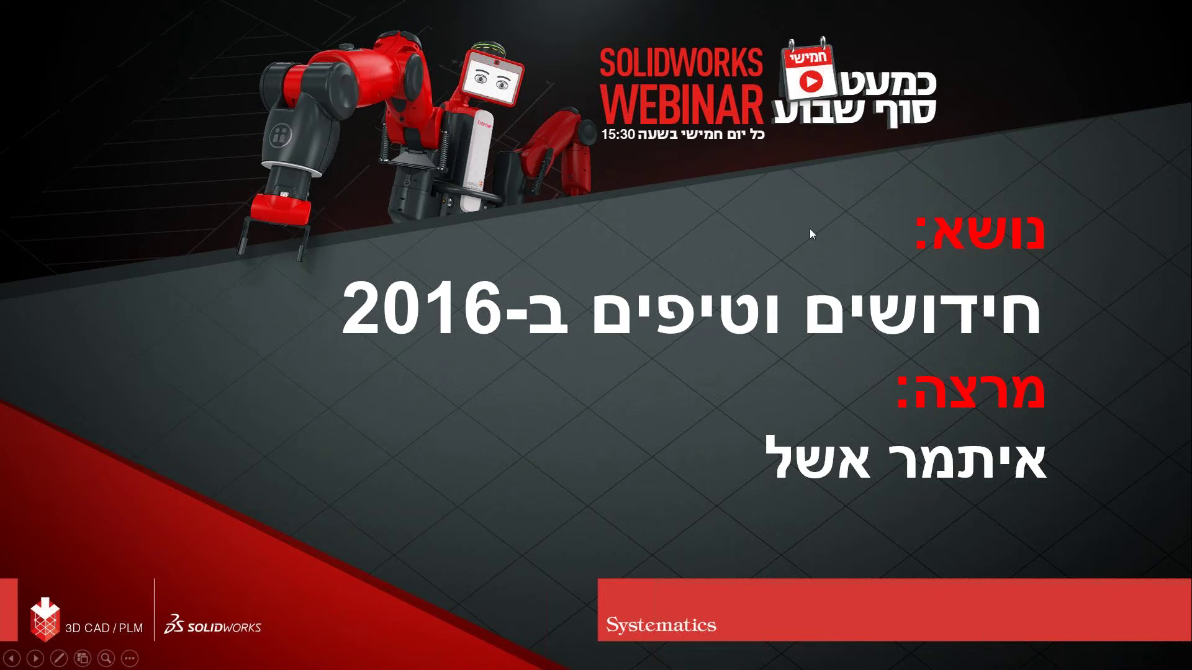
pyautogui.click(885, 309)
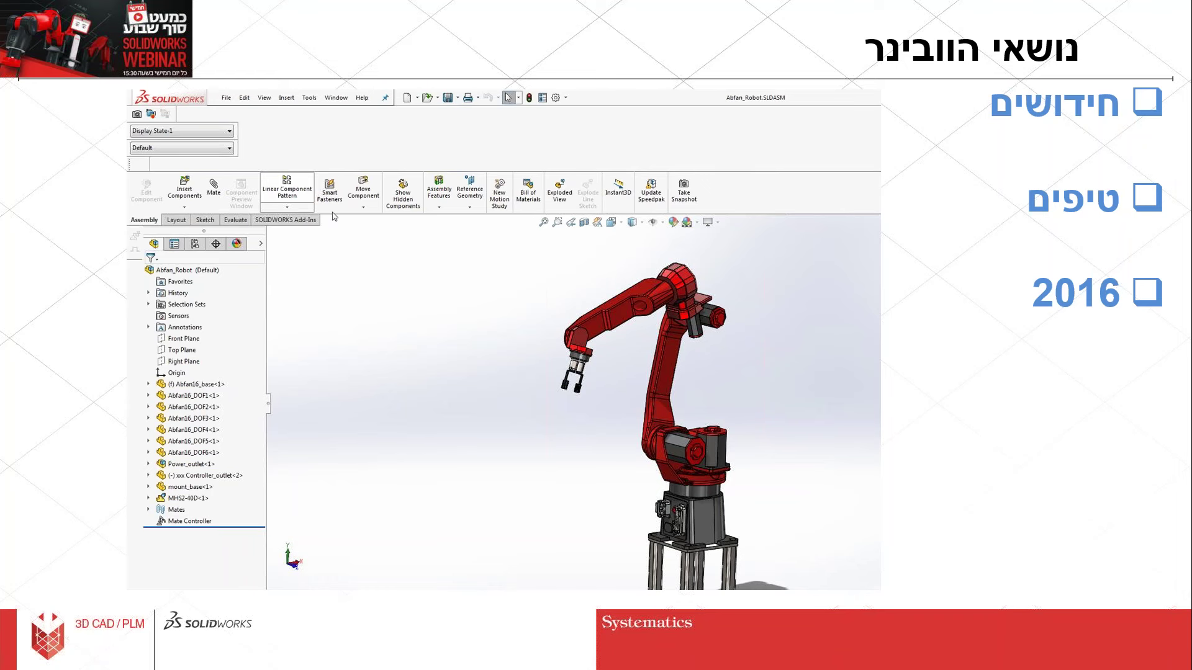
# Step: Advance to the 'הדגמה' demo slide and switch over to the SOLIDWORKS window
pyautogui.press('Right')
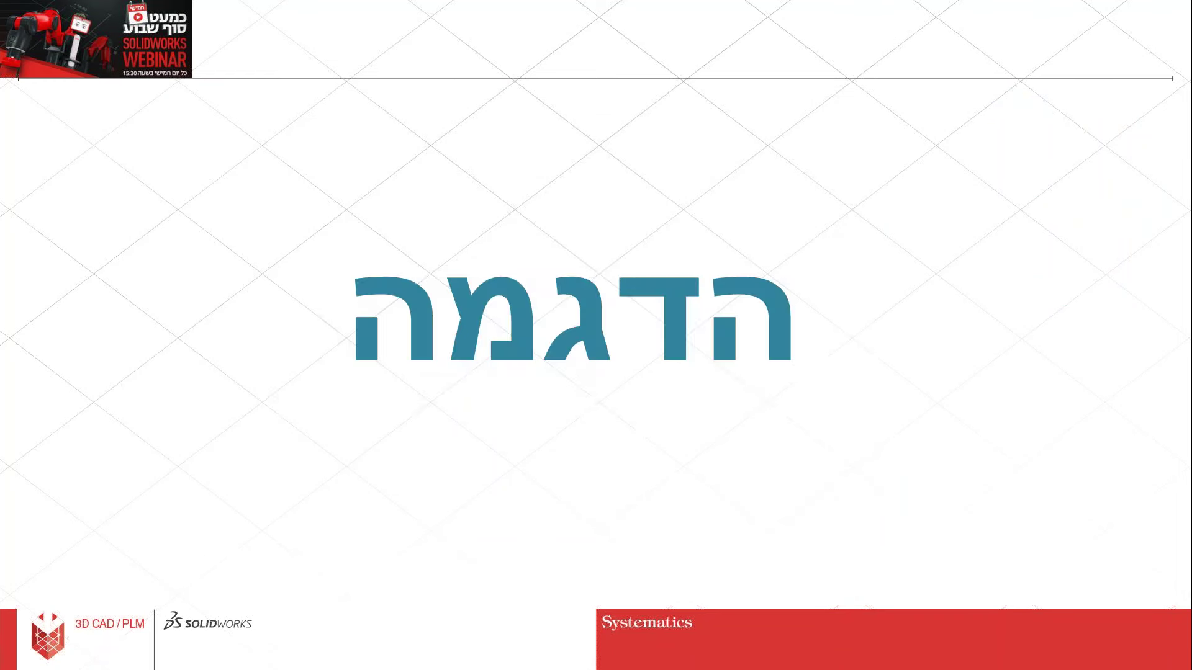
pyautogui.hotkey('alt', 'Tab')
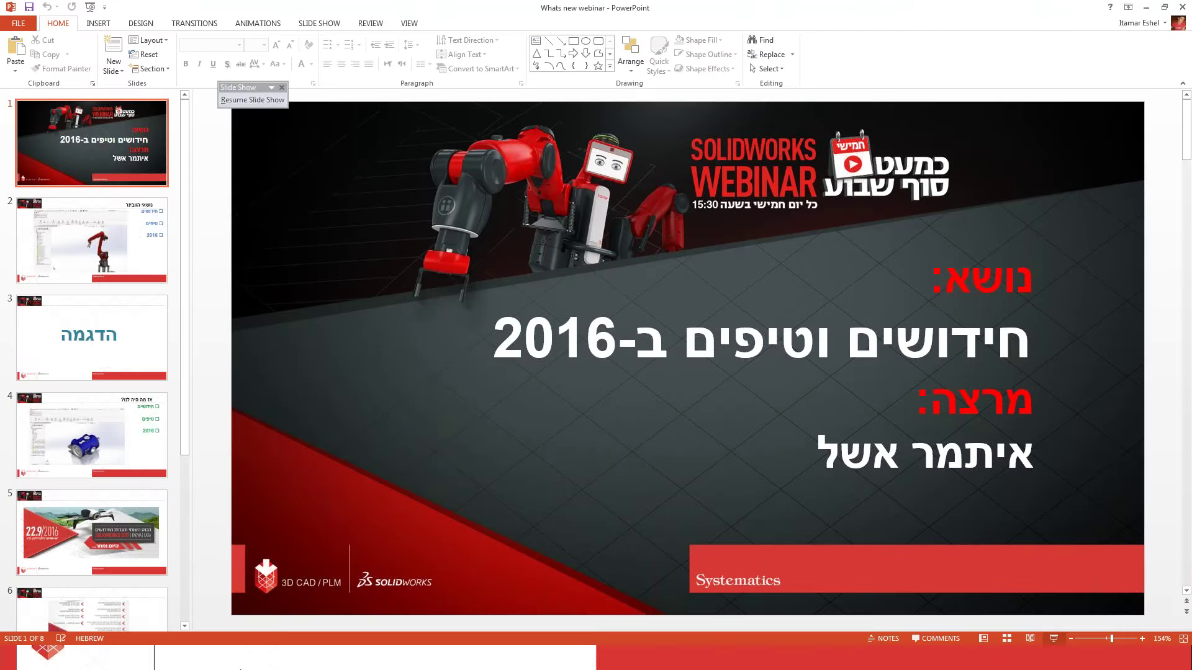
pyautogui.hotkey('alt', 'Tab')
pyautogui.hotkey('alt', 'Tab')
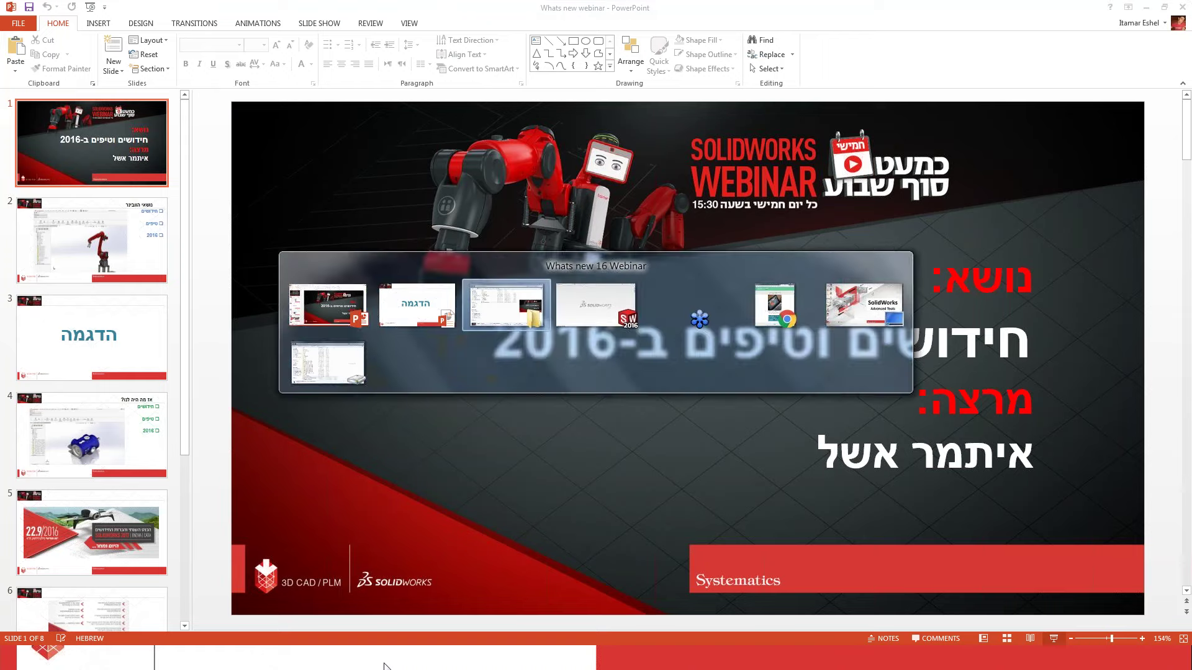
pyautogui.hotkey('alt', 'Tab')
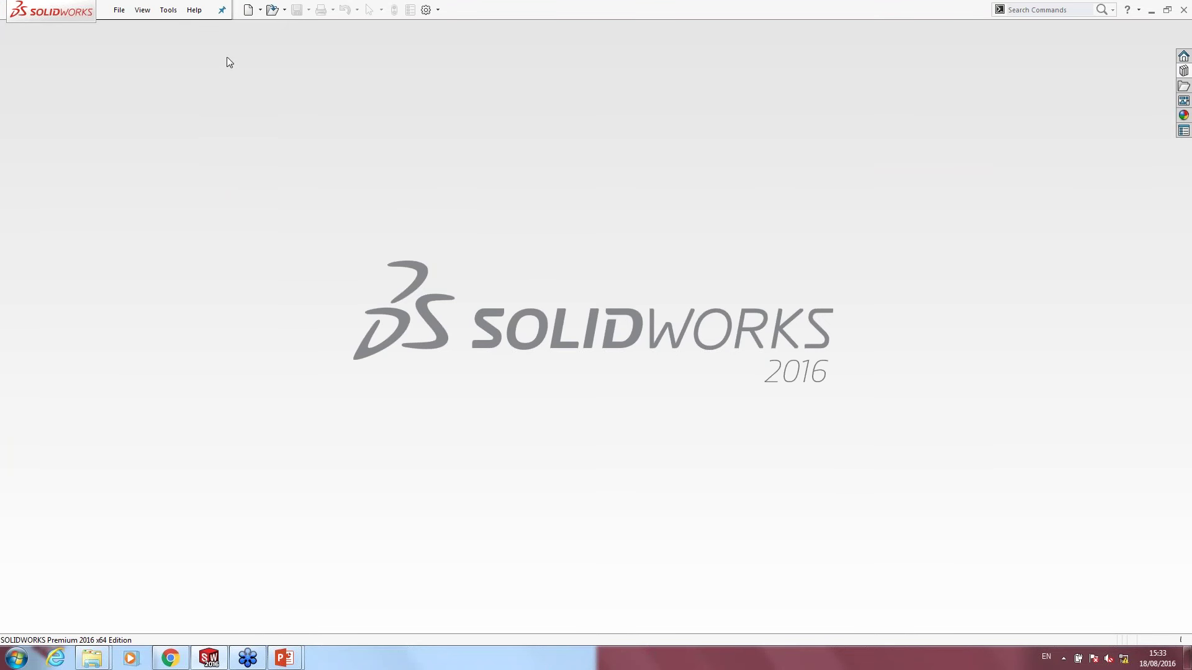
# Step: Open the SOLIDWORKS 2016 What's New guide as a PDF from the Help menu
pyautogui.click(196, 12)
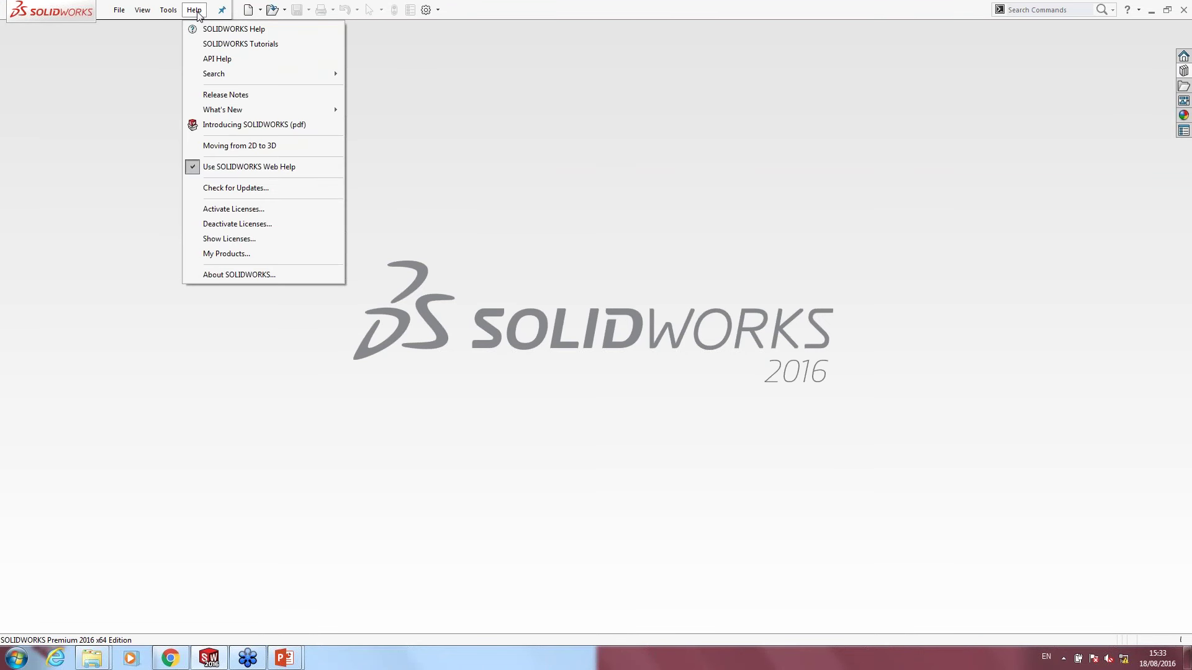
pyautogui.moveTo(222, 110)
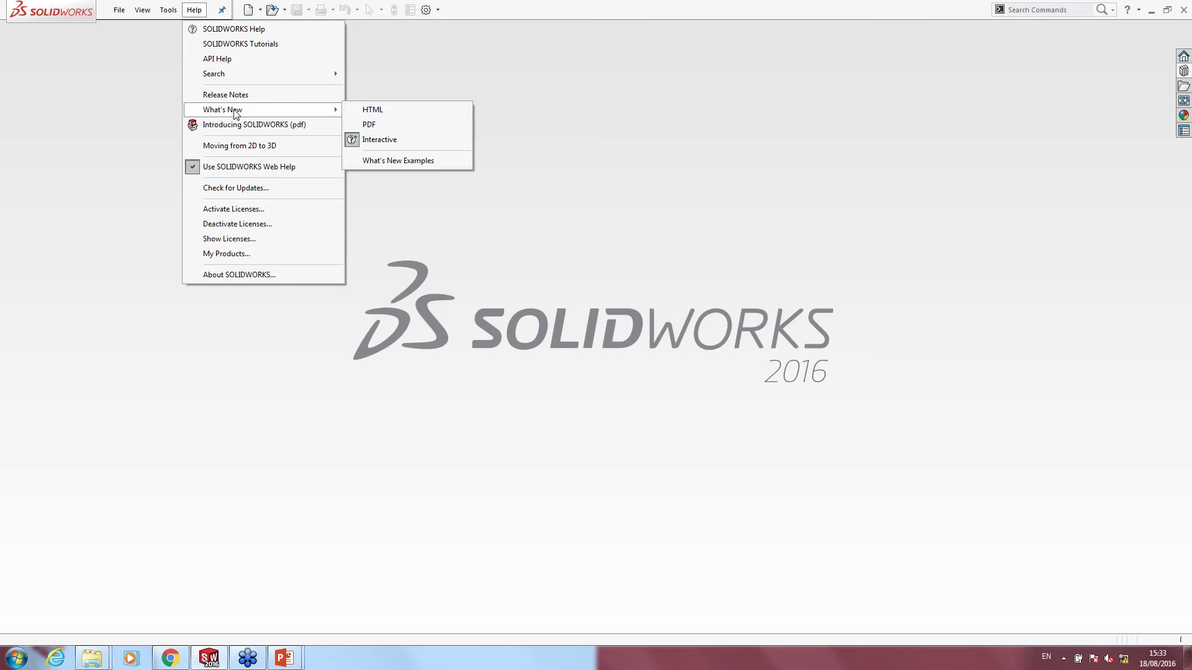
pyautogui.click(380, 127)
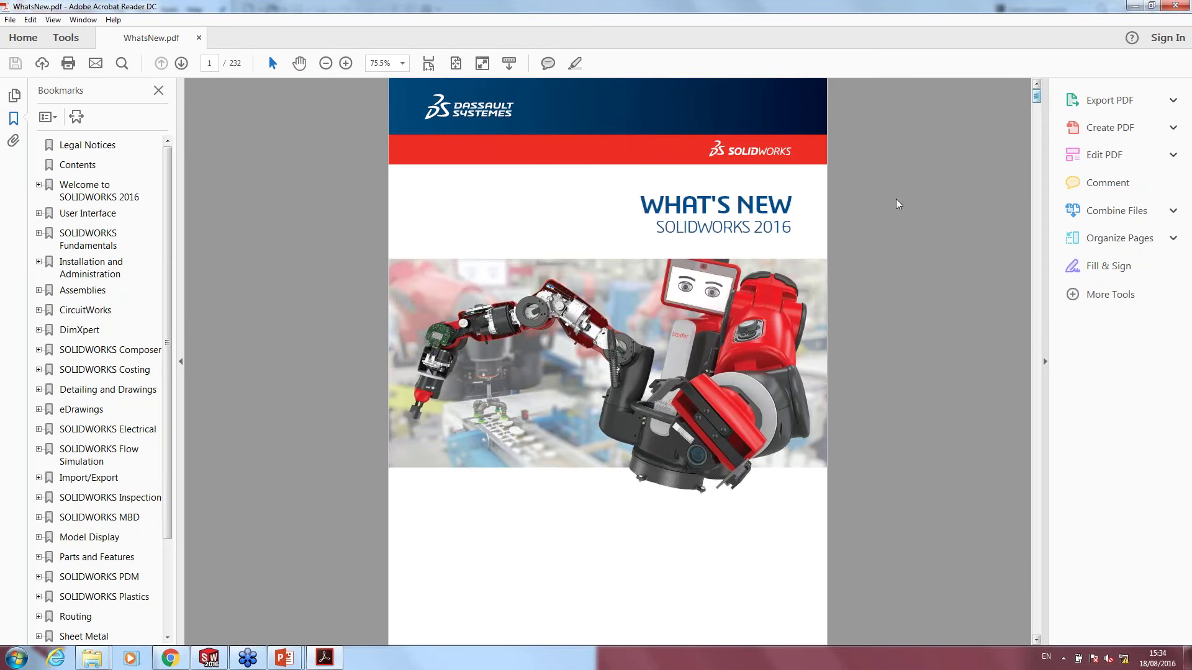
# Step: Dismiss the Acrobat welcome message and collapse the side tools pane
pyautogui.scroll(-2, 36, 211)
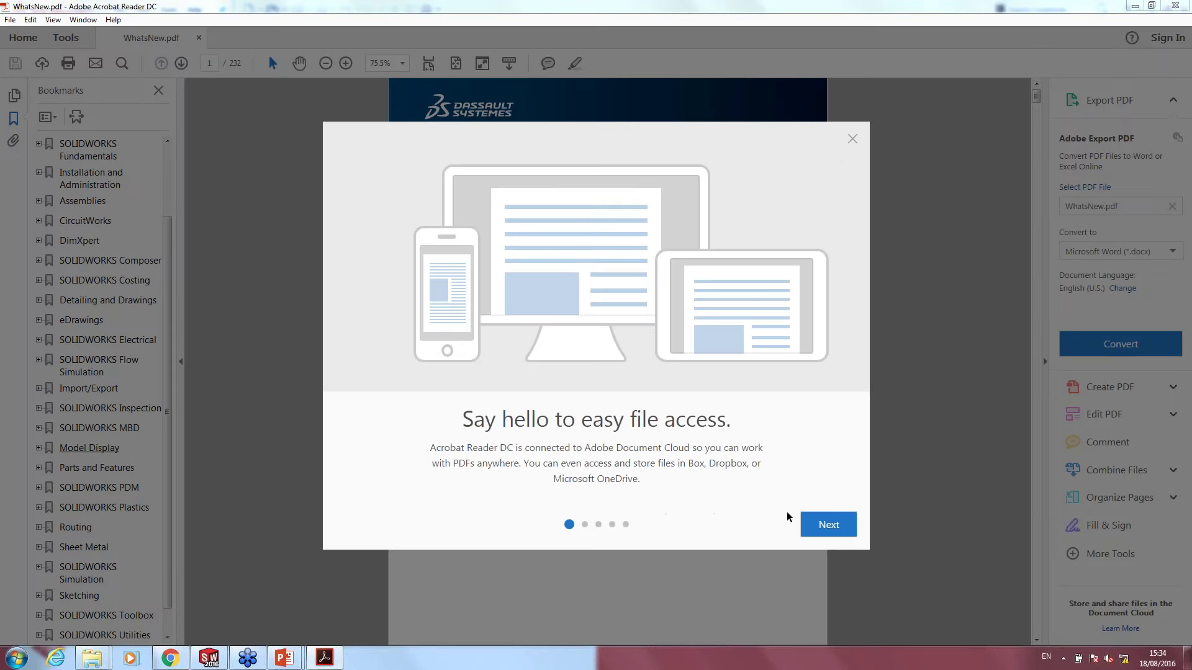
pyautogui.click(852, 139)
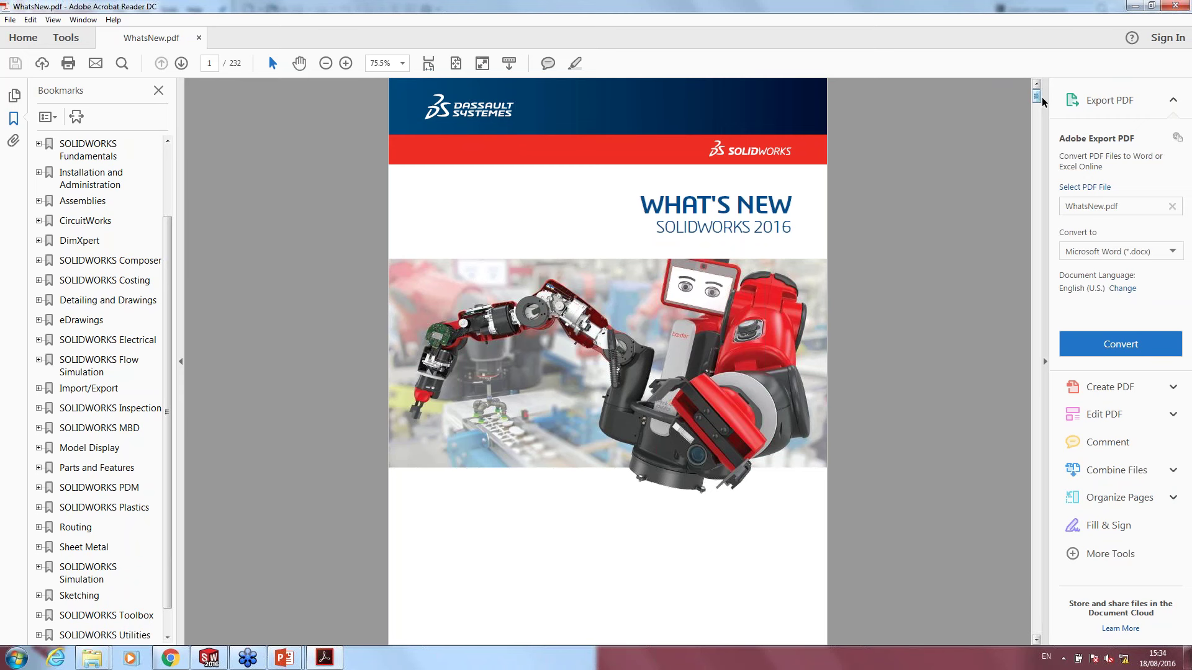
pyautogui.hotkey('shift', 'F4')
# Step: Scroll down to the guide's Contents page, then close Acrobat Reader
pyautogui.scroll(-1, 1073, 114)
pyautogui.scroll(-2, 1063, 133)
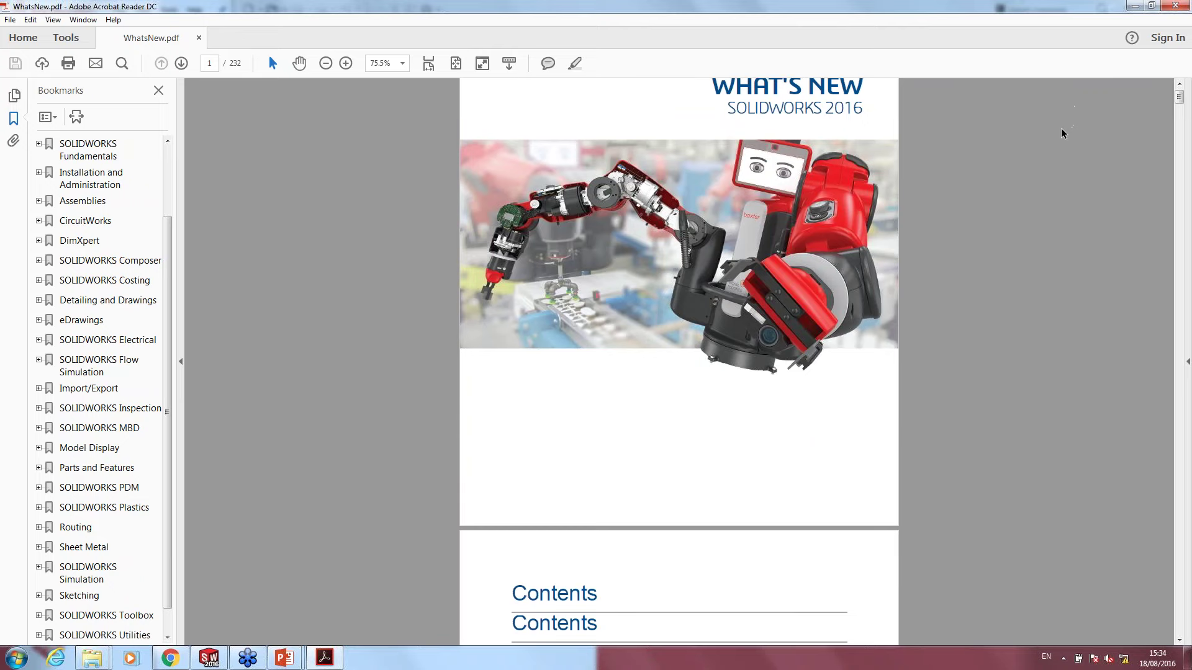
pyautogui.scroll(-3, 1060, 133)
pyautogui.scroll(-2, 1059, 133)
pyautogui.scroll(1, 1059, 133)
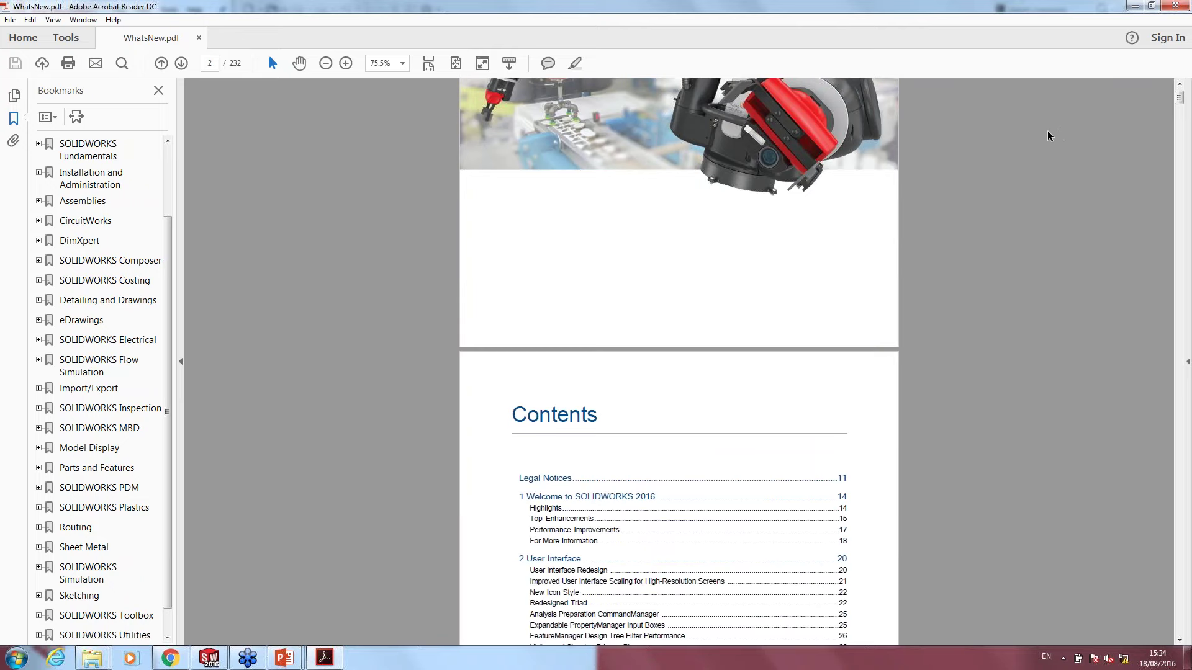
pyautogui.click(1169, 7)
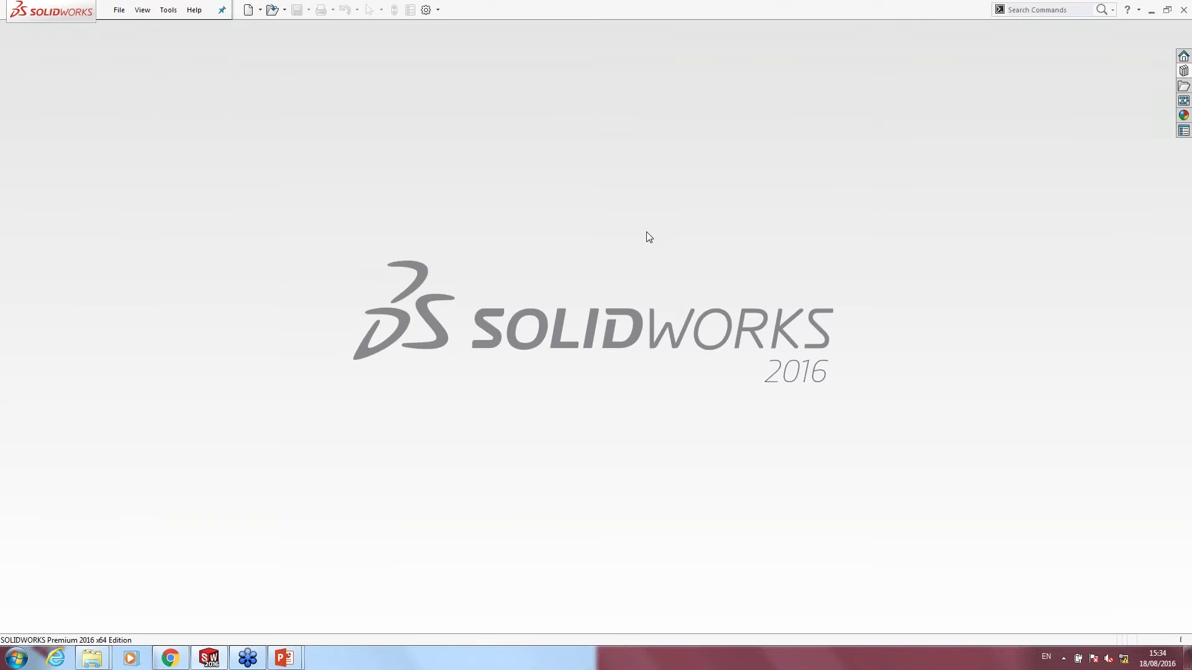
# Step: Open the 00015240 assembly from the 'Whats new 16 Webinar' folder in SOLIDWORKS
pyautogui.click(100, 661)
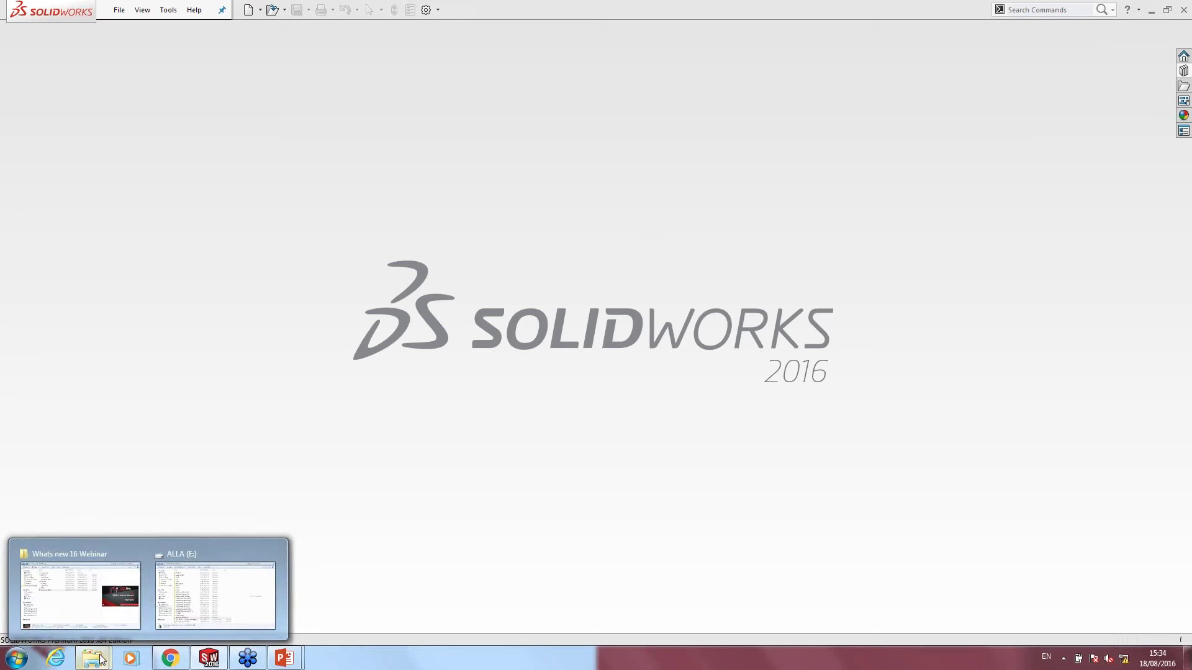
pyautogui.click(110, 589)
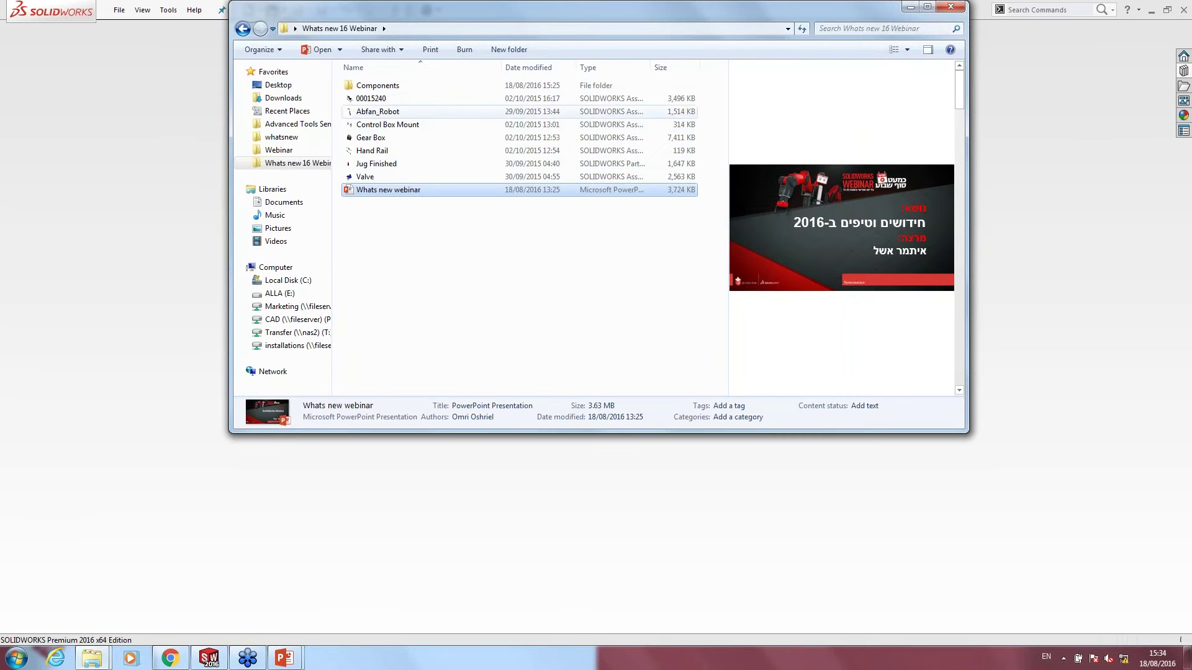
pyautogui.click(385, 208)
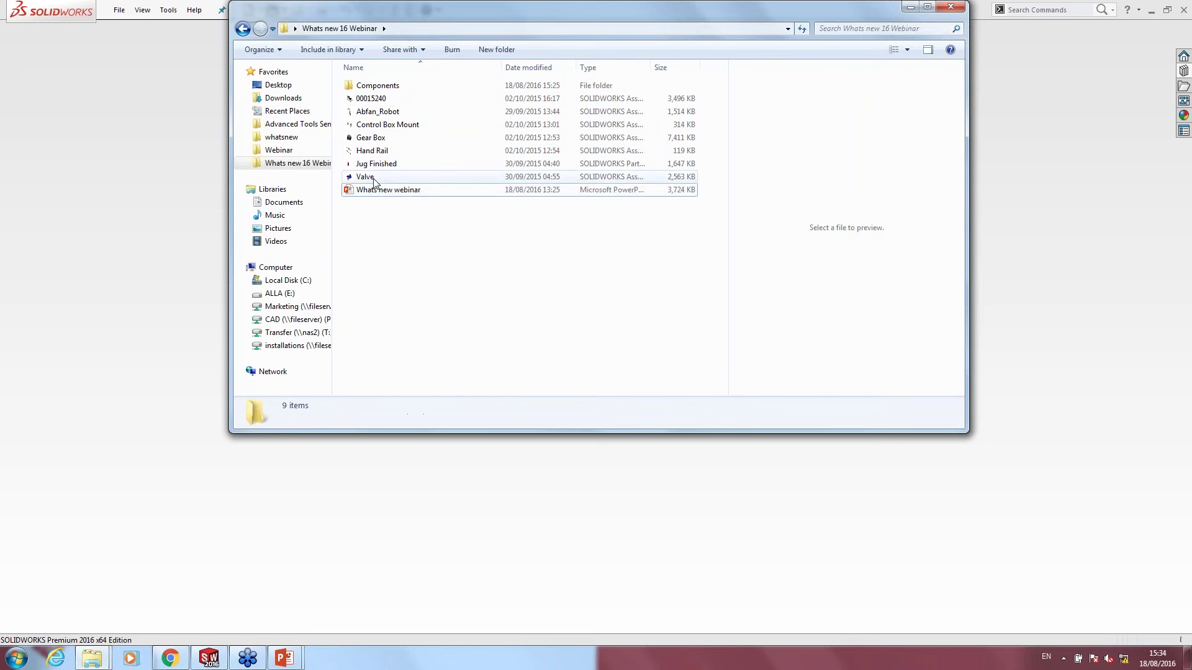
pyautogui.click(373, 100)
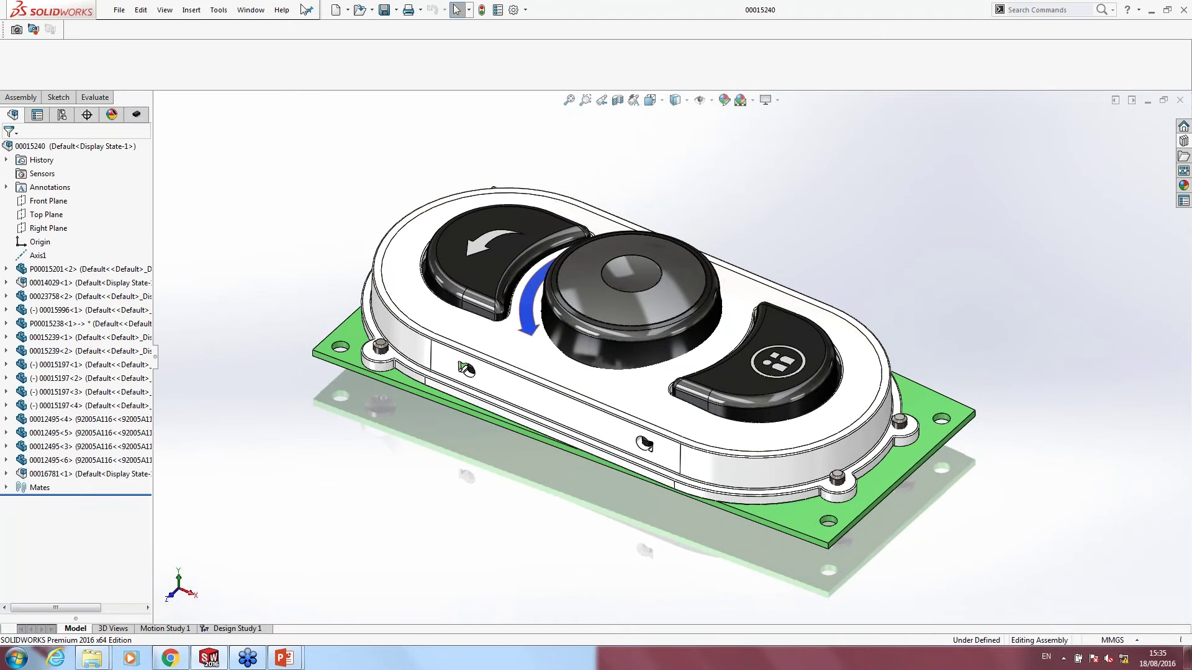
pyautogui.click(282, 10)
# Step: Check the SOLIDWORKS version details, then open the white housing part P00015201 in its own window
pyautogui.click(308, 275)
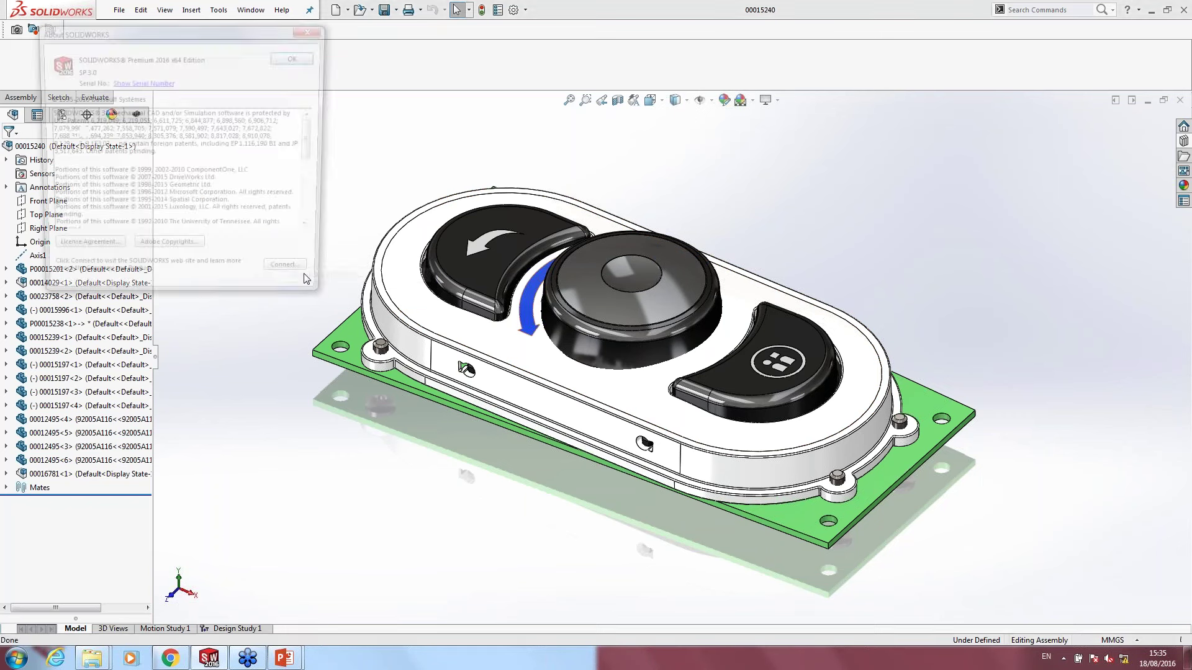
pyautogui.click(311, 31)
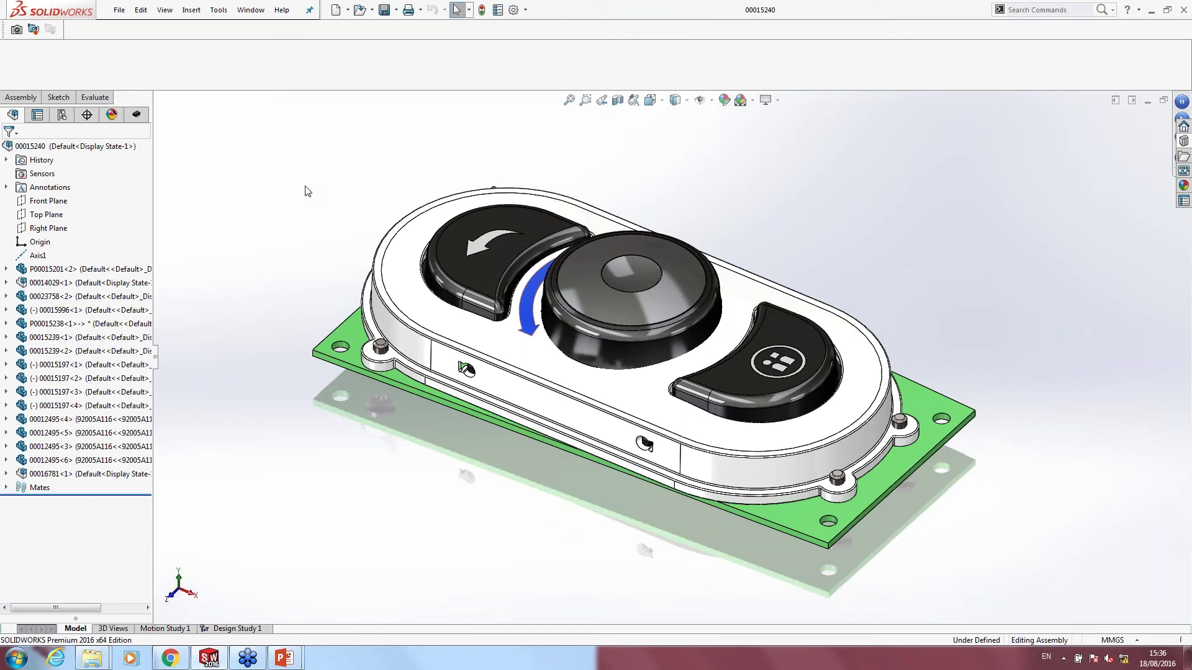
pyautogui.click(28, 99)
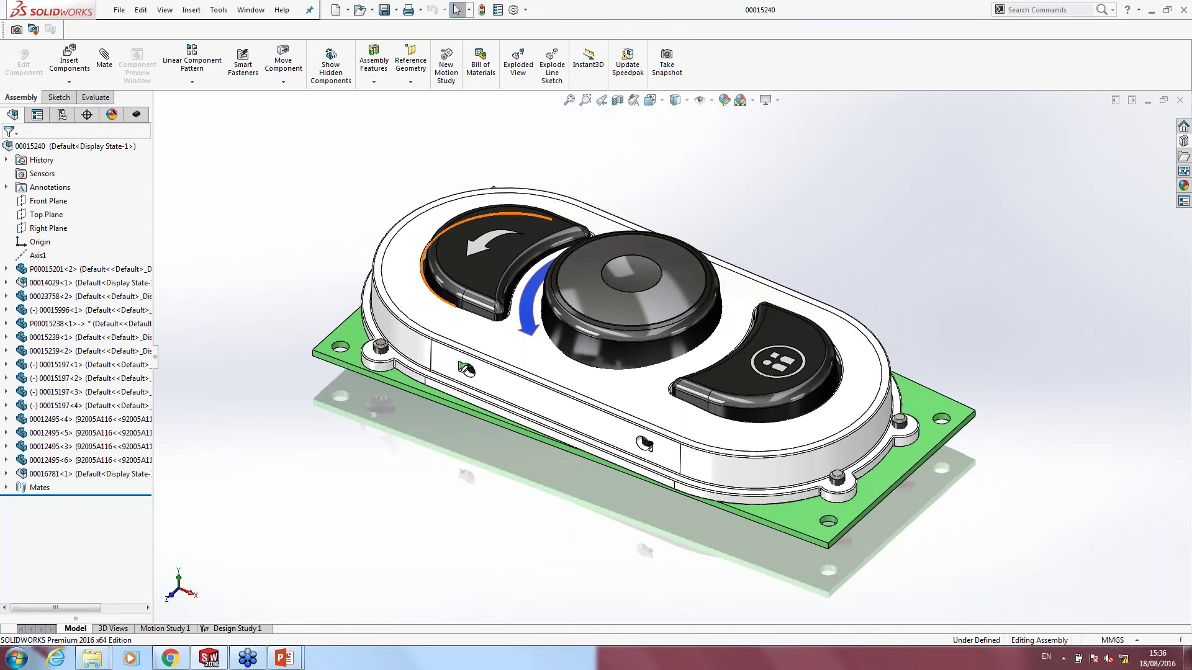
pyautogui.rightClick(402, 248)
pyautogui.click(428, 145)
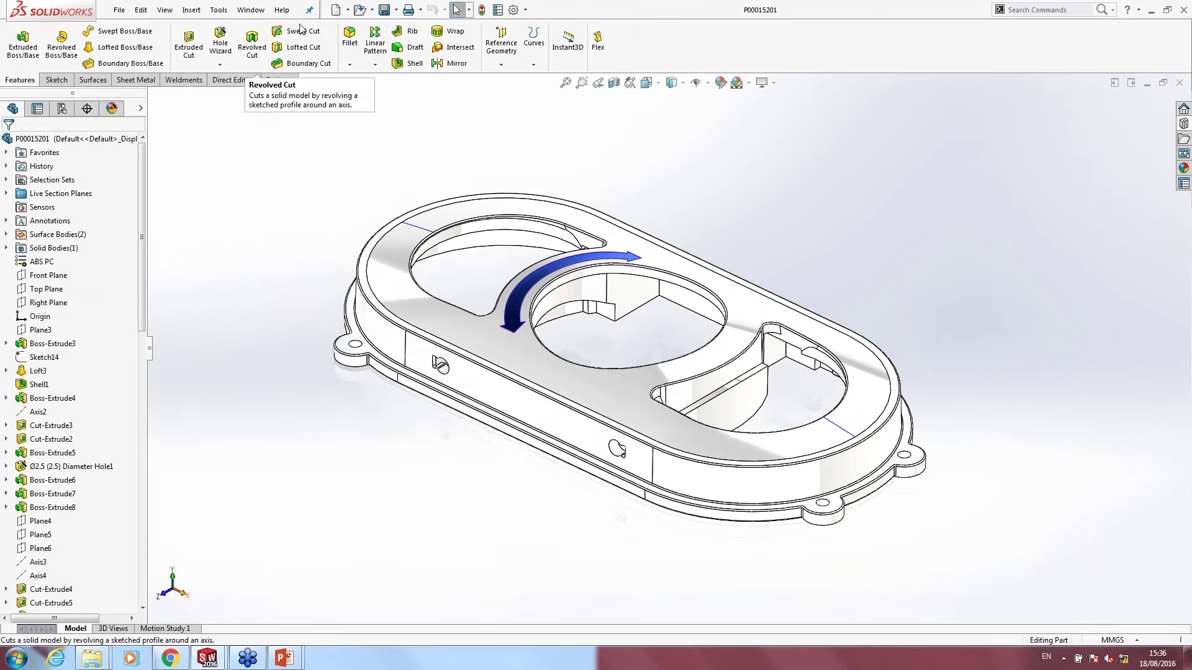
# Step: Review the Icon color choices on the System Options Colors page and close with OK
pyautogui.click(514, 11)
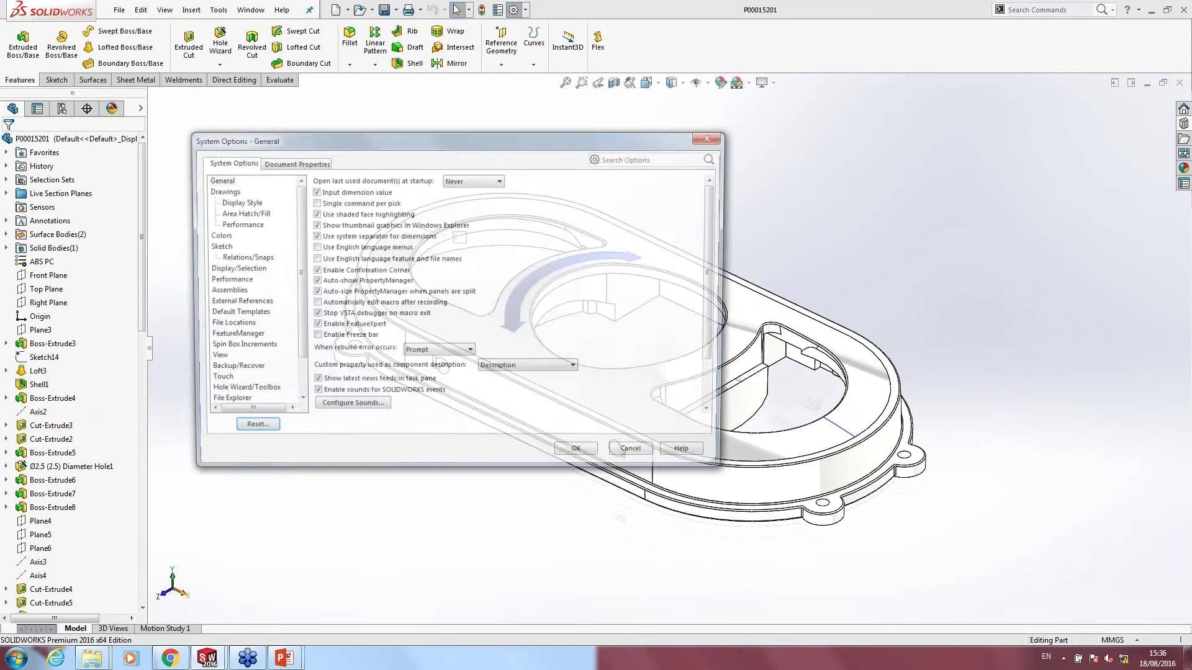
pyautogui.click(215, 235)
pyautogui.click(422, 184)
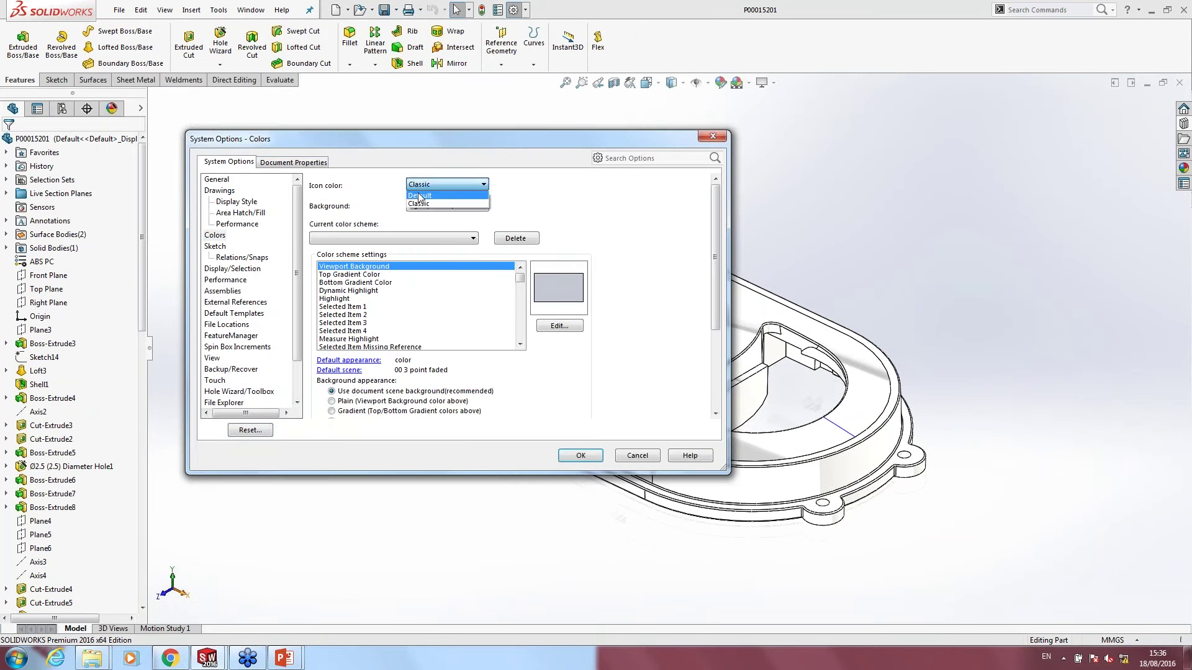
pyautogui.click(577, 458)
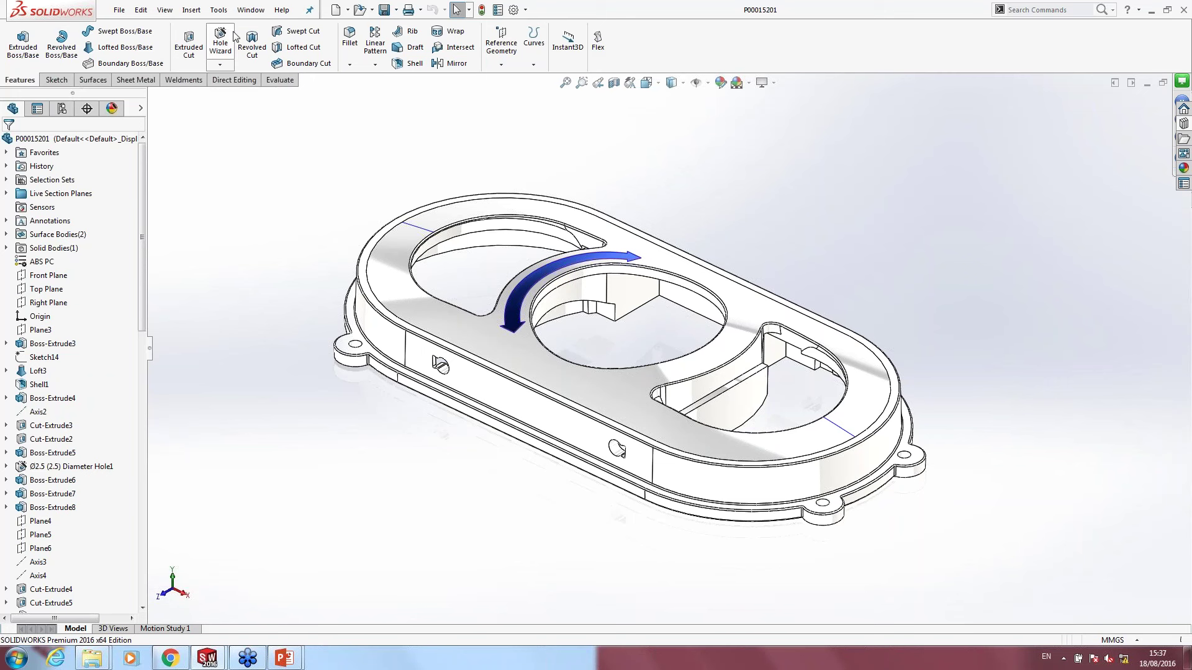
# Step: View About SOLIDWORKS (Premium 2016 x64, SP 3.0), repositioning the dialog before closing it
pyautogui.click(281, 11)
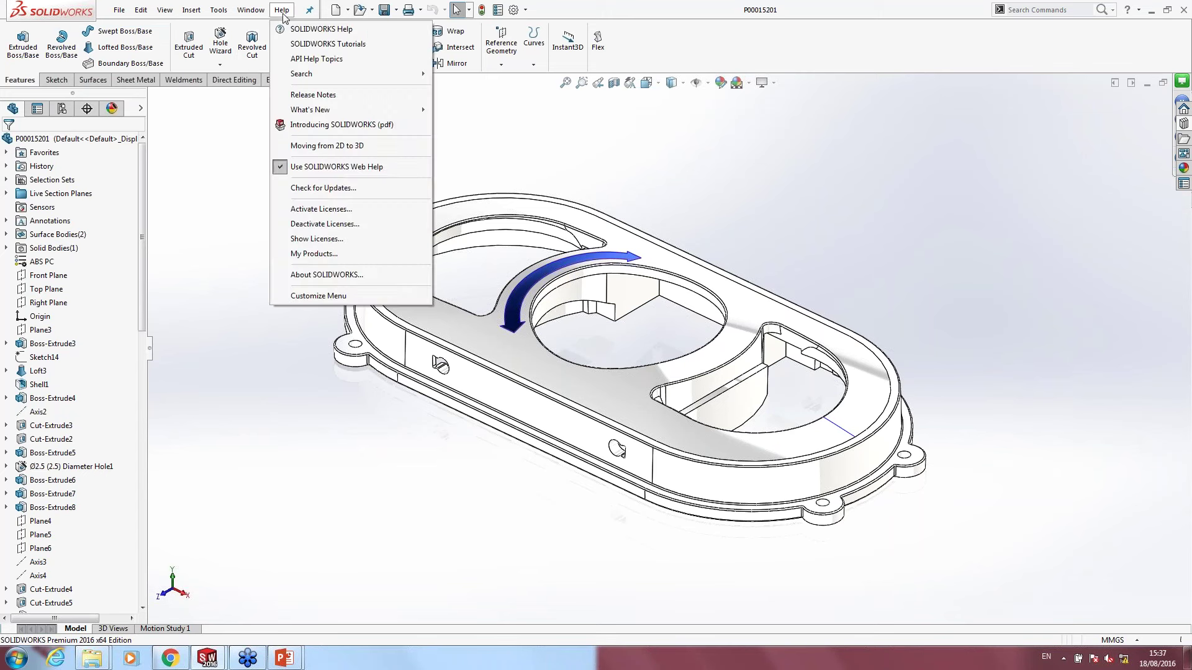
pyautogui.click(335, 275)
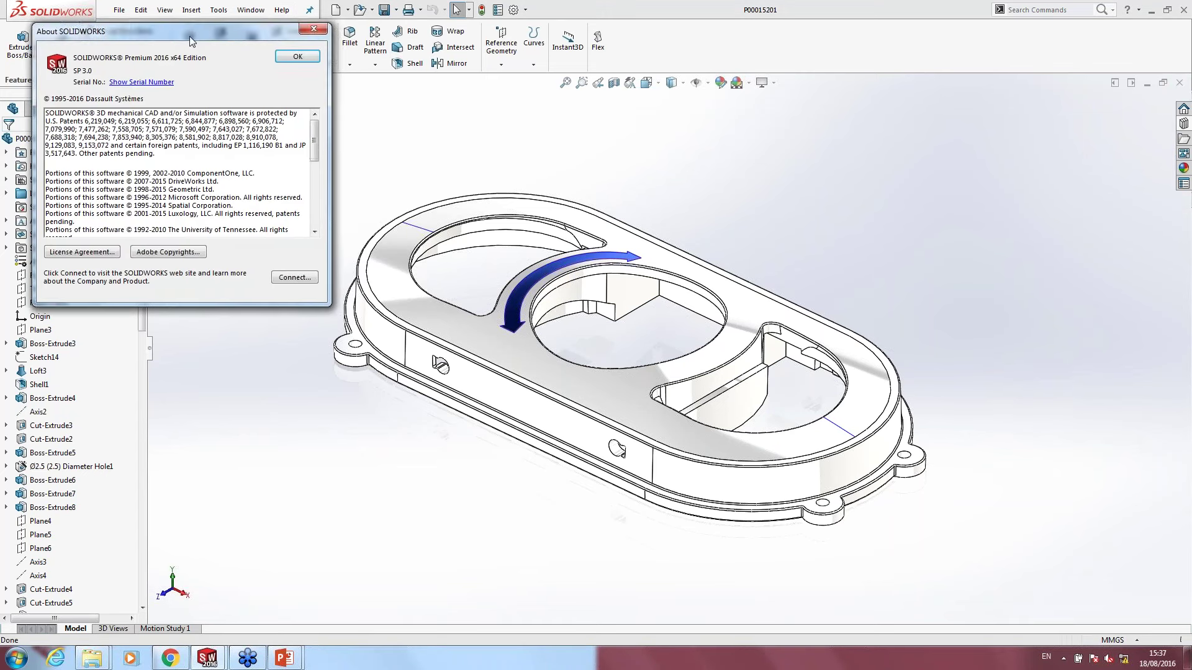
pyautogui.moveTo(194, 44); pyautogui.dragTo(260, 120)
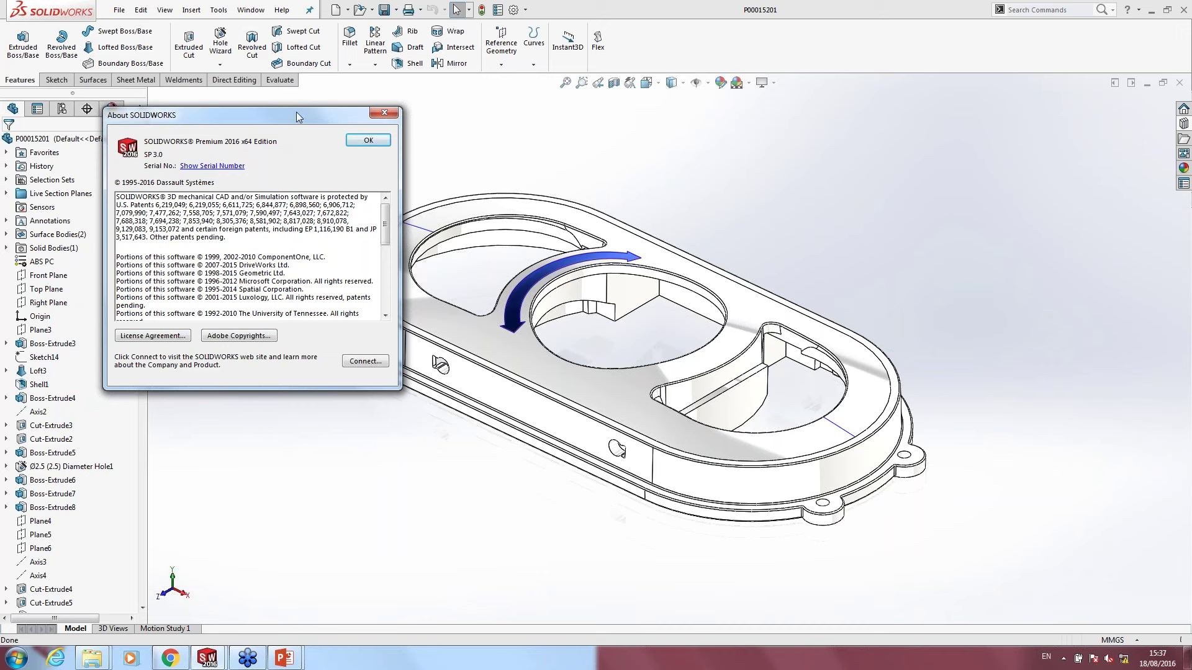
pyautogui.moveTo(296, 113); pyautogui.dragTo(300, 132)
pyautogui.click(381, 131)
# Step: Set the icon colour scheme to Classic and switch back to the 00015240 assembly window
pyautogui.click(513, 10)
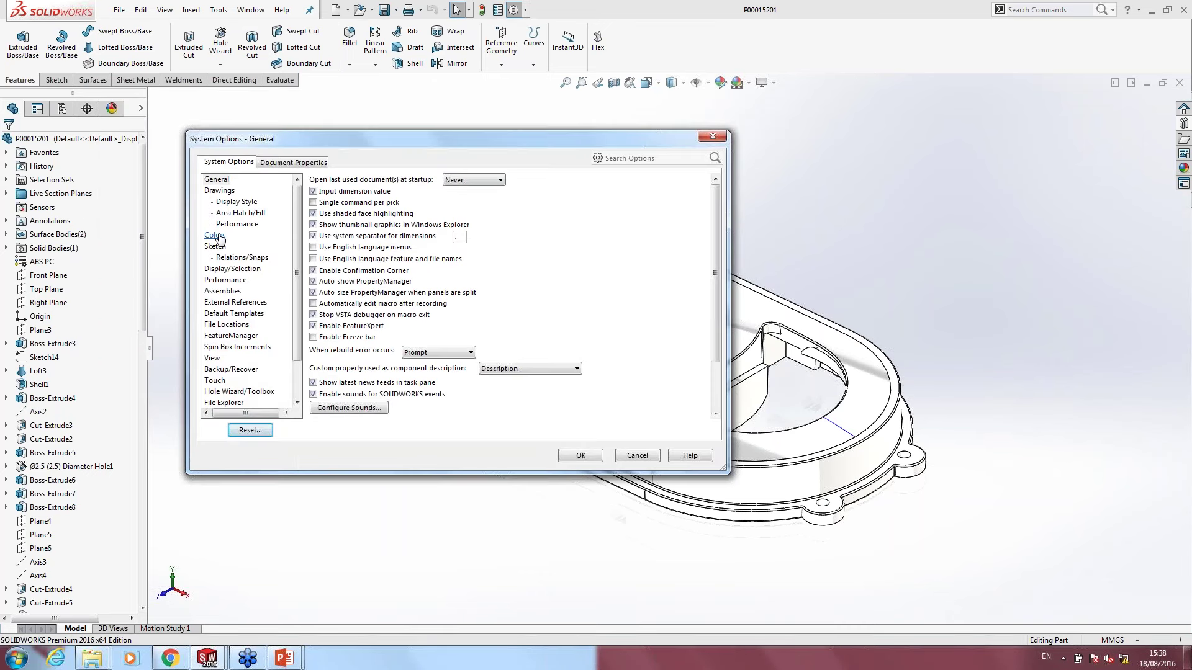
pyautogui.click(215, 235)
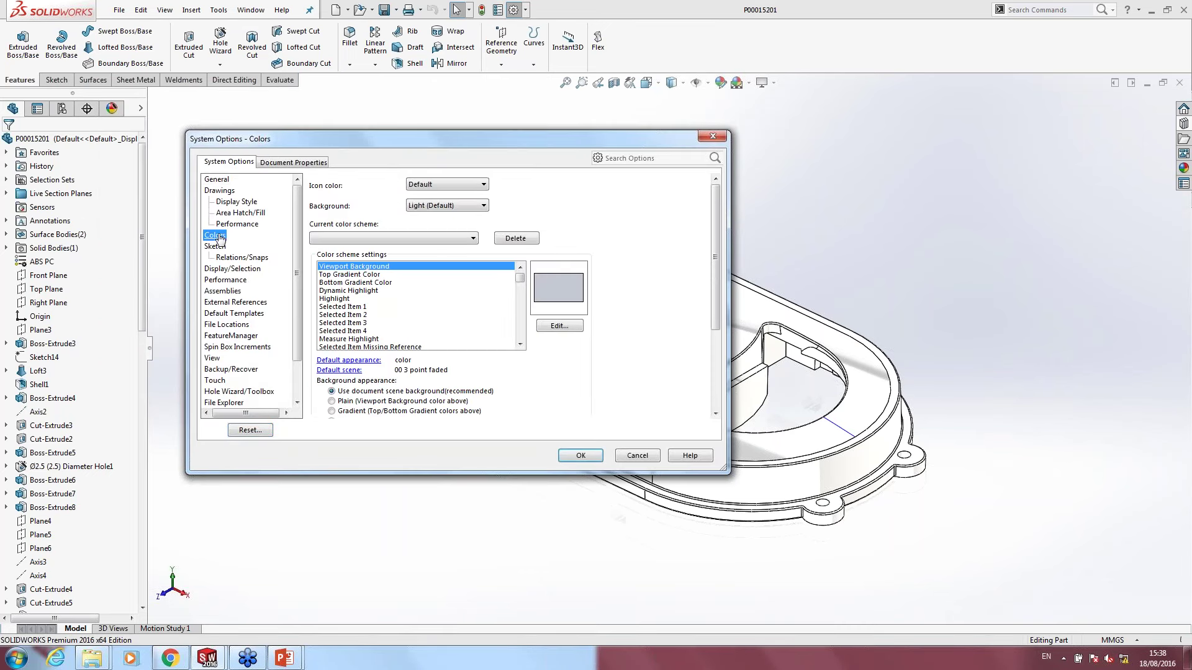
pyautogui.click(417, 188)
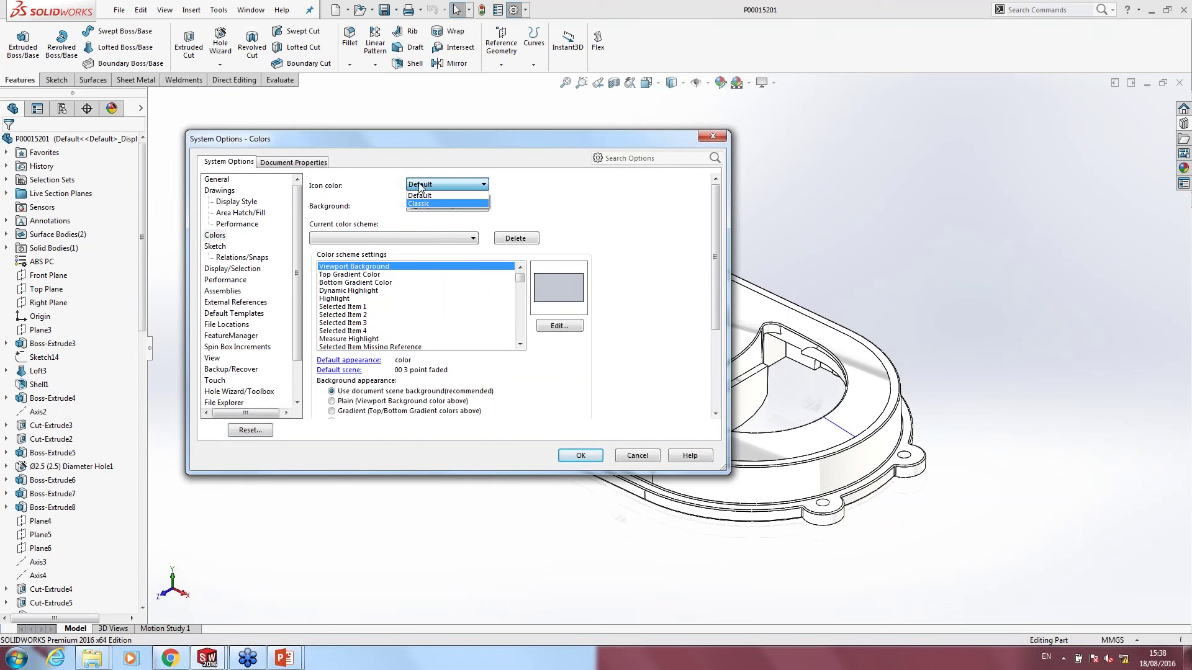
pyautogui.click(419, 204)
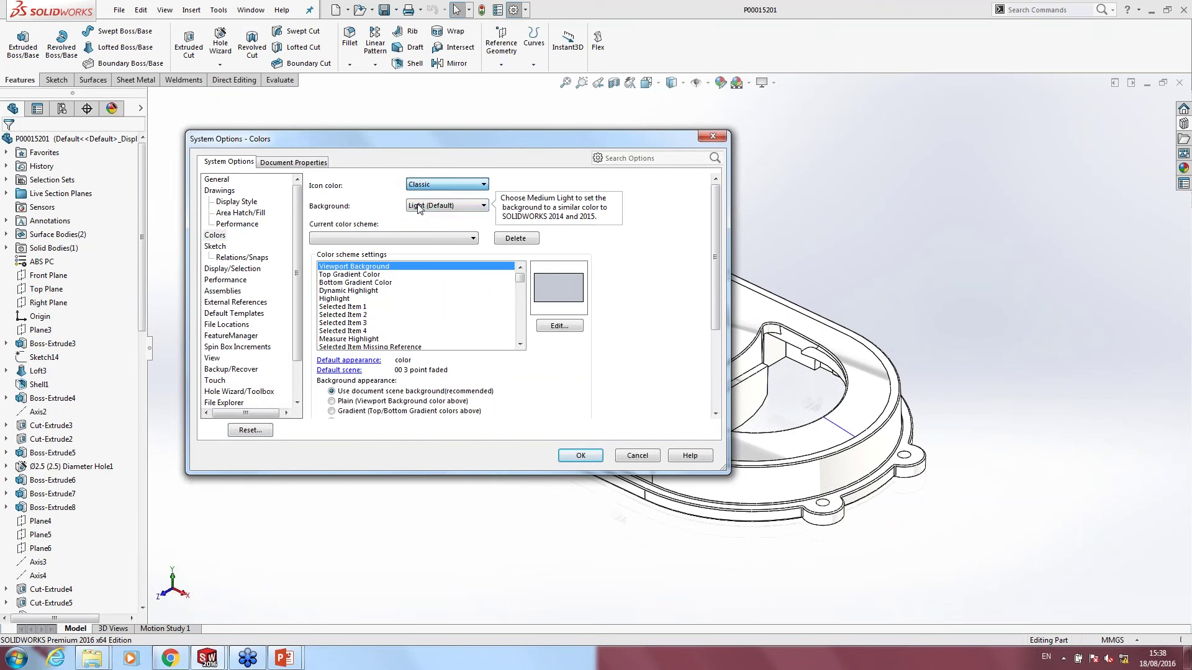
pyautogui.click(566, 458)
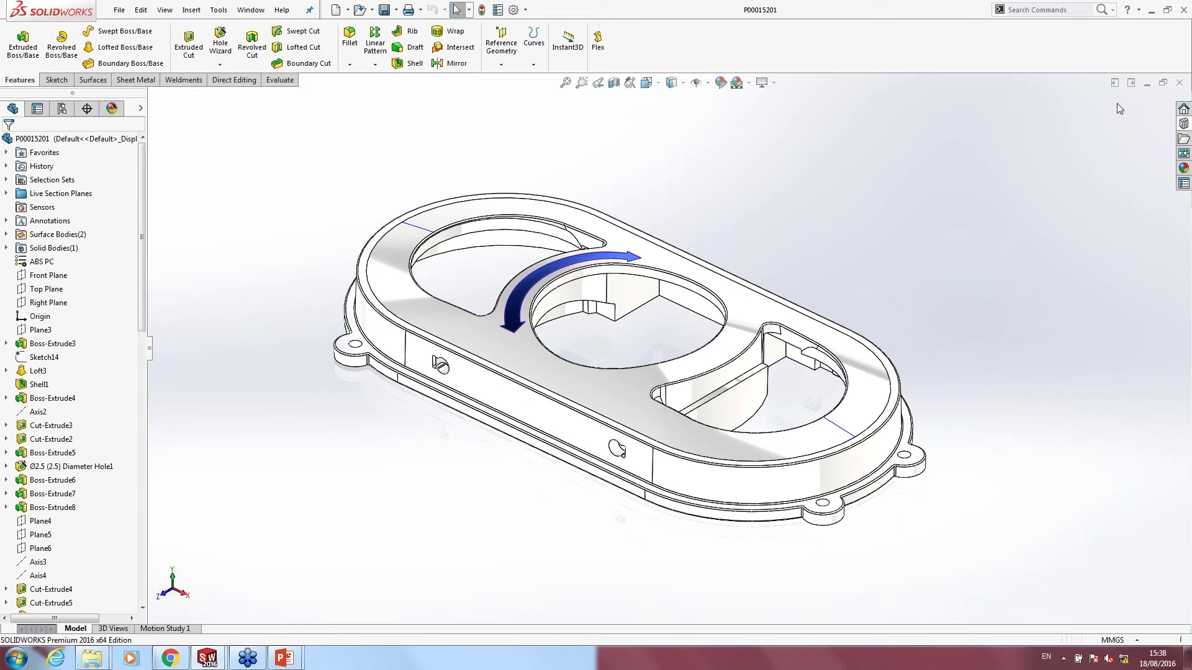
pyautogui.hotkey('ctrl', 'Tab')
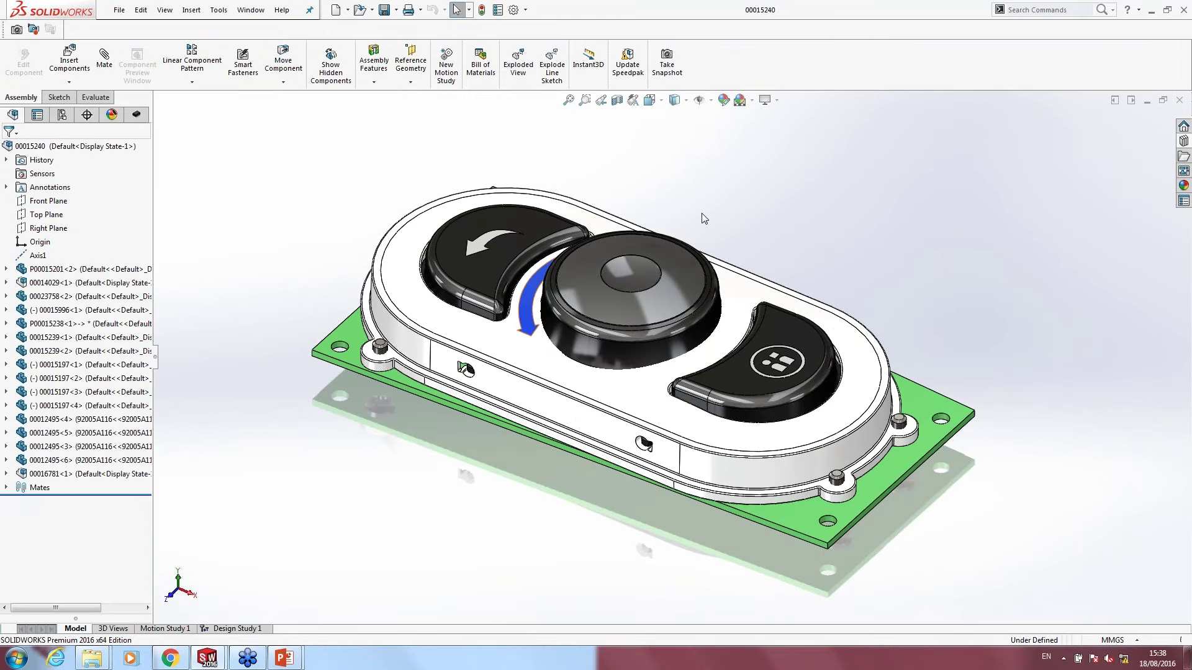
# Step: Select the white housing component P00015201<2> in the graphics area
pyautogui.click(582, 373)
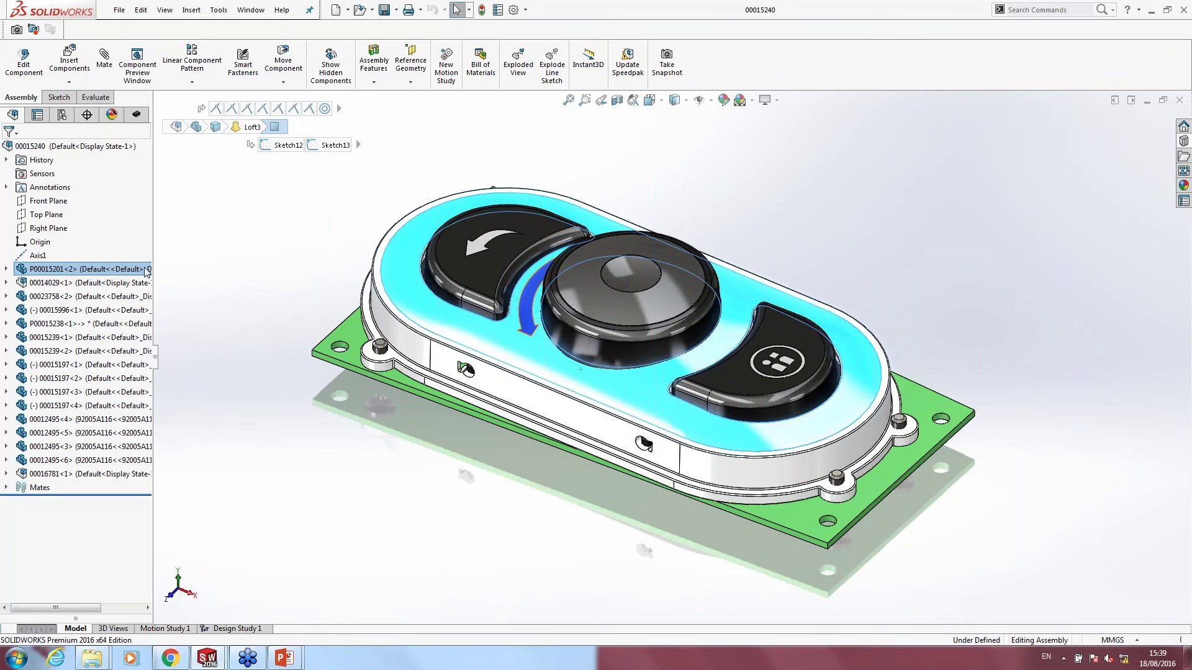
# Step: Inspect Loft3's sketches through the breadcrumbs, then collapse the FeatureManager tree
pyautogui.click(359, 145)
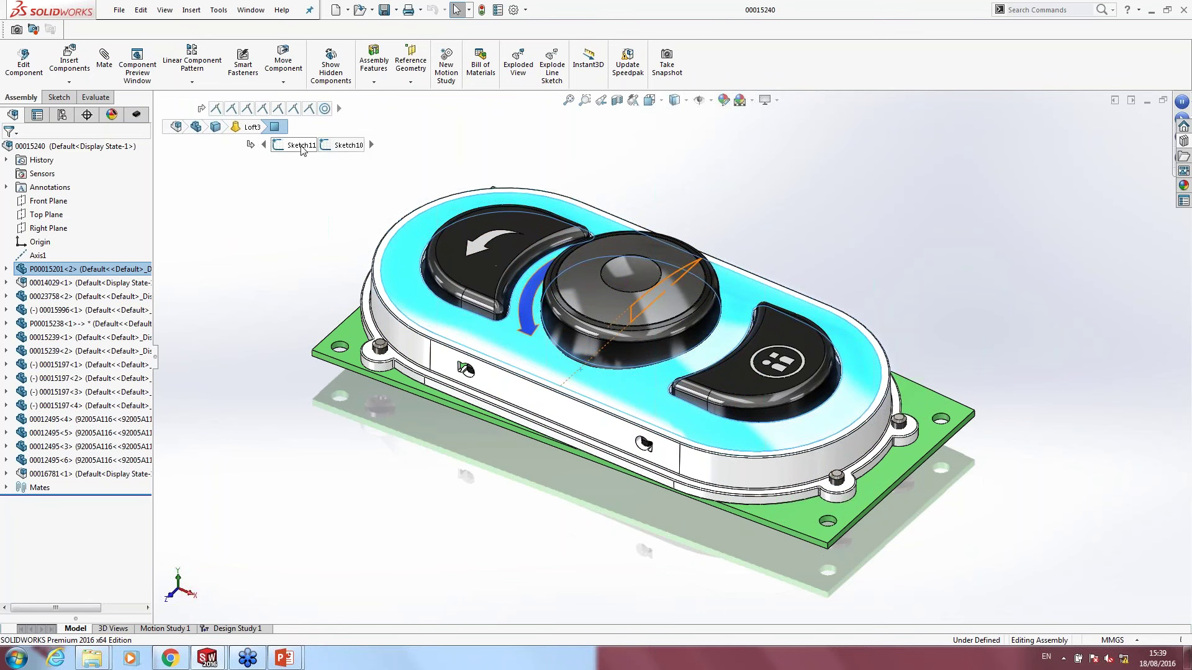
pyautogui.click(302, 149)
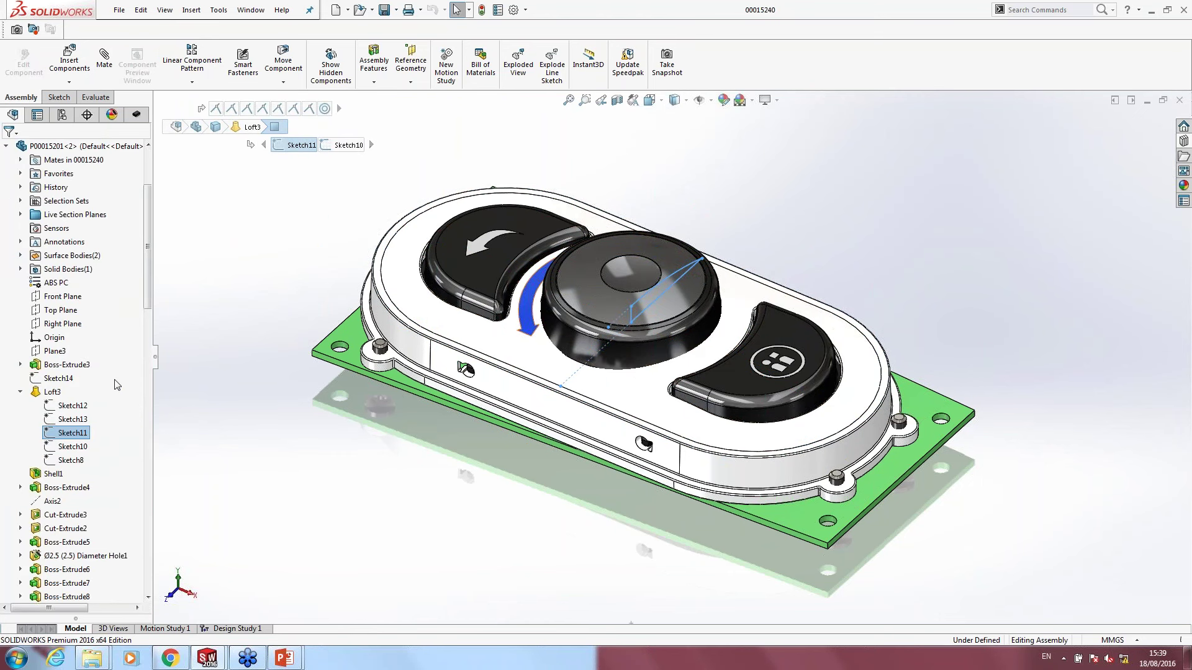
pyautogui.click(240, 268)
pyautogui.click(156, 356)
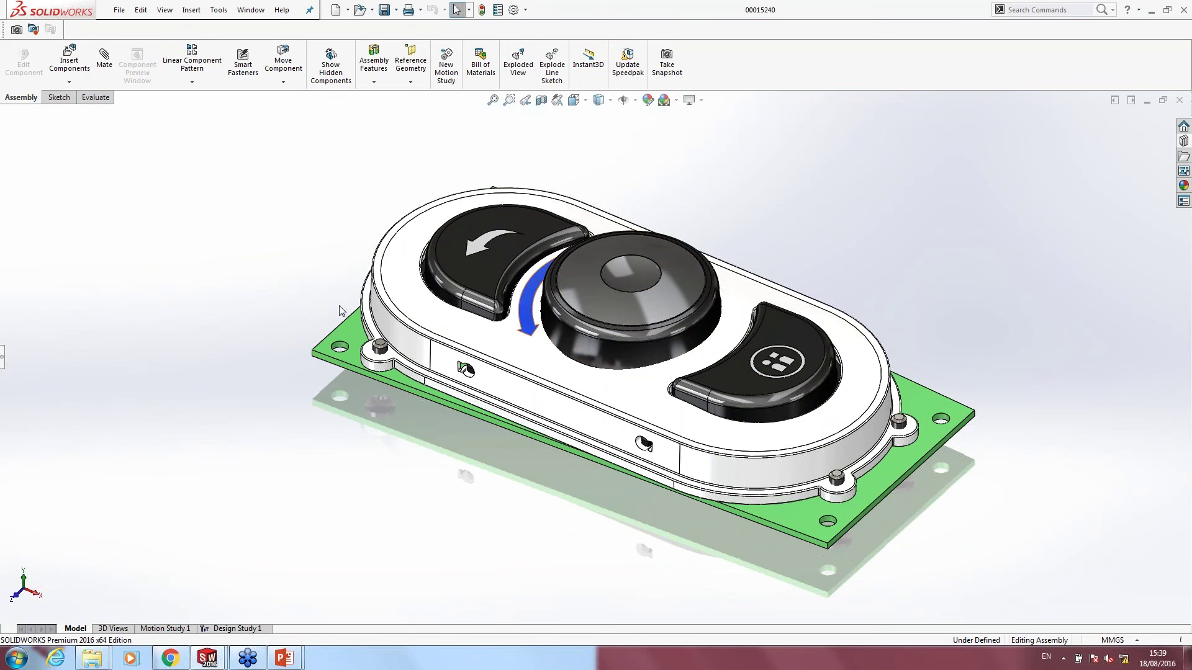
# Step: Select Loft3 items, then the top-level assembly, and pick the corner fastener's concentric mate
pyautogui.click(411, 283)
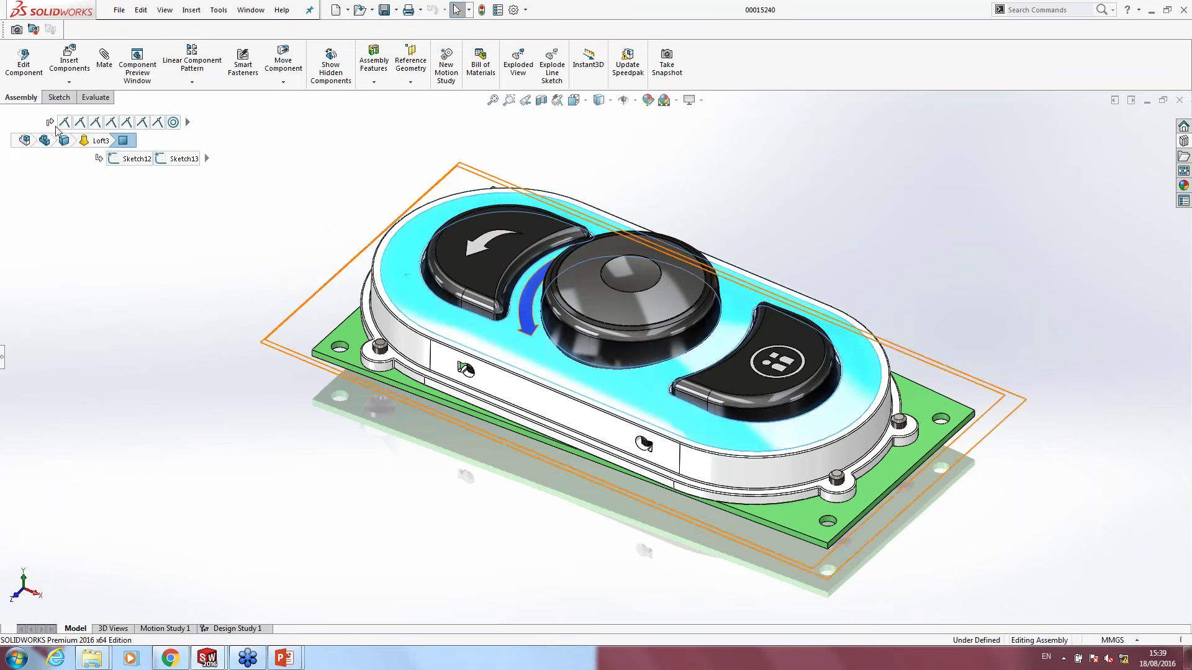
pyautogui.click(184, 157)
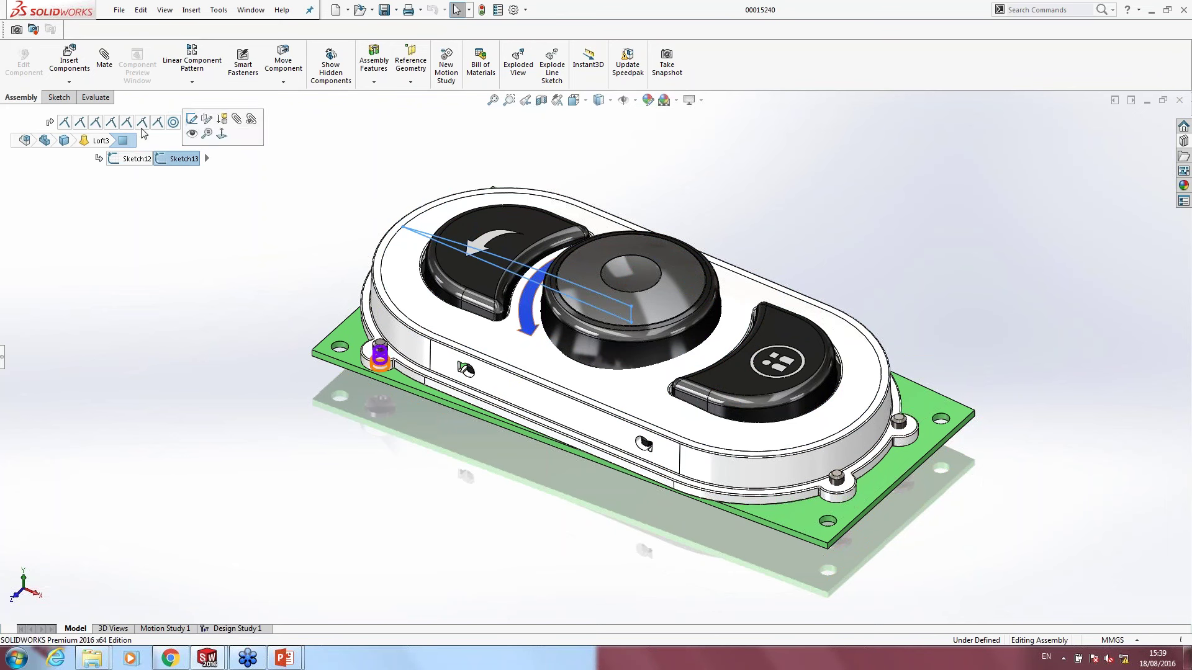
pyautogui.click(98, 142)
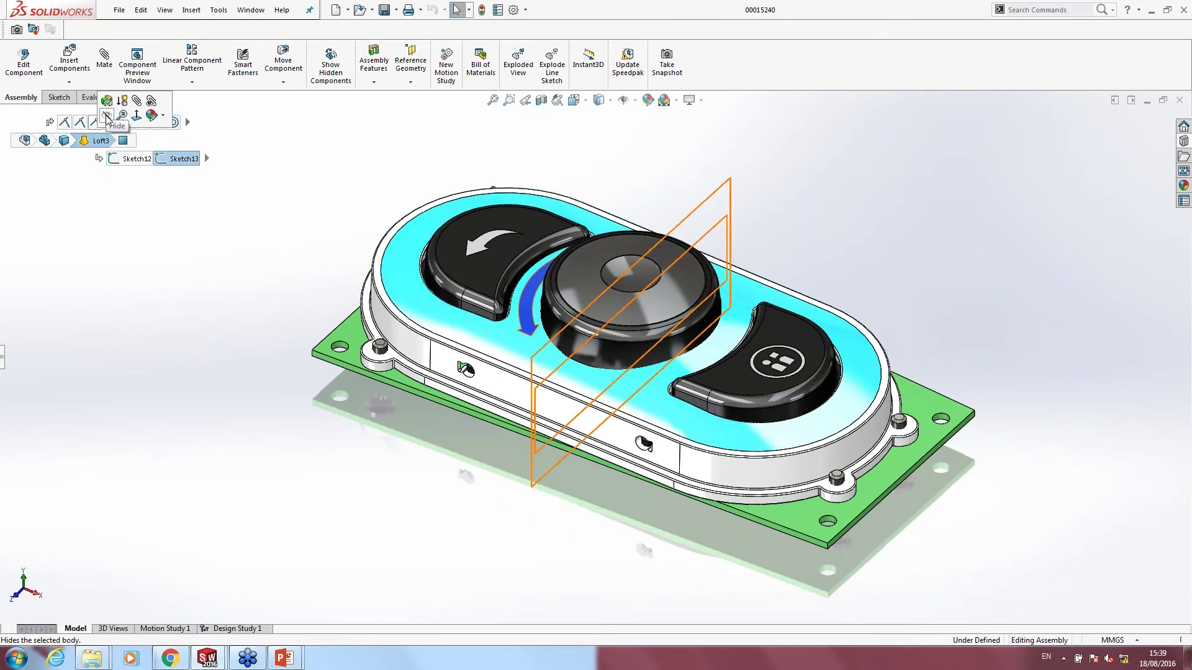
pyautogui.click(107, 117)
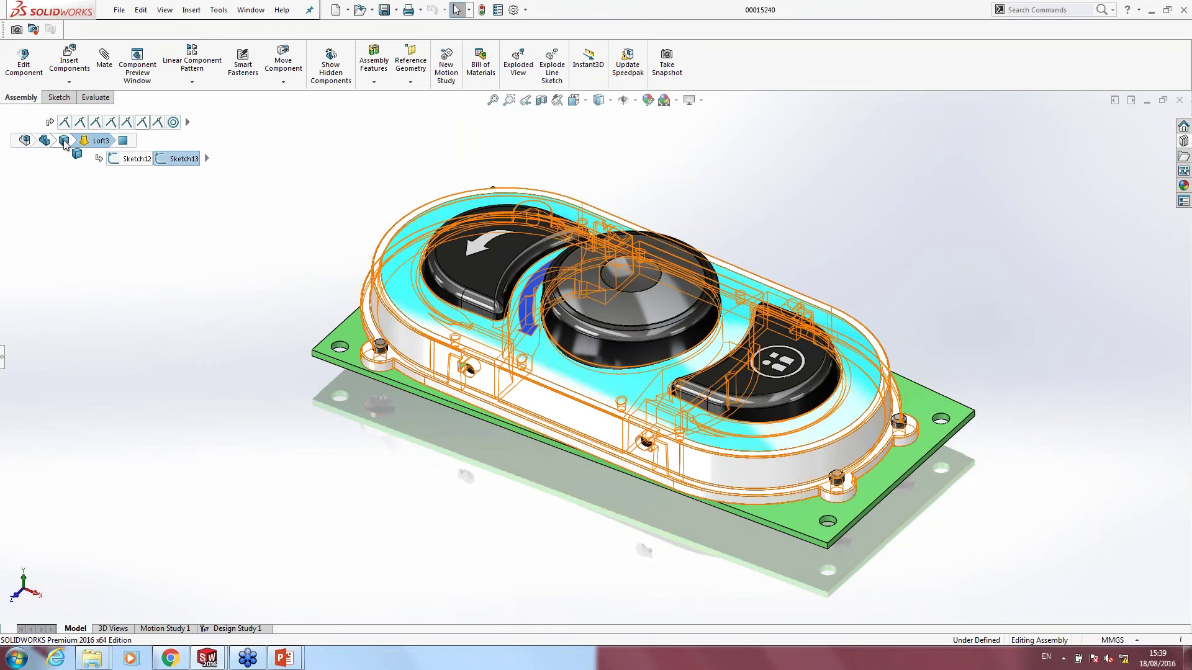
pyautogui.click(28, 142)
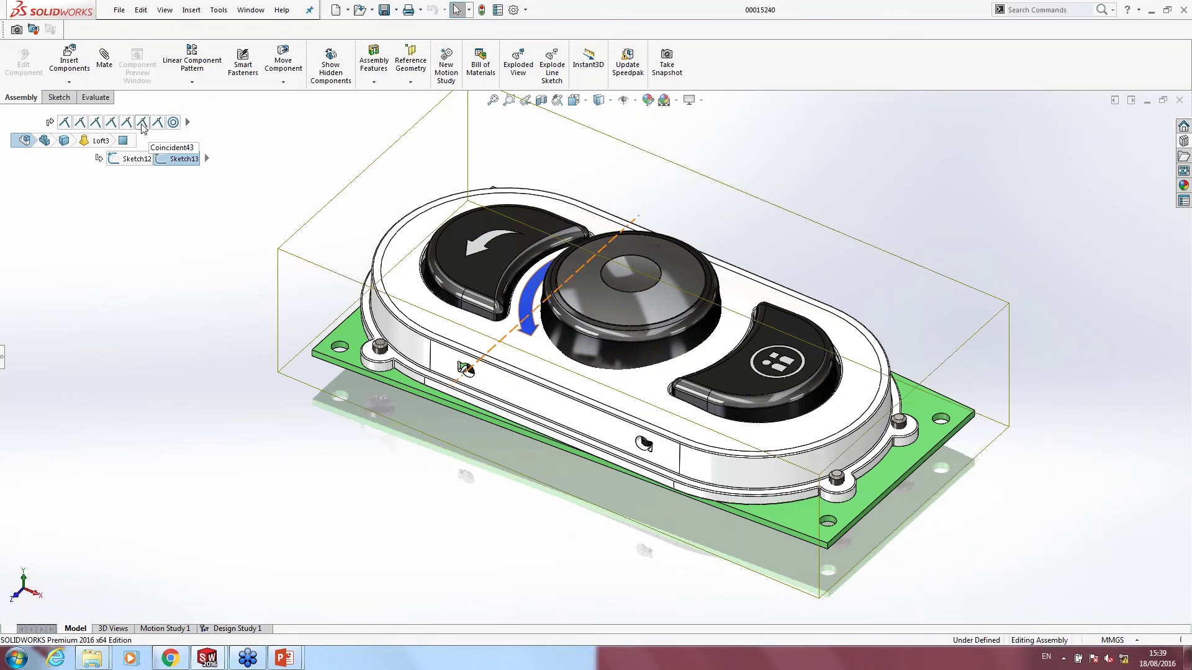
pyautogui.click(173, 122)
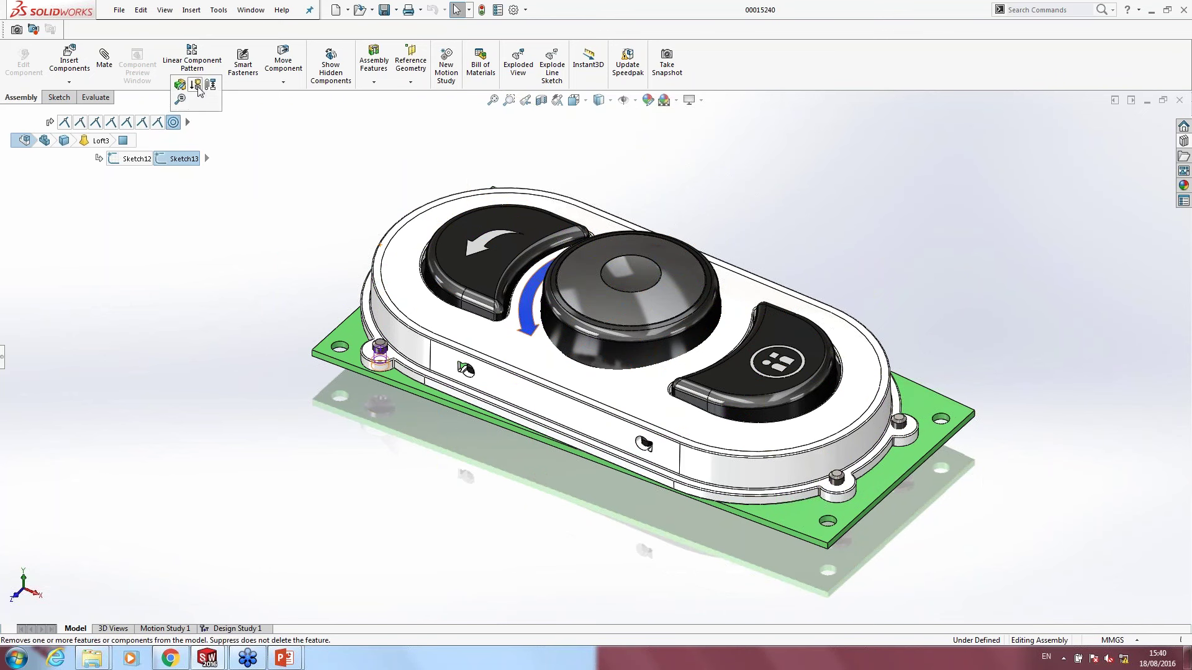
# Step: Open the corner fastener's Concentric2 mate for editing, review it, and close it with OK
pyautogui.click(180, 99)
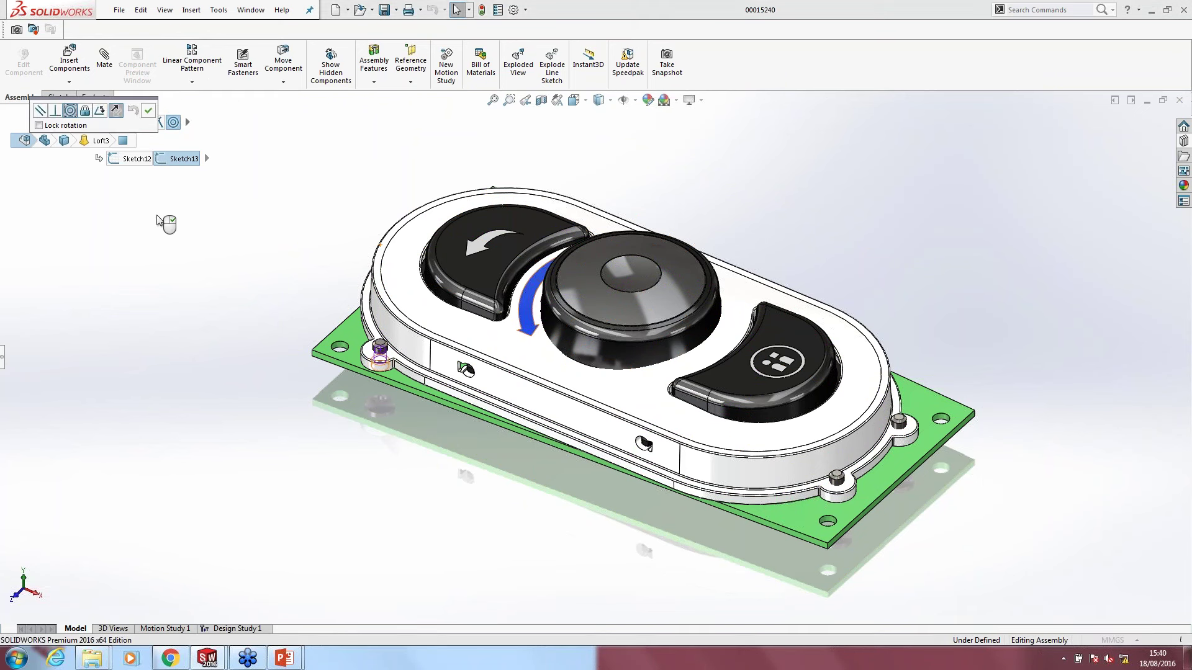
pyautogui.click(1, 357)
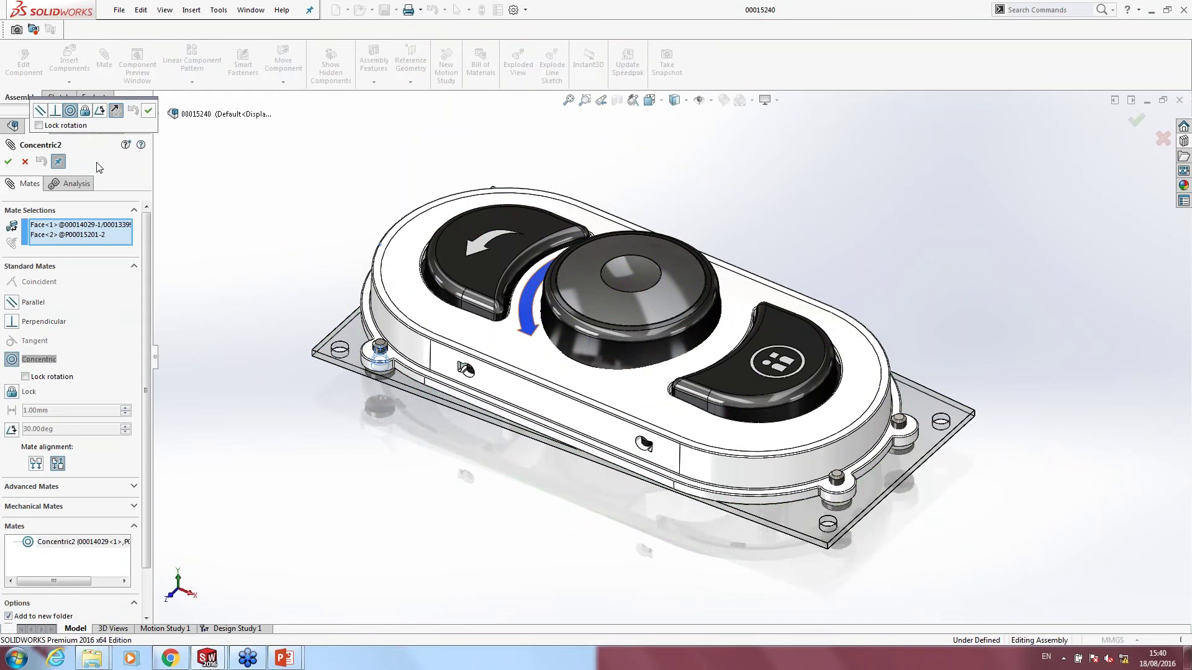
pyautogui.click(25, 163)
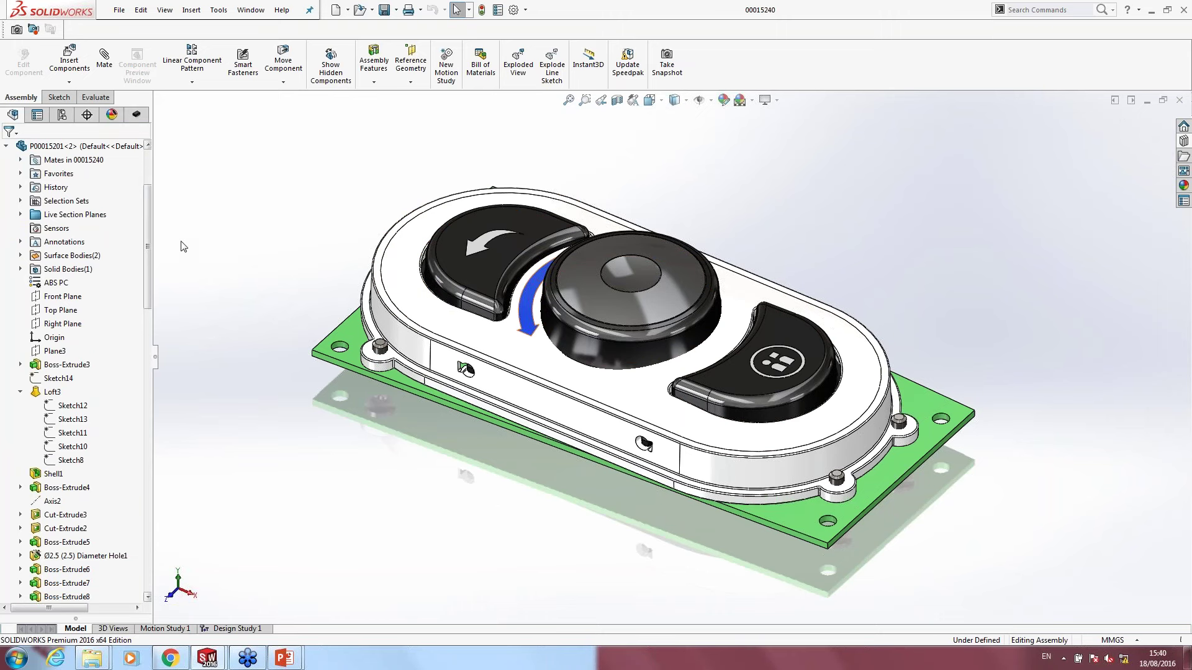
# Step: Open the P00015201 housing part in its own window and review Loft3 without changes
pyautogui.click(398, 278)
pyautogui.rightClick(398, 276)
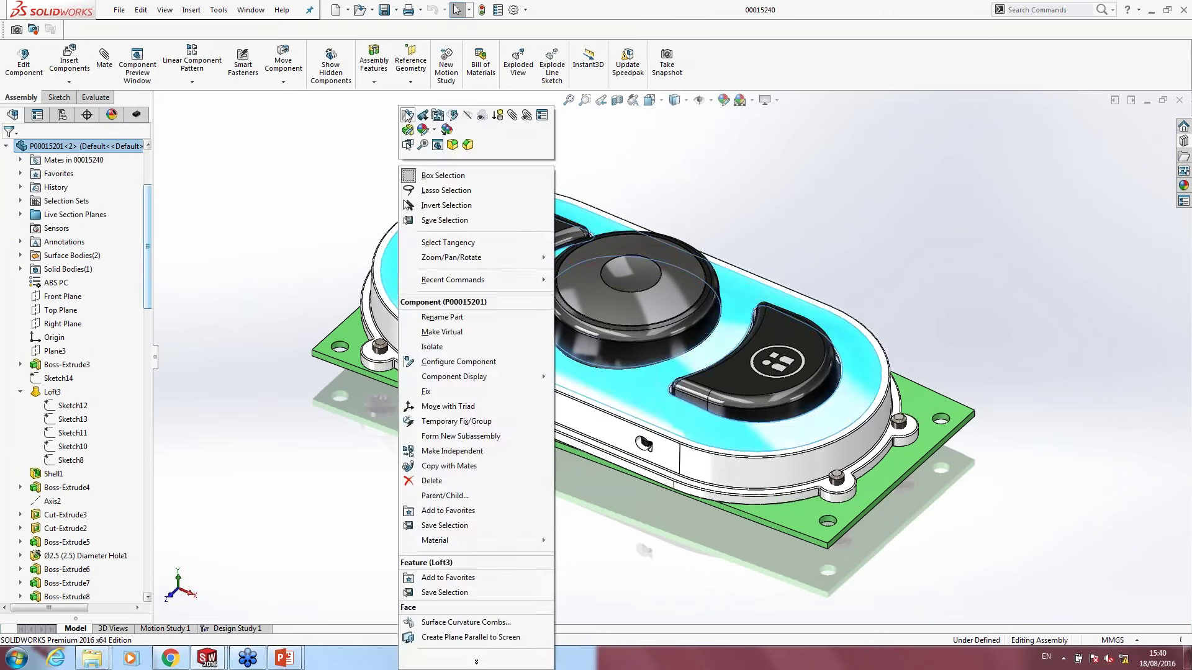
pyautogui.click(408, 114)
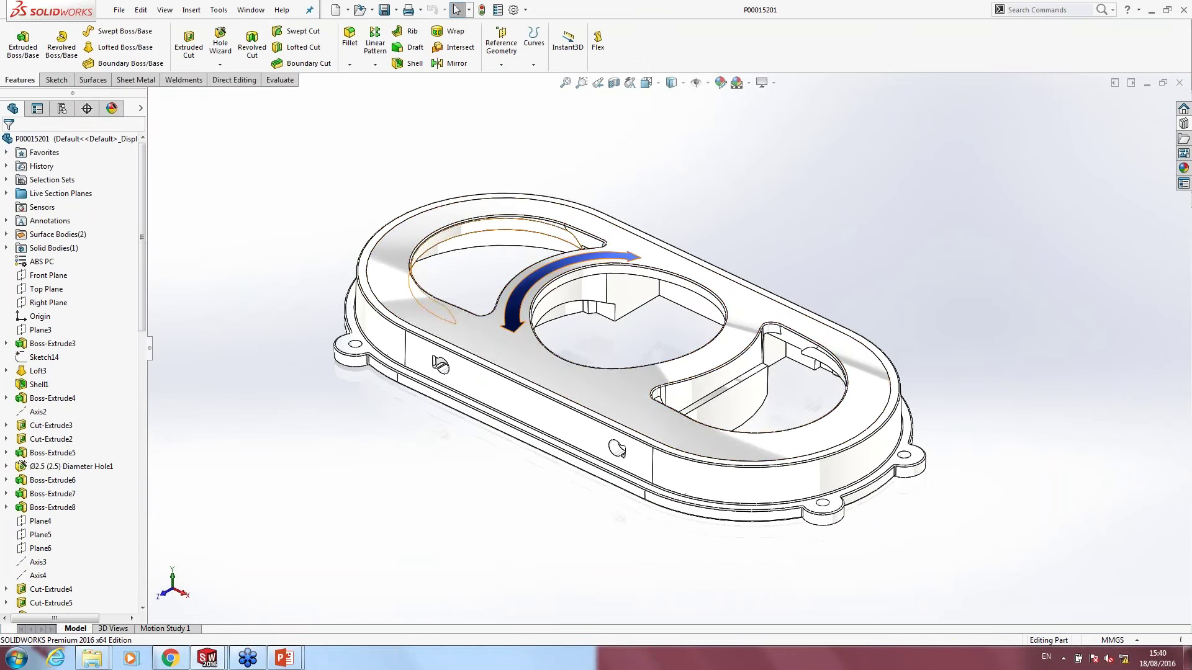
pyautogui.click(398, 226)
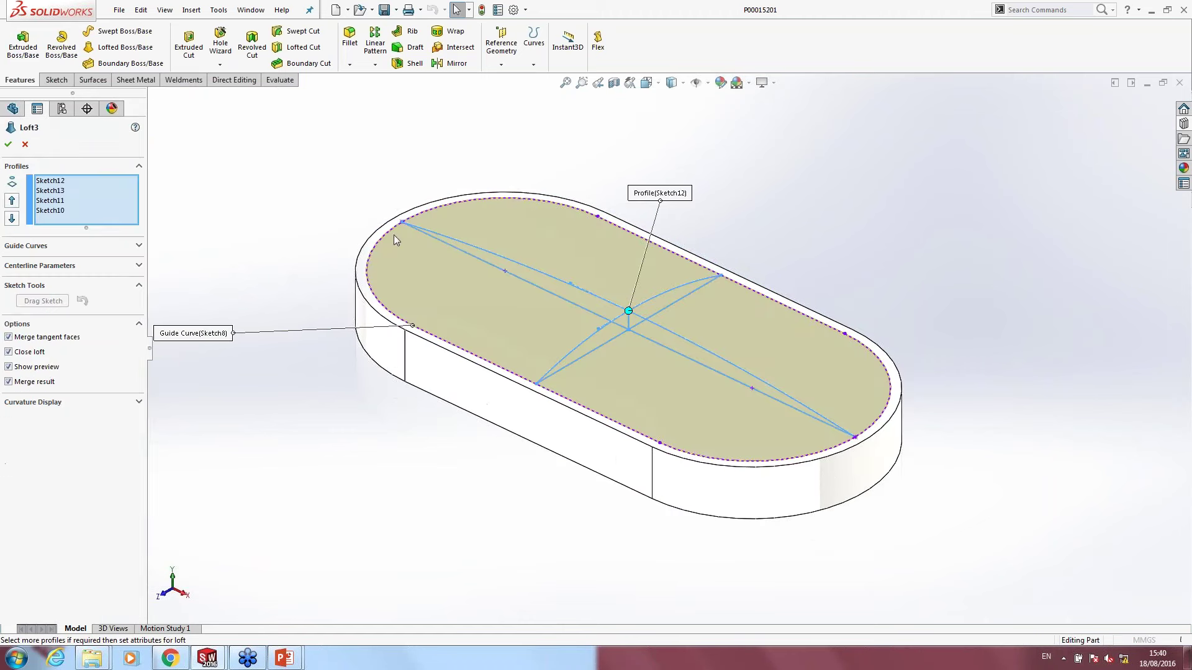
pyautogui.click(1140, 102)
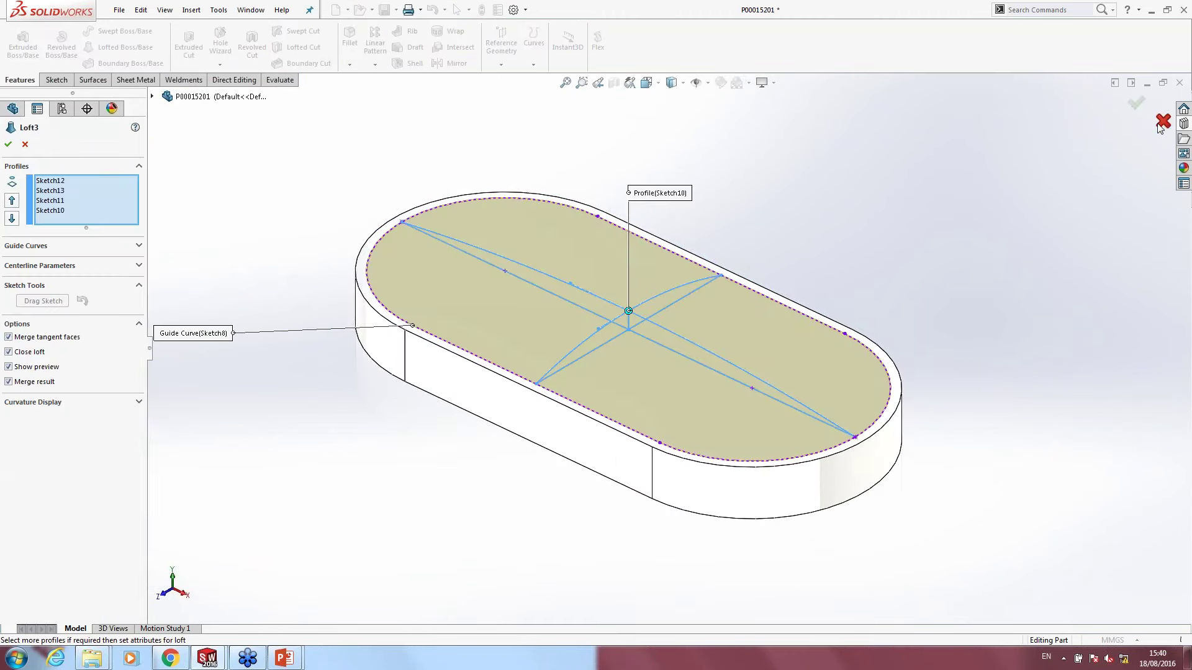
# Step: Start Sketch58 on the housing's long side face and exit it empty
pyautogui.click(497, 399)
pyautogui.click(562, 343)
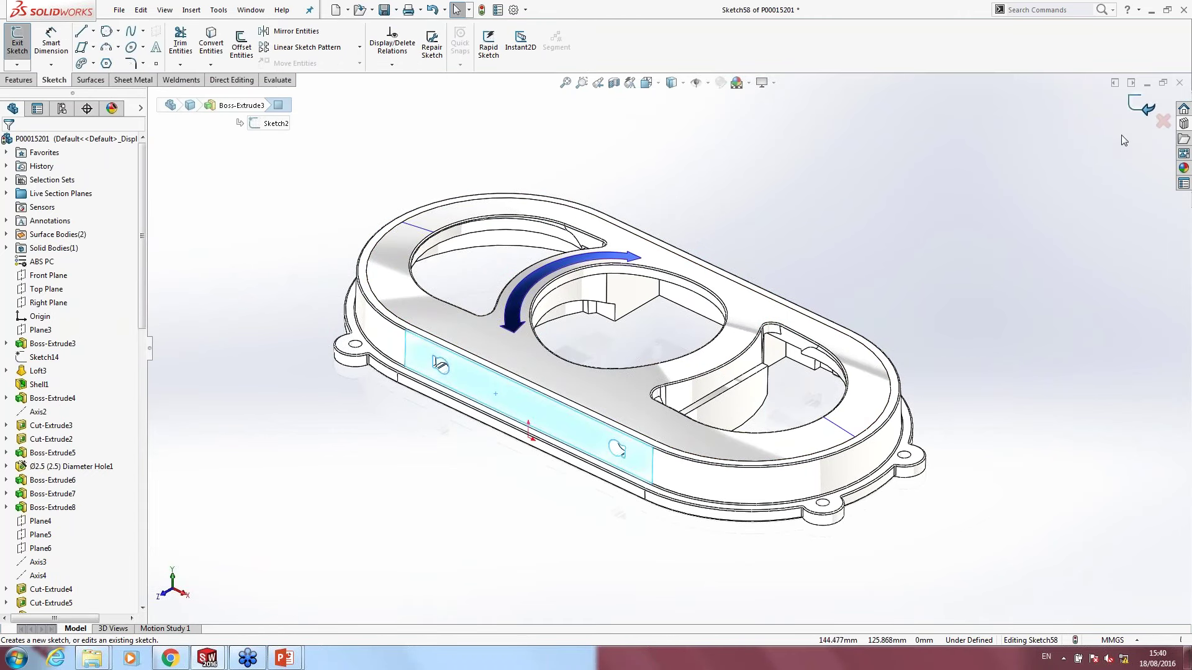
pyautogui.click(884, 246)
pyautogui.press('d')
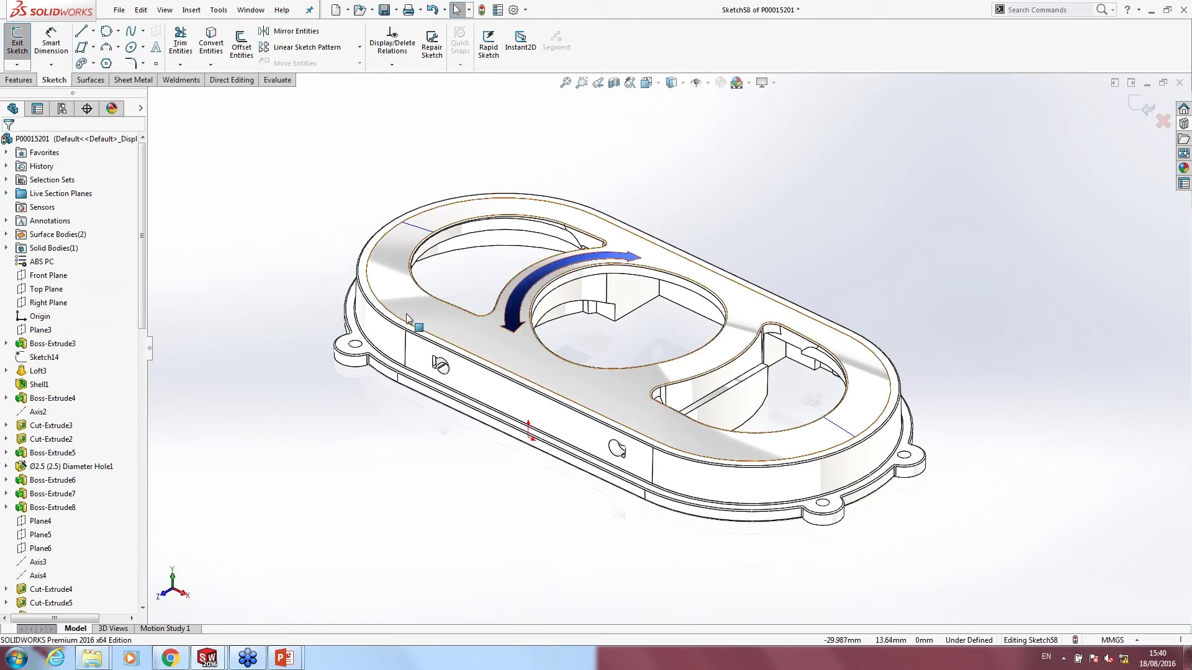
pyautogui.click(1142, 107)
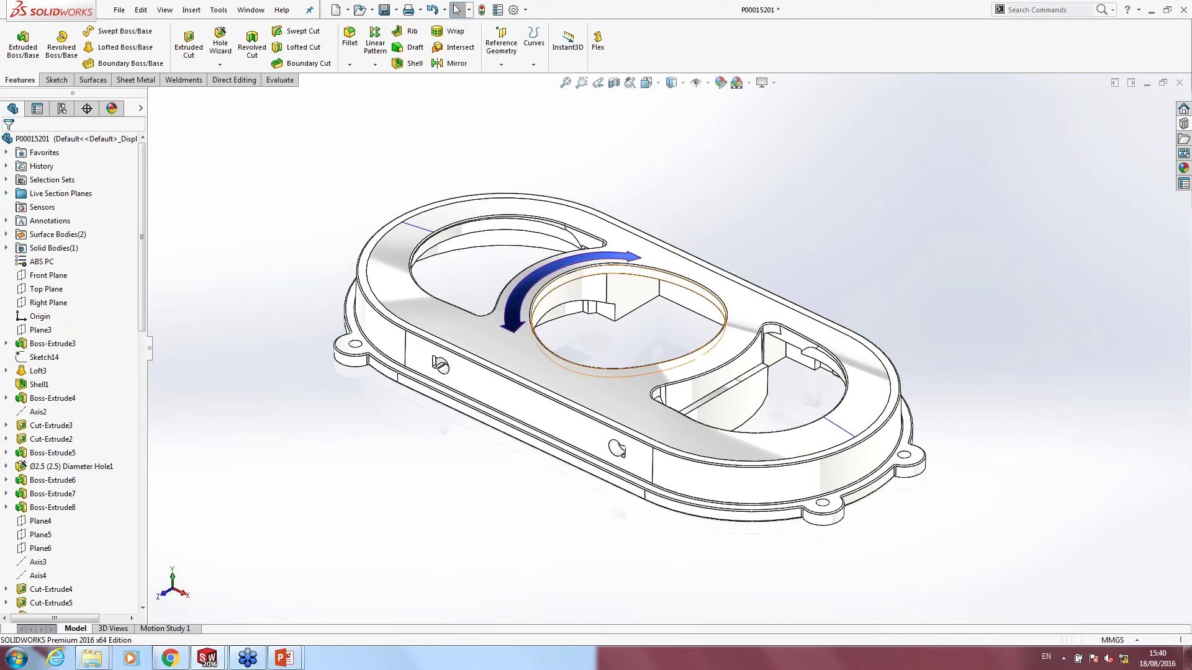
# Step: Select Loft3's top face and bring up its parent-feature breadcrumbs with D, twice
pyautogui.click(560, 374)
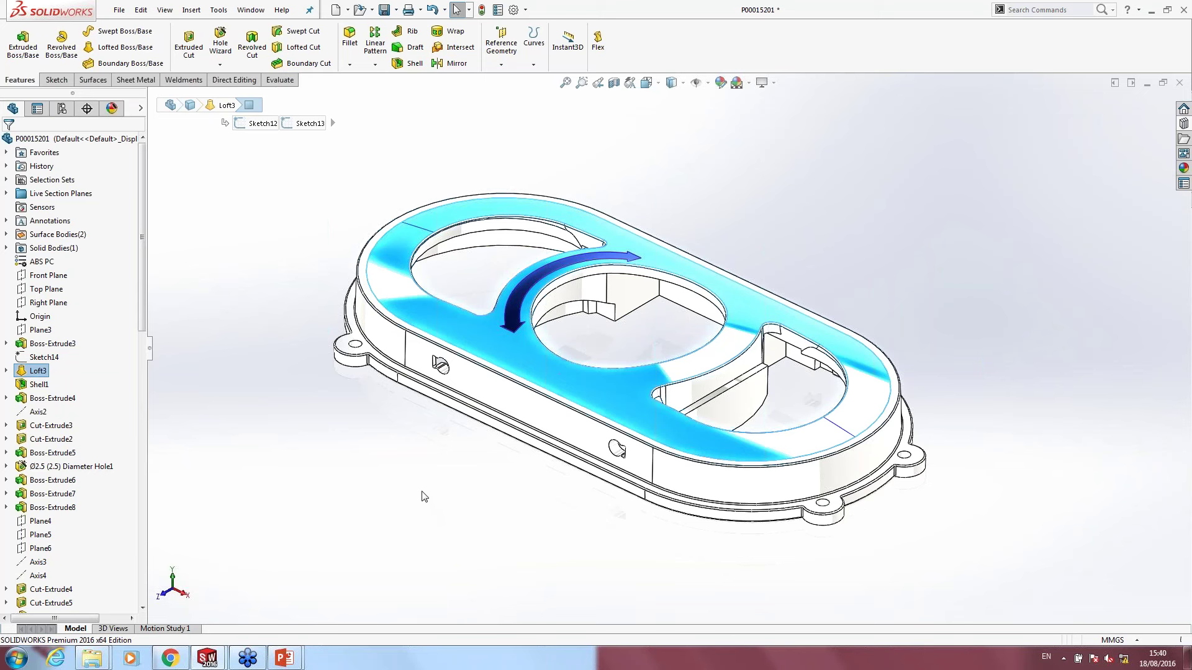
pyautogui.press('d')
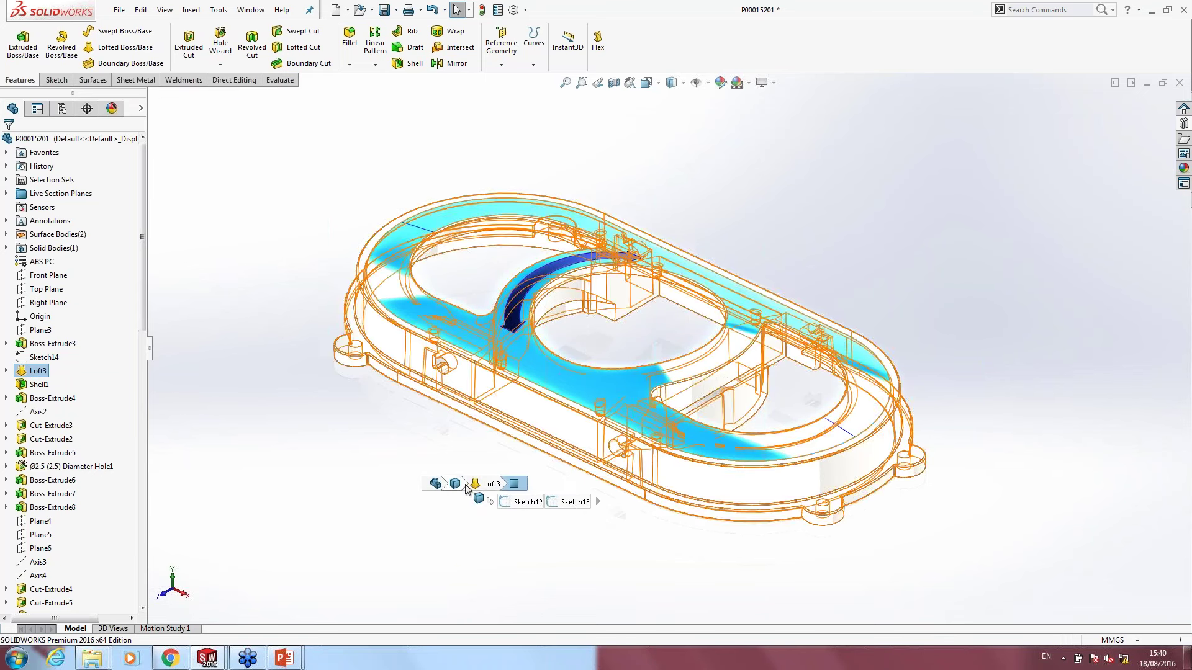
pyautogui.click(357, 432)
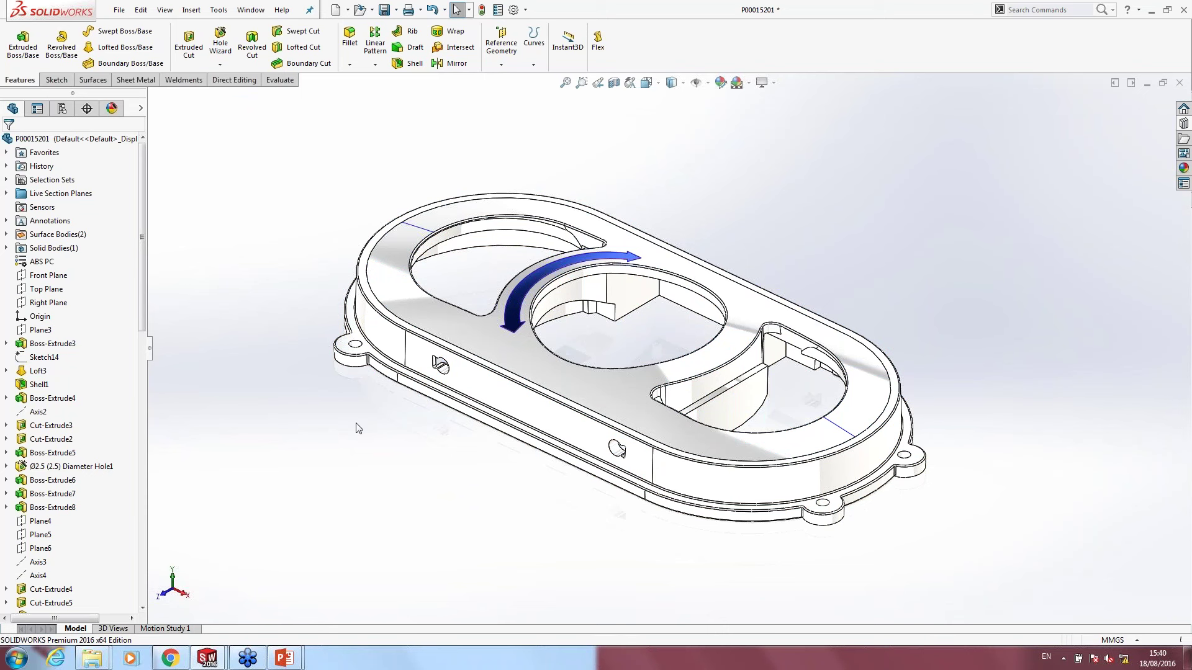
pyautogui.click(536, 371)
pyautogui.press('d')
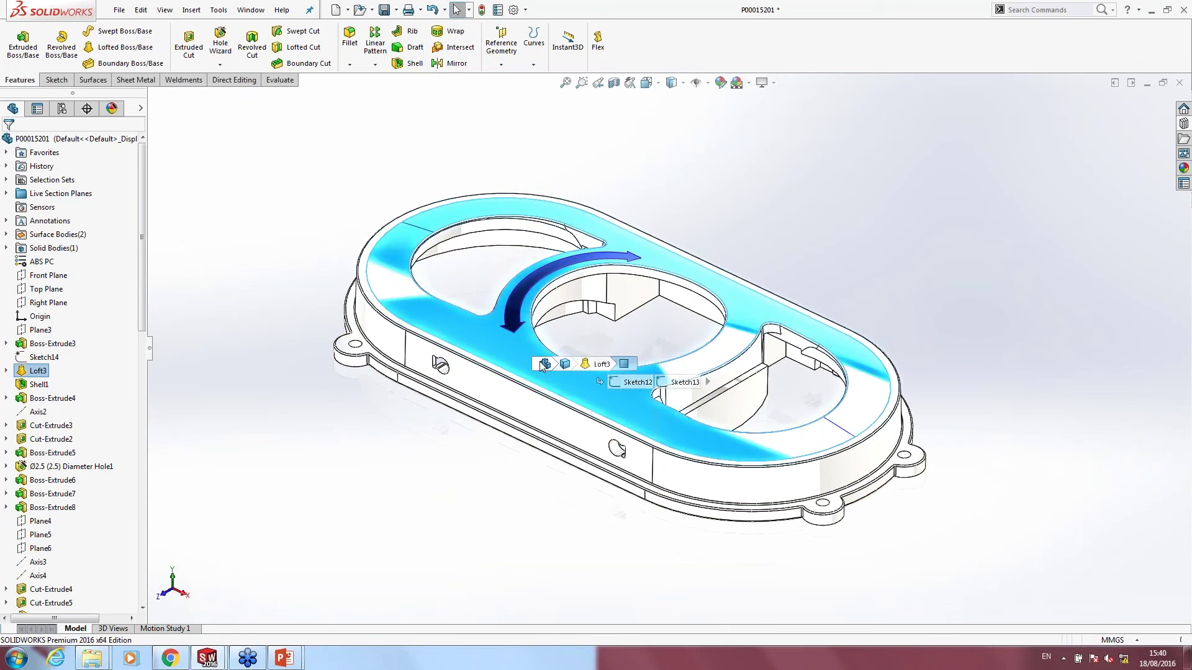
pyautogui.click(585, 365)
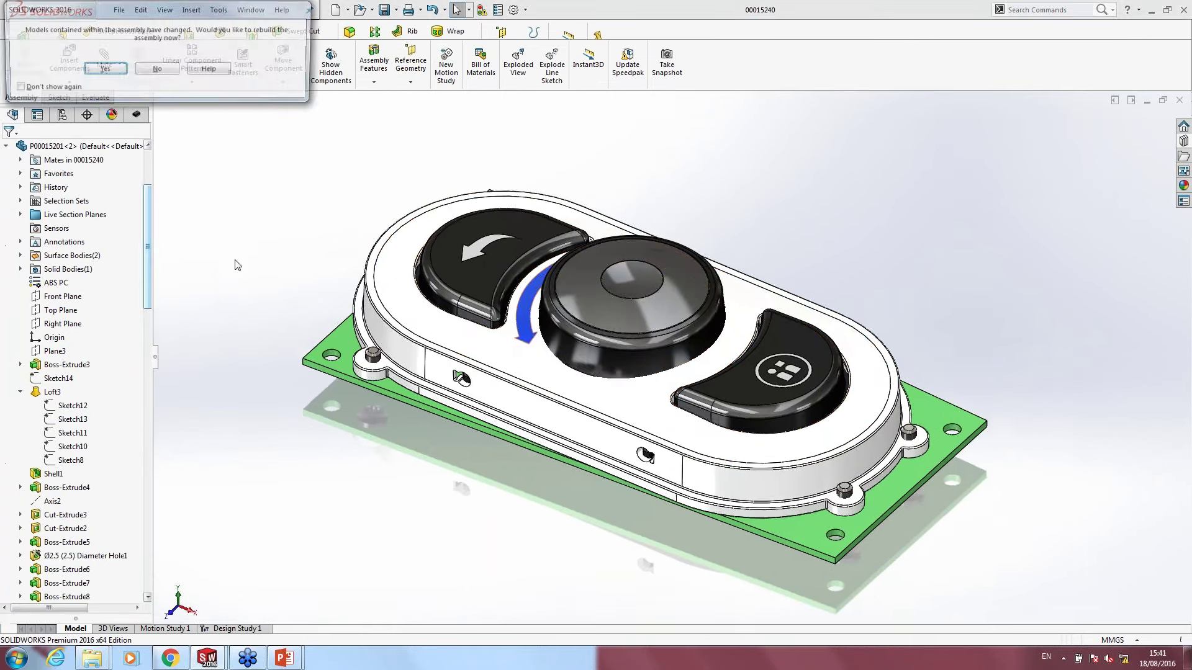
# Step: Accept the rebuild prompt so the 00015240 assembly reflects the changed housing
pyautogui.press('Return')
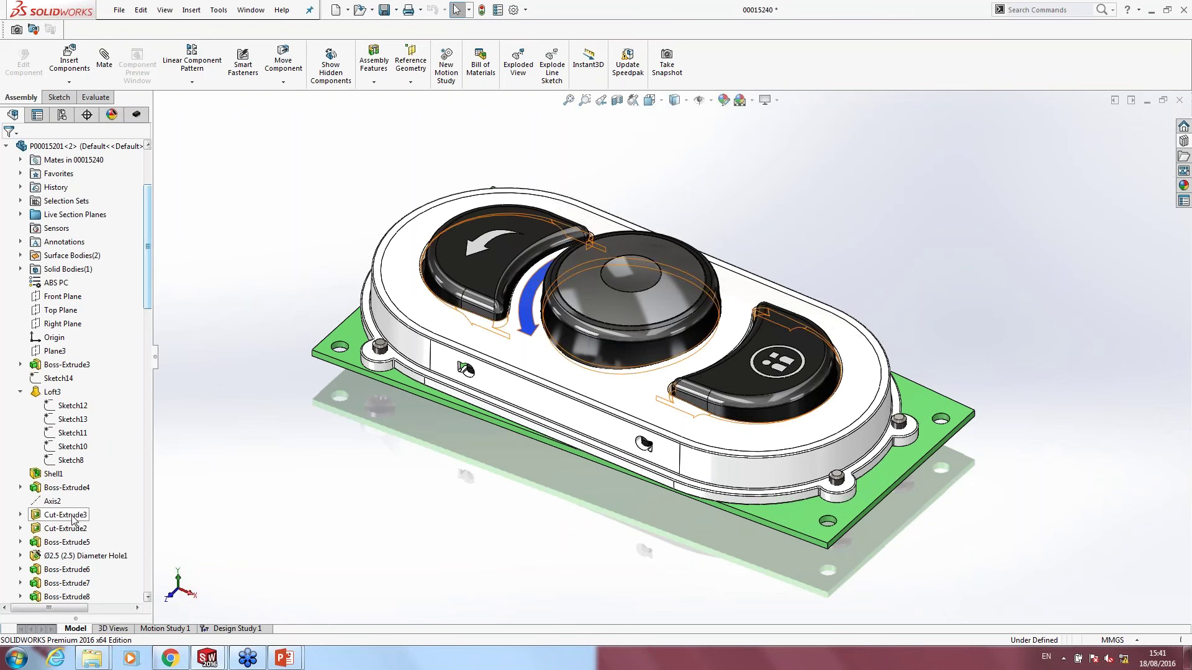
pyautogui.rightClick(45, 147)
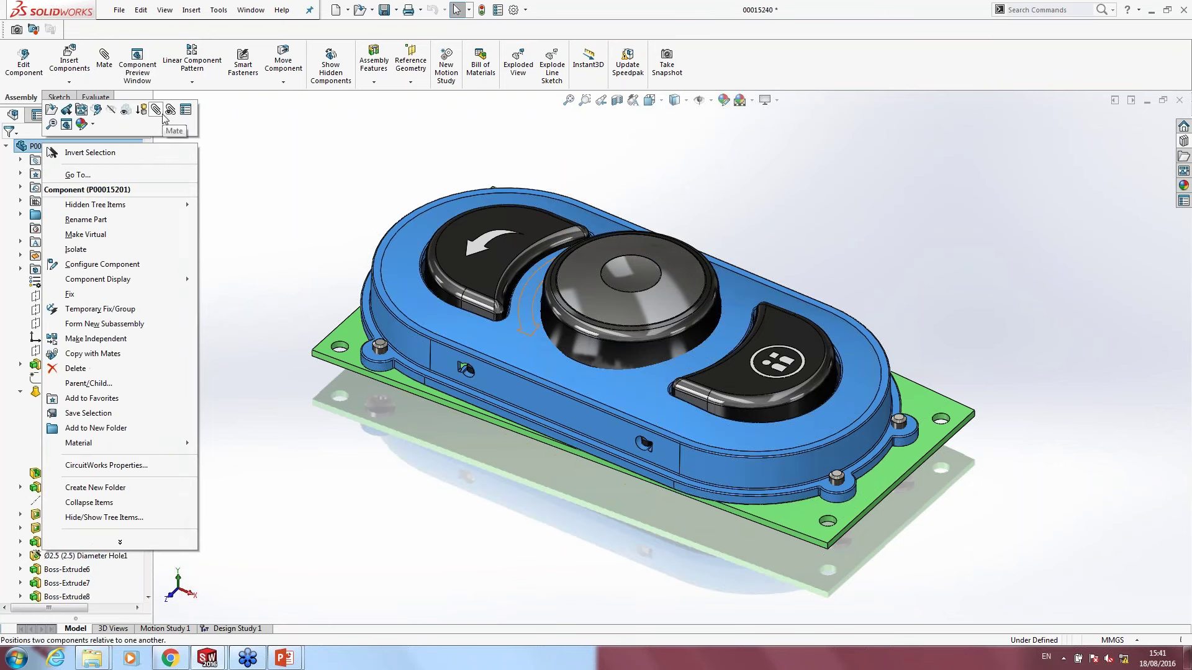
pyautogui.press('Escape')
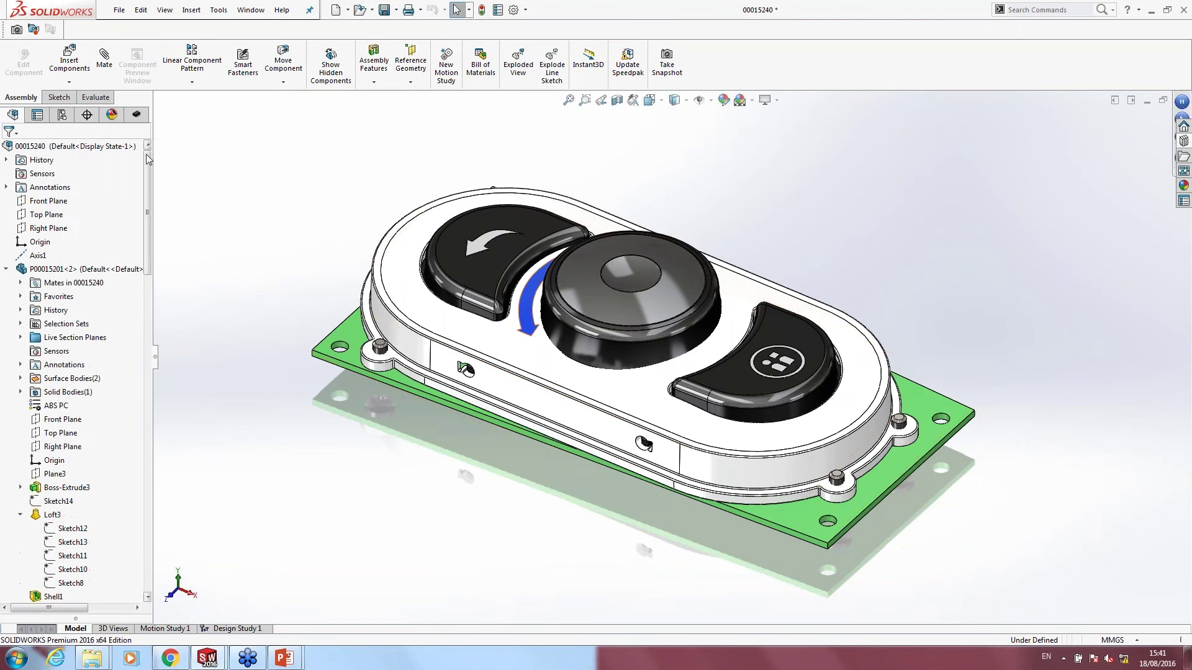
pyautogui.rightClick(61, 151)
pyautogui.press('Escape')
pyautogui.moveTo(66, 488)
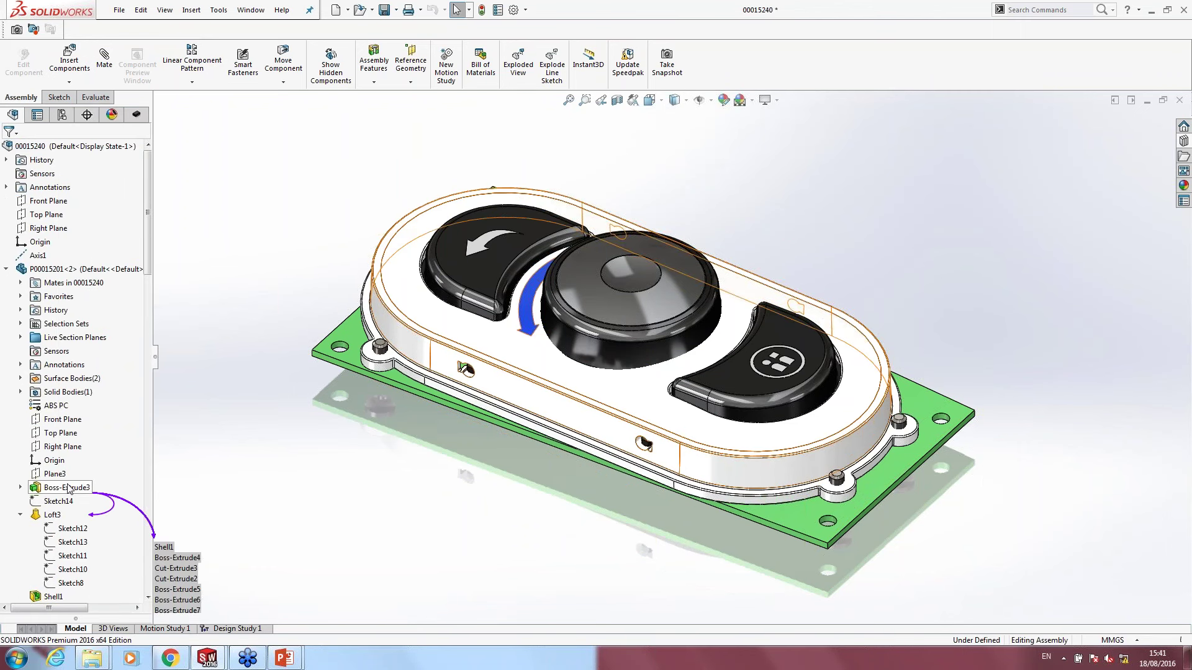
pyautogui.click(7, 270)
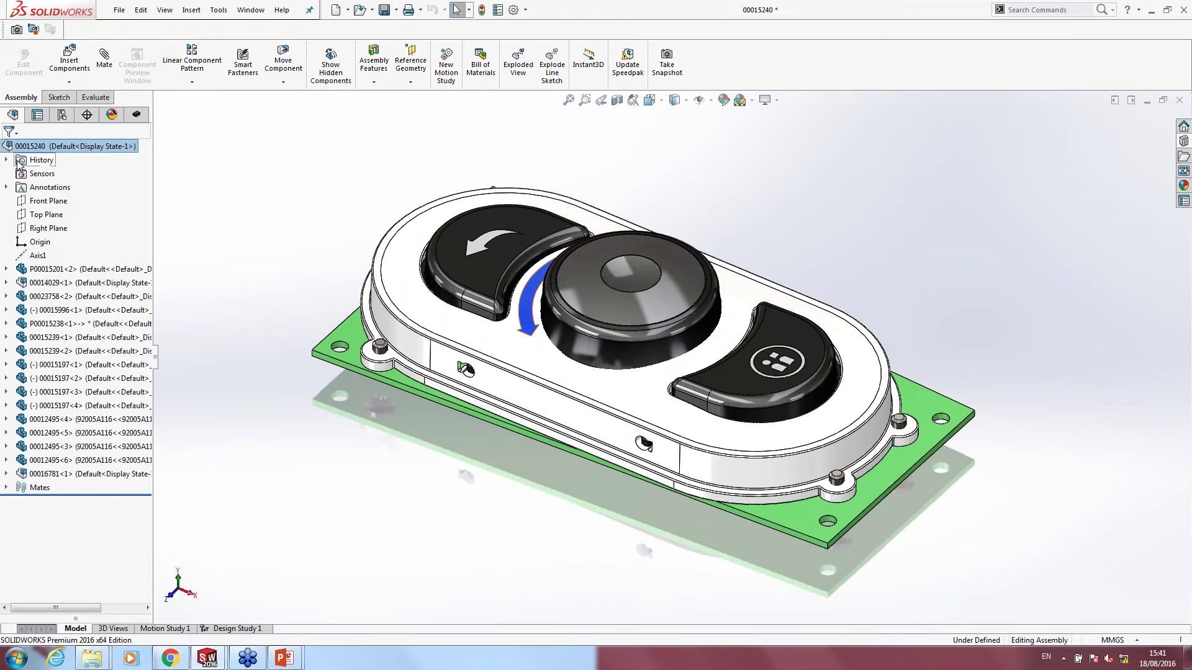
pyautogui.rightClick(61, 147)
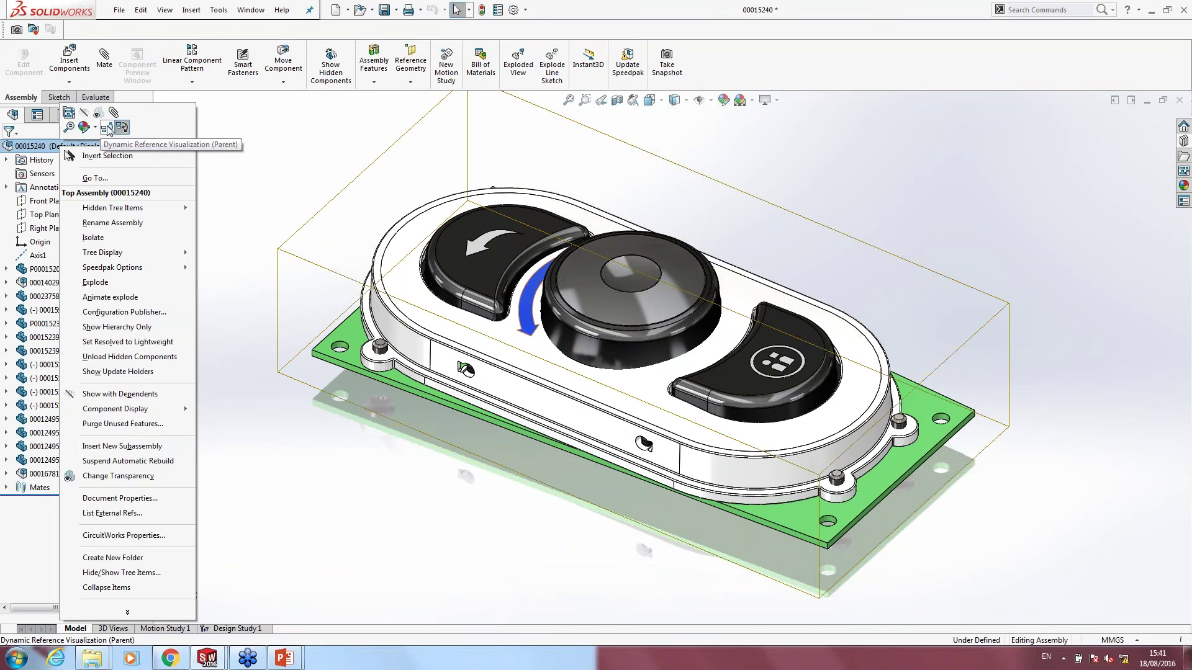
pyautogui.click(107, 128)
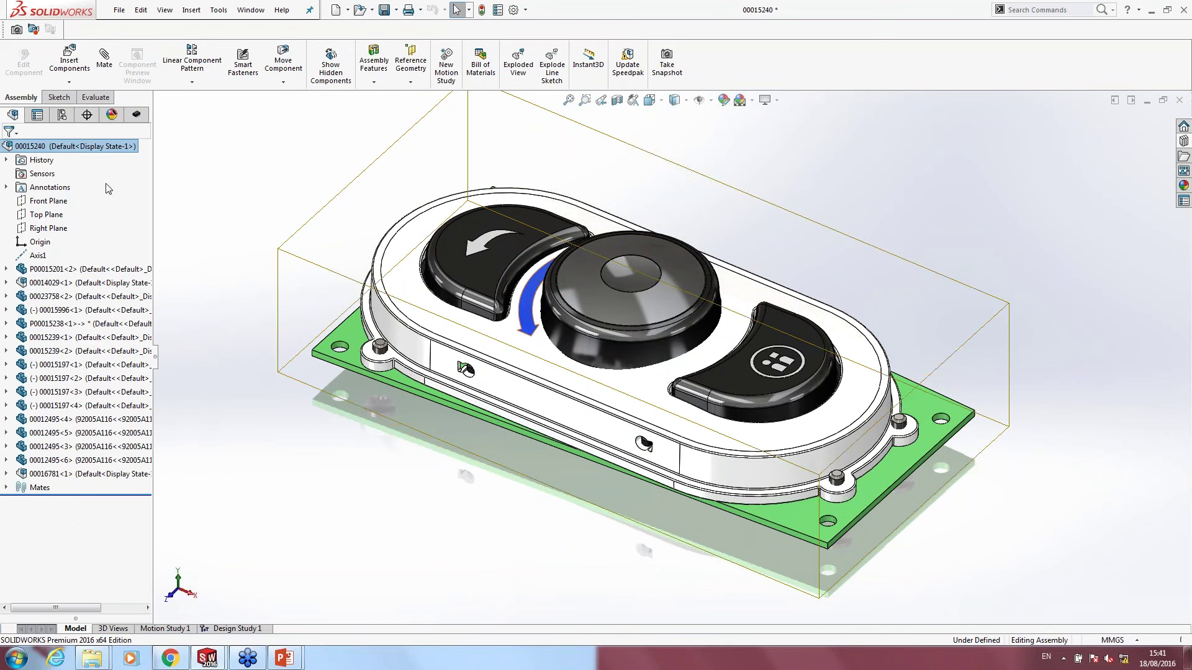
pyautogui.click(6, 271)
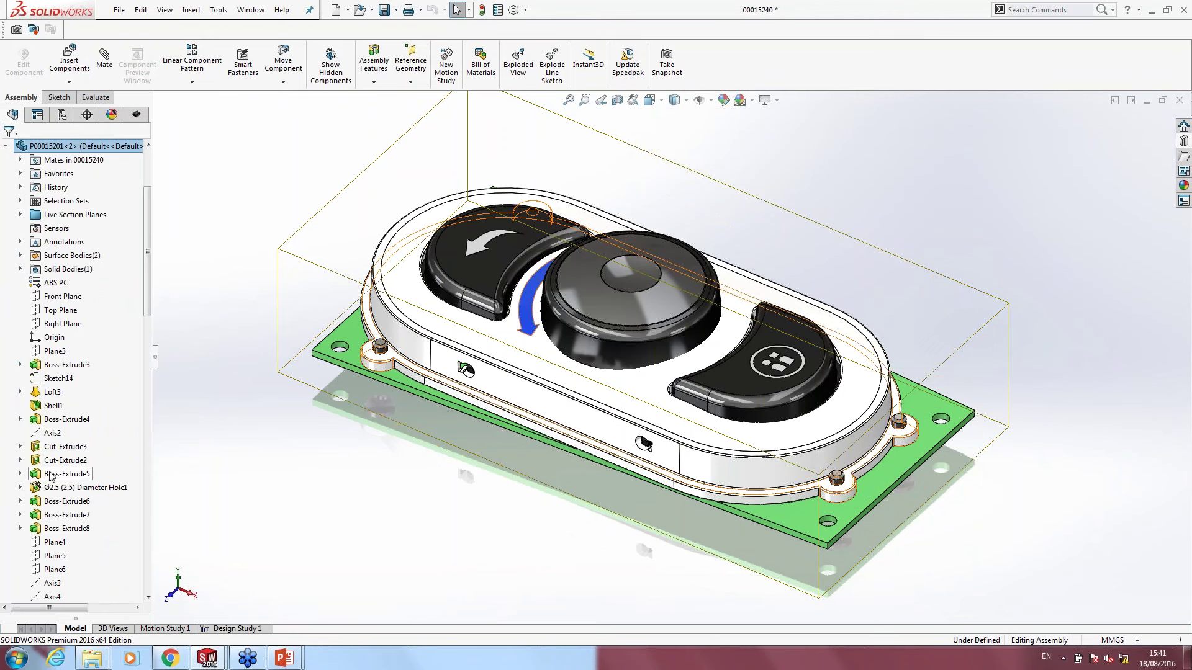
pyautogui.moveTo(66, 474)
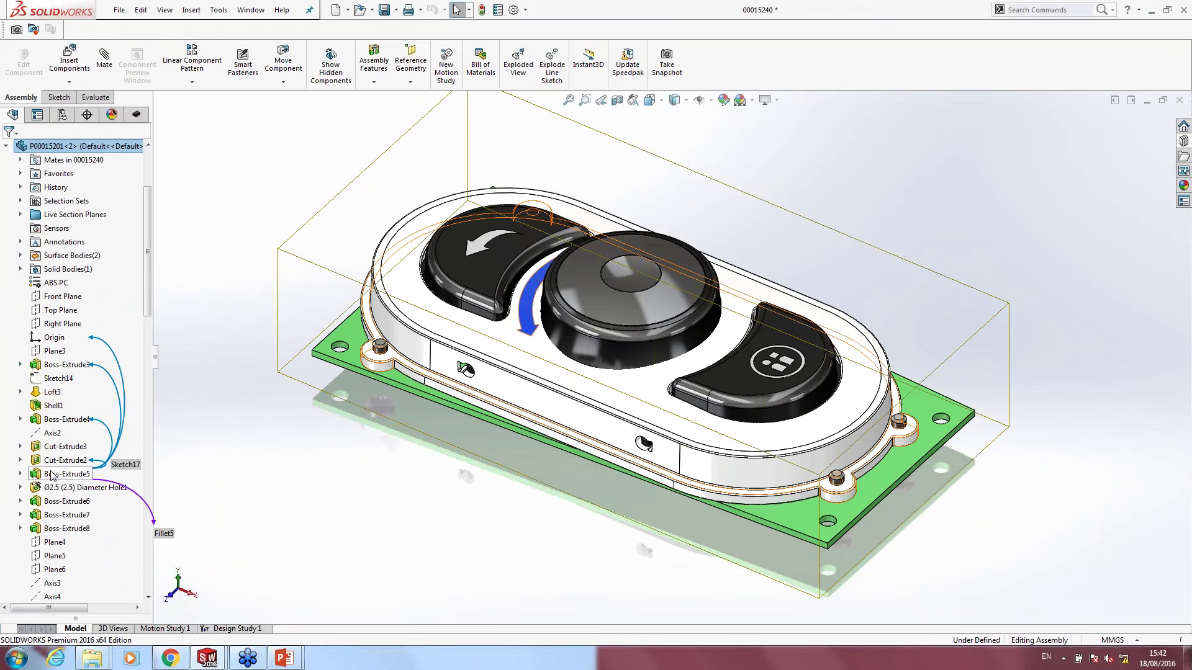
pyautogui.scroll(3, 75, 310)
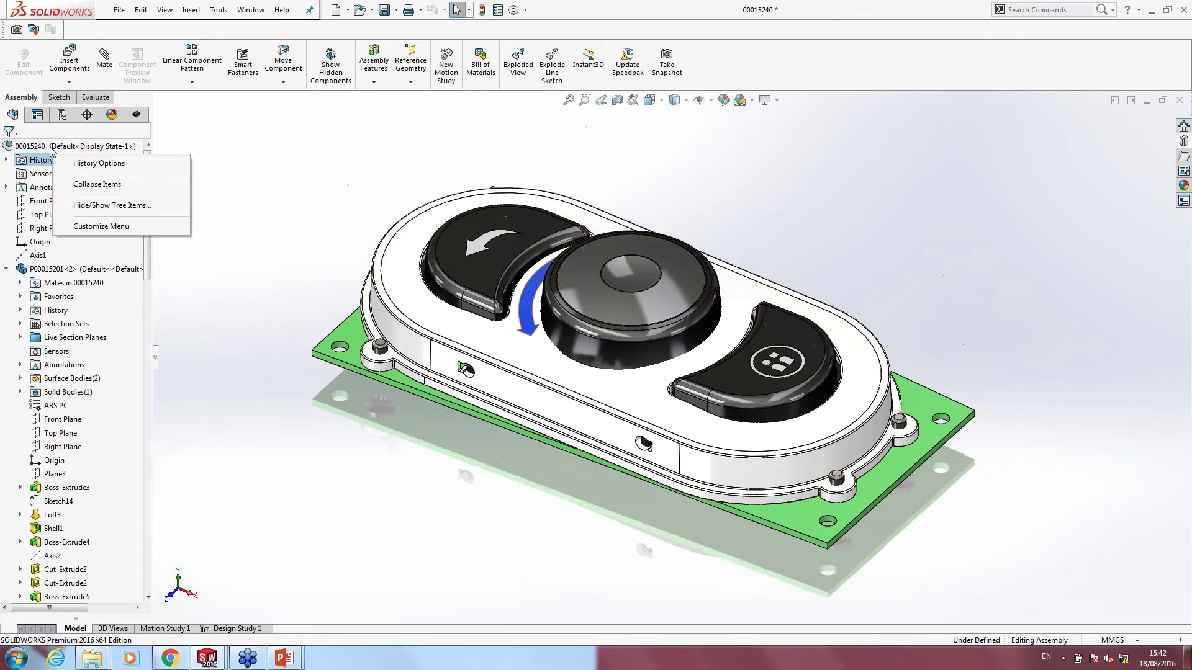
pyautogui.rightClick(52, 148)
pyautogui.click(98, 132)
pyautogui.rightClick(93, 151)
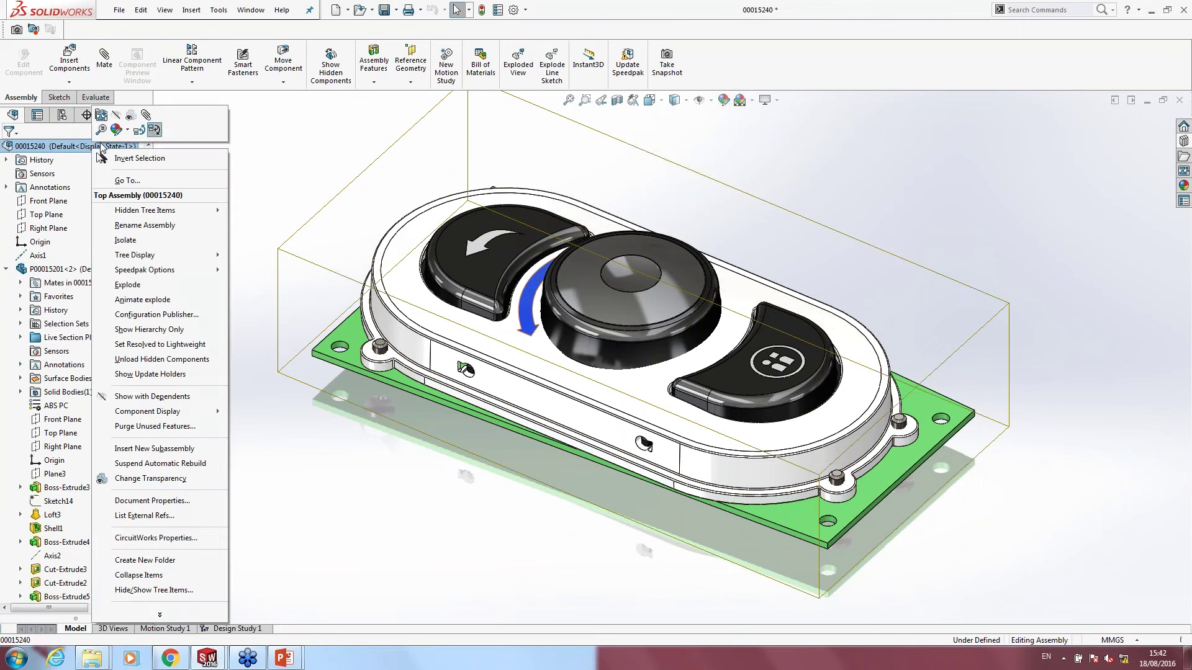
pyautogui.click(155, 130)
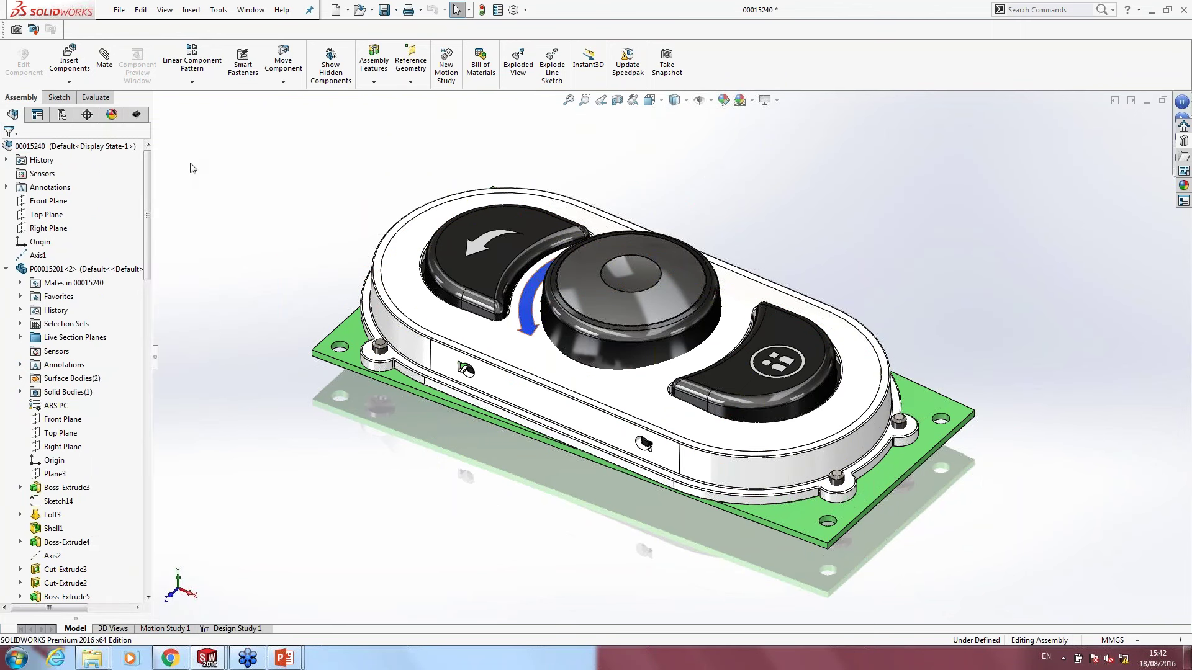
# Step: Open the P00015201 housing part alone, then undock, move and redock the CommandManager
pyautogui.rightClick(386, 245)
pyautogui.click(406, 120)
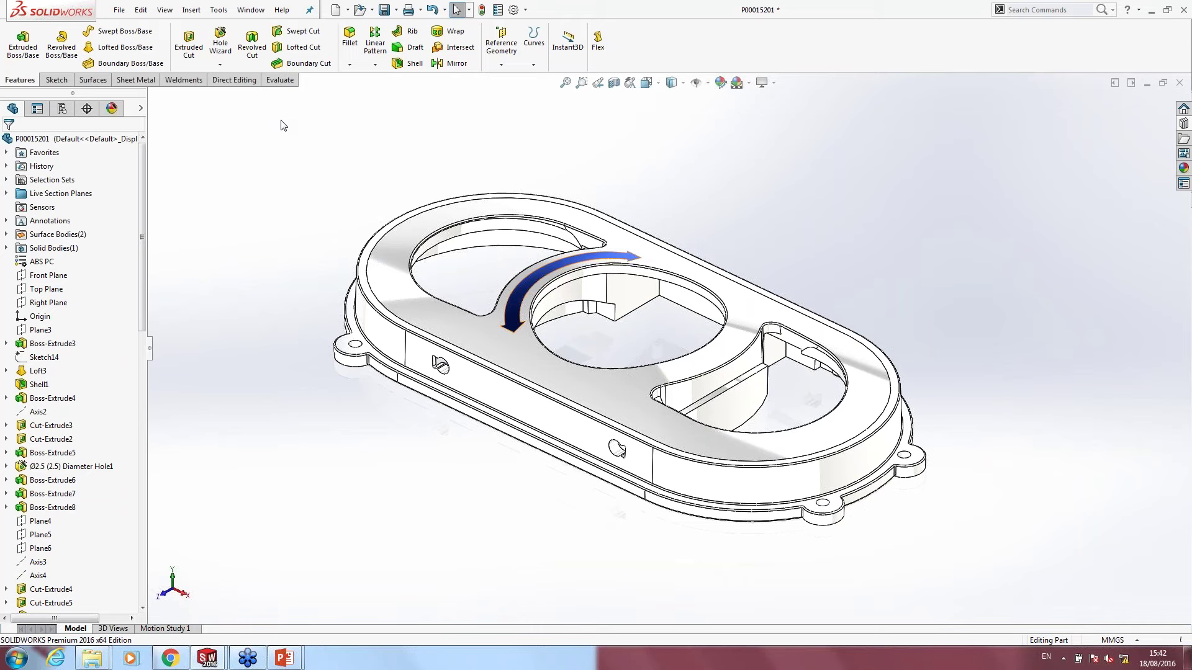
pyautogui.moveTo(347, 68); pyautogui.dragTo(802, 138)
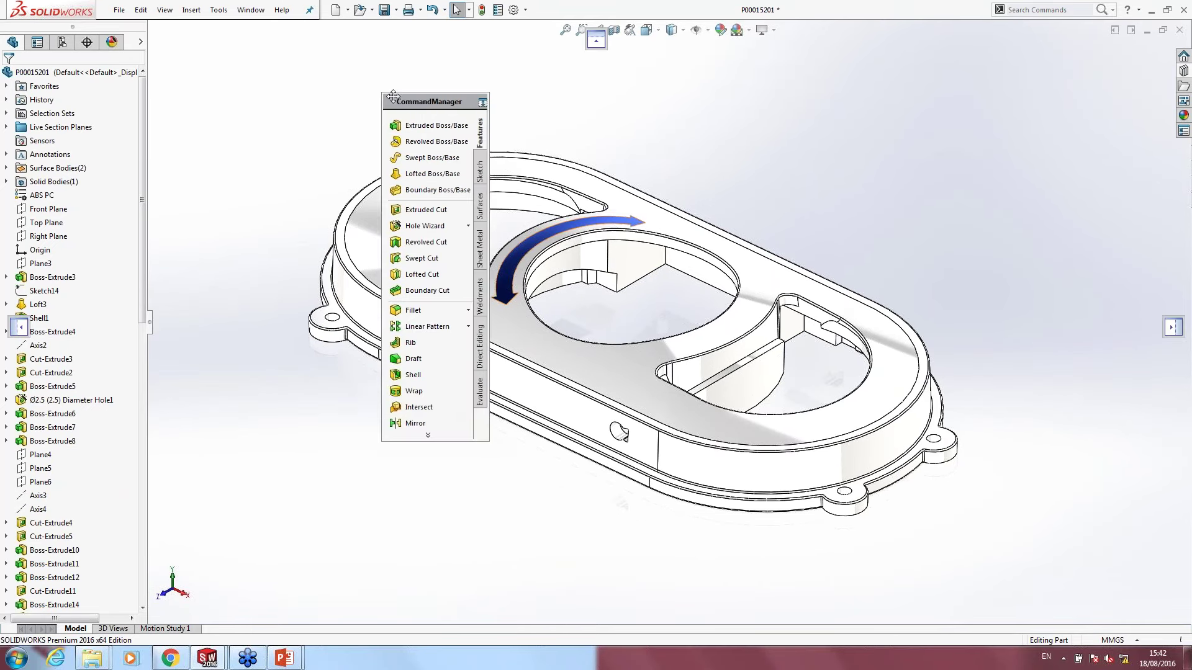
pyautogui.moveTo(780, 136)
pyautogui.mouseDown()
pyautogui.moveTo(1070, 225)
pyautogui.moveTo(618, 102)
pyautogui.moveTo(552, 73)
pyautogui.moveTo(590, 41)
pyautogui.mouseUp()
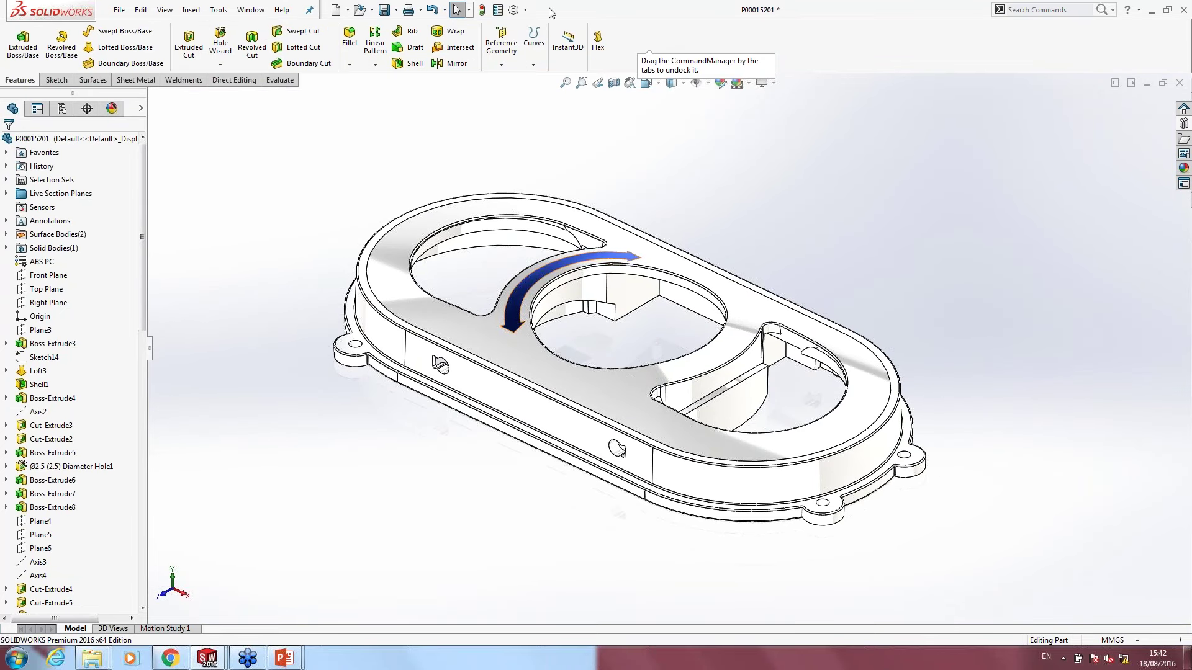
pyautogui.rightClick(508, 9)
# Step: Enable 'Lock CommandManager and toolbars' in Customize and close the dialog
pyautogui.click(538, 45)
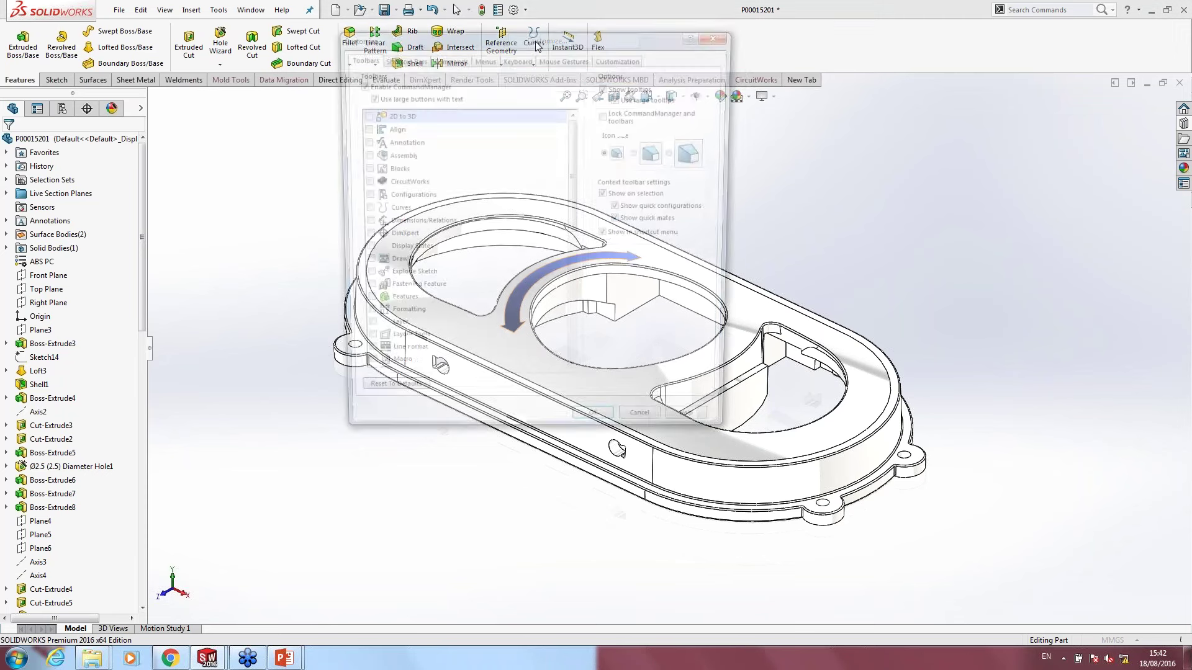
pyautogui.click(629, 118)
pyautogui.click(635, 119)
pyautogui.click(624, 119)
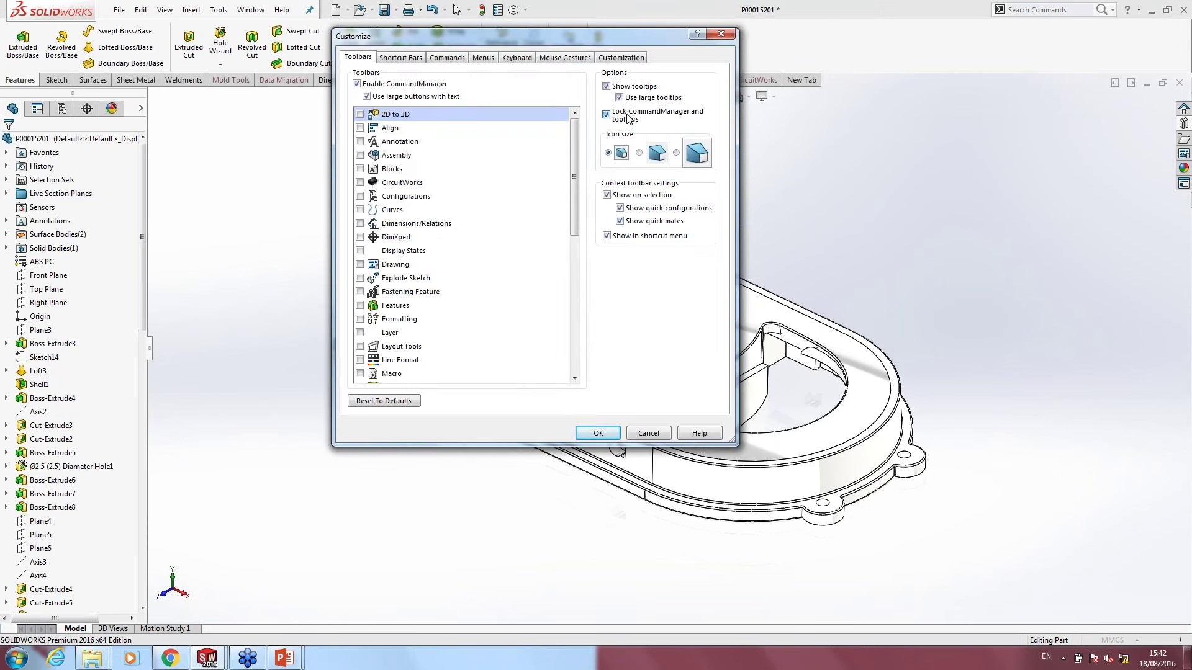
pyautogui.click(718, 34)
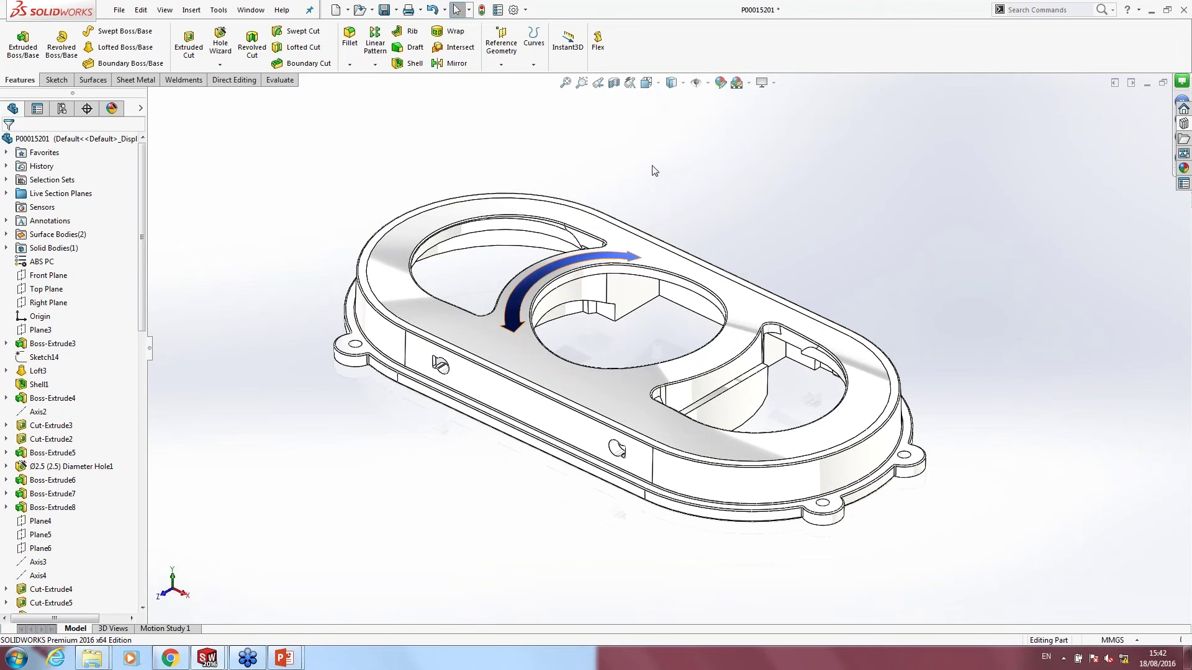
pyautogui.click(92, 658)
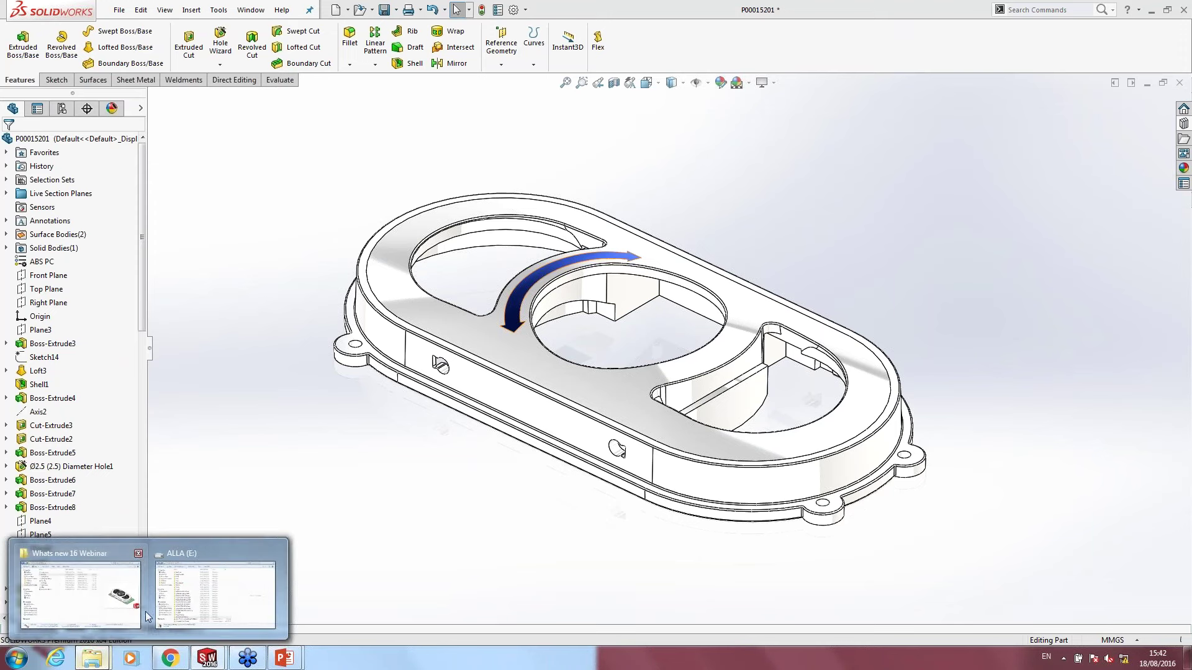
# Step: In Whats new 16 Webinar, preview Control Box Mount, Gear Box, Hand Rail, Valve, then open Valve
pyautogui.click(93, 569)
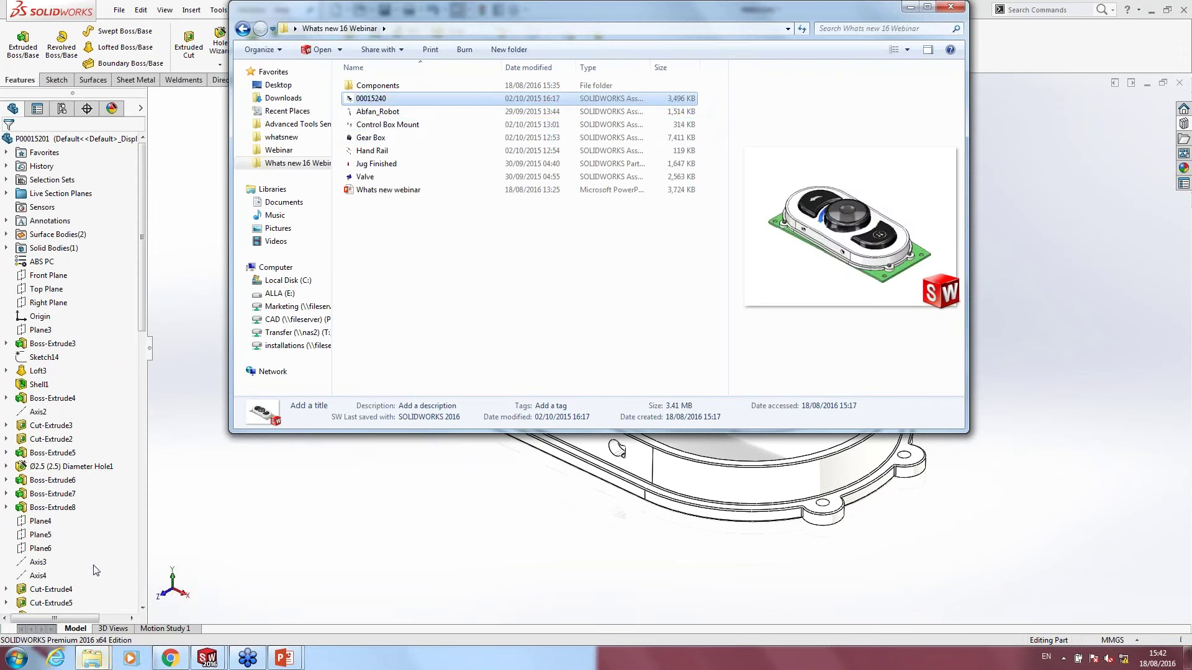
pyautogui.click(384, 127)
pyautogui.click(380, 139)
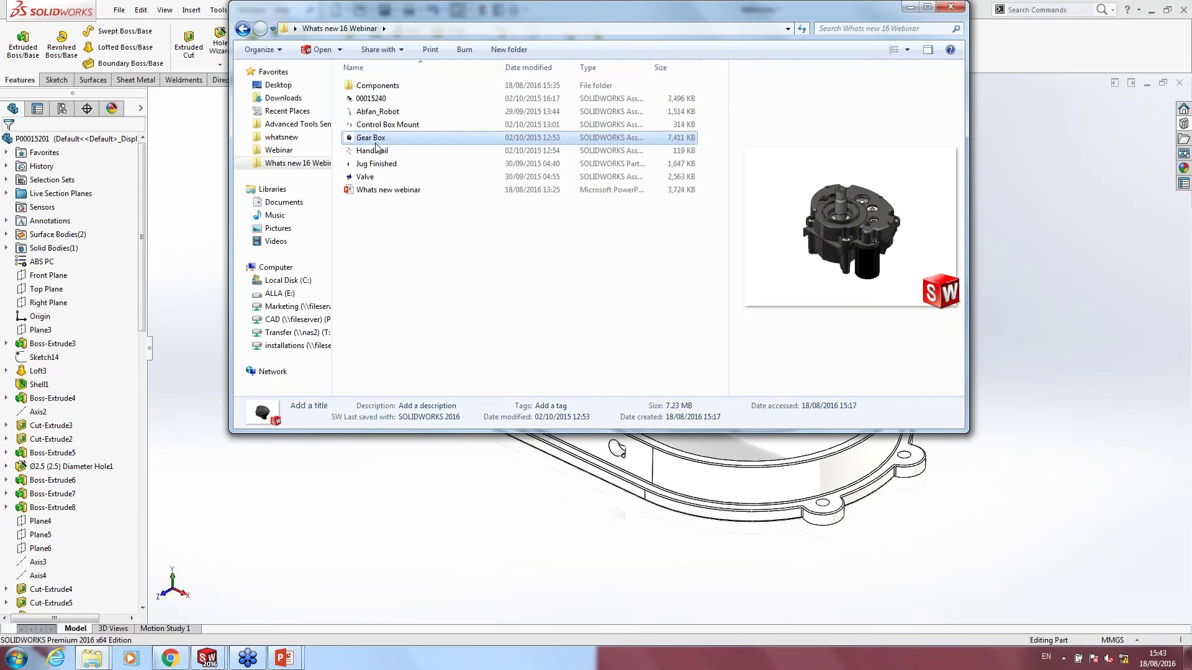
pyautogui.click(378, 165)
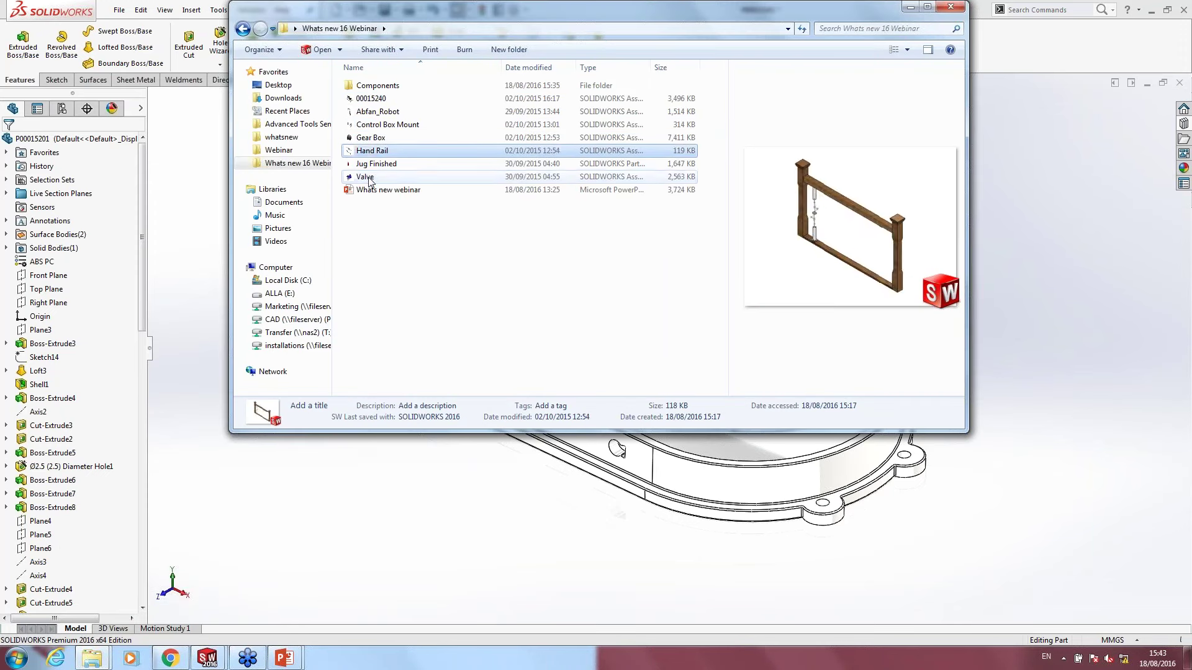
pyautogui.click(376, 177)
pyautogui.doubleClick(379, 178)
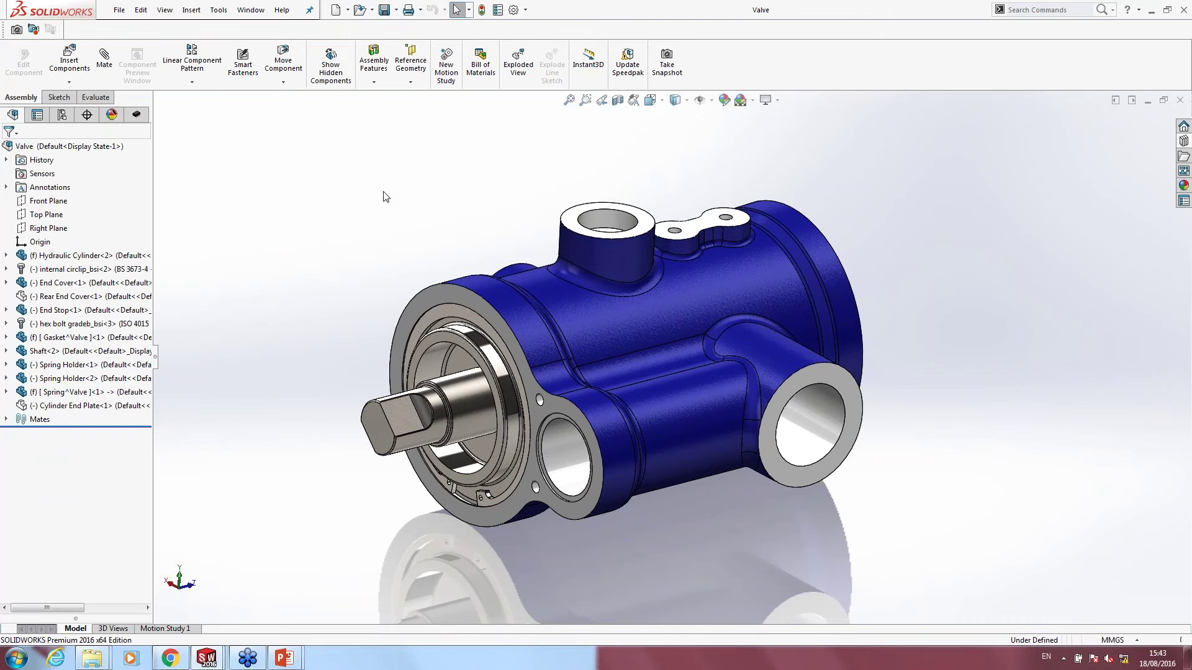
# Step: Orbit the Valve assembly and open the blue Hydraulic Cylinder component as its own part
pyautogui.moveTo(596, 267)
pyautogui.mouseDown(button='middle')
pyautogui.moveTo(573, 249)
pyautogui.moveTo(589, 267)
pyautogui.moveTo(552, 329)
pyautogui.mouseUp(button='middle')
pyautogui.click(596, 279)
pyautogui.click(457, 9)
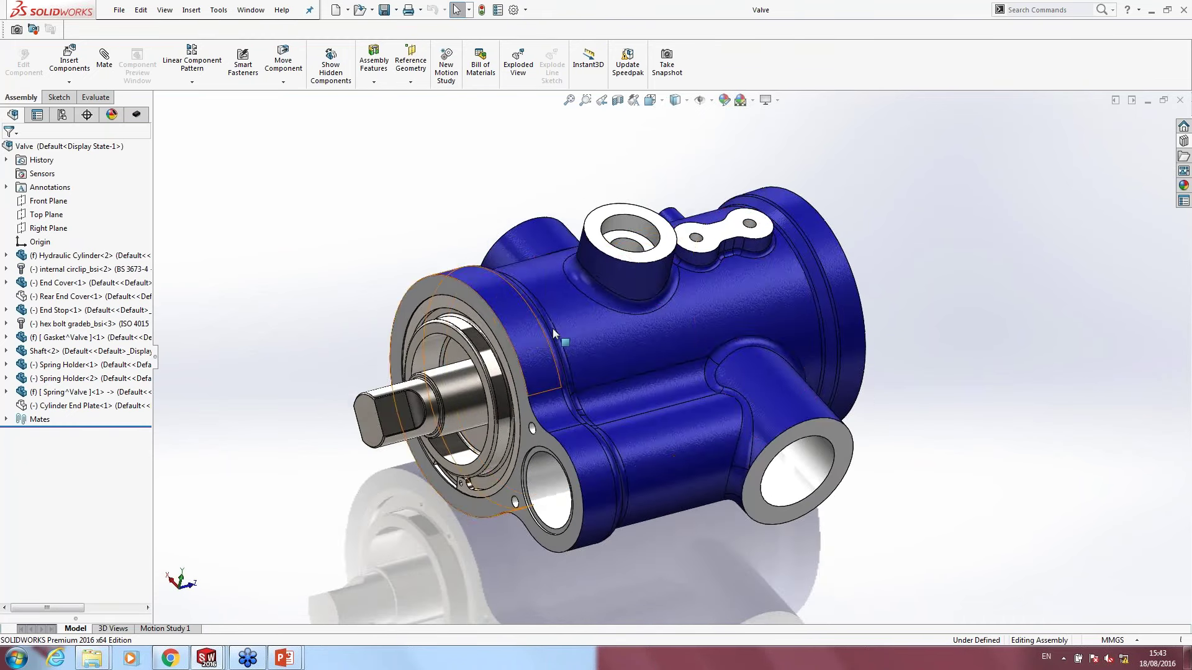
pyautogui.rightClick(585, 335)
pyautogui.click(591, 129)
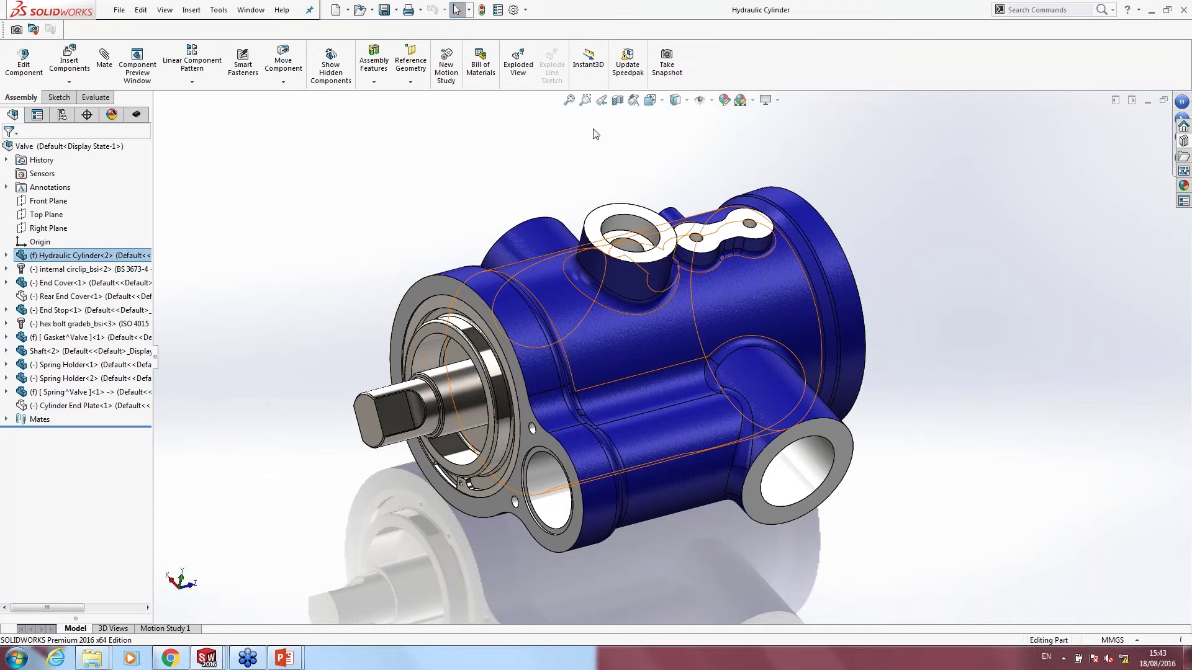
pyautogui.moveTo(527, 152)
pyautogui.mouseDown(button='middle')
pyautogui.moveTo(533, 122)
pyautogui.moveTo(519, 236)
pyautogui.moveTo(621, 323)
pyautogui.mouseUp(button='middle')
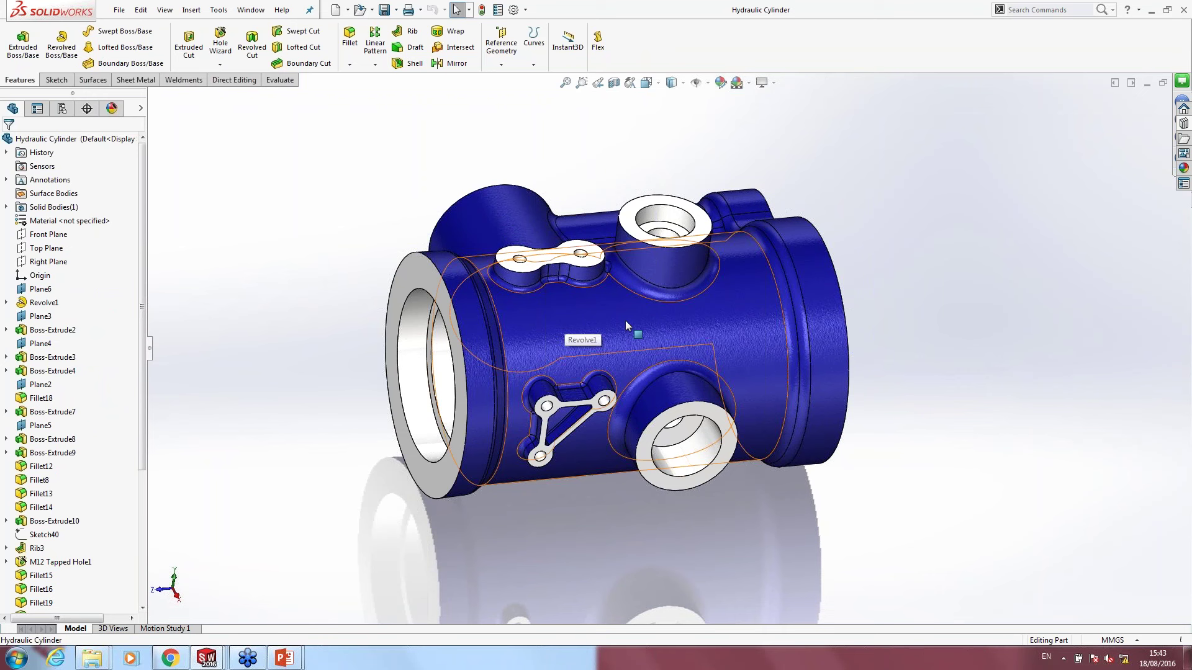
# Step: Edit Sketch22, the Revolve1 profile, from the cylinder's breadcrumb and show visibility options
pyautogui.click(624, 321)
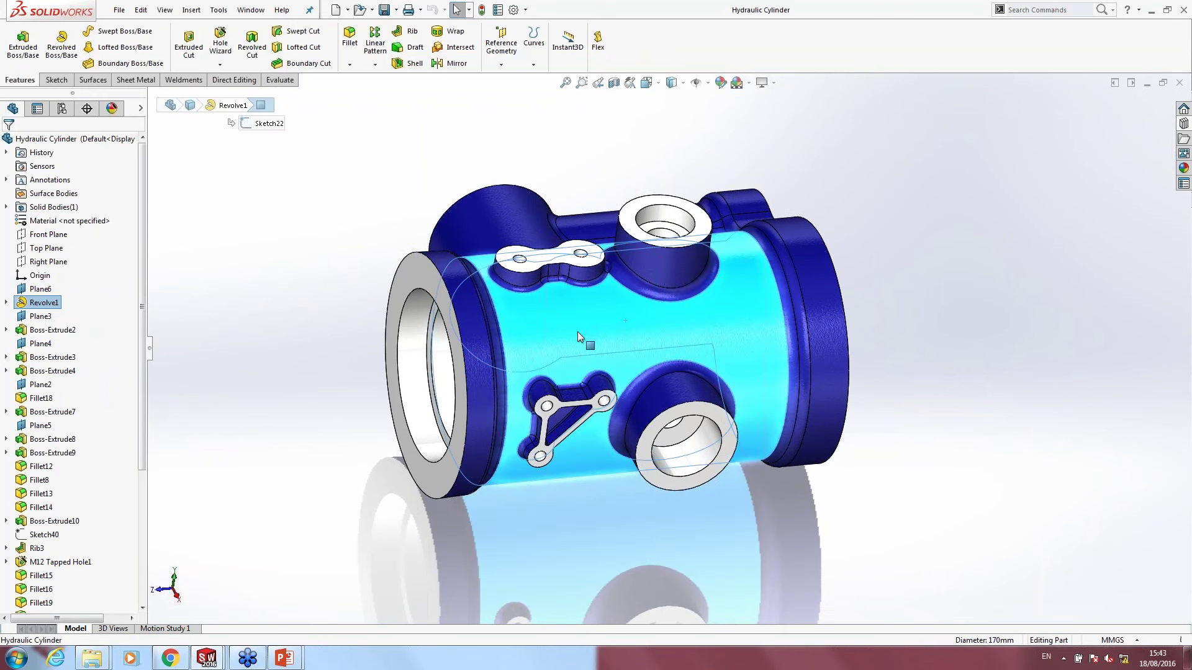
pyautogui.click(271, 128)
pyautogui.click(280, 93)
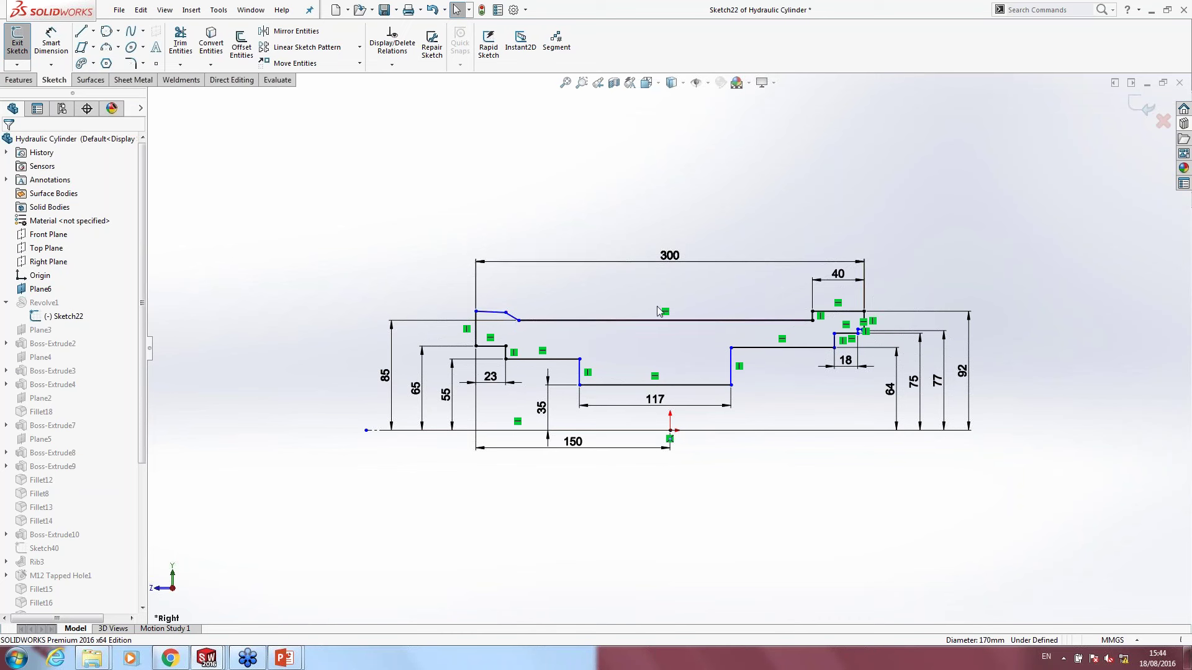
pyautogui.click(697, 83)
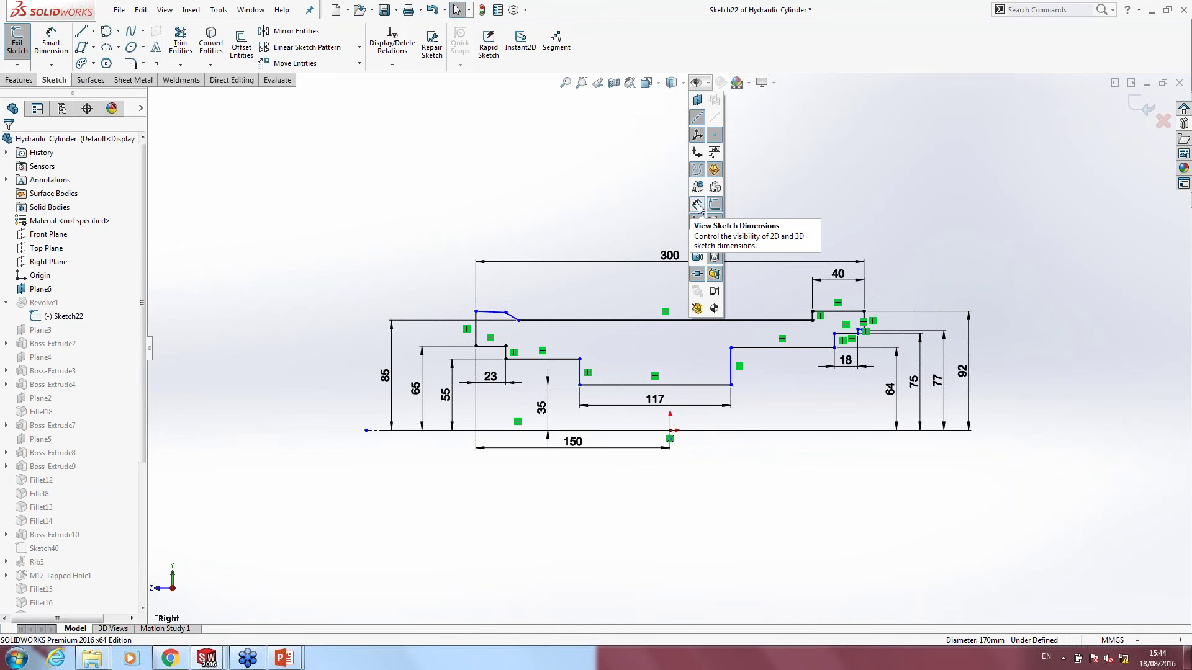
# Step: Hide Sketch22's dimensions, then start Smart Dimension on the profile with a mouse gesture
pyautogui.click(698, 204)
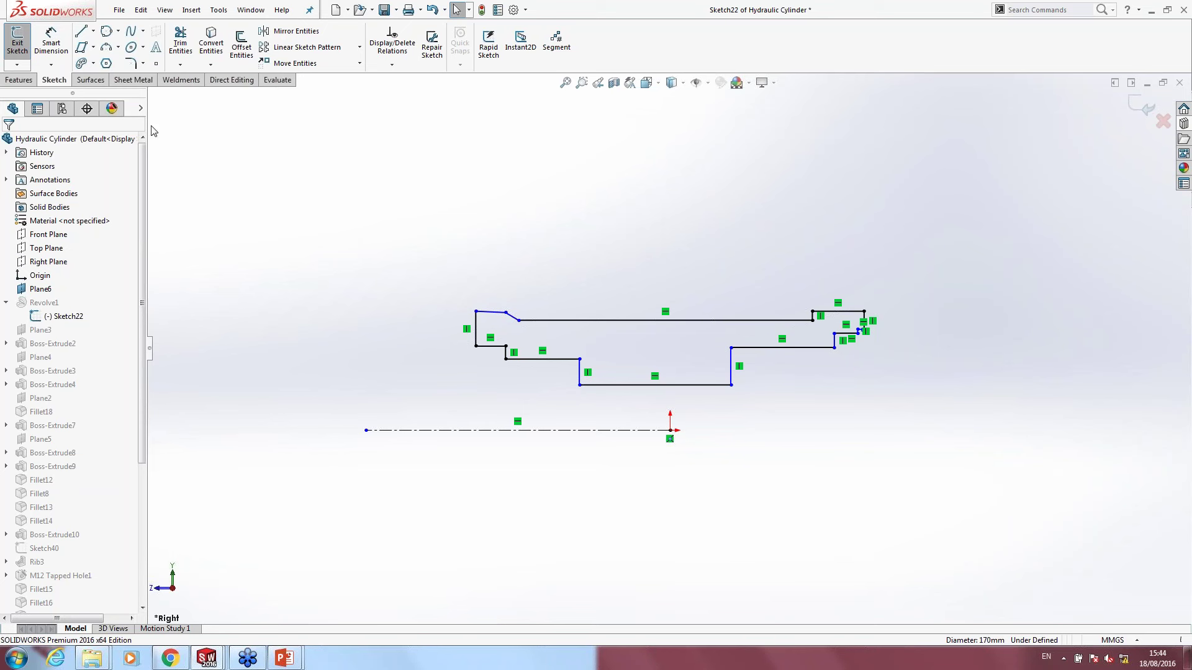
pyautogui.moveTo(398, 321); pyautogui.dragTo(398, 263, button='right')
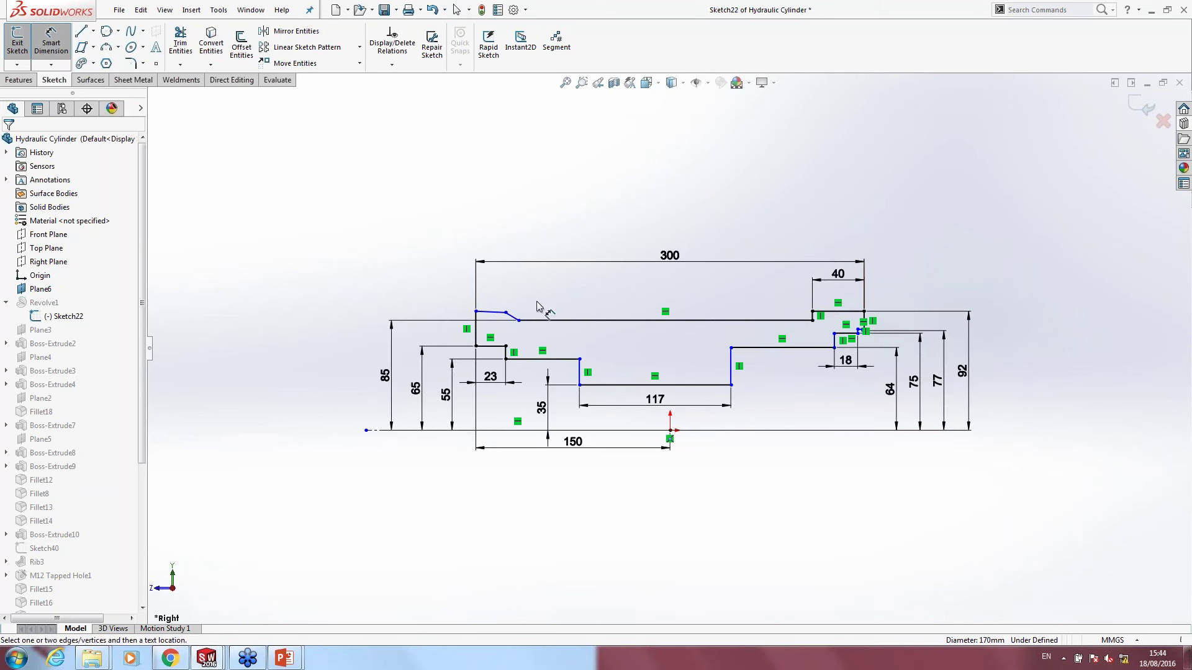
# Step: Place the 55 height dimension, then make the short top-left segment horizontal at 23 mm
pyautogui.click(448, 366)
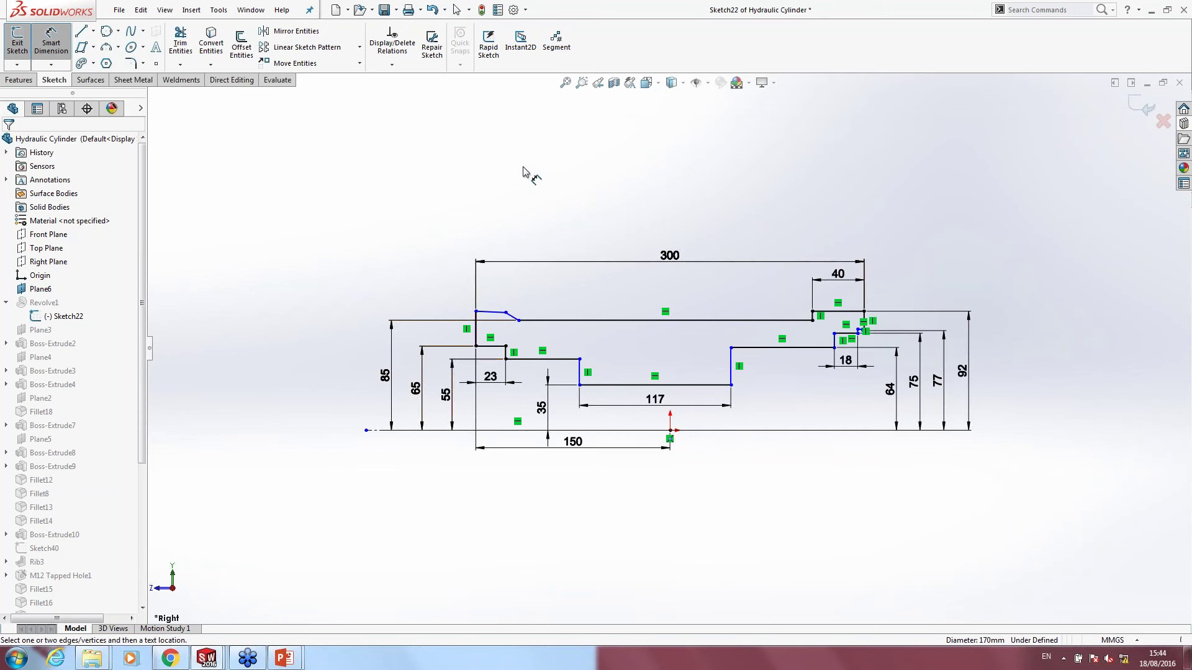
pyautogui.press('Escape')
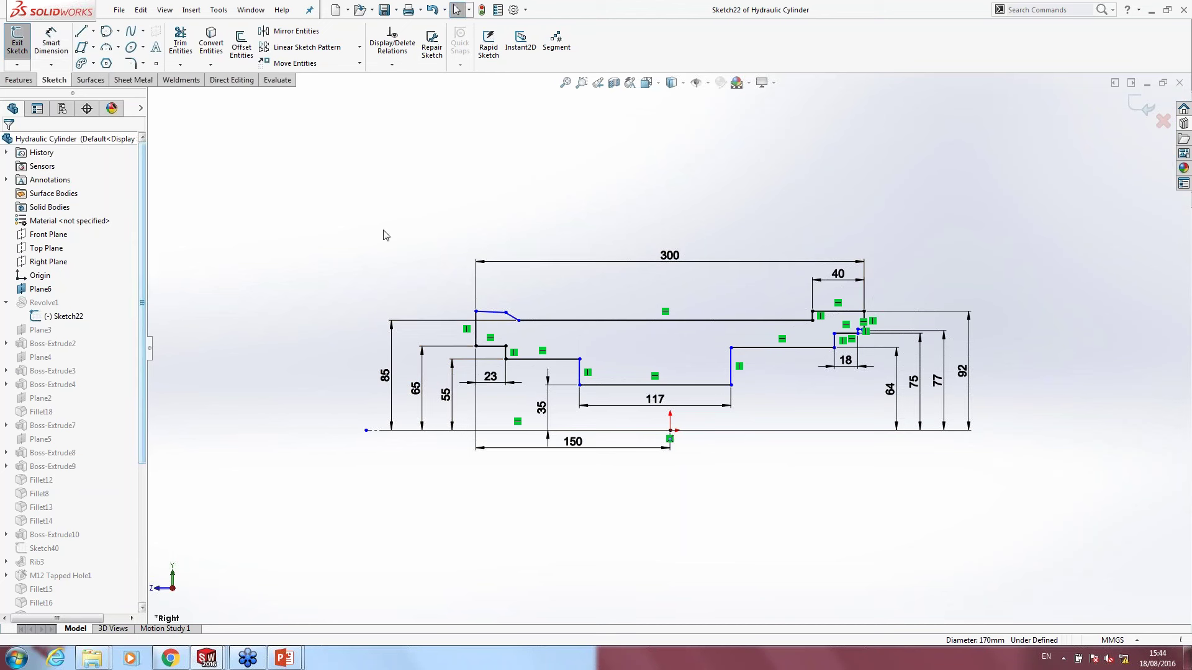
pyautogui.click(490, 312)
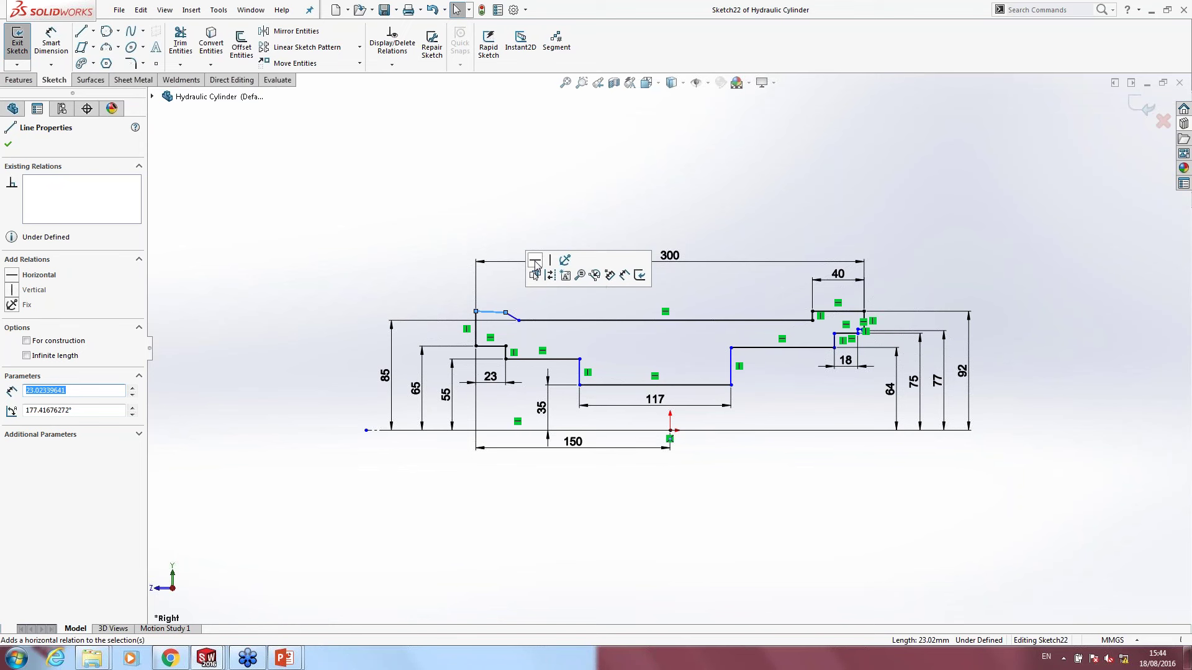
pyautogui.click(535, 261)
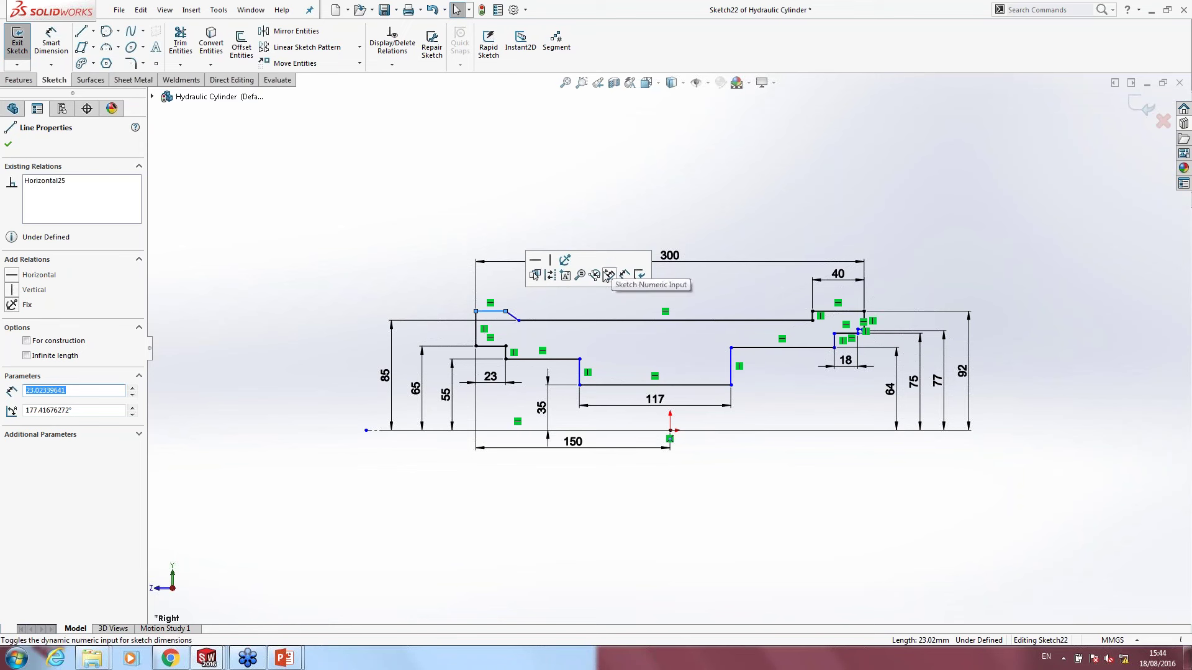
pyautogui.click(624, 275)
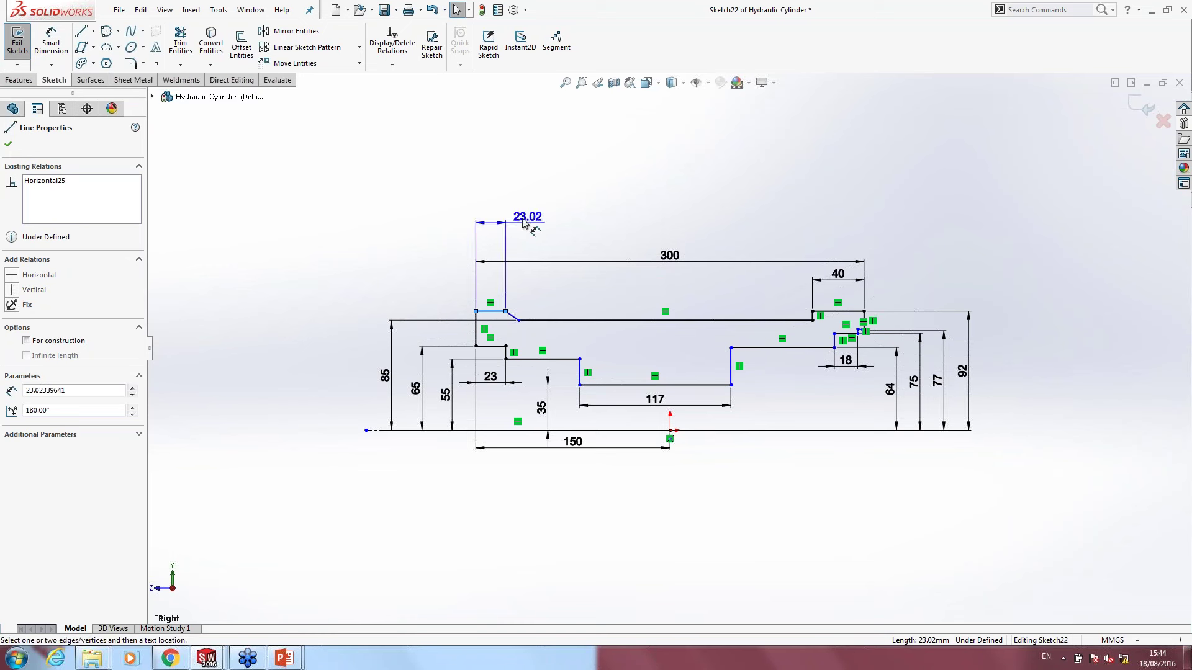
pyautogui.click(490, 186)
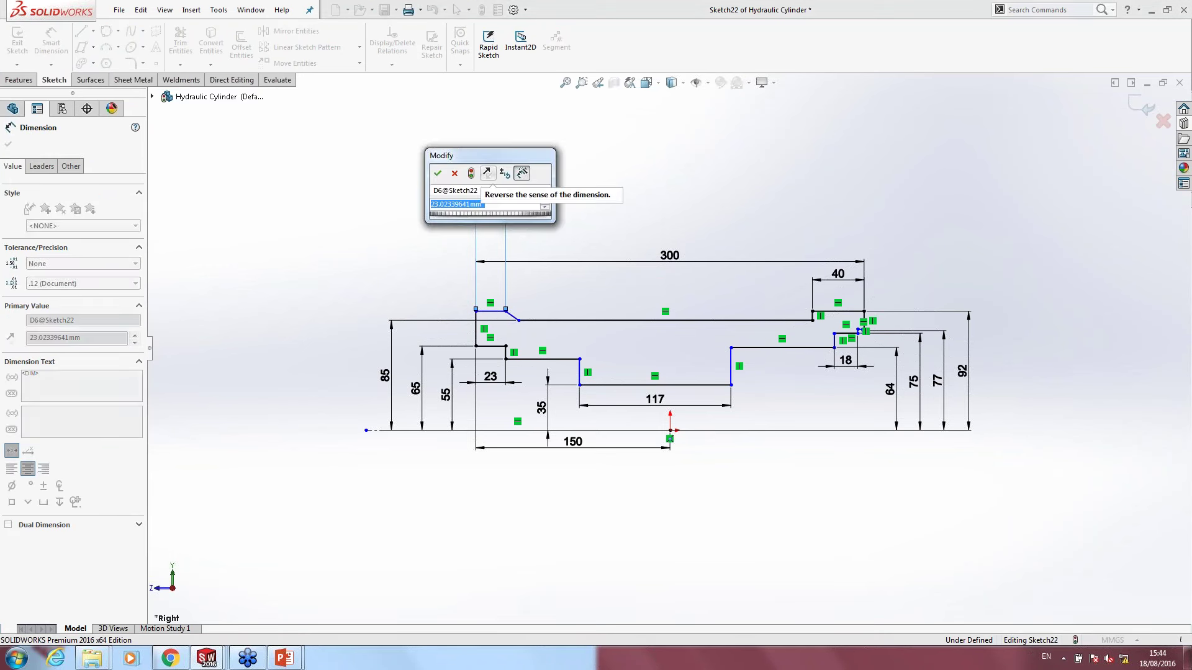
pyautogui.click(437, 171)
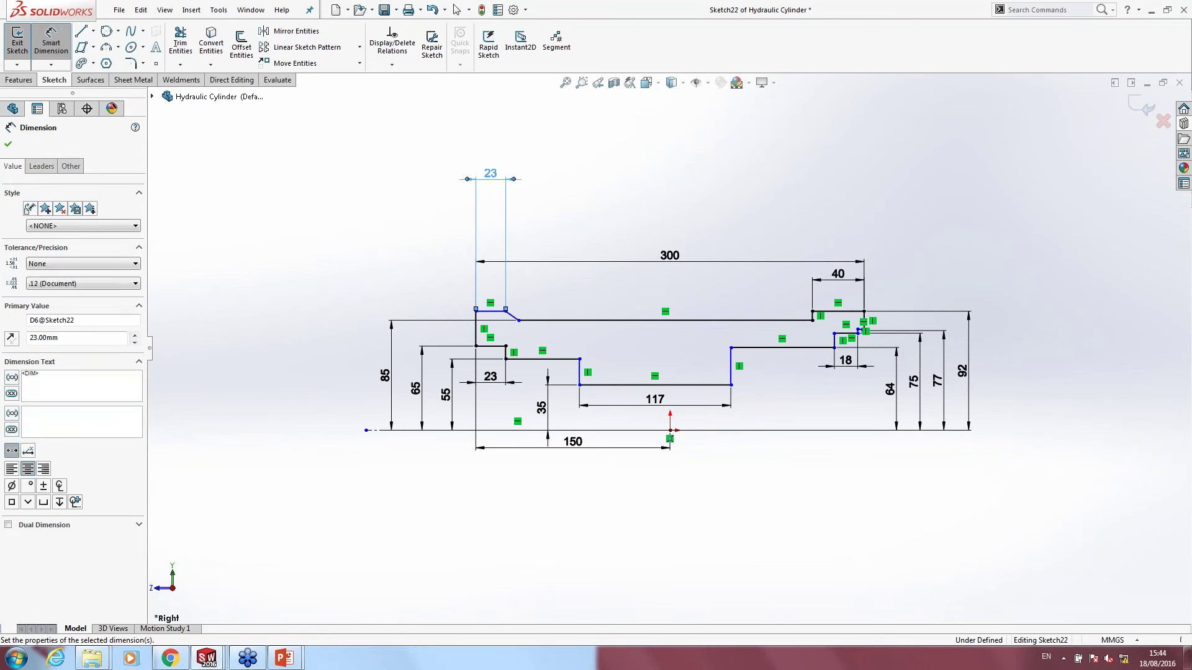
pyautogui.press('Escape')
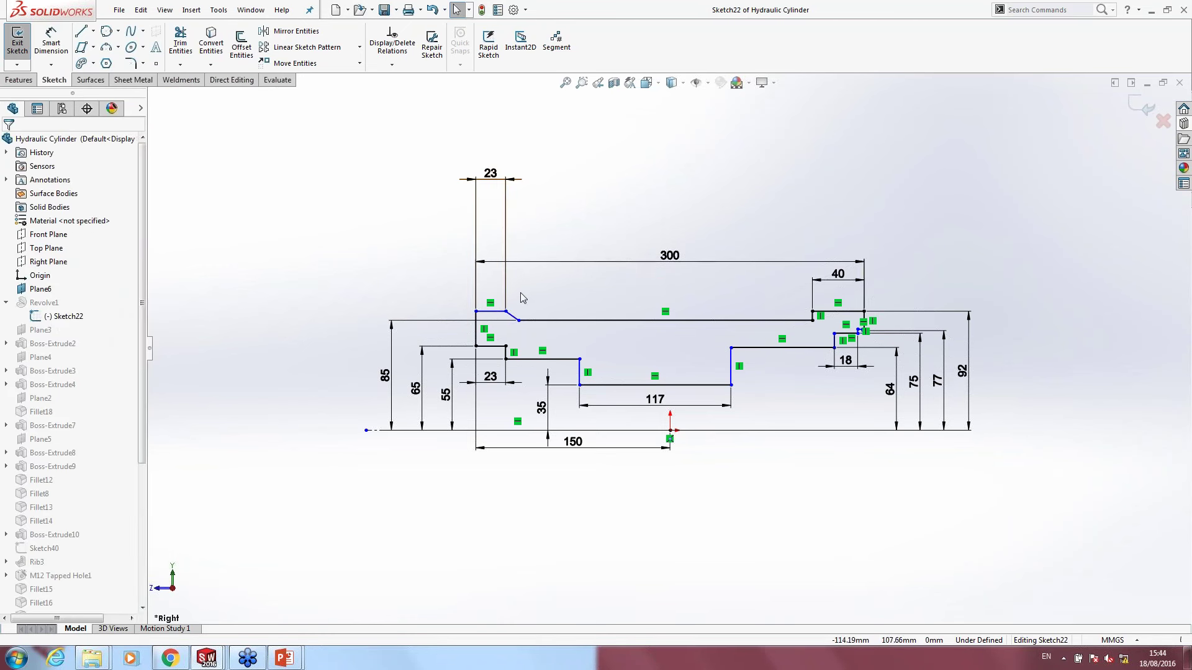
# Step: Select the sloped line and the long top line to dimension the angle between them
pyautogui.scroll(-1, 519, 301)
pyautogui.keyDown('ctrl'); pyautogui.moveTo(520, 301); pyautogui.dragTo(558, 316, button='middle'); pyautogui.keyUp('ctrl')
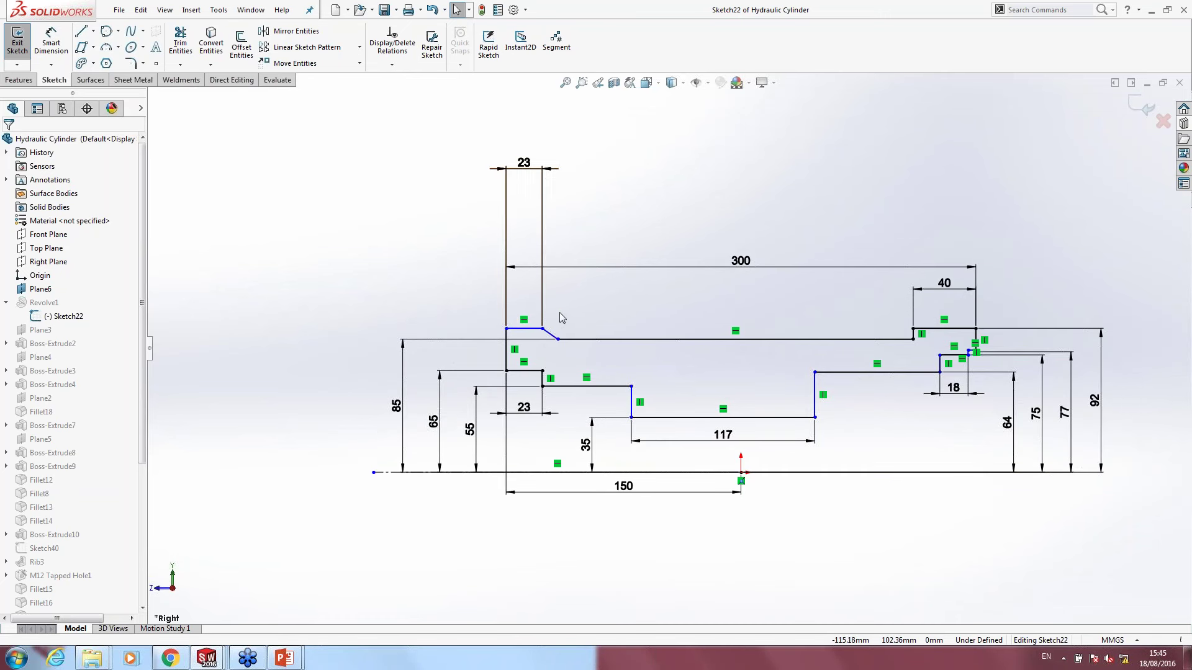
pyautogui.moveTo(582, 317); pyautogui.dragTo(550, 360)
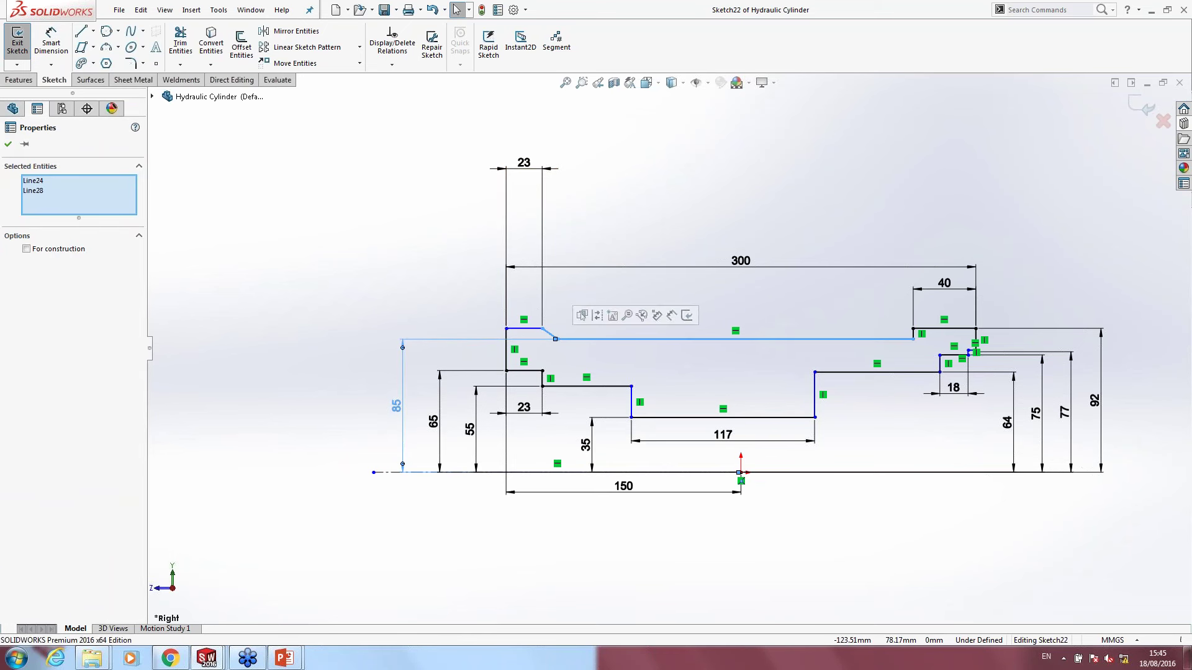
pyautogui.click(675, 316)
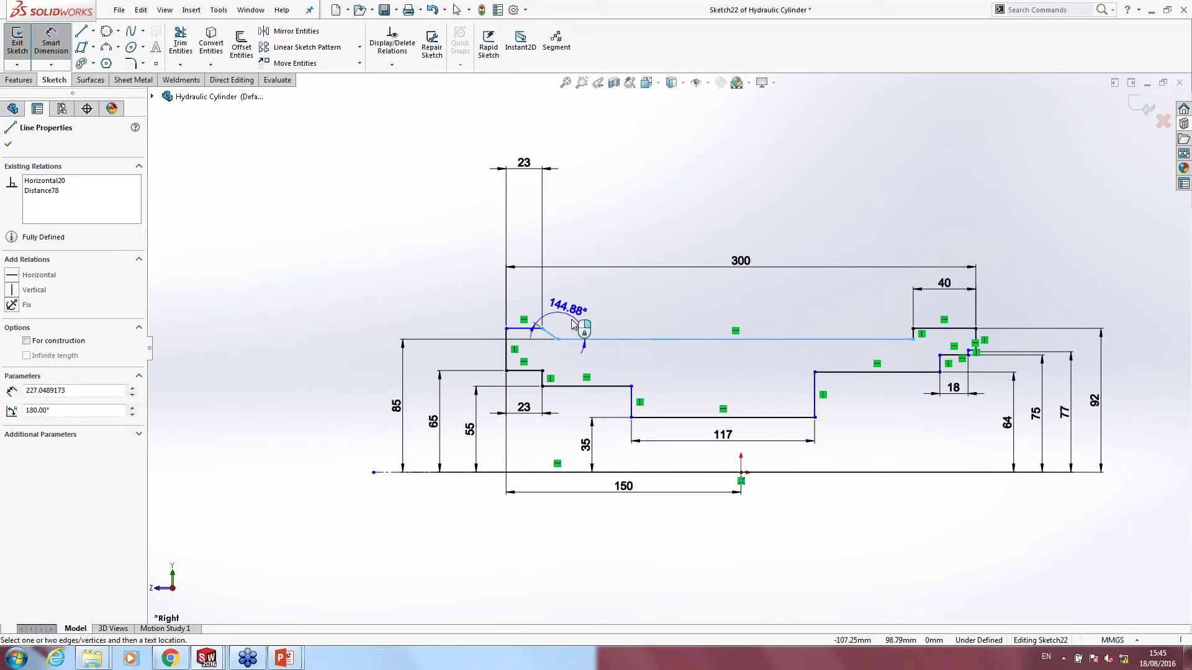
# Step: Dimension the chamfer angle at 125°, then select the 117 mm step line's midpoint
pyautogui.click(570, 328)
pyautogui.write('125')
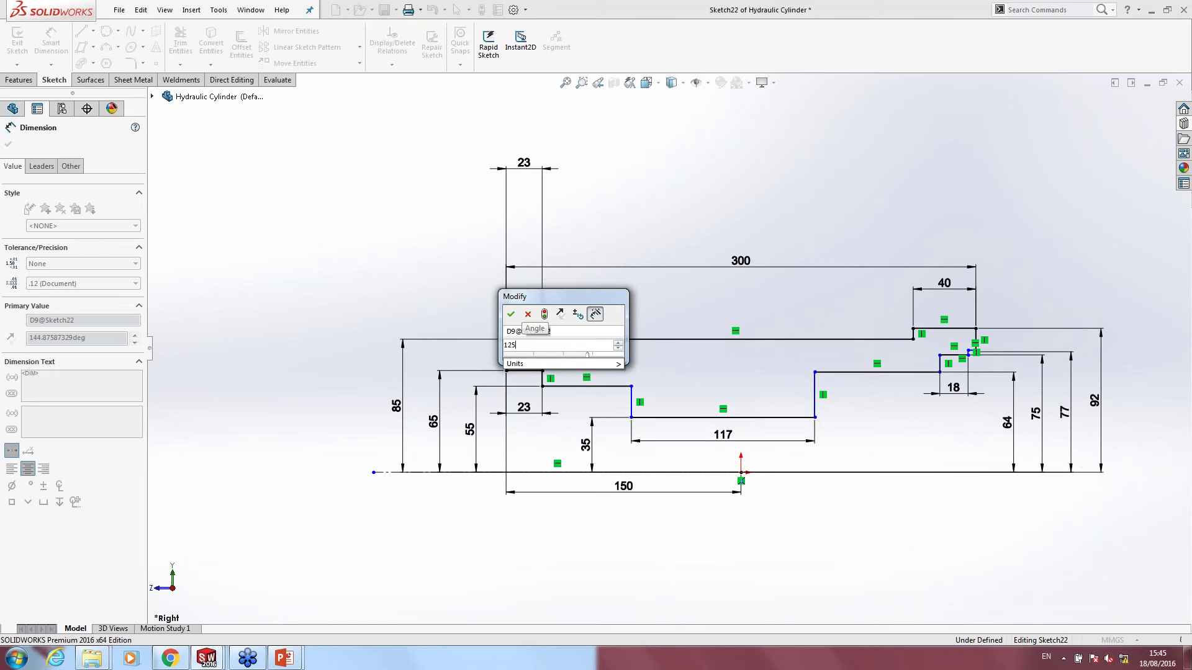
pyautogui.press('Return')
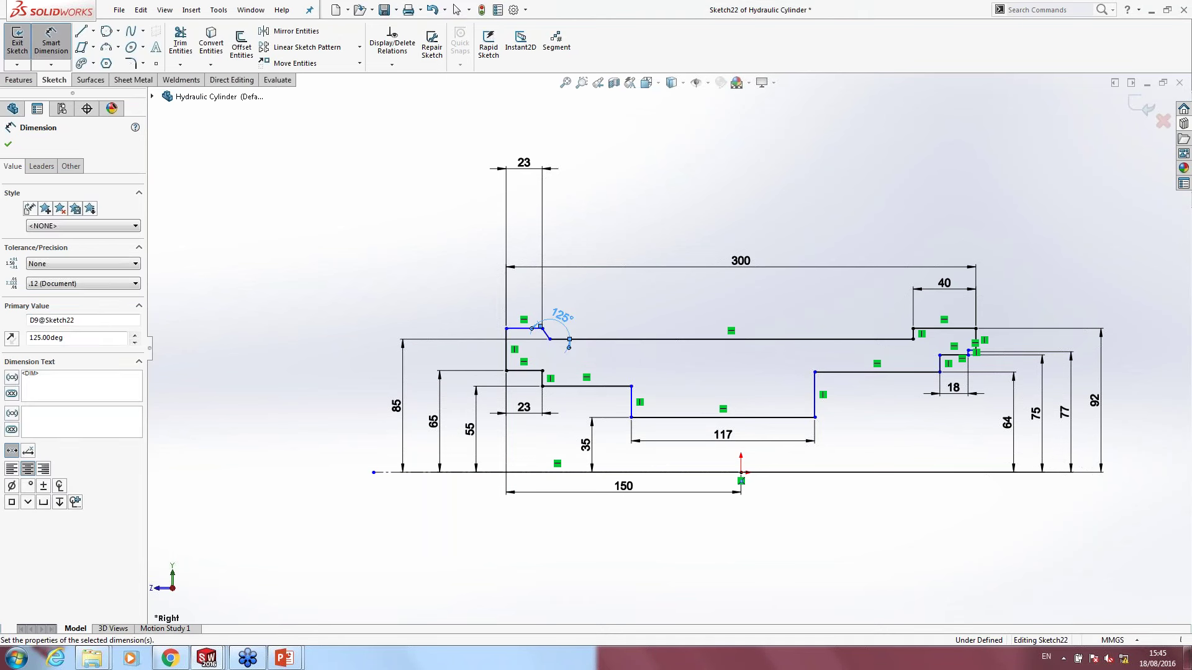
pyautogui.press('Escape')
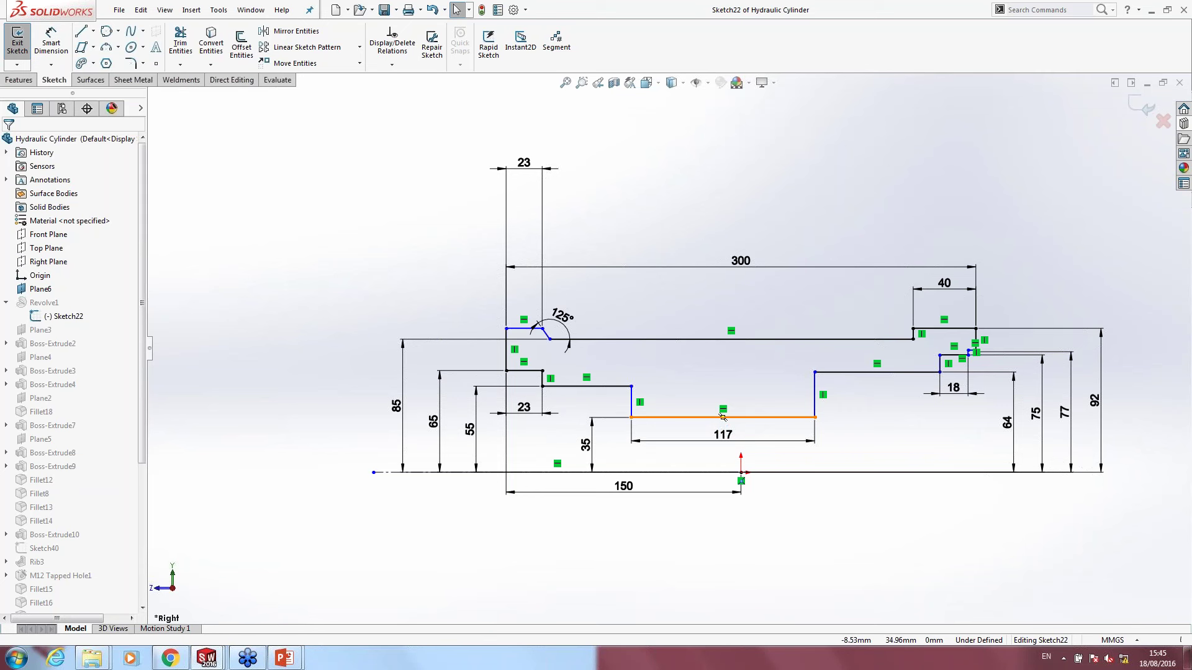
pyautogui.click(723, 420)
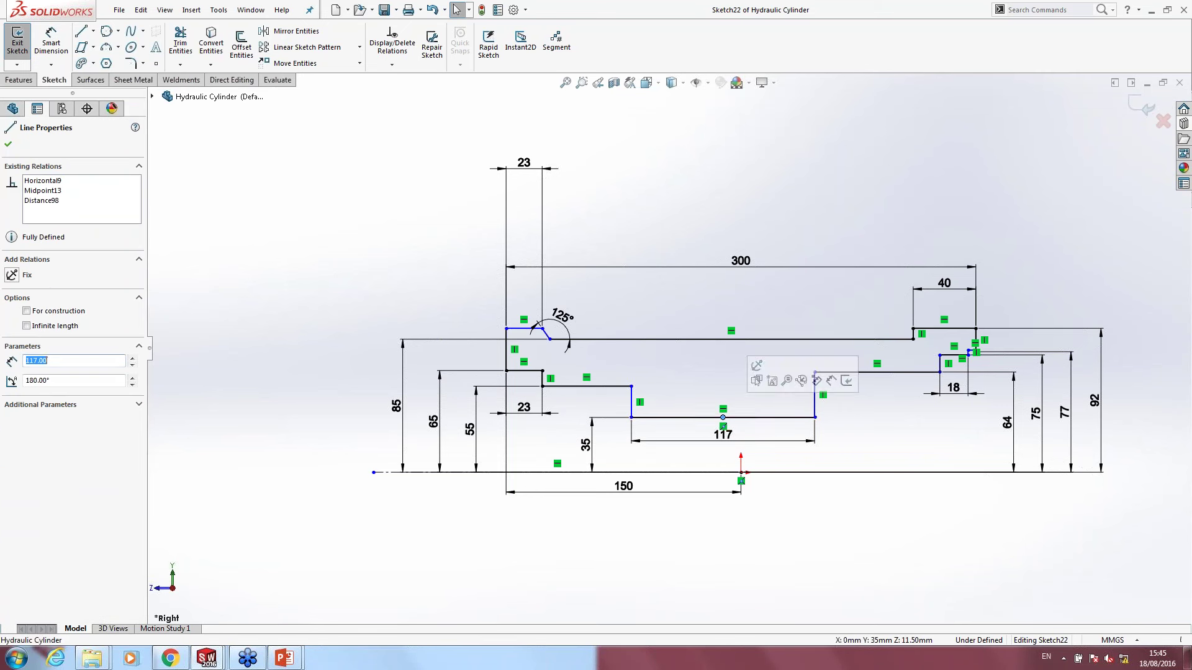
# Step: Make the 117 mm line's midpoint vertical with the origin, then select the 300 dimension
pyautogui.keyDown('ctrl'); pyautogui.click(742, 474); pyautogui.keyUp('ctrl')
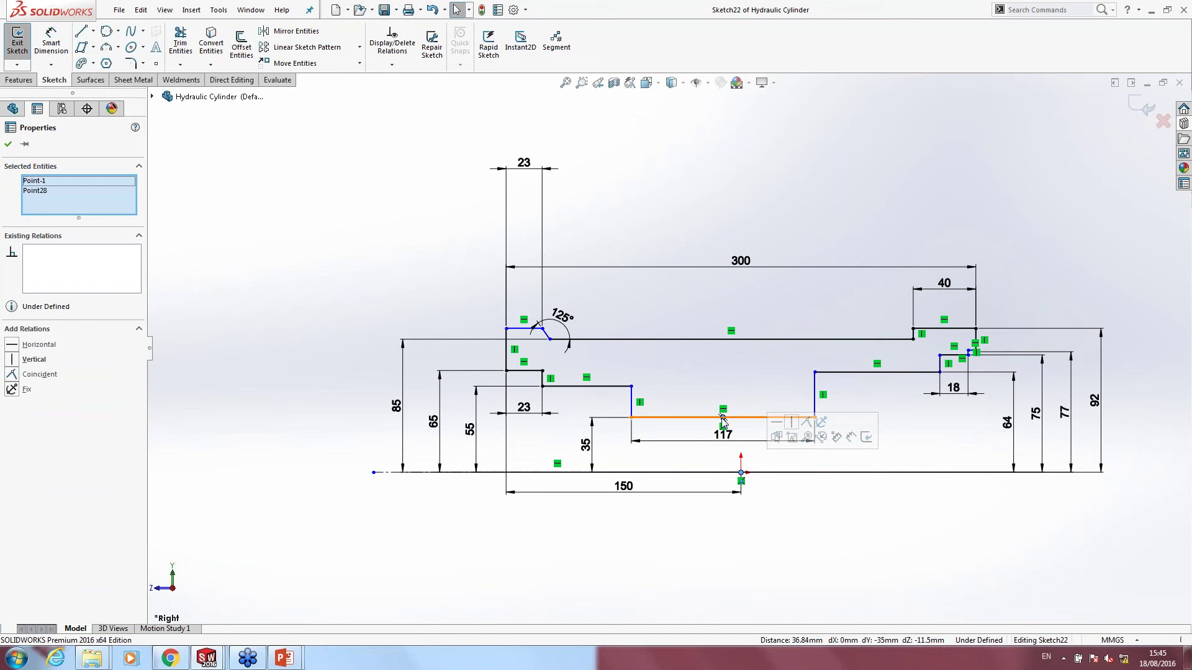
pyautogui.click(790, 427)
pyautogui.click(848, 540)
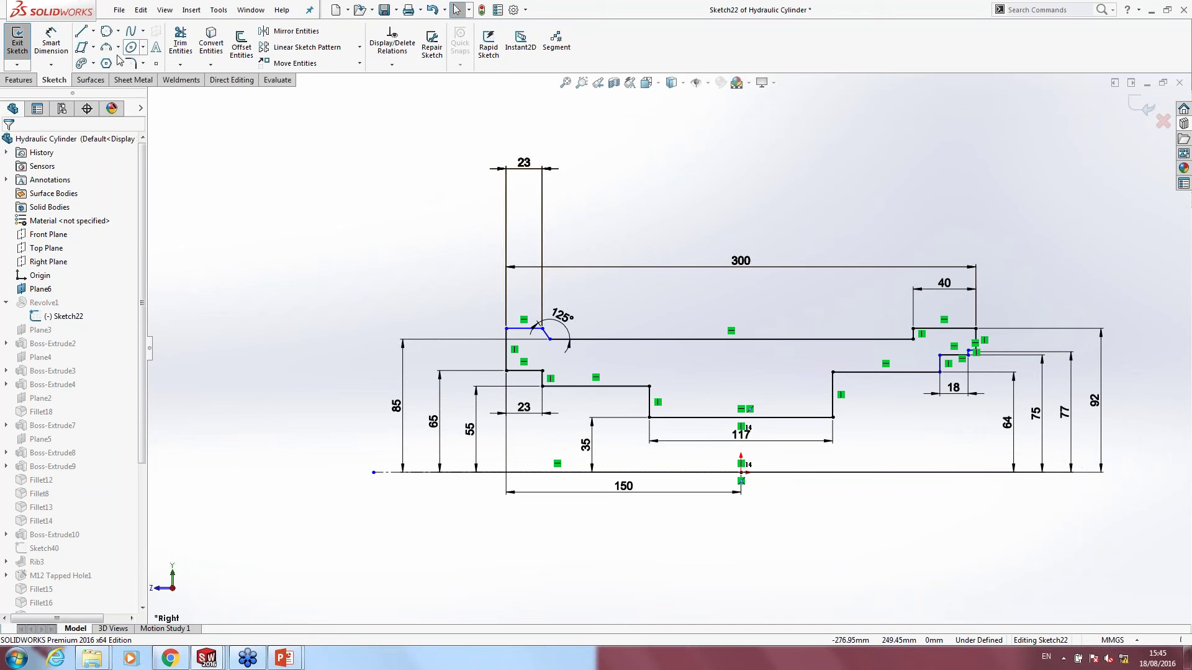
pyautogui.click(29, 83)
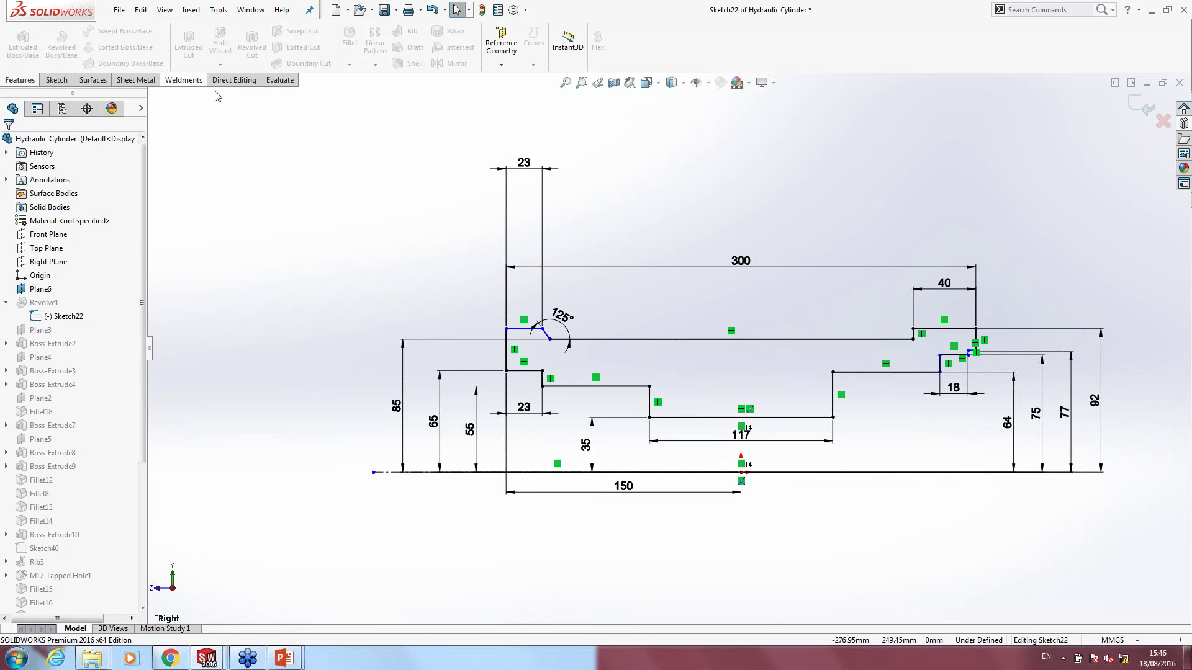
pyautogui.click(57, 81)
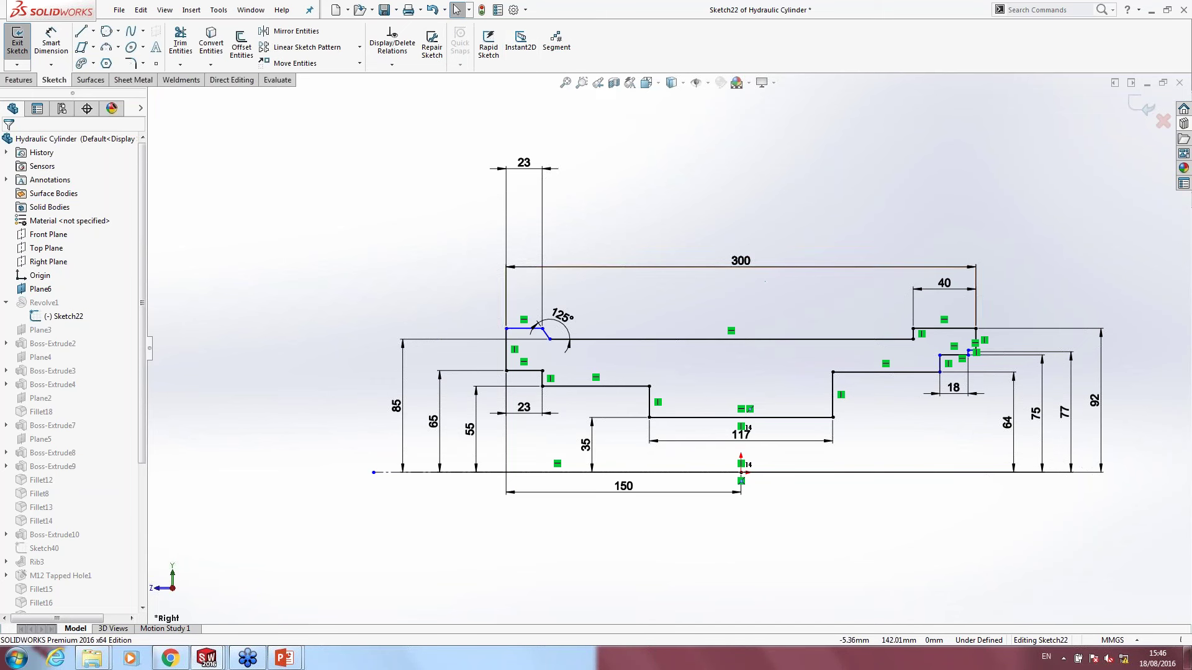
pyautogui.click(742, 263)
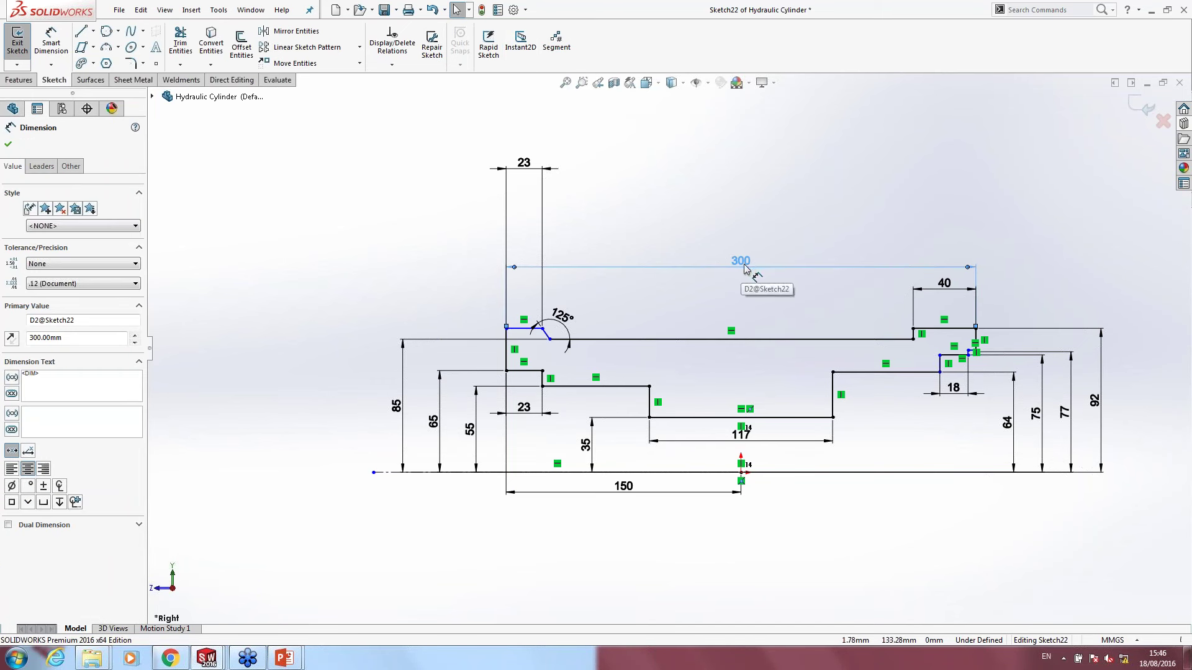
# Step: Turn on Instant2D and change the 117 mm bottom step to 120 mm
pyautogui.click(743, 436)
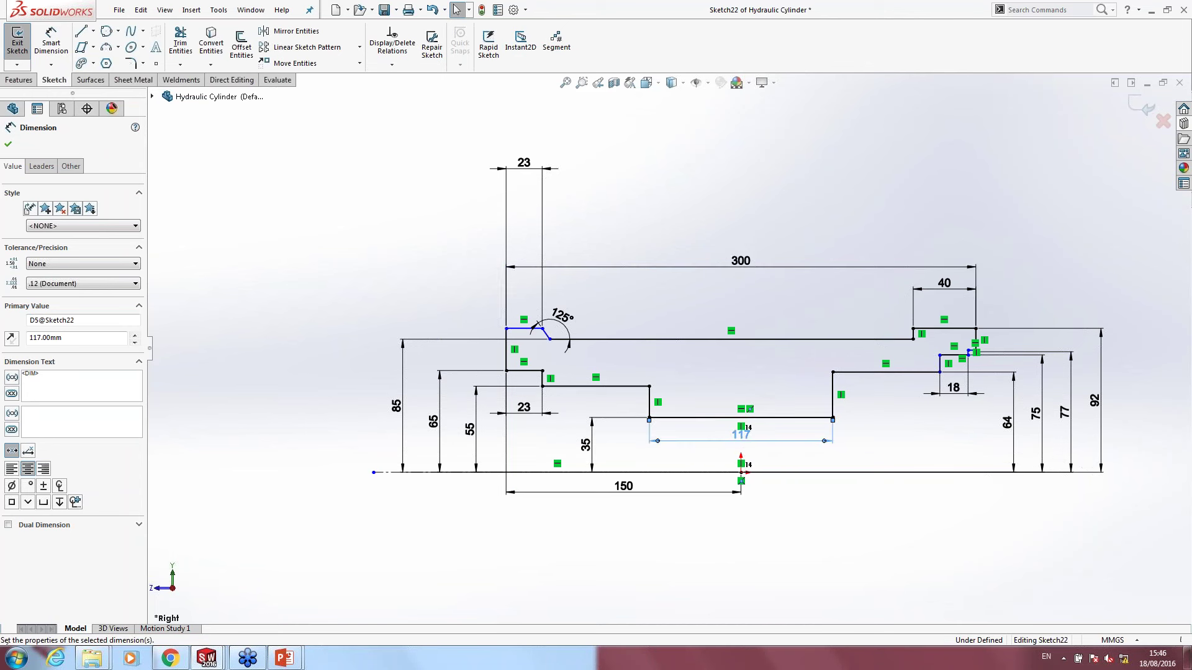
pyautogui.doubleClick(743, 437)
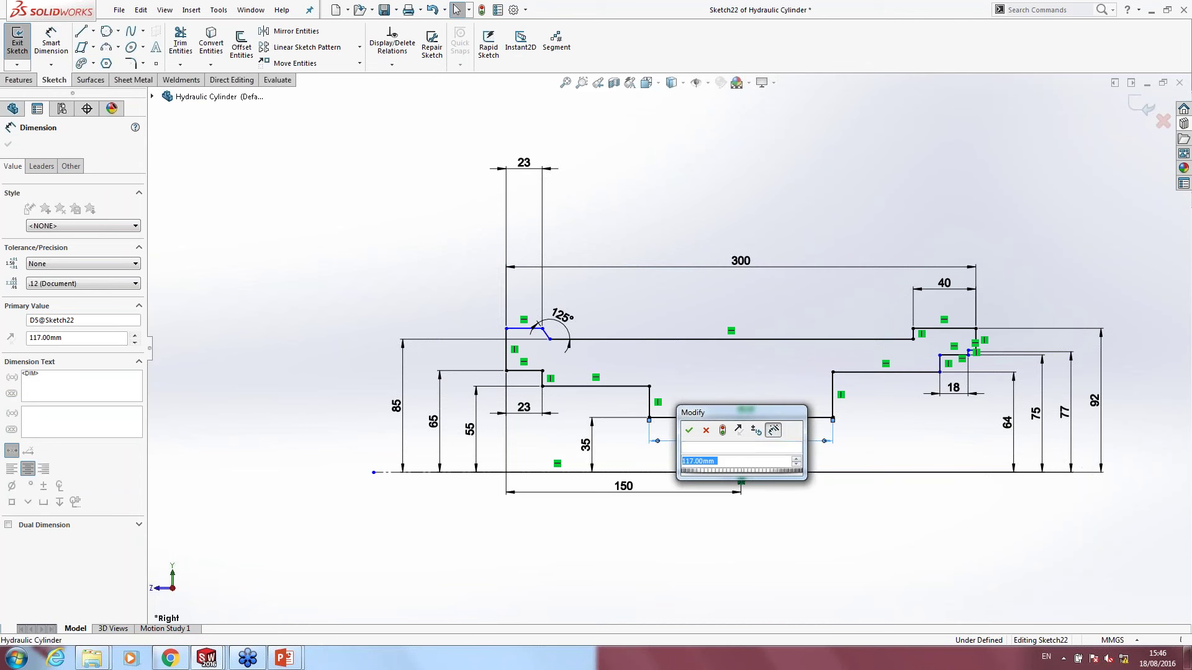
pyautogui.click(689, 430)
pyautogui.click(696, 289)
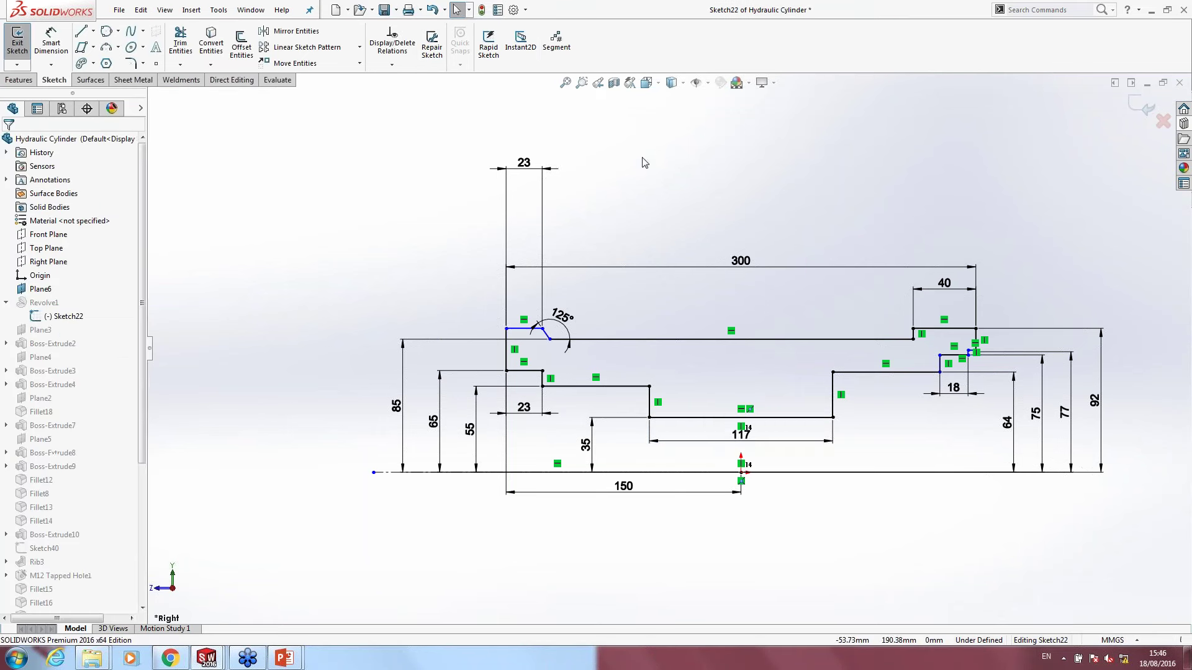
pyautogui.click(524, 49)
pyautogui.click(524, 50)
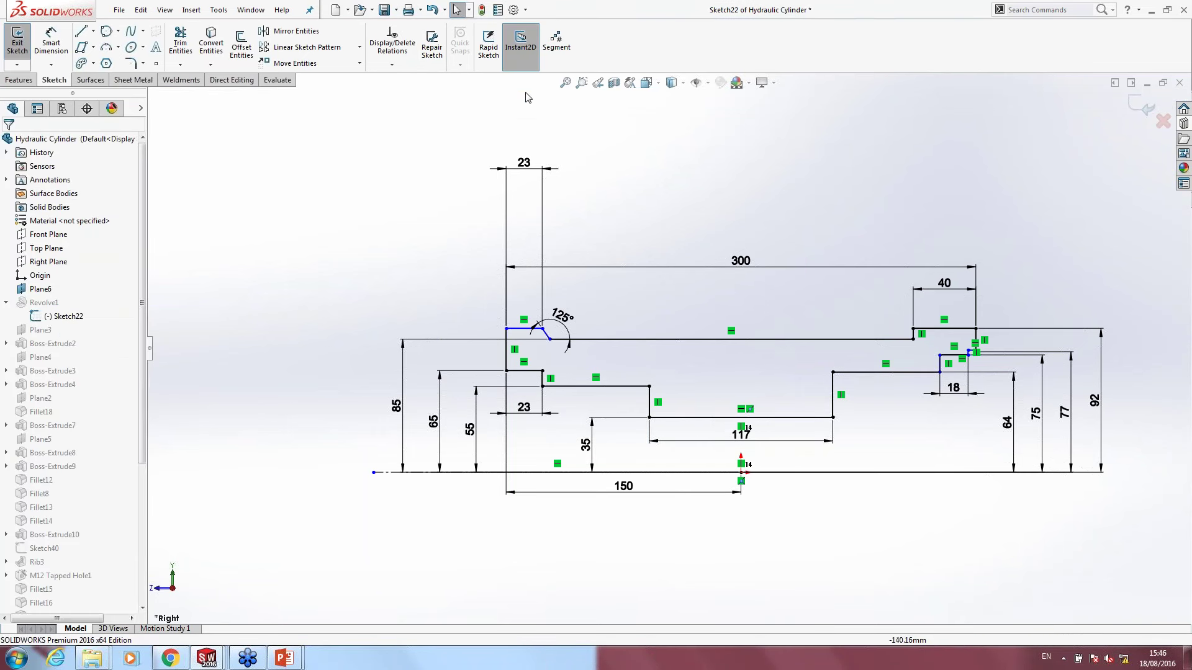
pyautogui.click(745, 438)
pyautogui.write('120')
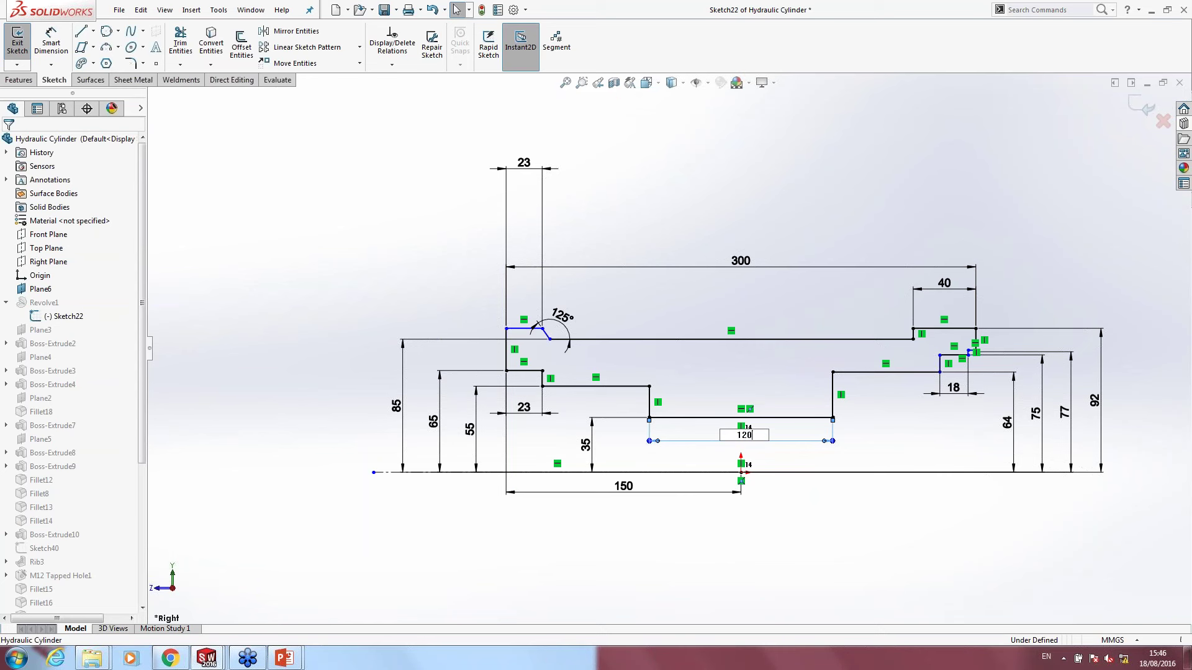
pyautogui.press('Return')
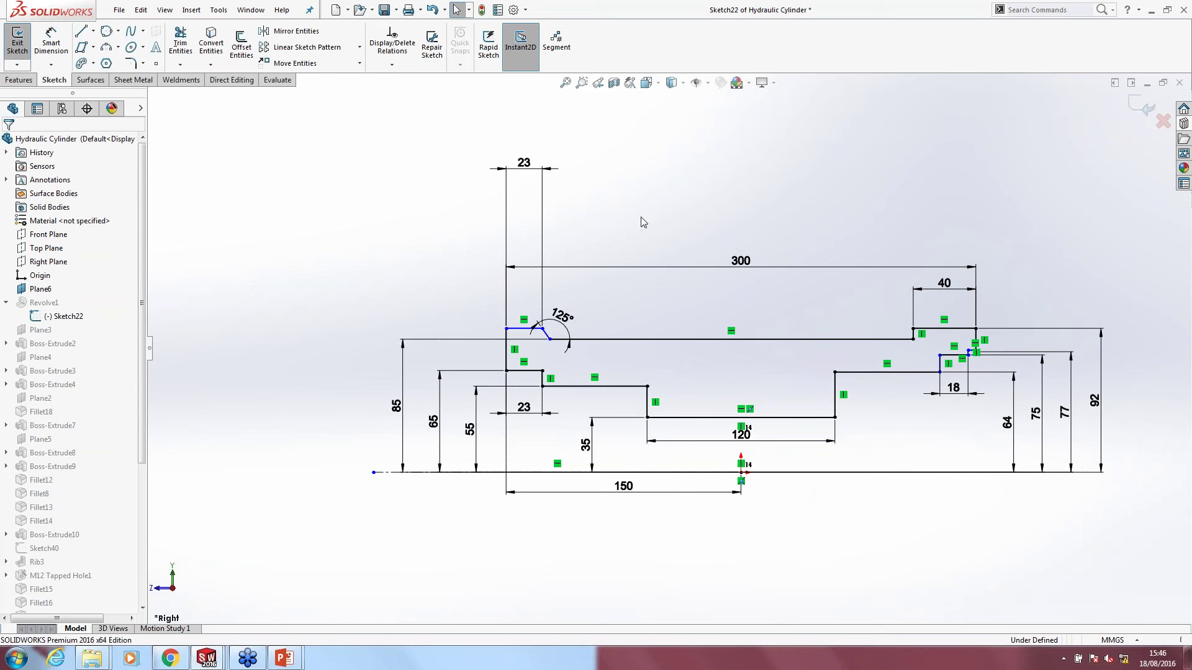
# Step: Drag the bottom step's length to 115 mm, then turn Instant2D off
pyautogui.click(556, 40)
pyautogui.click(25, 144)
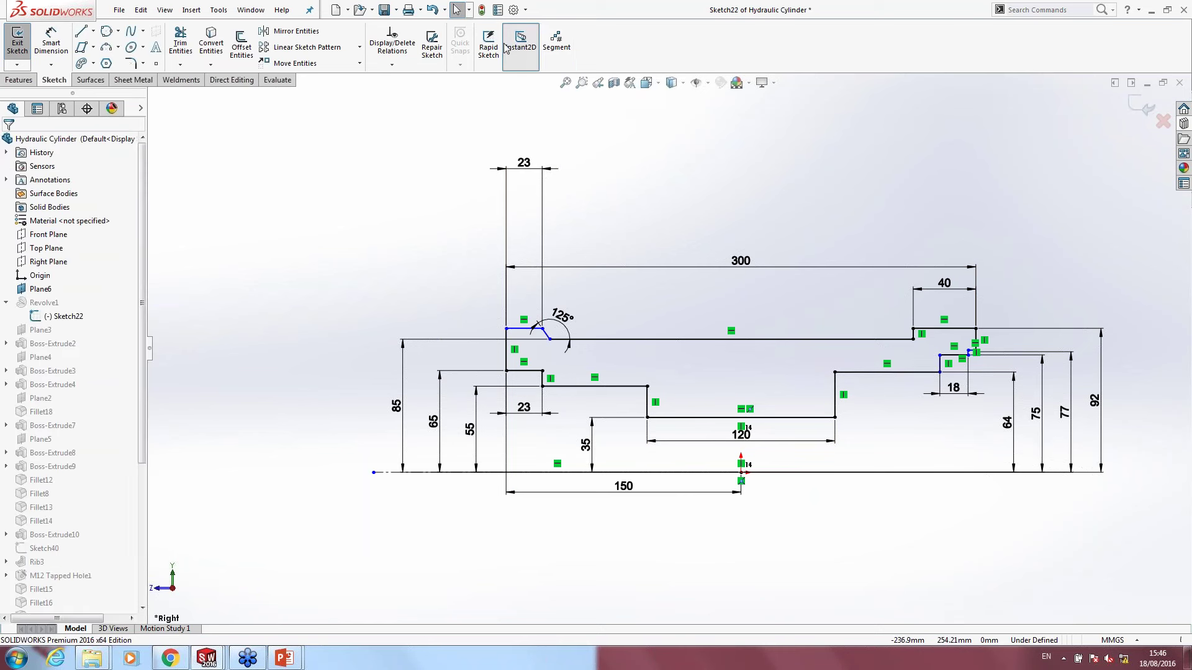
pyautogui.click(520, 41)
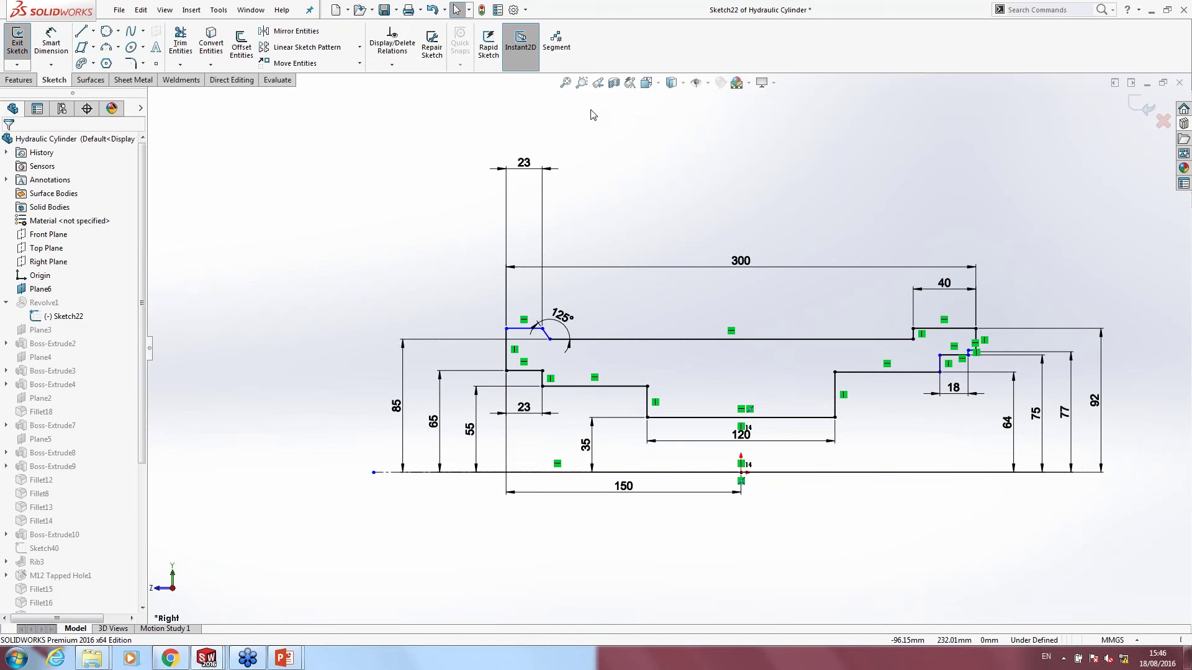
pyautogui.click(750, 429)
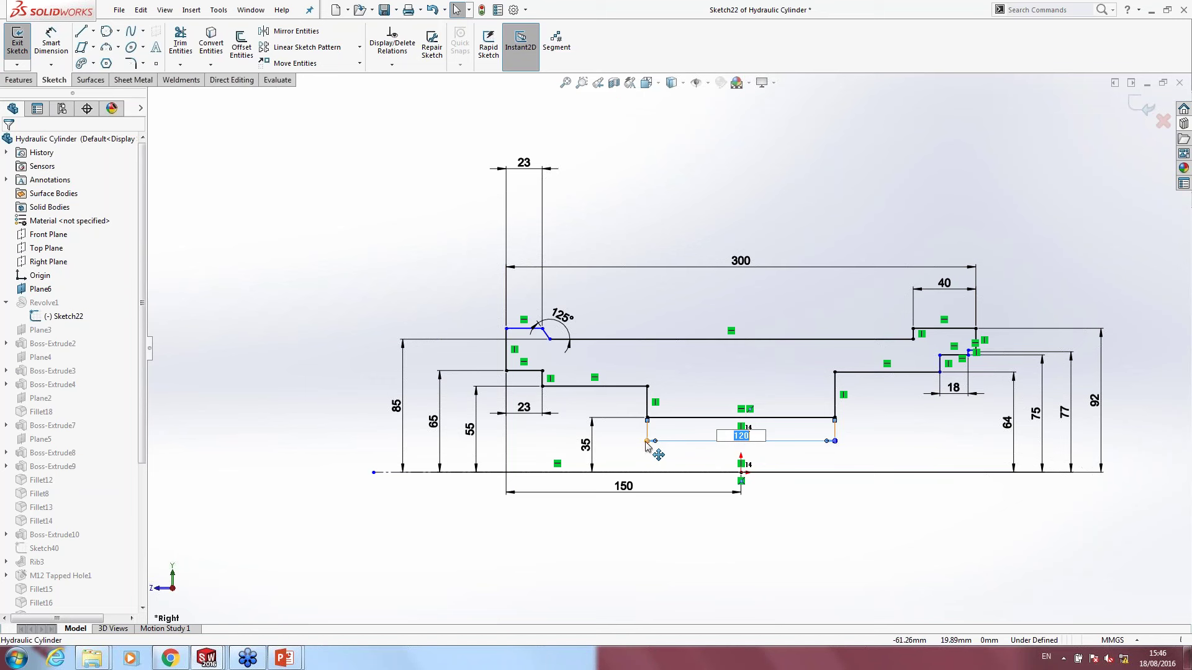
pyautogui.moveTo(646, 442); pyautogui.dragTo(651, 442)
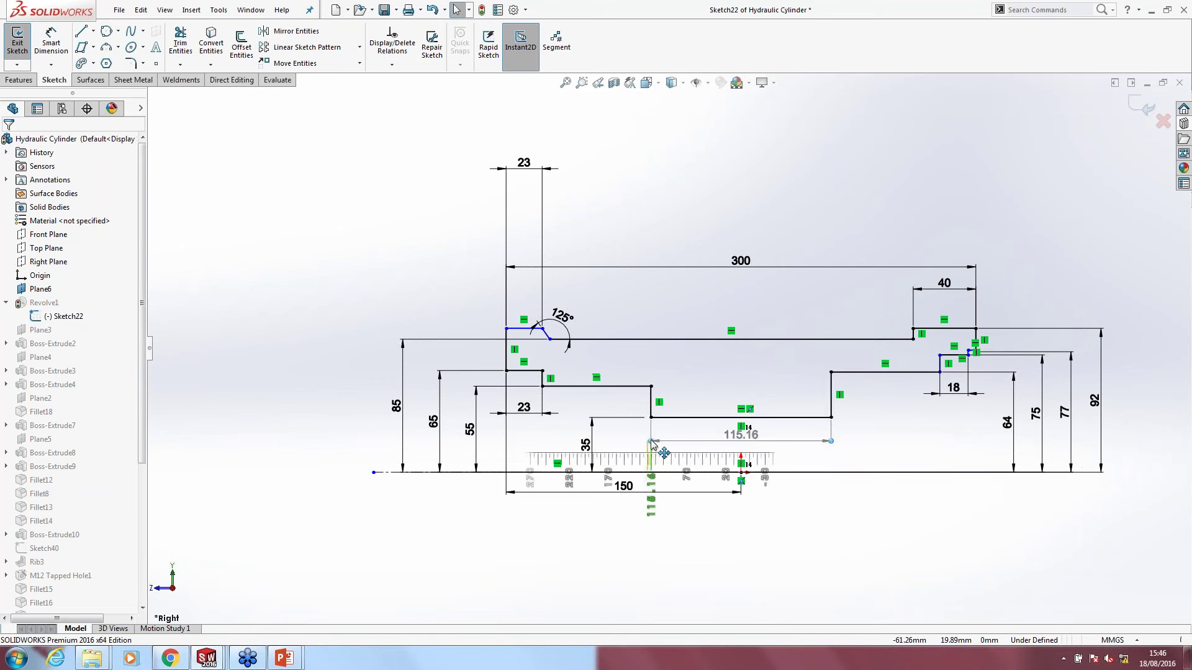
pyautogui.click(737, 436)
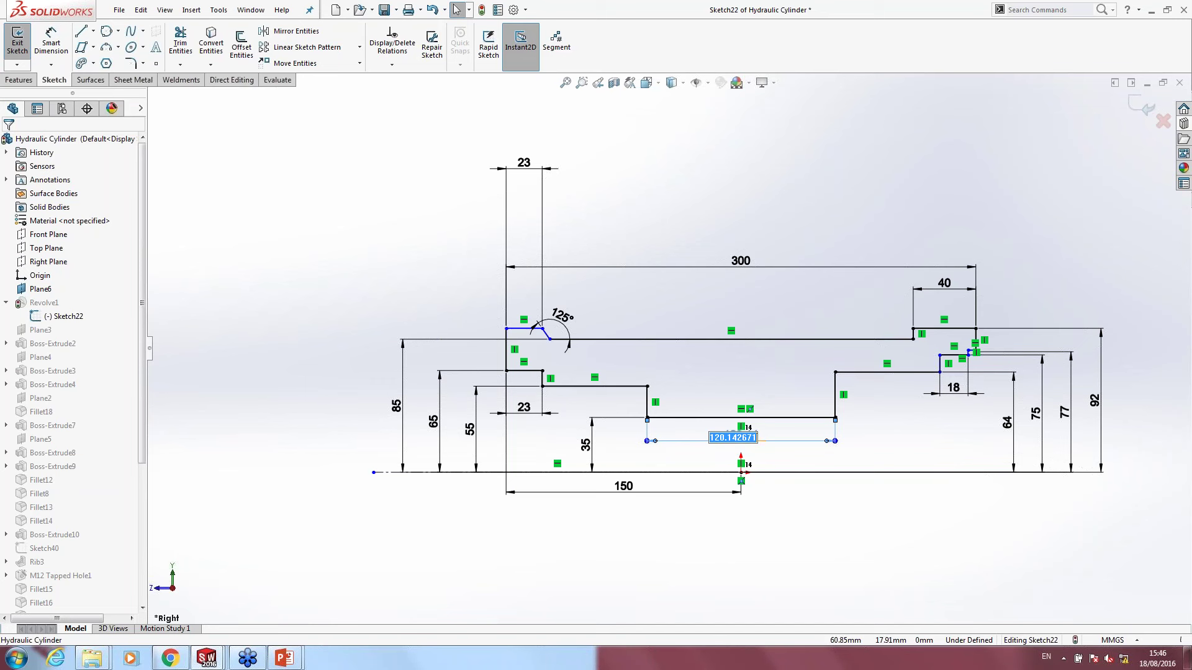
pyautogui.moveTo(645, 443); pyautogui.dragTo(663, 462)
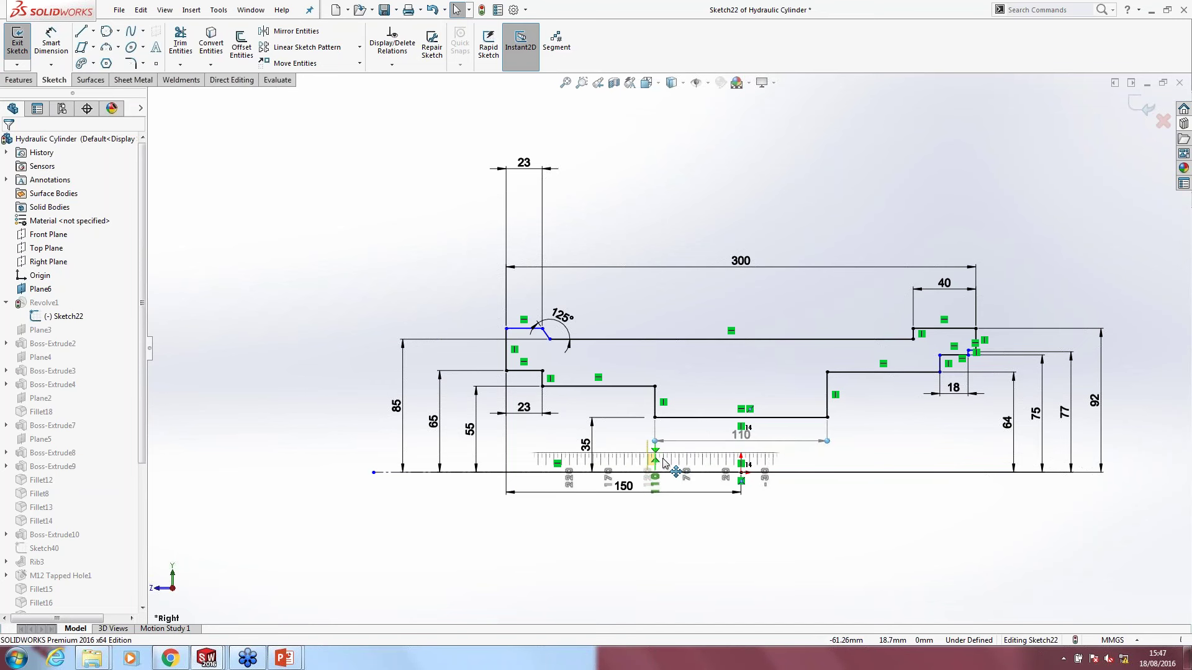
pyautogui.moveTo(667, 460); pyautogui.dragTo(663, 460)
pyautogui.moveTo(661, 460); pyautogui.dragTo(648, 462)
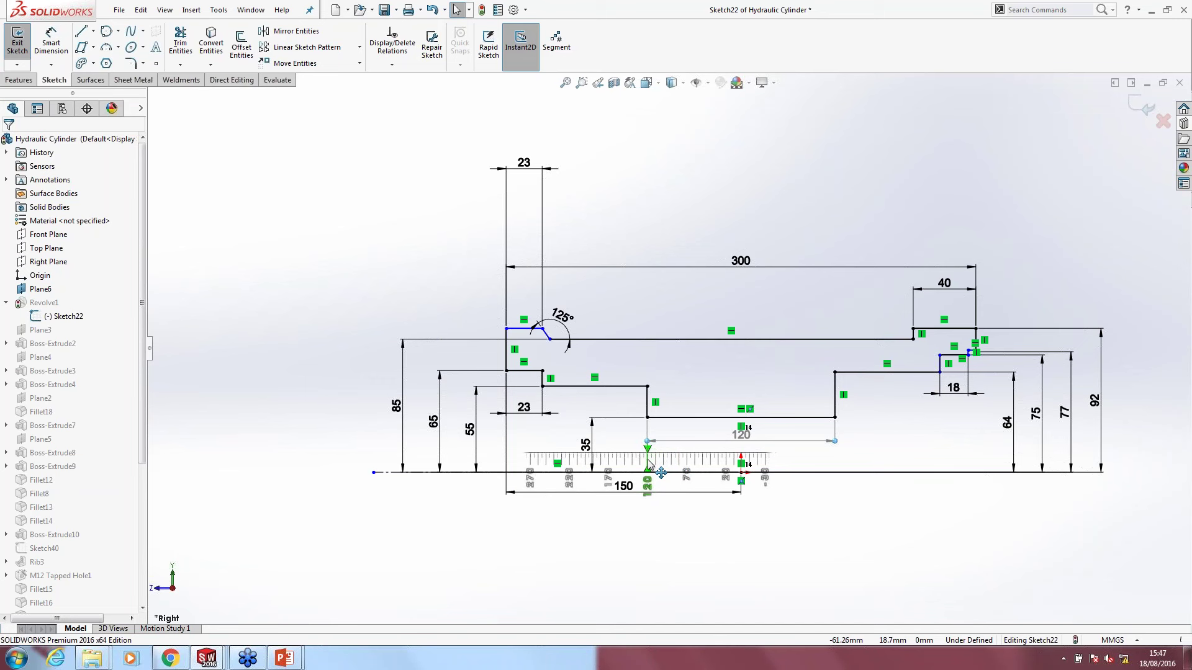
pyautogui.moveTo(648, 461); pyautogui.dragTo(653, 460)
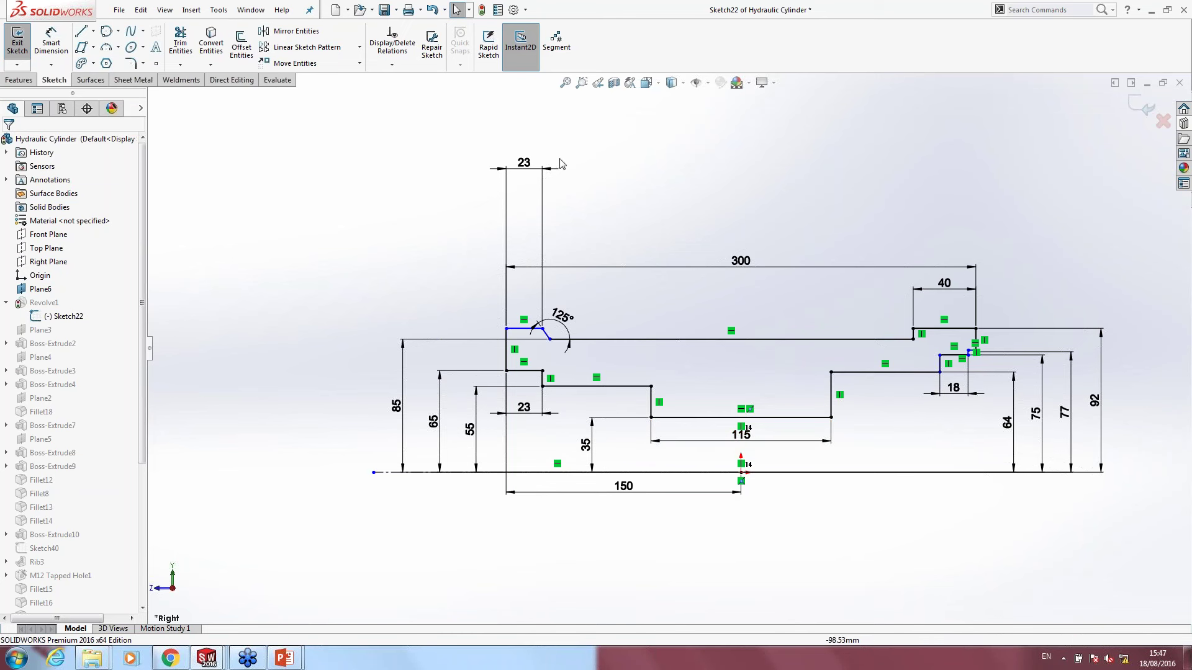
pyautogui.click(514, 58)
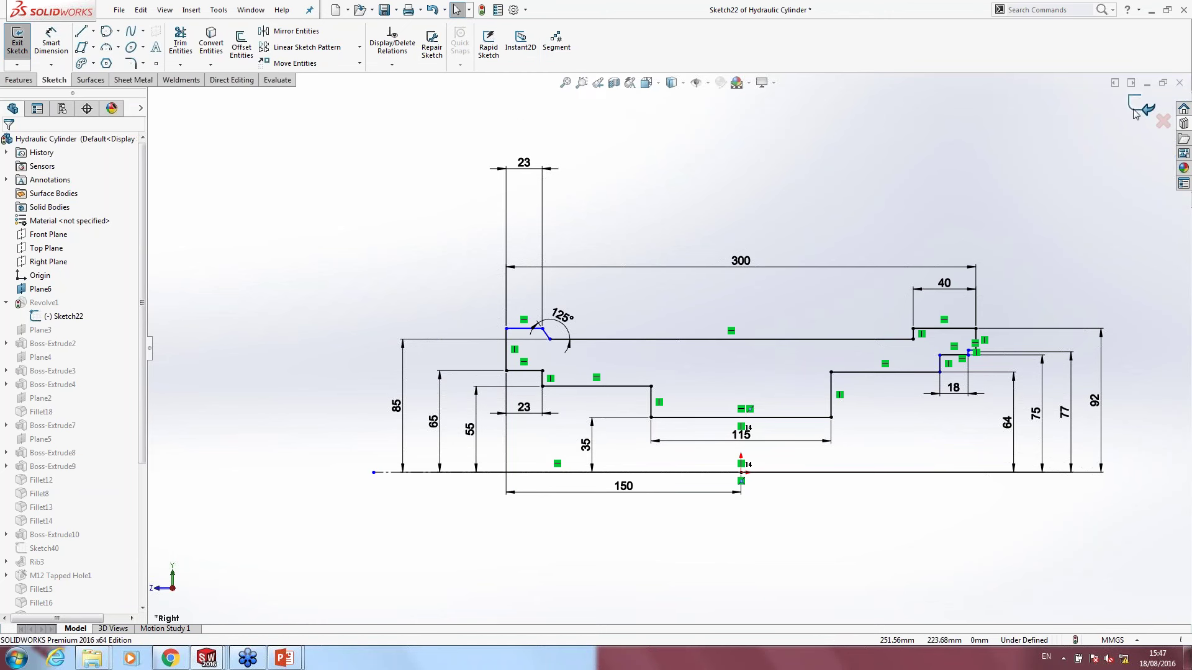
# Step: Exit Sketch22, orbit the rebuilt cylinder, and select the slot boss's top face
pyautogui.click(1183, 109)
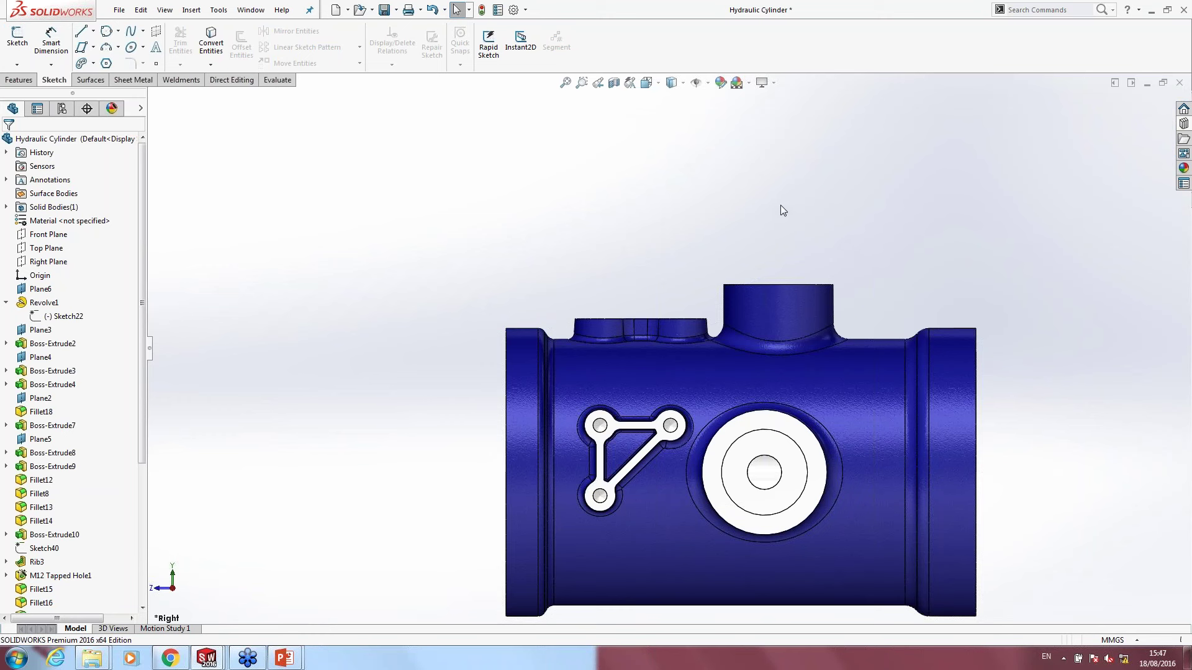
pyautogui.moveTo(735, 234); pyautogui.dragTo(731, 354, button='middle')
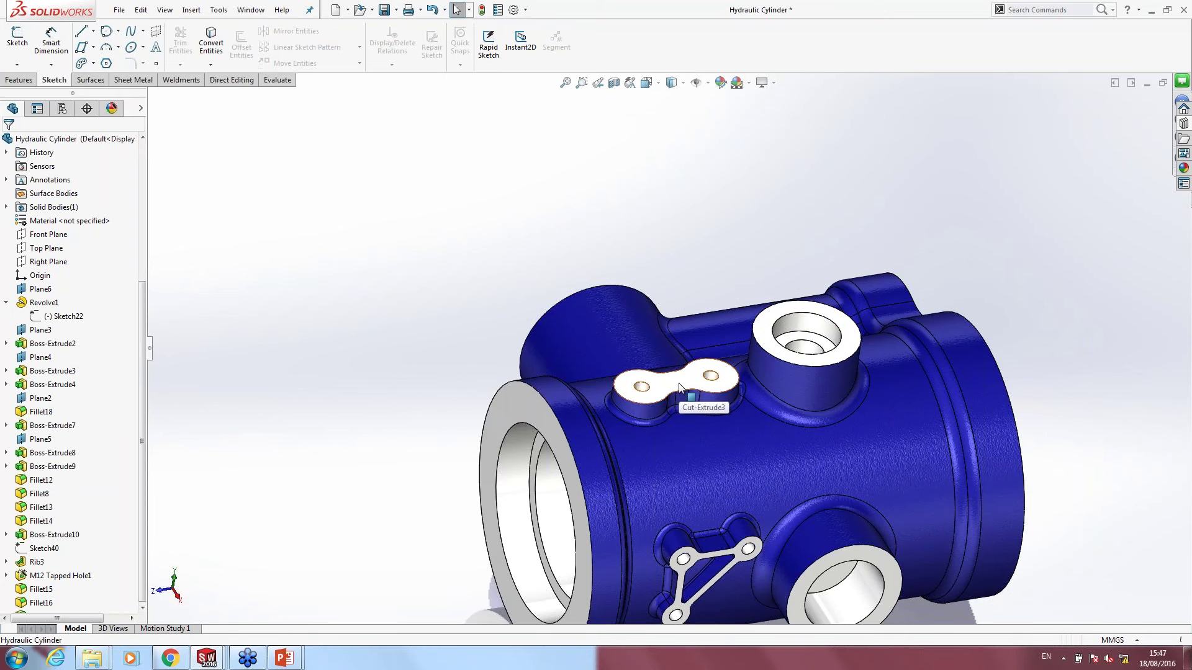
pyautogui.click(679, 387)
# Step: Start a sketch on the slot boss face and offset its outline by 3 mm
pyautogui.click(726, 348)
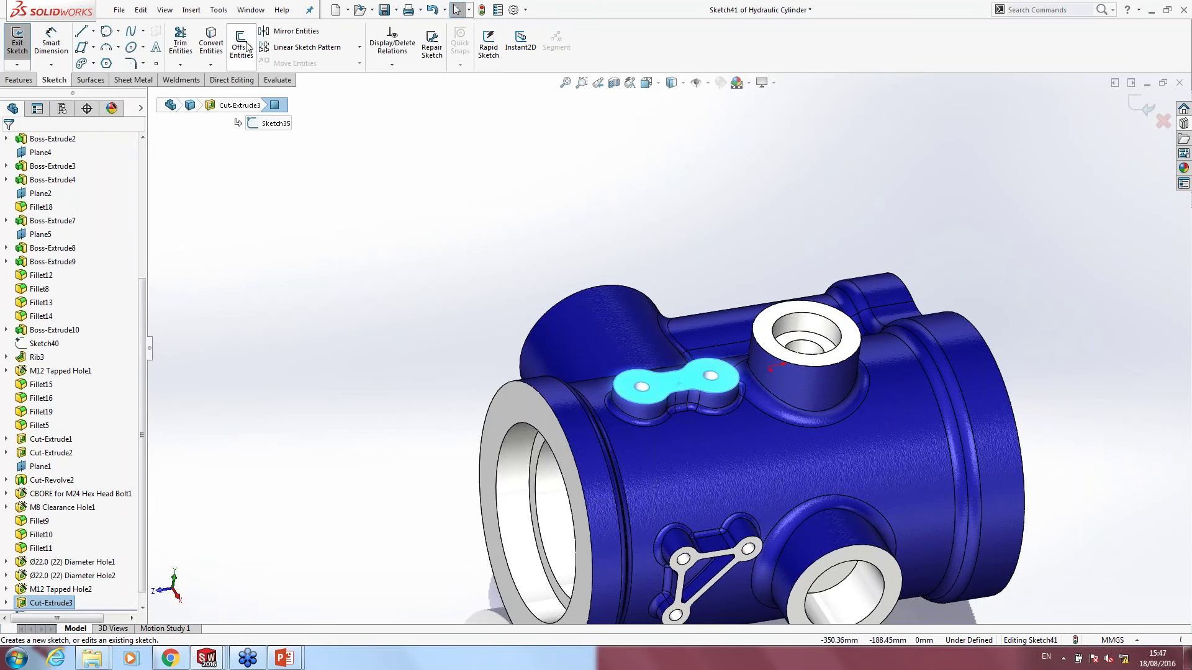
pyautogui.click(247, 46)
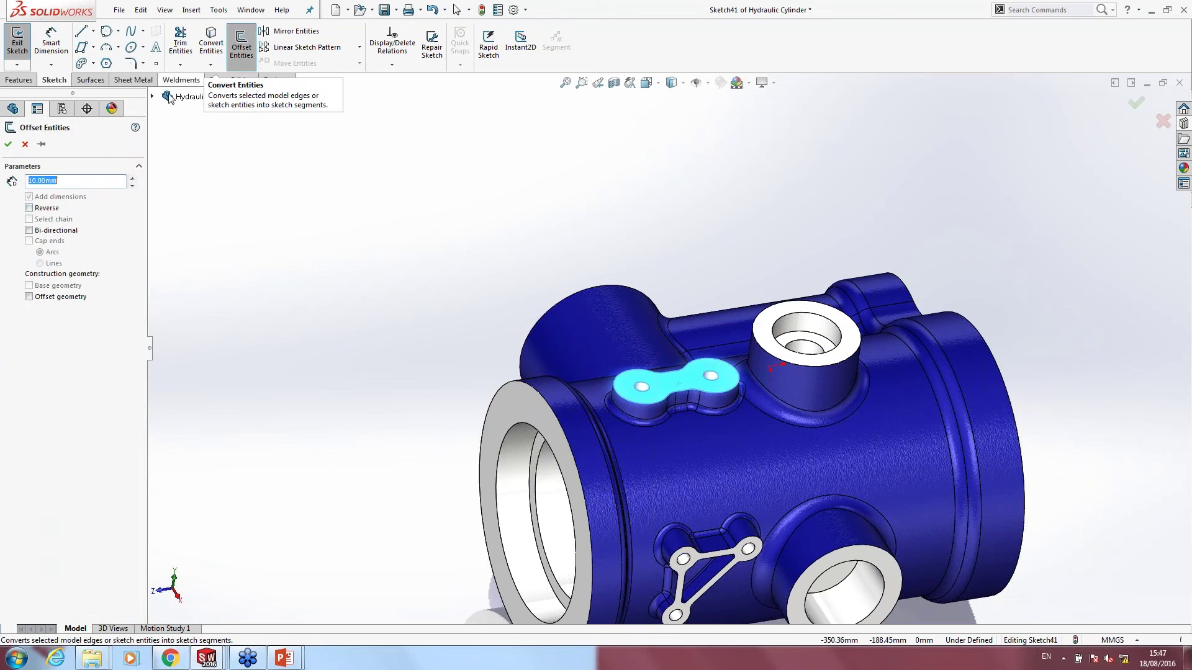
pyautogui.write('3')
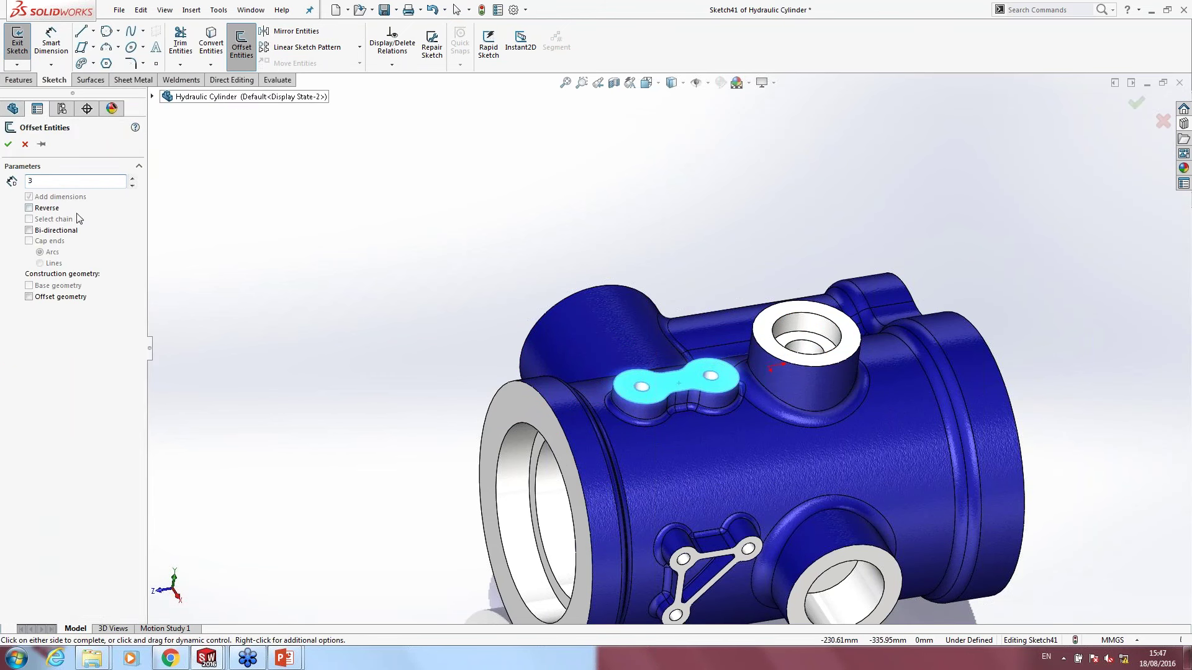
pyautogui.press('Return')
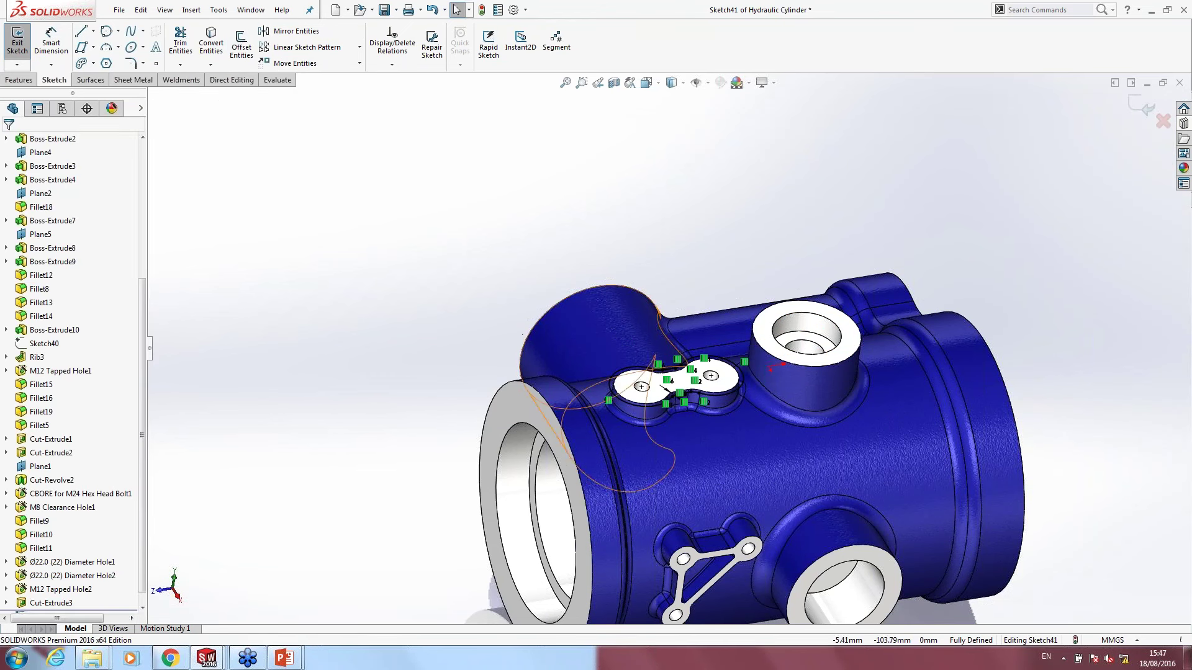
# Step: Reverse the 3 mm offset so it lies inside the slot outline
pyautogui.moveTo(543, 283); pyautogui.dragTo(587, 472, button='middle')
pyautogui.scroll(-2, 636, 487)
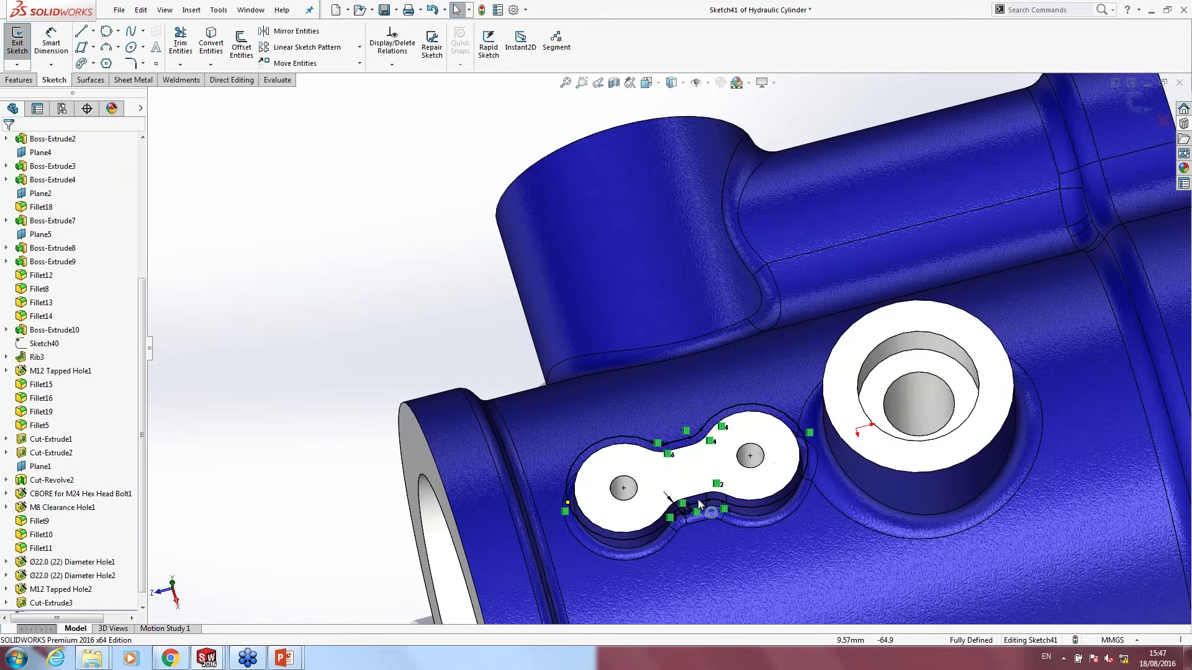
pyautogui.scroll(-2, 664, 497)
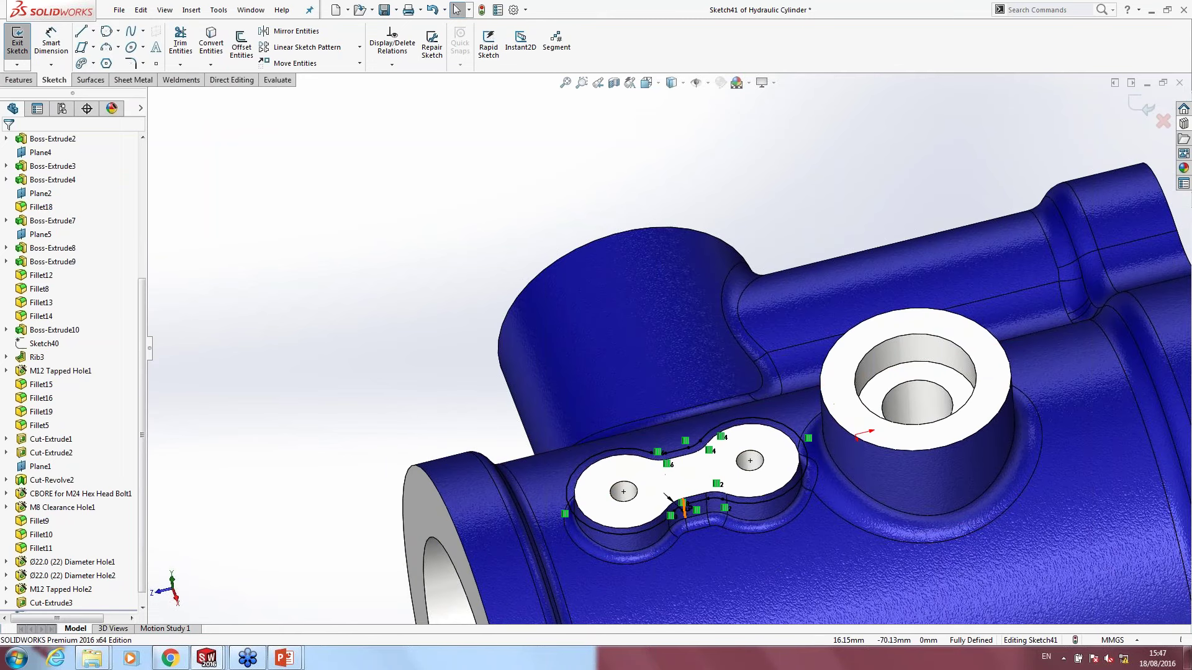
pyautogui.click(668, 497)
pyautogui.click(668, 497)
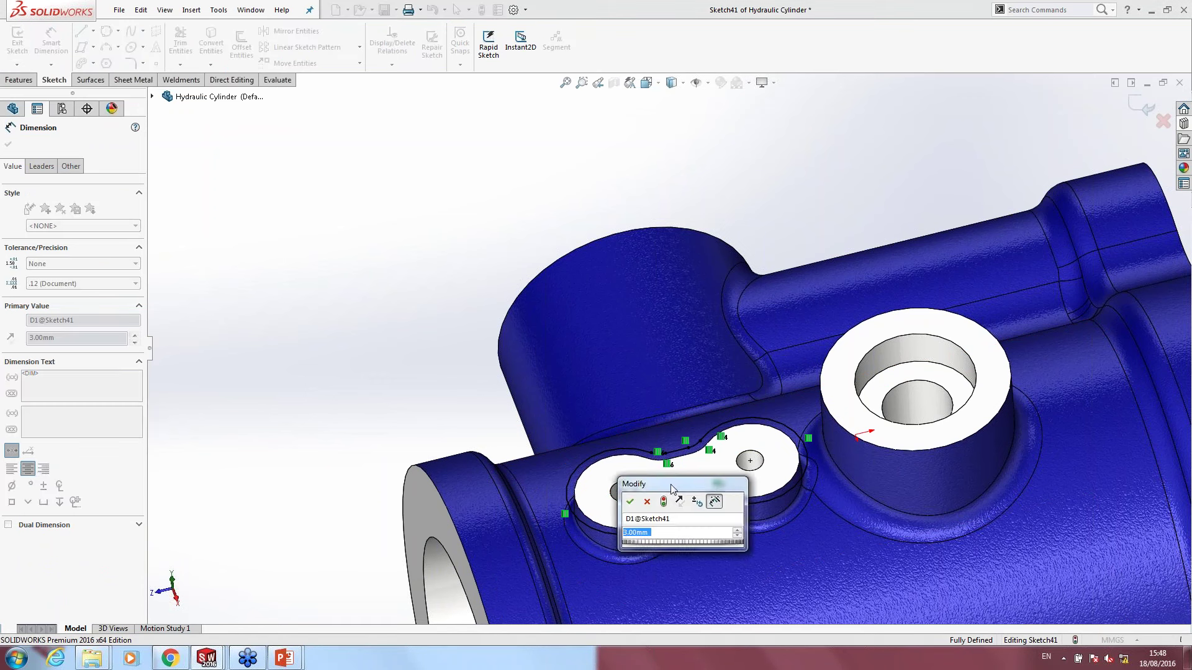
pyautogui.moveTo(665, 481); pyautogui.dragTo(478, 294)
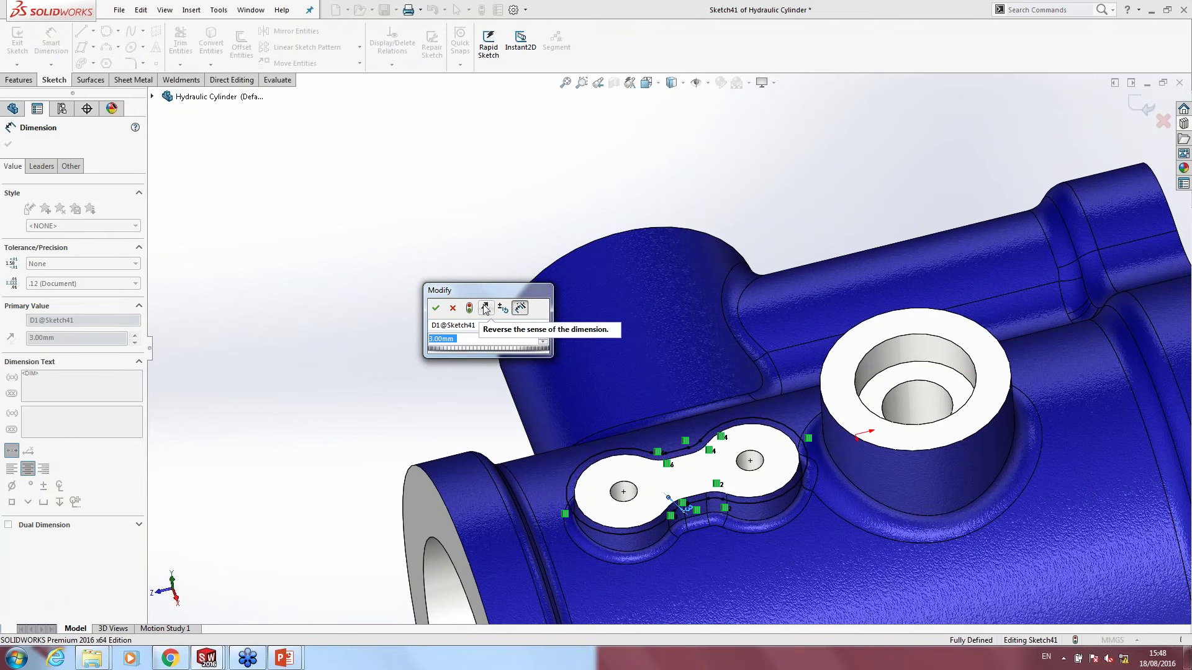
pyautogui.click(485, 308)
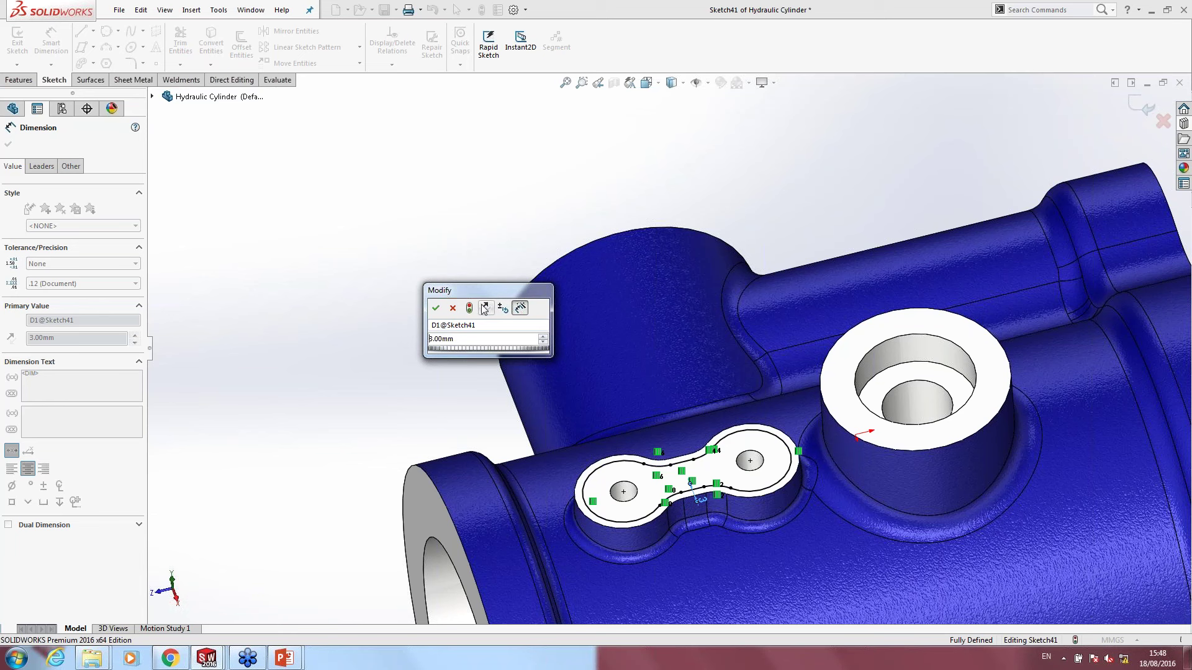
pyautogui.click(435, 308)
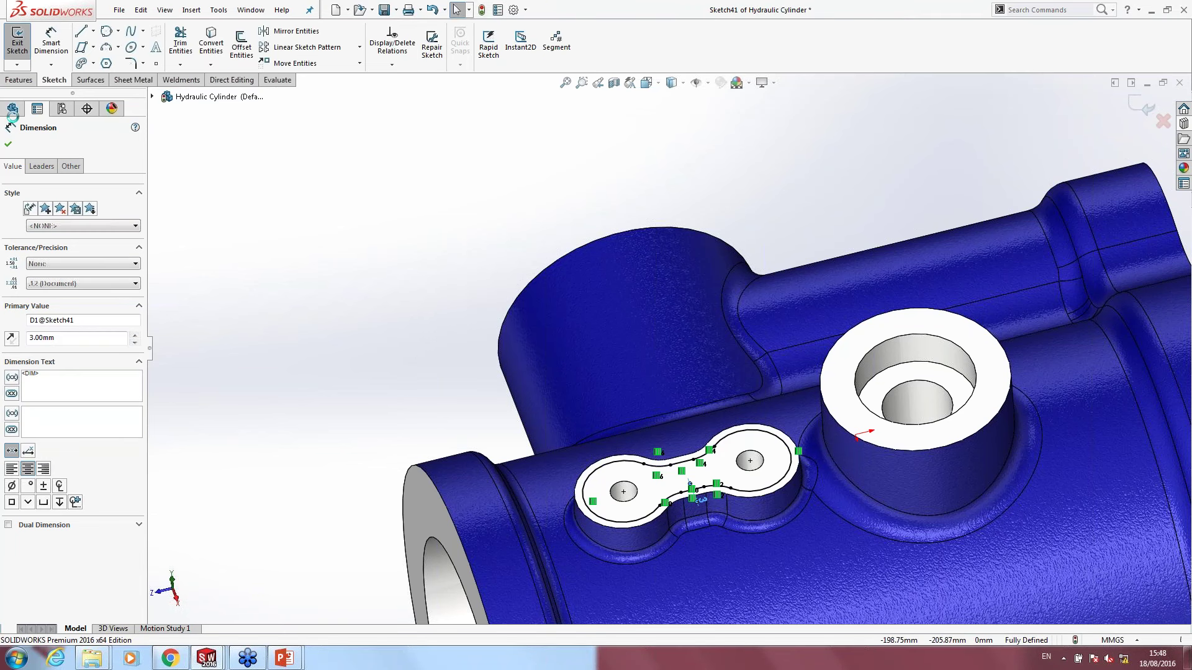
pyautogui.click(11, 80)
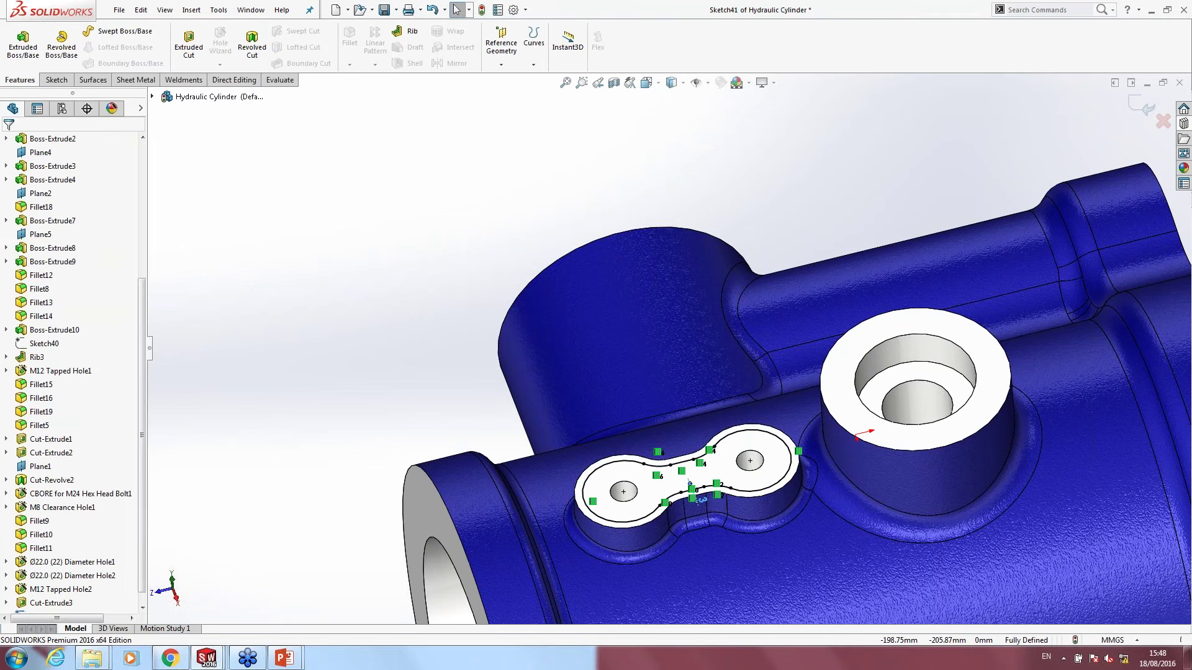
# Step: Extrude-cut the offset outline 5 mm deep with a Blind end condition
pyautogui.click(188, 43)
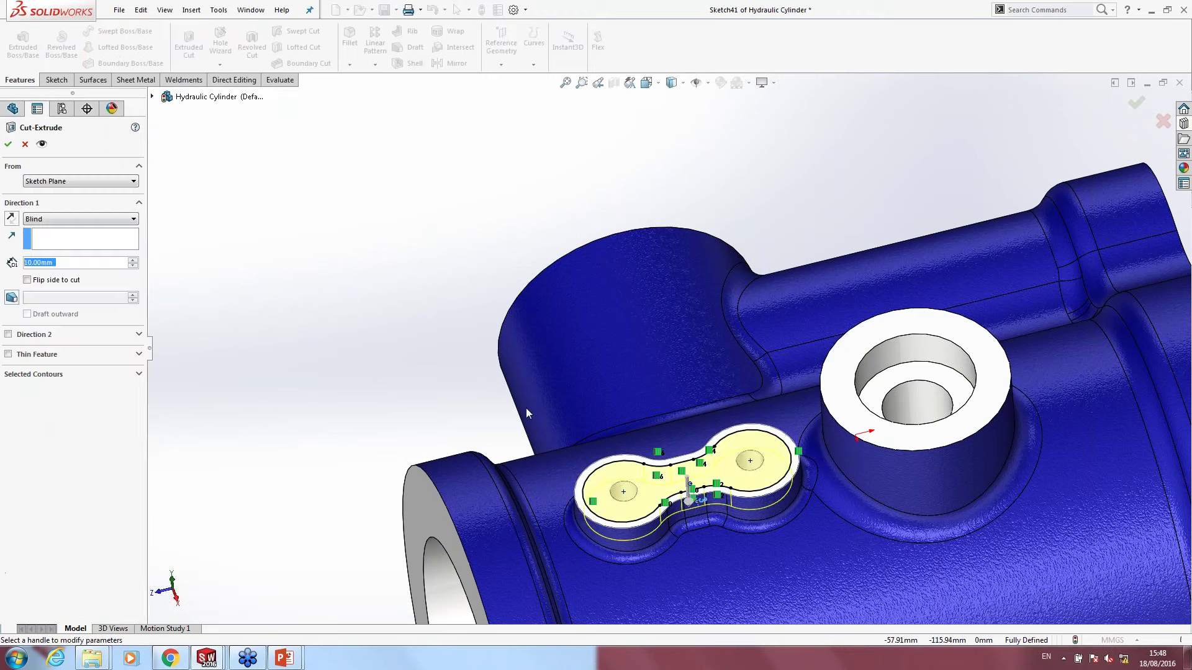
pyautogui.write('5')
pyautogui.press('Return')
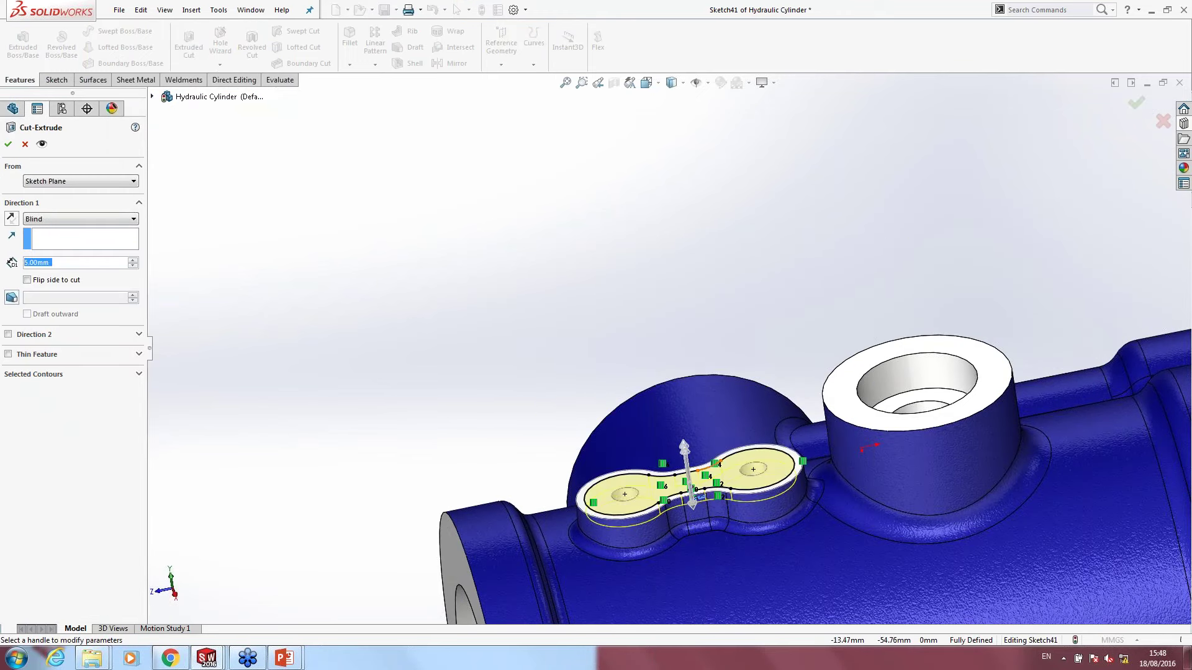
pyautogui.click(1137, 107)
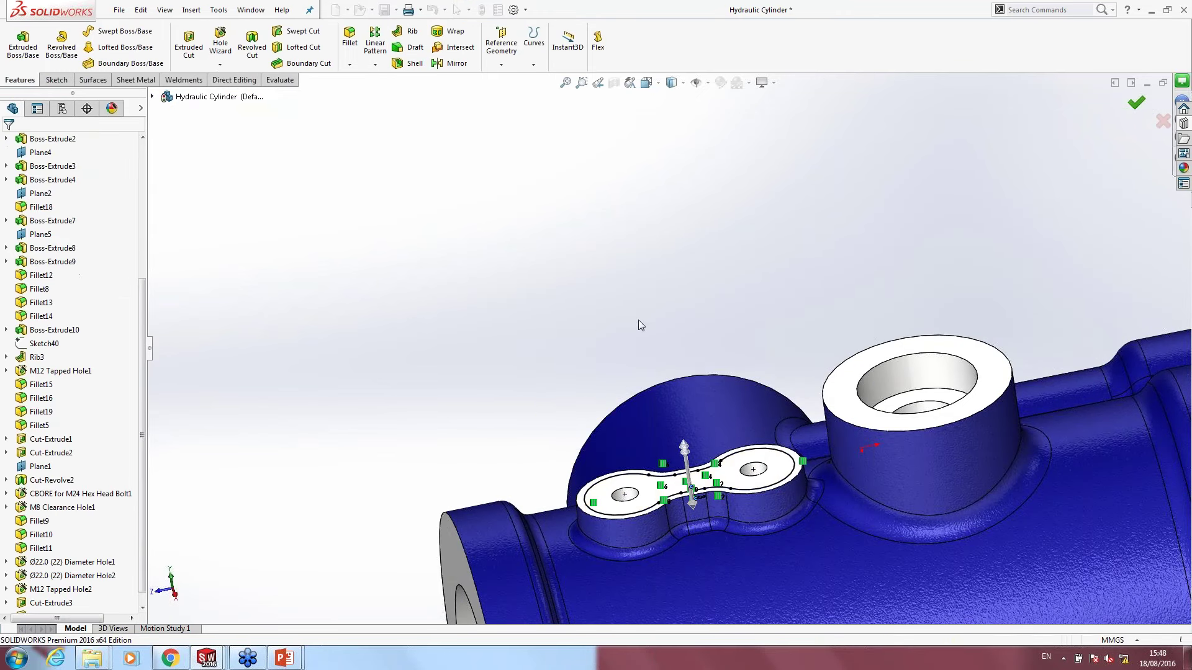
# Step: Orbit around the cylinder and select the triangular three-hole bracket
pyautogui.moveTo(602, 324); pyautogui.dragTo(781, 535, button='middle')
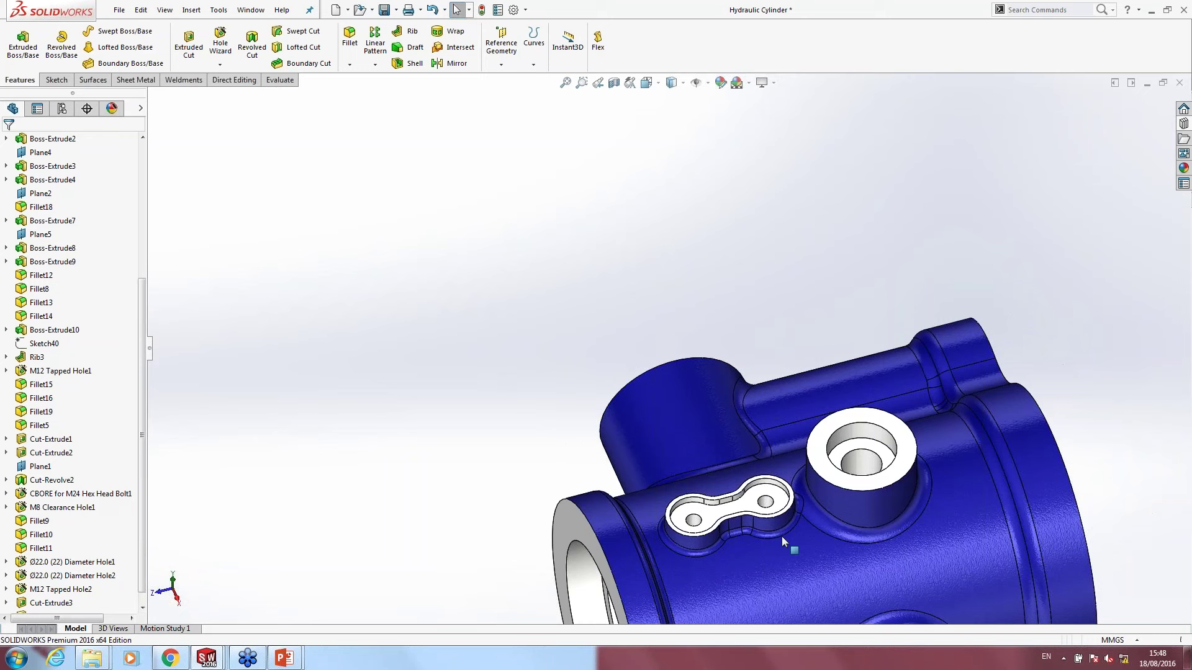
pyautogui.scroll(-5, 756, 527)
pyautogui.moveTo(756, 526)
pyautogui.mouseDown(button='middle')
pyautogui.moveTo(656, 379)
pyautogui.moveTo(742, 492)
pyautogui.mouseUp(button='middle')
pyautogui.scroll(3, 743, 492)
pyautogui.scroll(3, 742, 491)
pyautogui.moveTo(710, 483); pyautogui.dragTo(683, 435, button='middle')
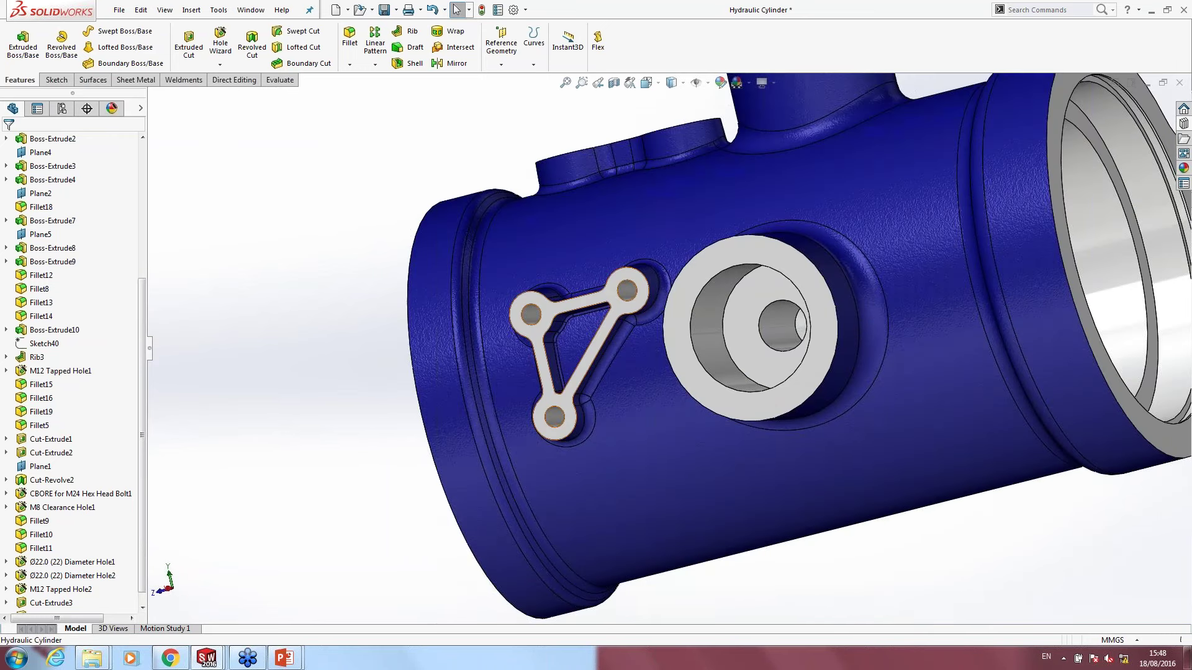
pyautogui.moveTo(559, 347)
pyautogui.mouseDown(button='middle')
pyautogui.moveTo(494, 293)
pyautogui.moveTo(632, 312)
pyautogui.mouseUp(button='middle')
pyautogui.click(631, 311)
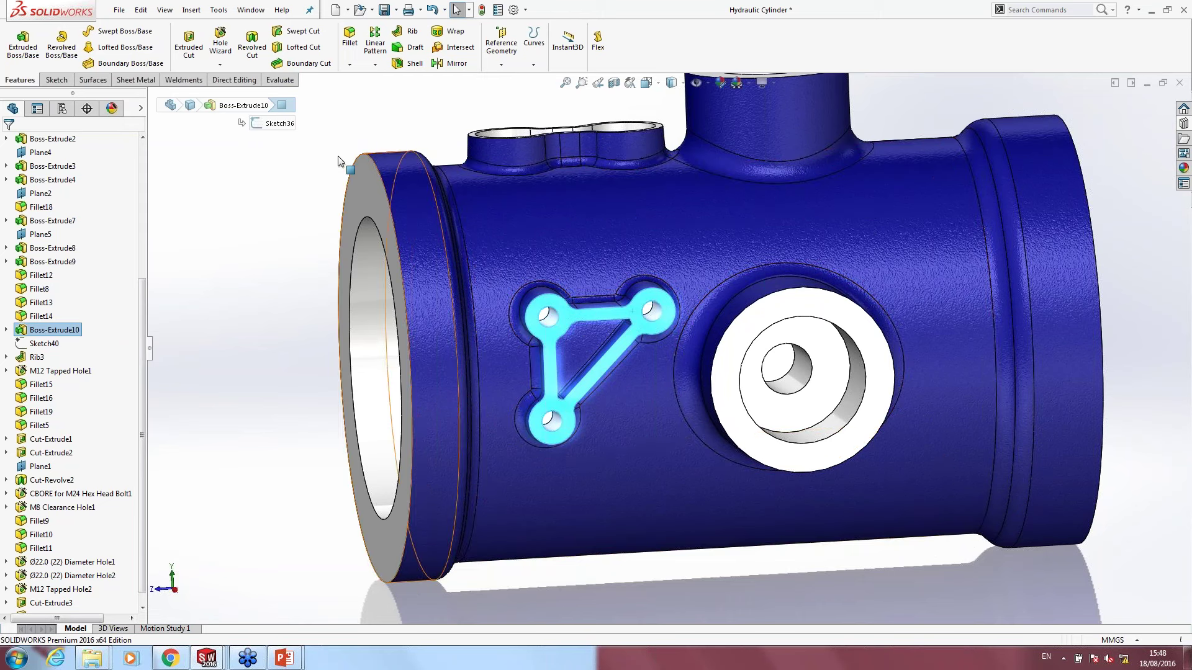
# Step: Edit Sketch36 and select its 45 mm horizontal construction line
pyautogui.click(274, 126)
pyautogui.click(279, 86)
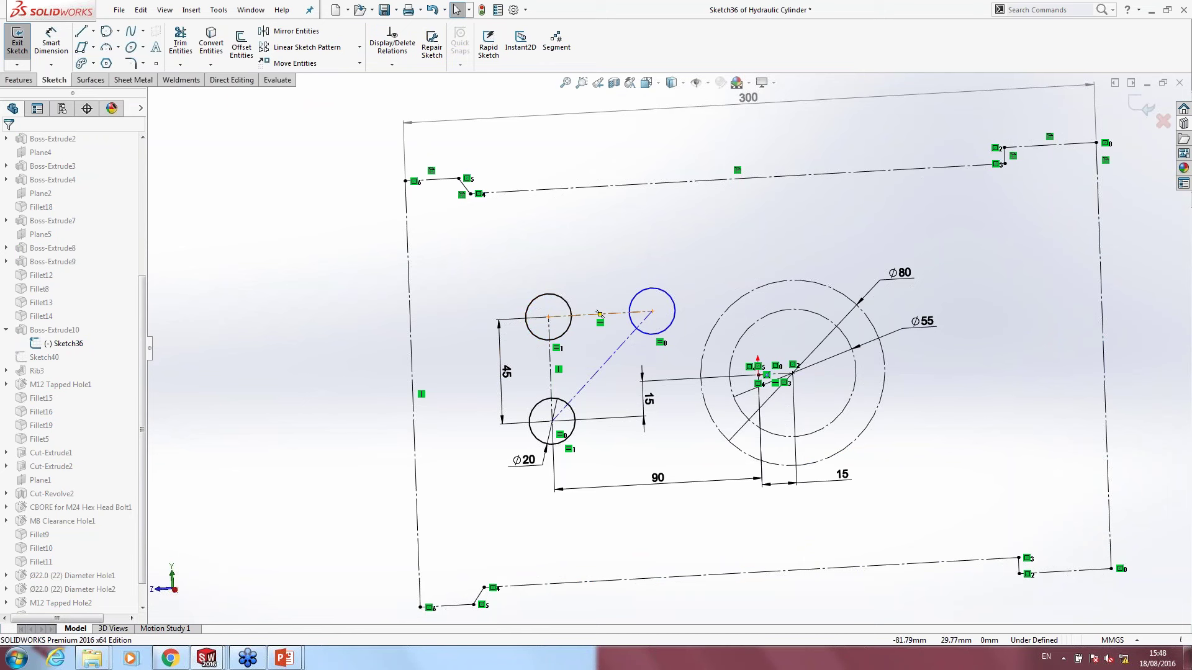
pyautogui.click(572, 317)
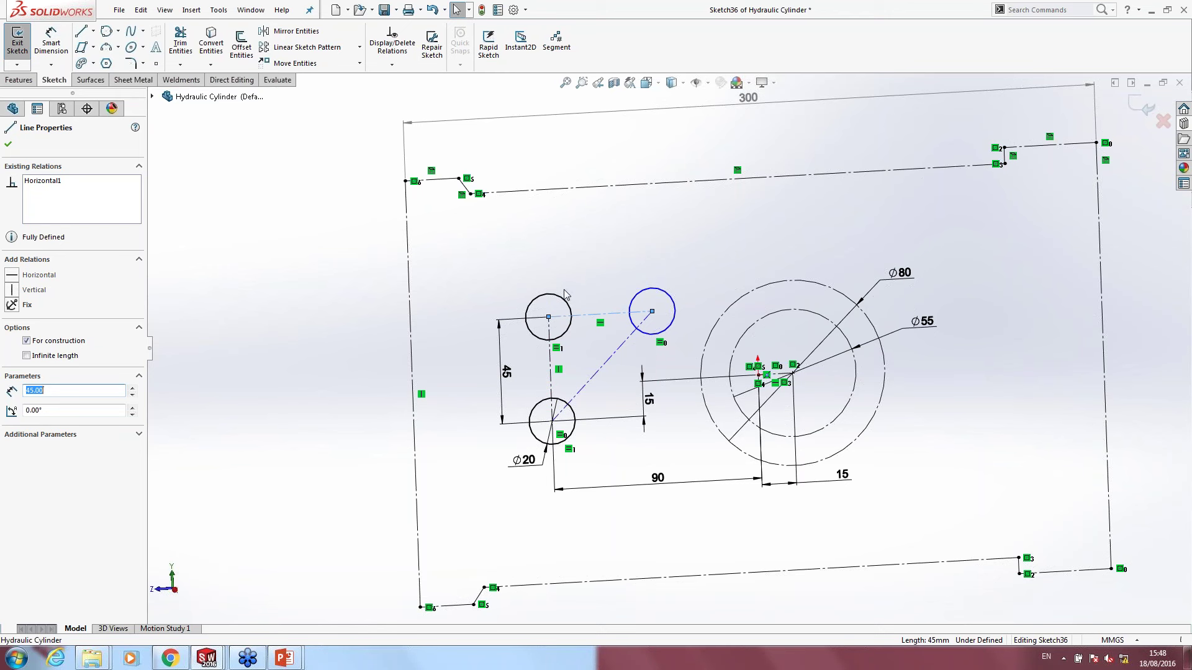
pyautogui.rightClick(585, 322)
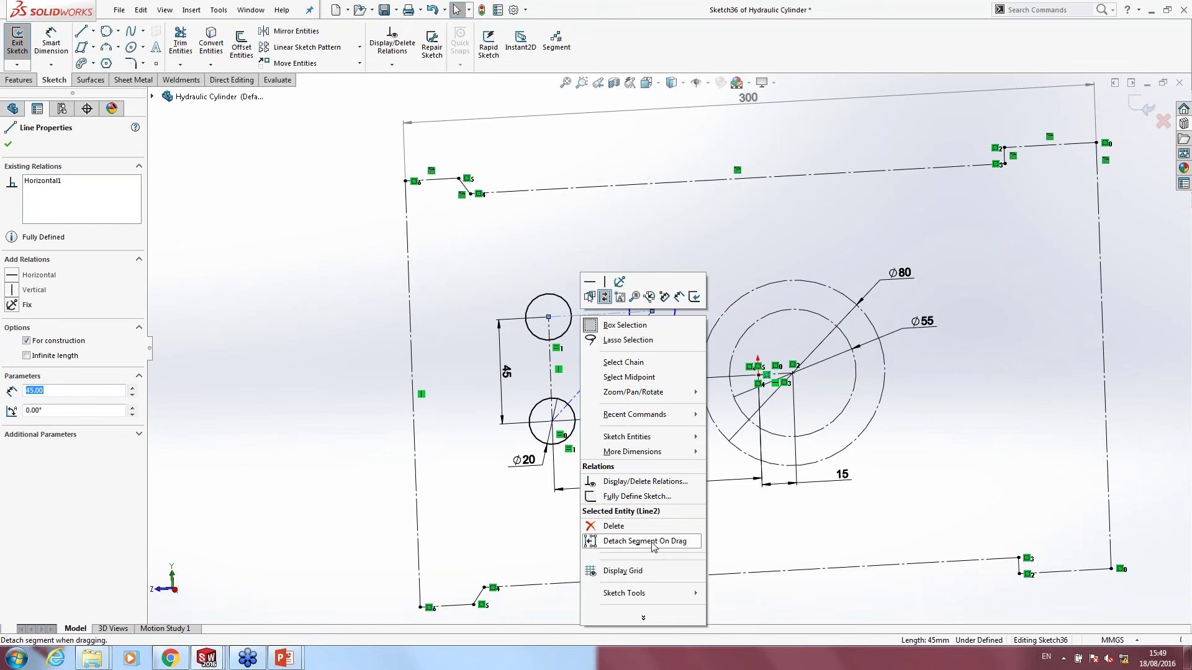
# Step: Reattach the construction line to the vertical line, move the right circle, and exit Sketch36
pyautogui.click(652, 542)
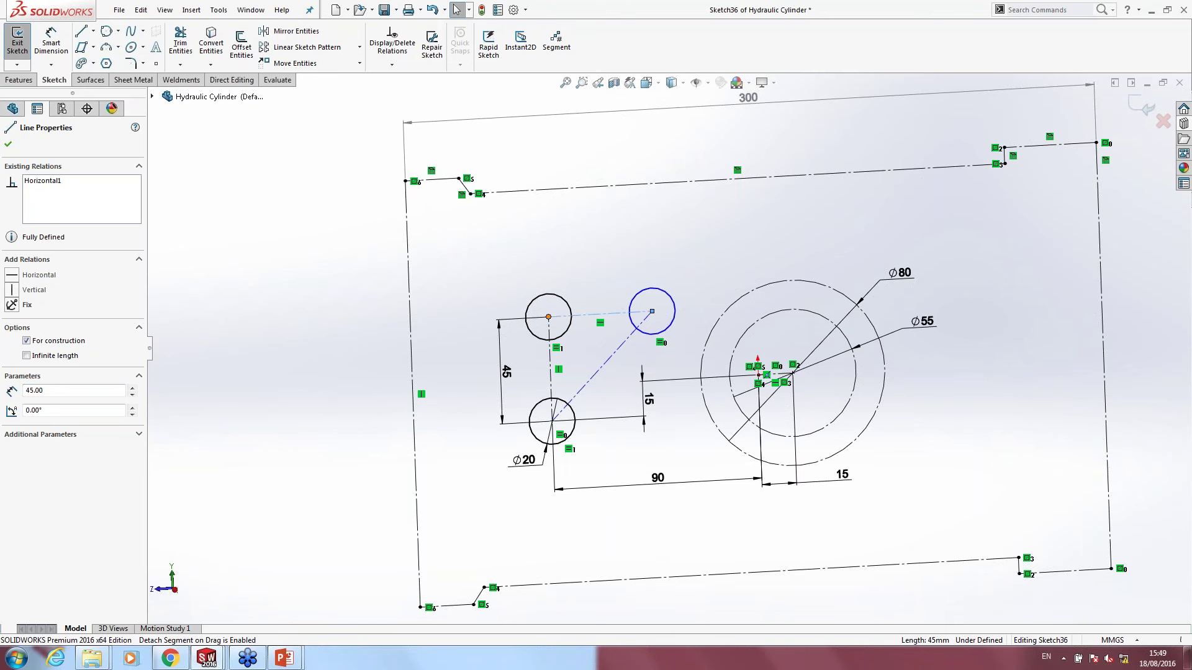
pyautogui.moveTo(548, 317)
pyautogui.mouseDown()
pyautogui.moveTo(576, 285)
pyautogui.moveTo(549, 318)
pyautogui.mouseUp()
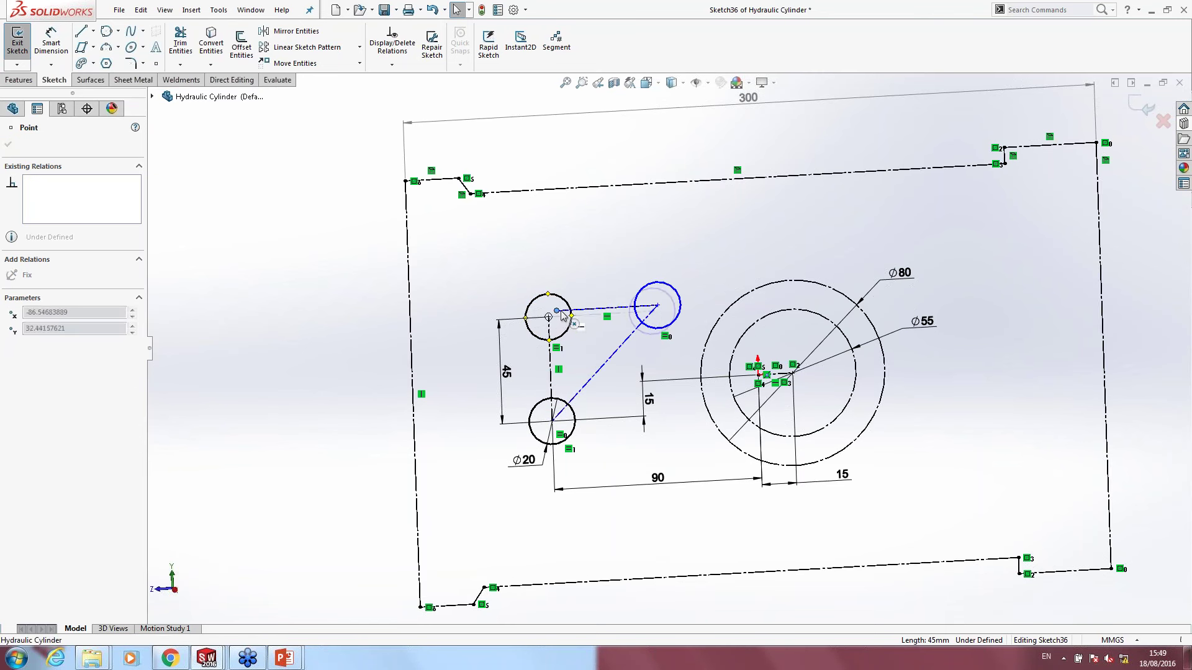
pyautogui.moveTo(549, 317); pyautogui.dragTo(554, 377)
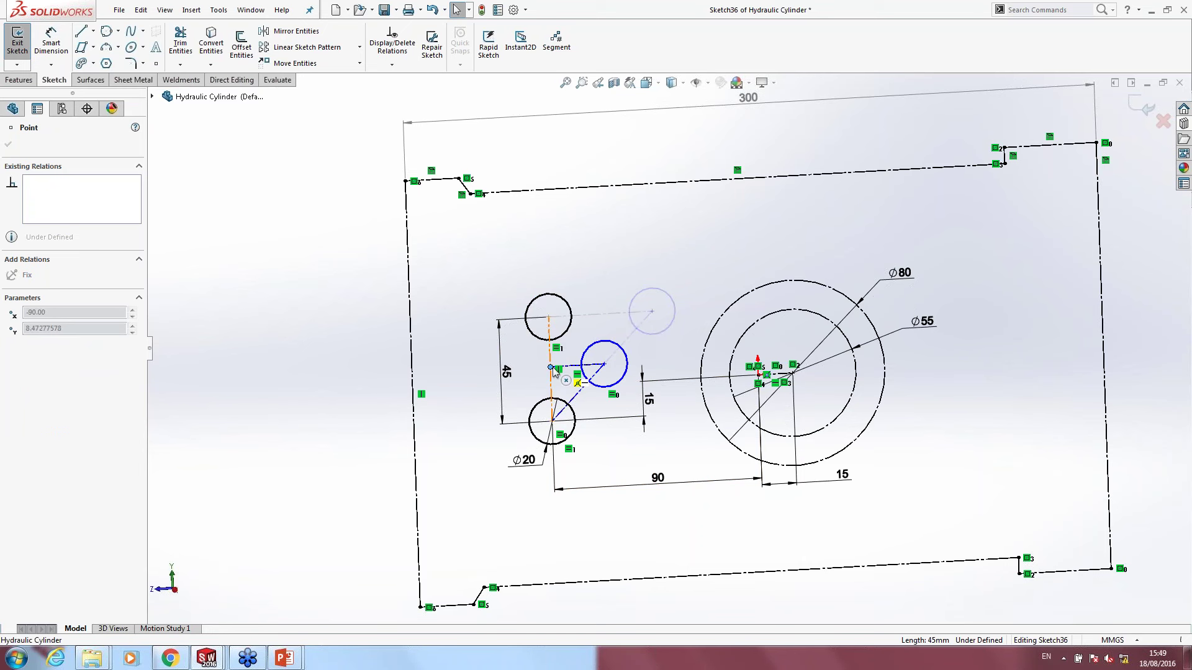
pyautogui.moveTo(554, 377); pyautogui.dragTo(551, 367)
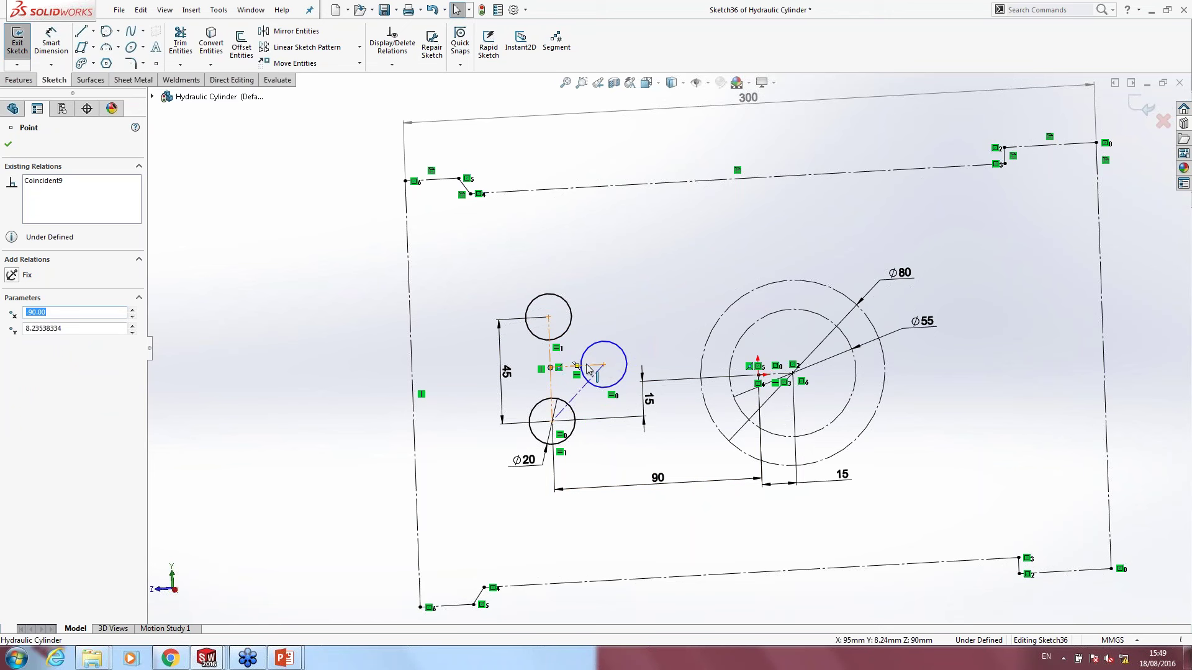
pyautogui.moveTo(604, 365); pyautogui.dragTo(622, 359)
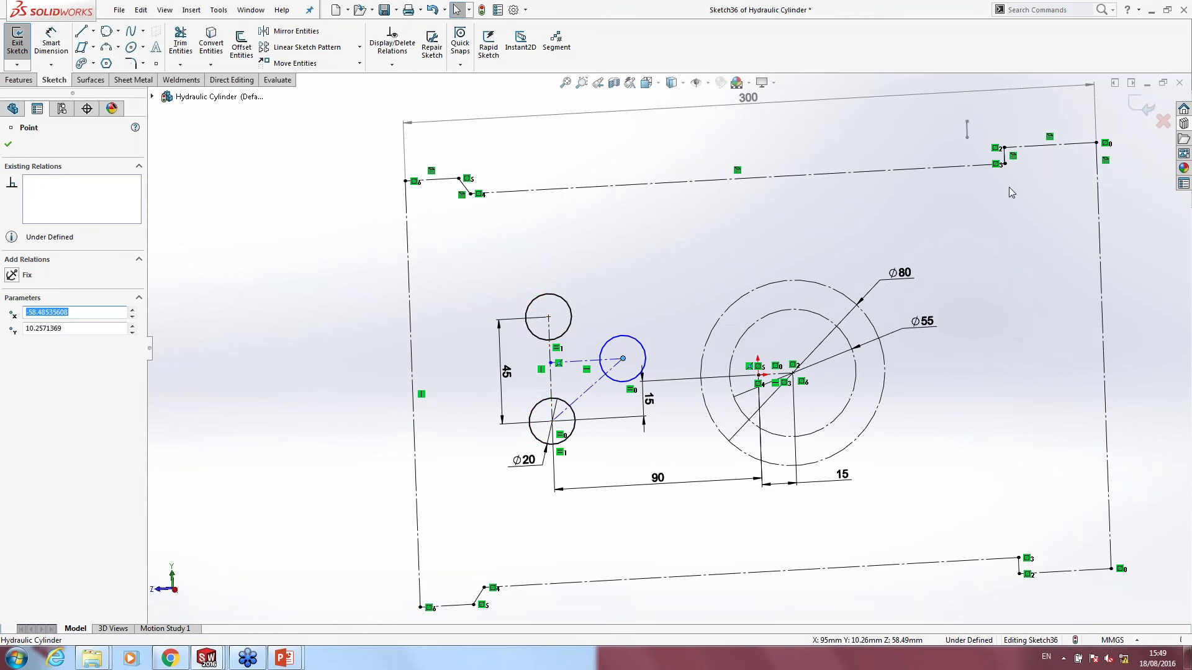
pyautogui.click(1142, 115)
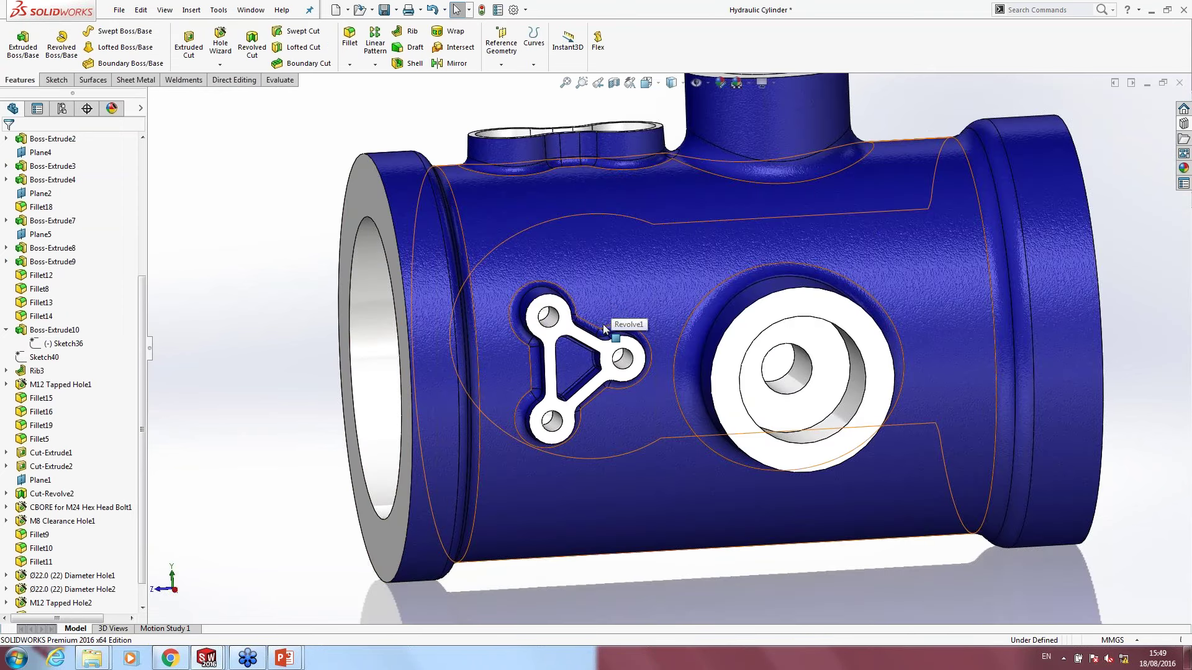
# Step: Orbit the cylinder to show its flanged end, then select and clear the flange face
pyautogui.moveTo(611, 300); pyautogui.dragTo(590, 313, button='middle')
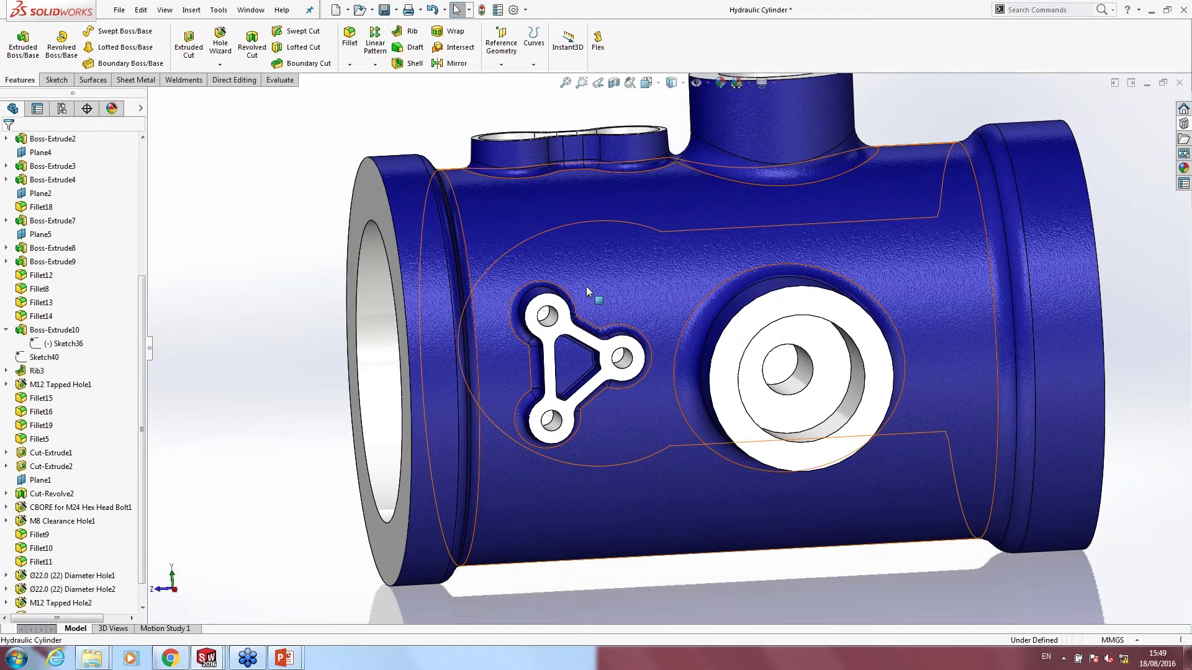
pyautogui.moveTo(661, 333)
pyautogui.mouseDown(button='middle')
pyautogui.moveTo(455, 312)
pyautogui.moveTo(642, 228)
pyautogui.moveTo(583, 139)
pyautogui.mouseUp(button='middle')
pyautogui.click(583, 139)
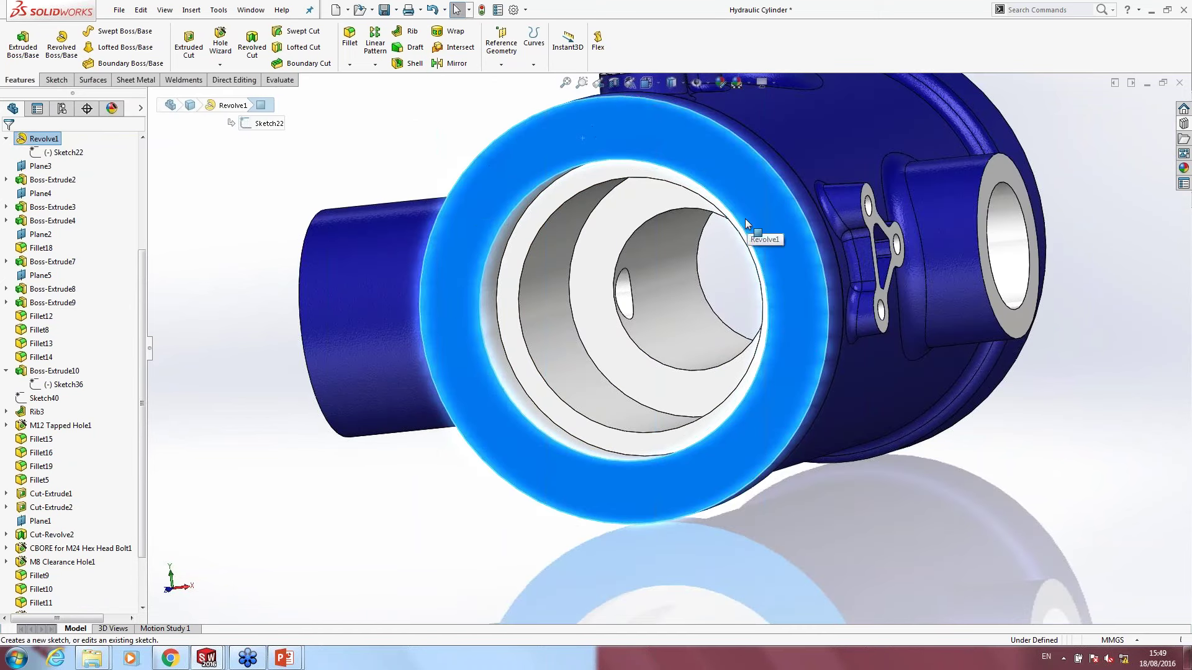
pyautogui.click(276, 188)
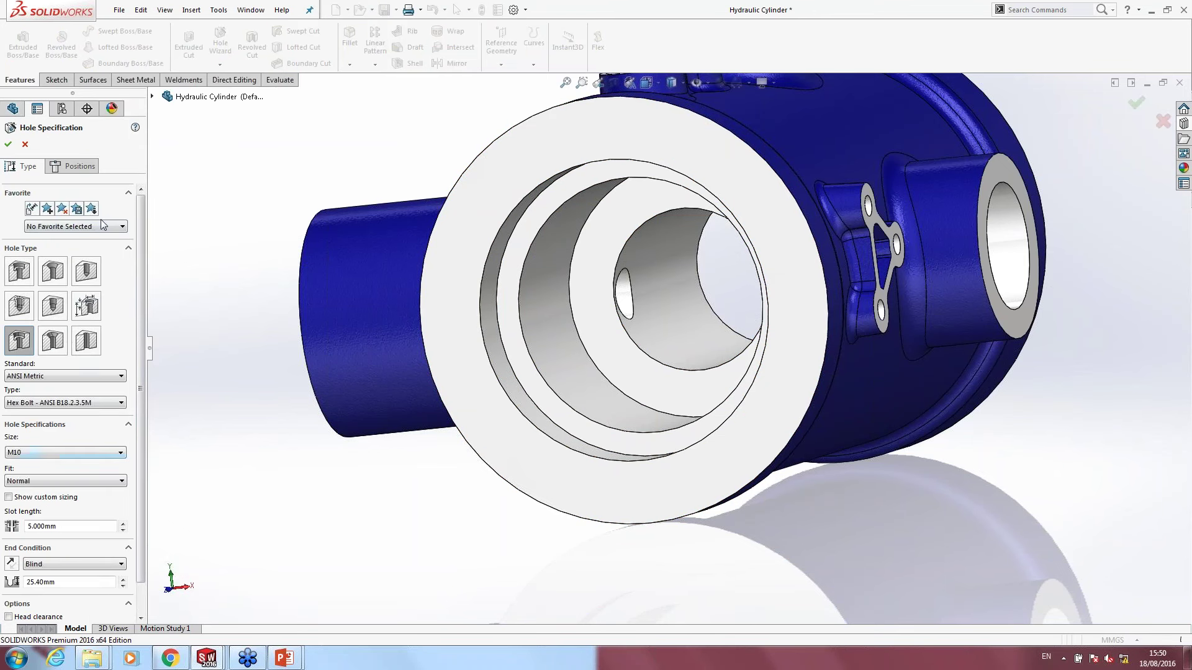
# Step: Keep the M10 Hex Bolt hole specification and move on to placing the hole positions
pyautogui.click(75, 168)
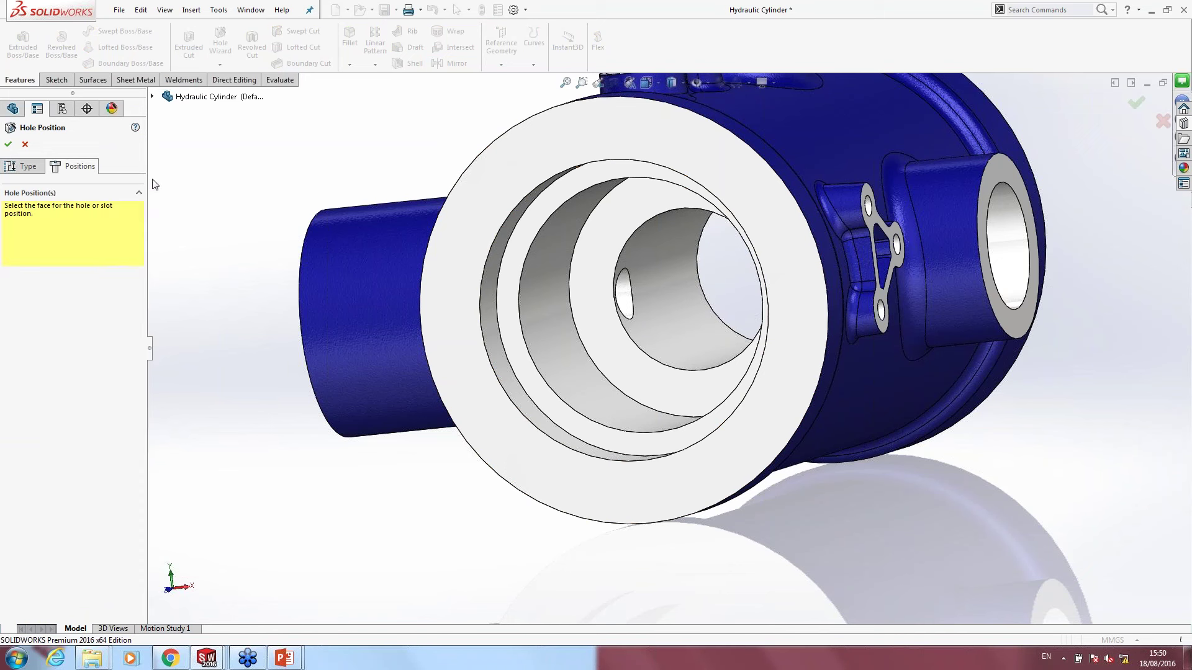
# Step: Sketch a 78.7 mm-radius circle on the flange face, centred on the bore
pyautogui.click(520, 158)
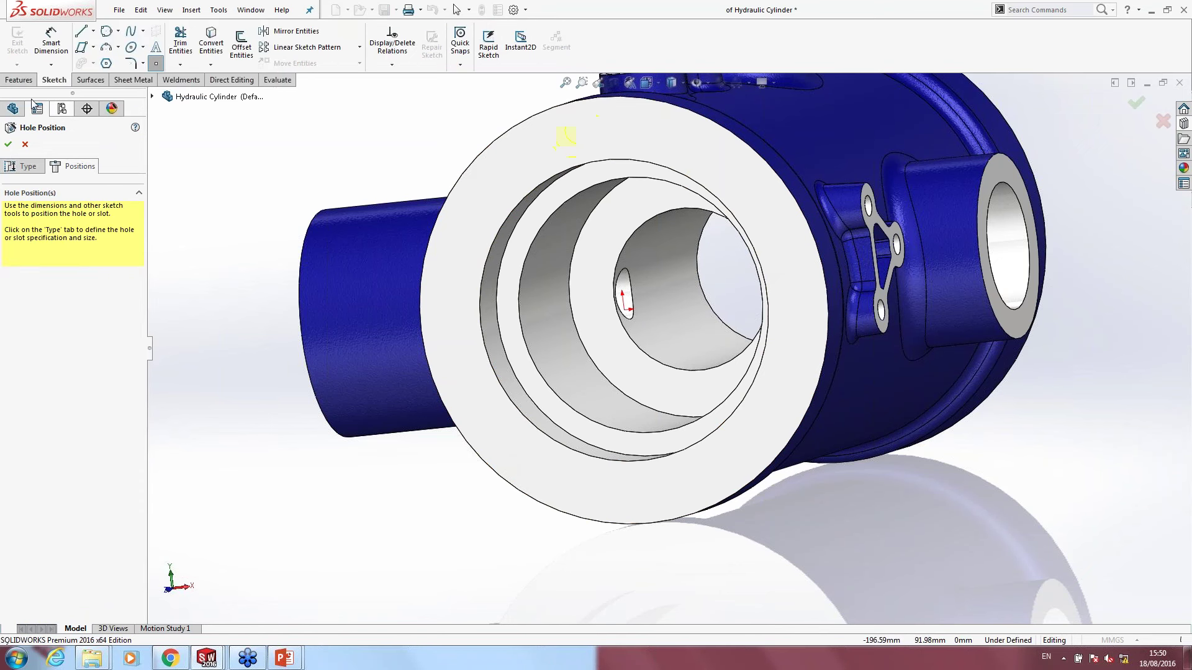
pyautogui.click(118, 31)
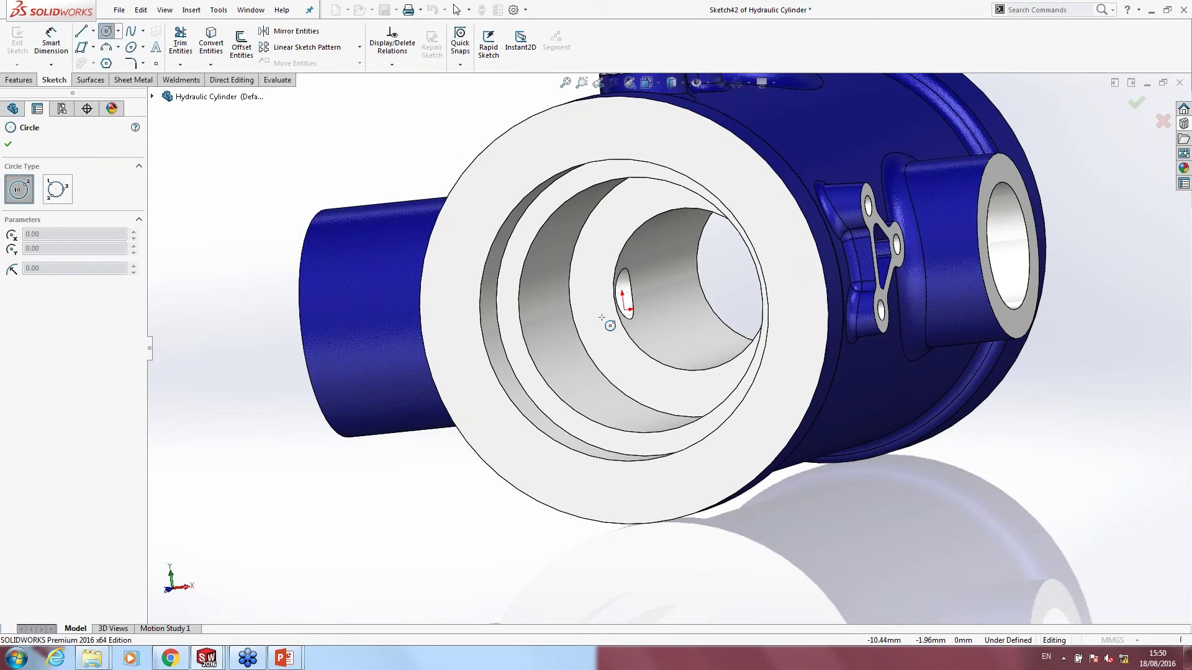
pyautogui.hotkey('ctrl', '8')
pyautogui.click(715, 378)
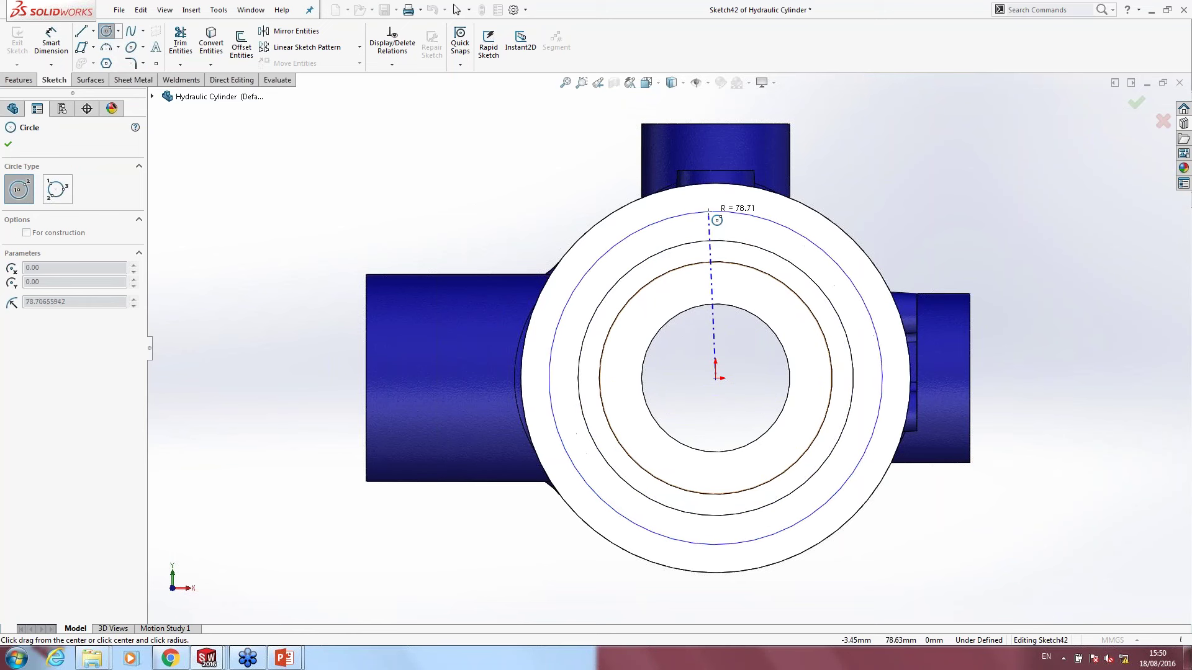
pyautogui.click(708, 212)
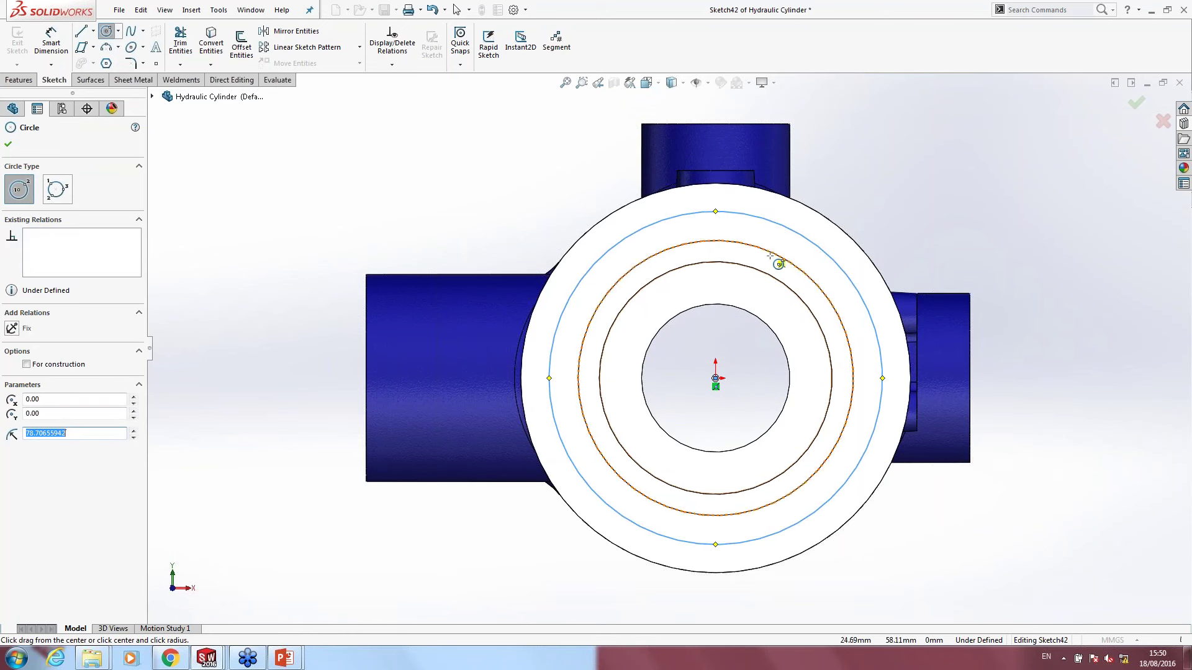
pyautogui.press('Escape')
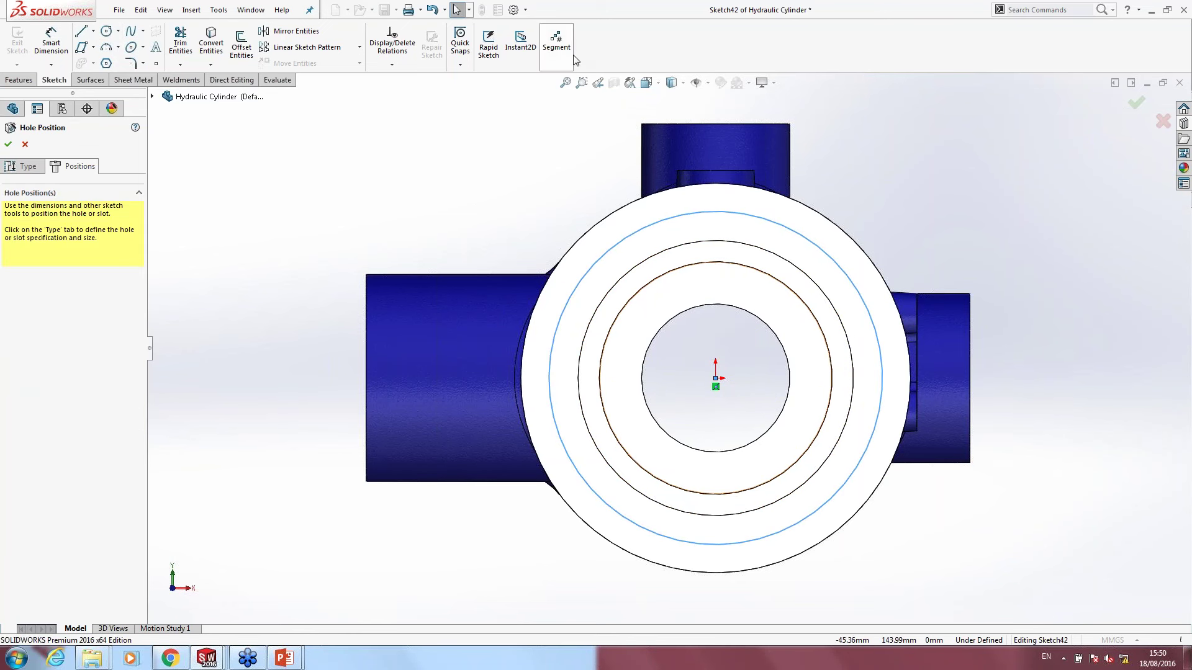
pyautogui.click(556, 41)
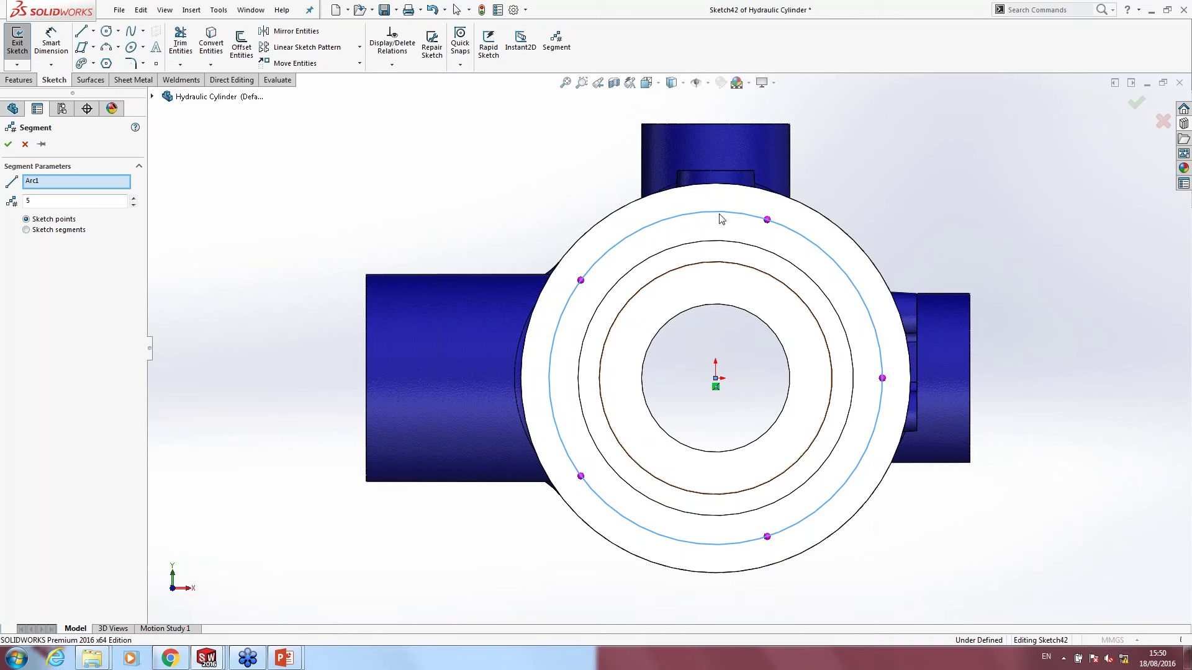
# Step: Segment the placement circle into 4 equally spaced sketch points
pyautogui.click(40, 204)
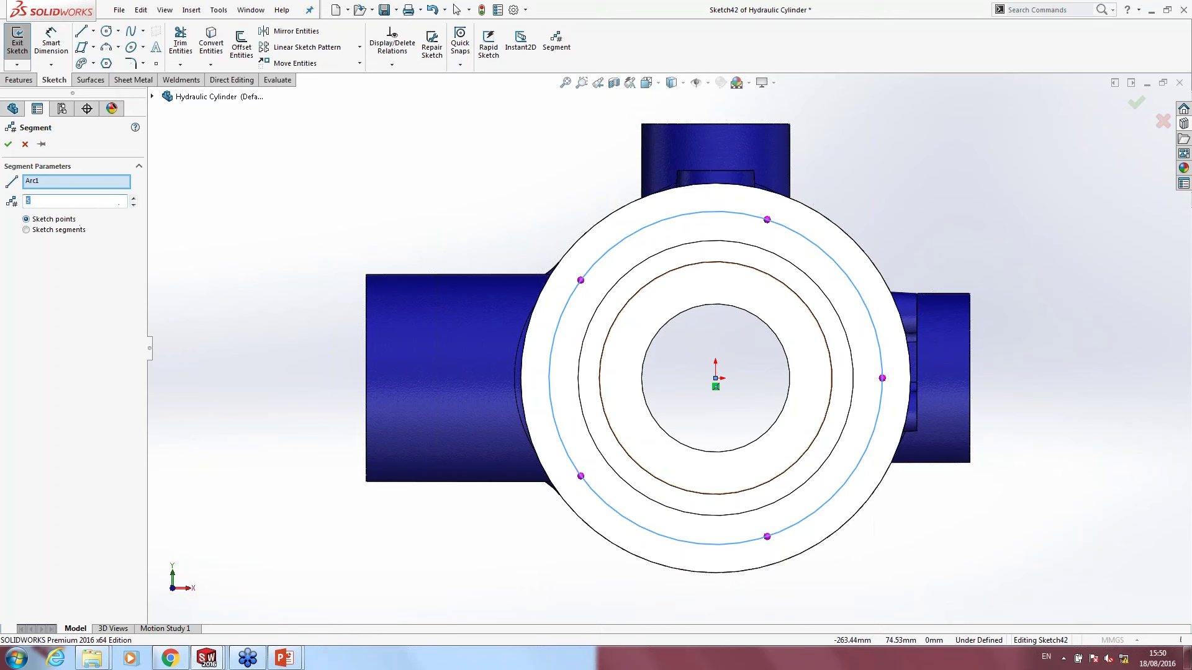
pyautogui.doubleClick(132, 198)
pyautogui.click(133, 205)
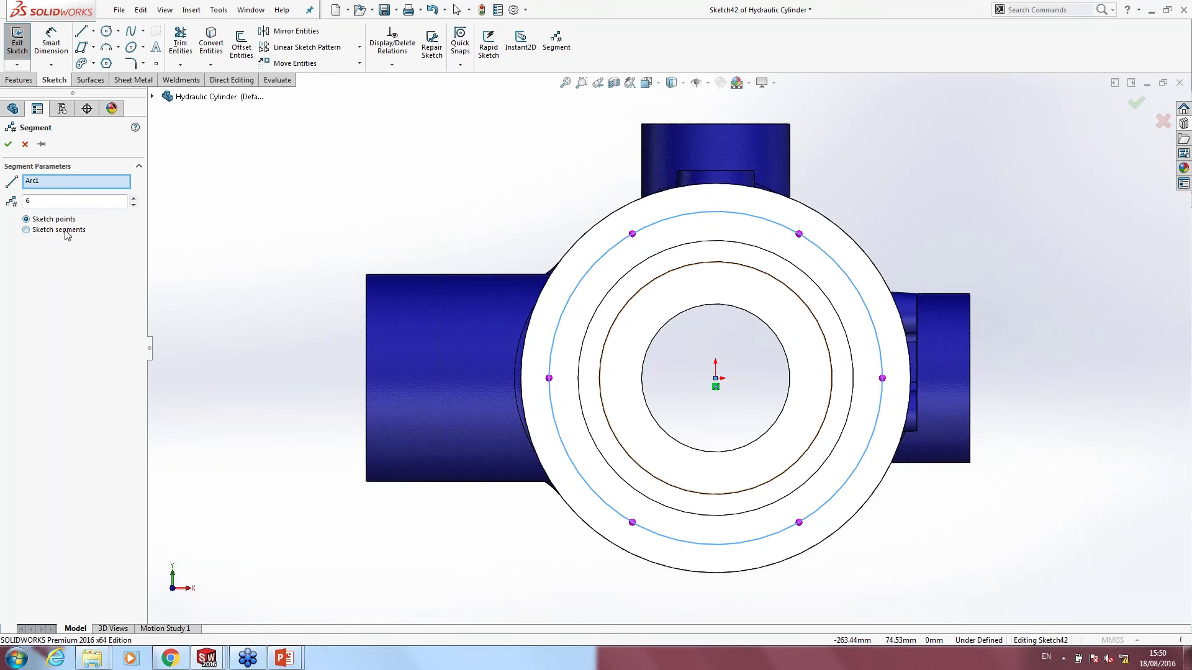
pyautogui.click(134, 204)
pyautogui.click(133, 204)
pyautogui.click(8, 144)
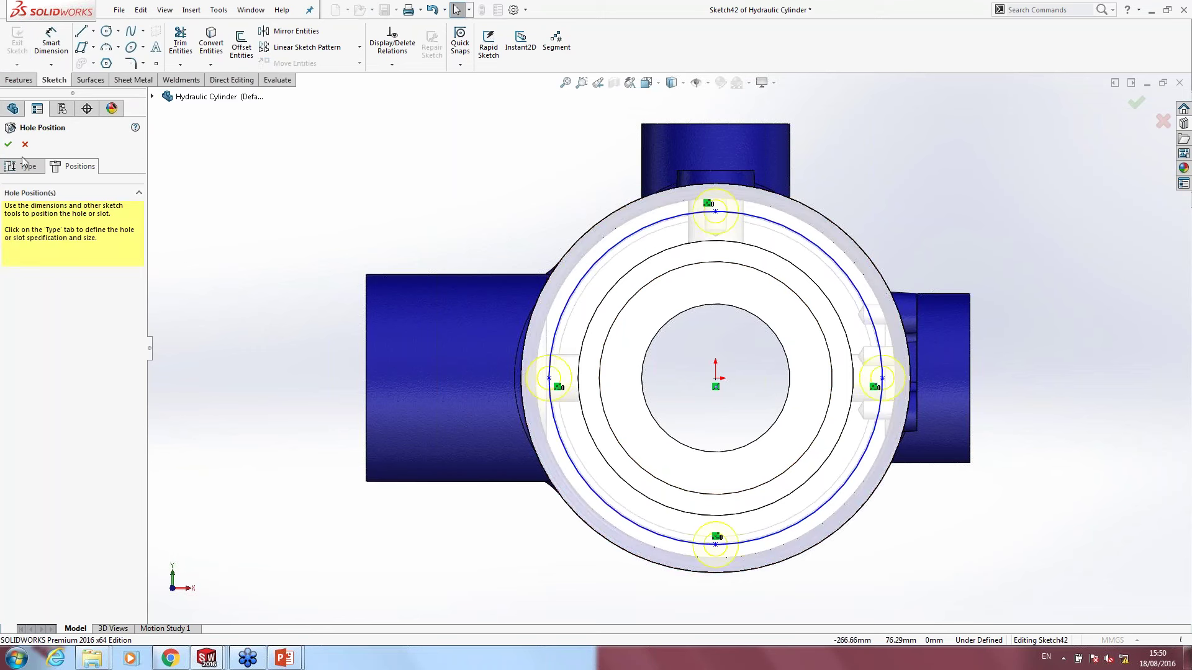
# Step: Confirm the Hole Wizard to cut the four M10 holes through the flange
pyautogui.moveTo(697, 303)
pyautogui.mouseDown(button='middle')
pyautogui.moveTo(316, 284)
pyautogui.moveTo(305, 254)
pyautogui.mouseUp(button='middle')
pyautogui.press('Return')
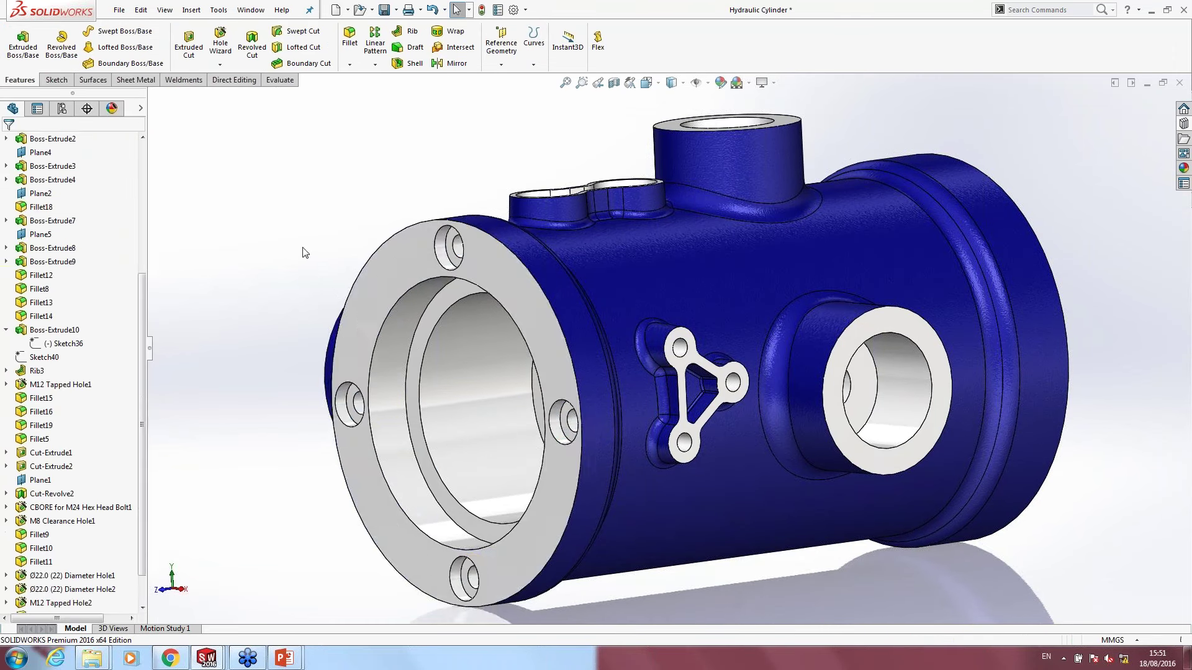
pyautogui.click(390, 268)
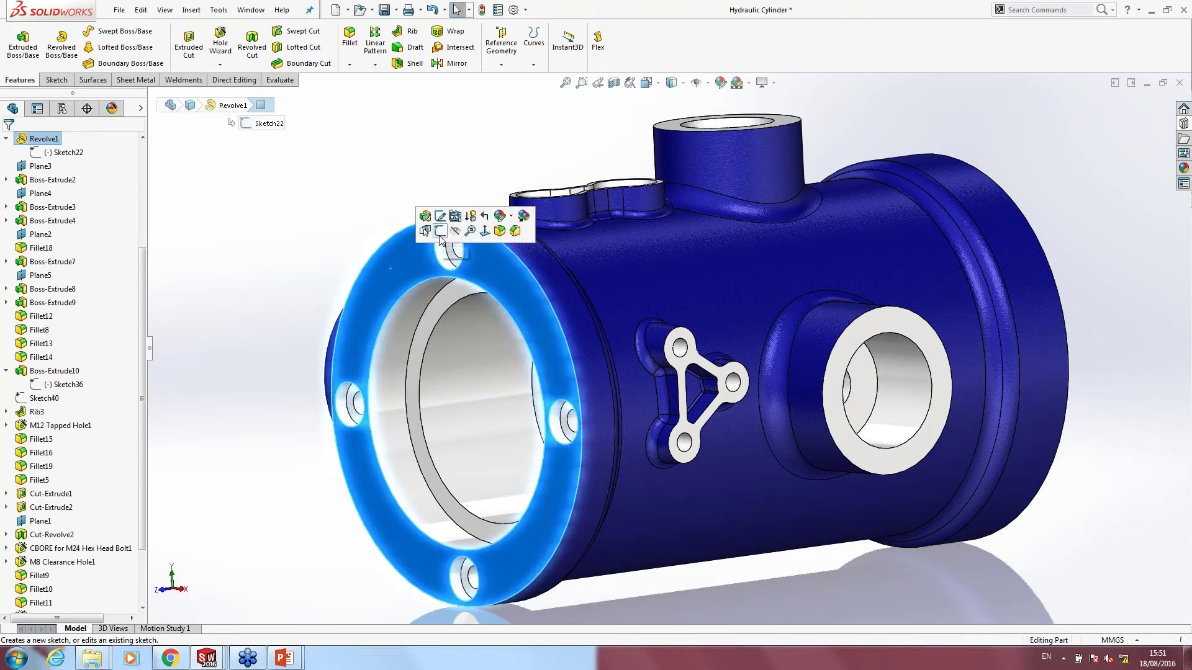
pyautogui.click(170, 480)
# Step: Expand the new hole feature and reopen Sketch42 for editing
pyautogui.scroll(-1, 93, 583)
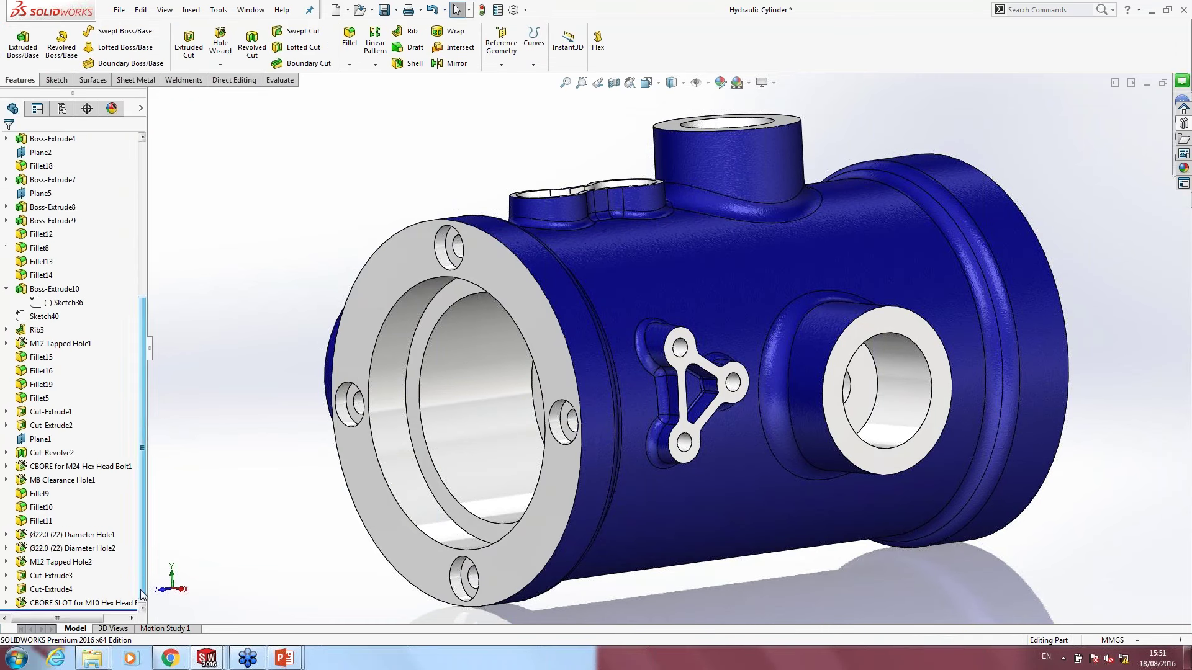
pyautogui.click(7, 603)
pyautogui.click(65, 589)
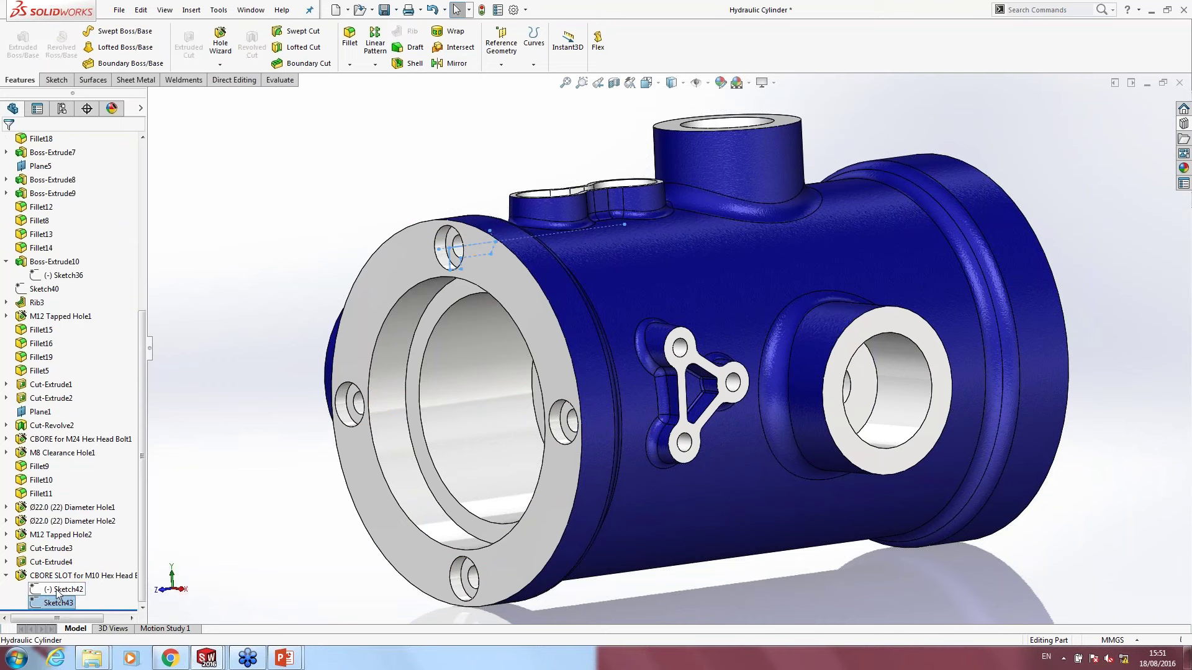
pyautogui.click(65, 556)
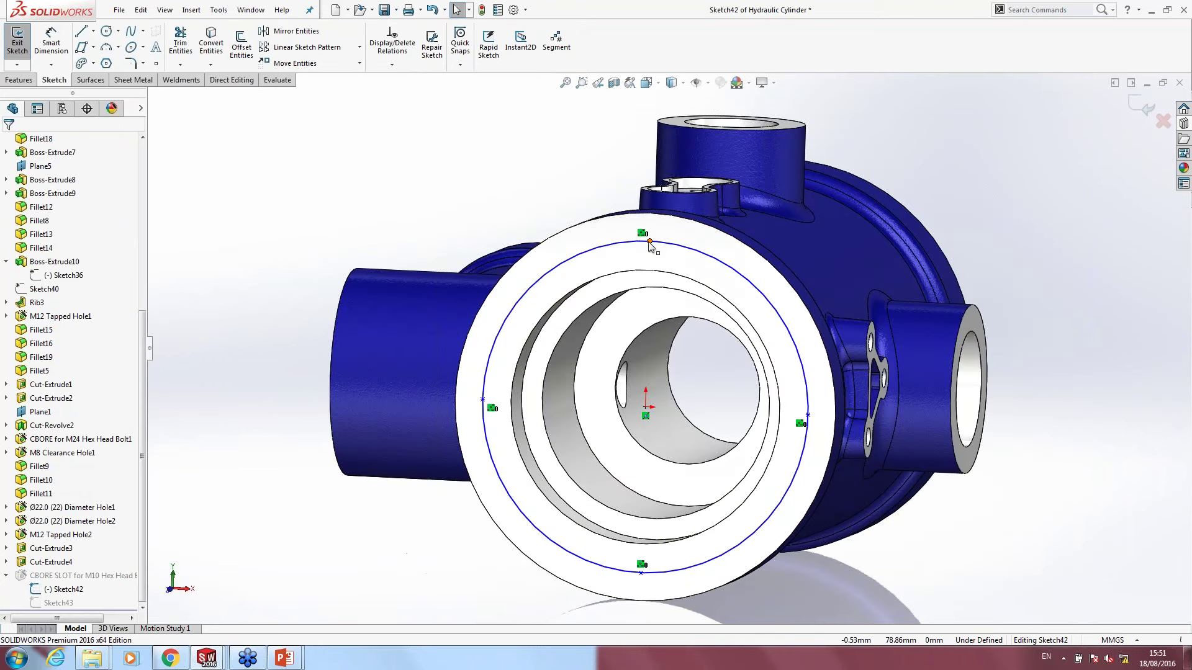
# Step: Make the hole placement circle in Sketch42 dashed construction geometry
pyautogui.rightClick(648, 241)
pyautogui.click(627, 246)
pyautogui.rightClick(625, 242)
pyautogui.click(702, 534)
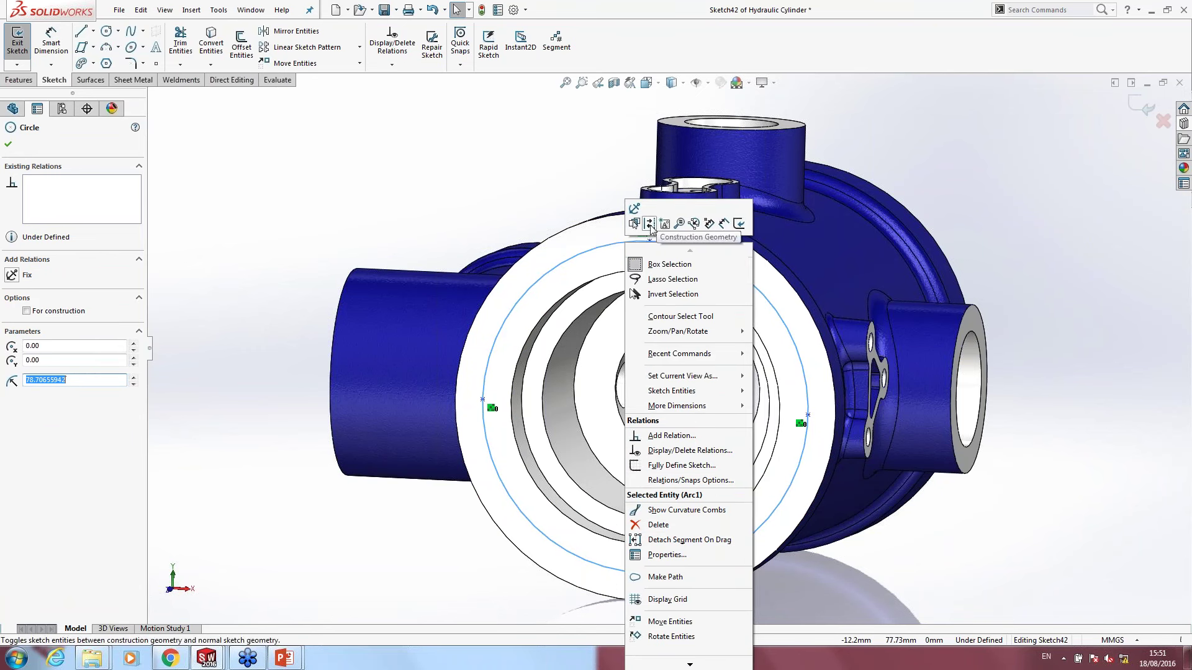
pyautogui.press('Escape')
pyautogui.moveTo(501, 208); pyautogui.dragTo(549, 261, button='middle')
pyautogui.rightClick(550, 260)
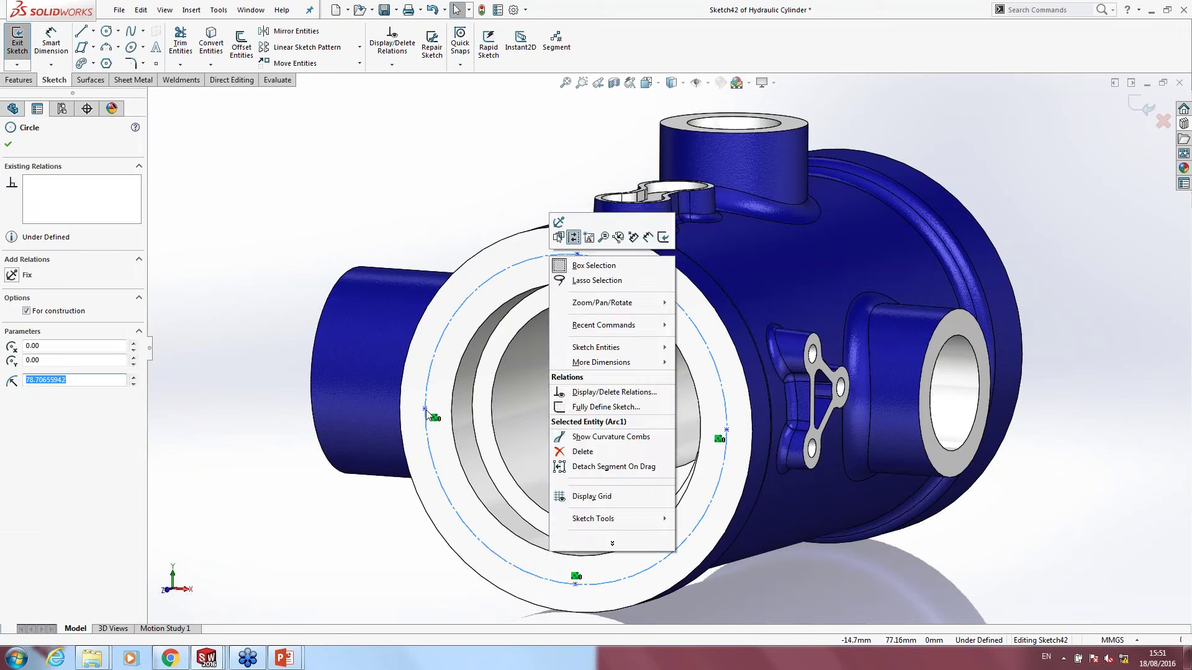
pyautogui.press('Escape')
pyautogui.rightClick(426, 410)
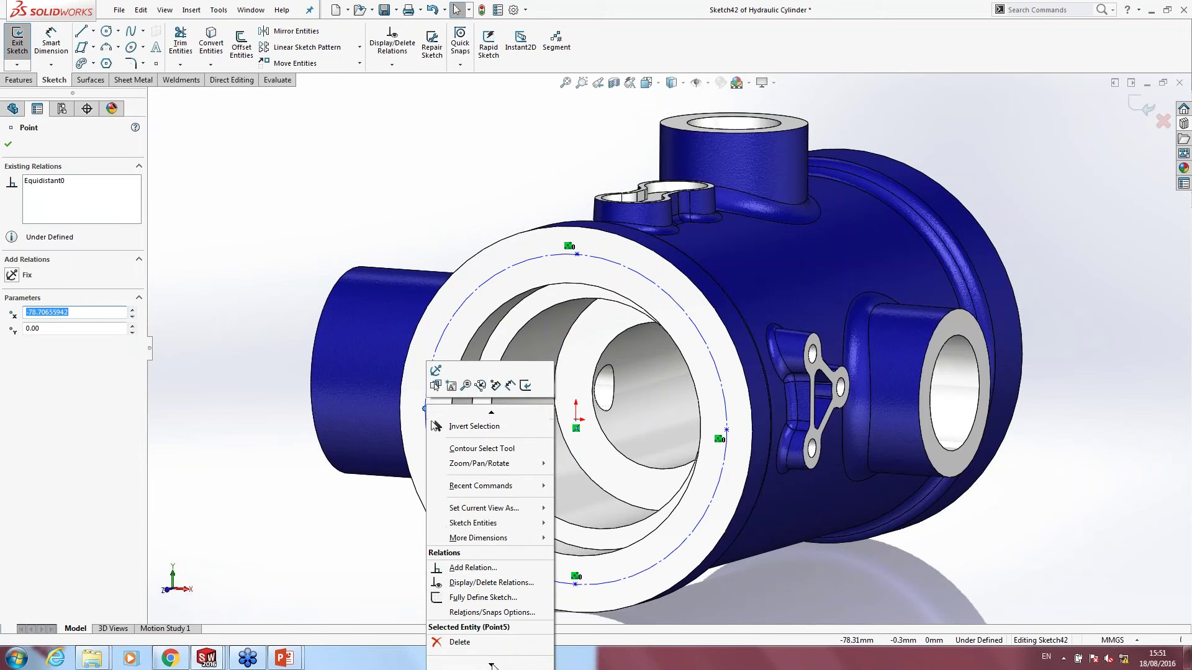
pyautogui.moveTo(491, 664)
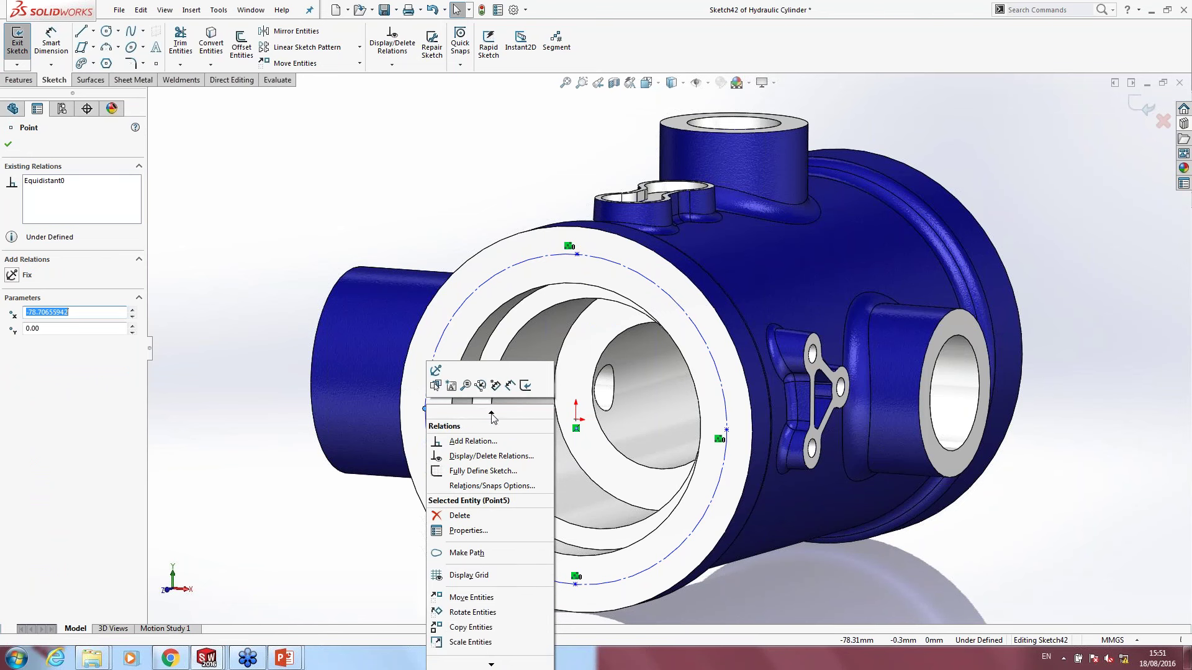
pyautogui.moveTo(490, 412)
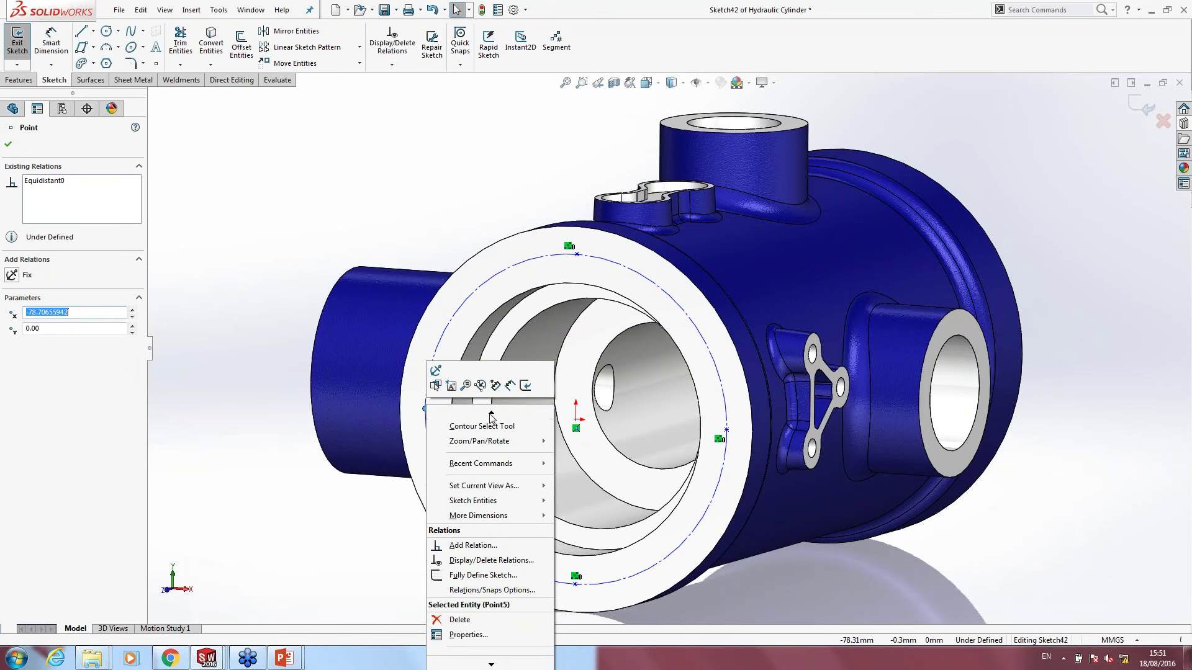
pyautogui.click(438, 142)
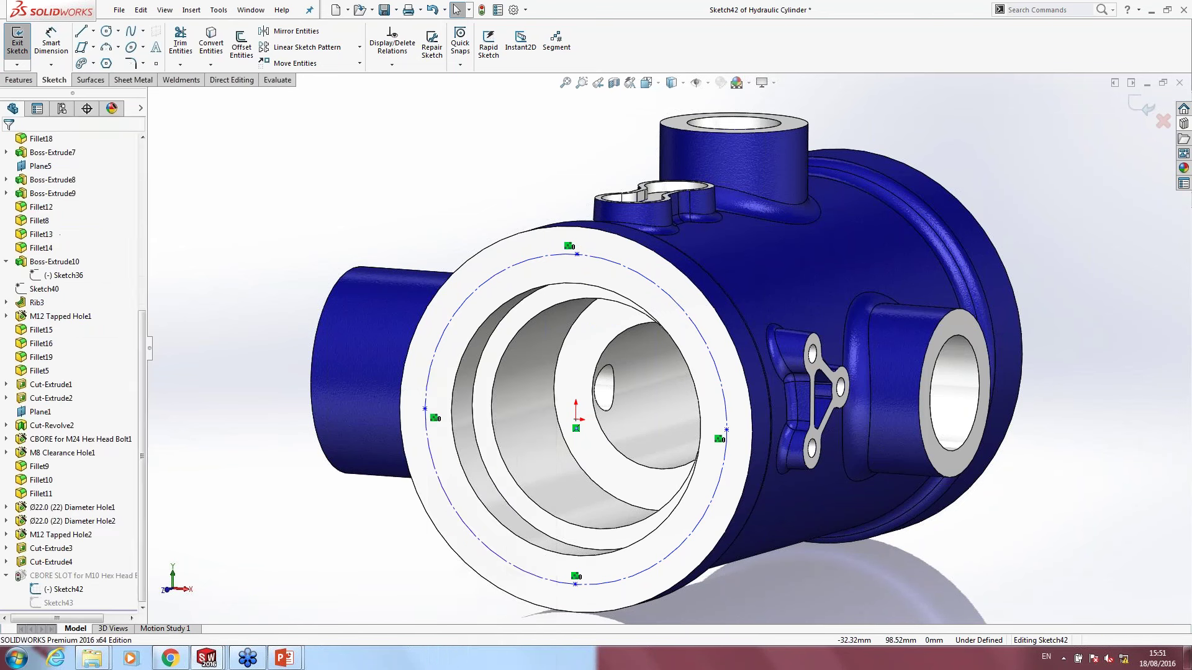
# Step: Delete the top point so three hole points remain, moving one to the circle's top
pyautogui.click(577, 254)
pyautogui.press('Delete')
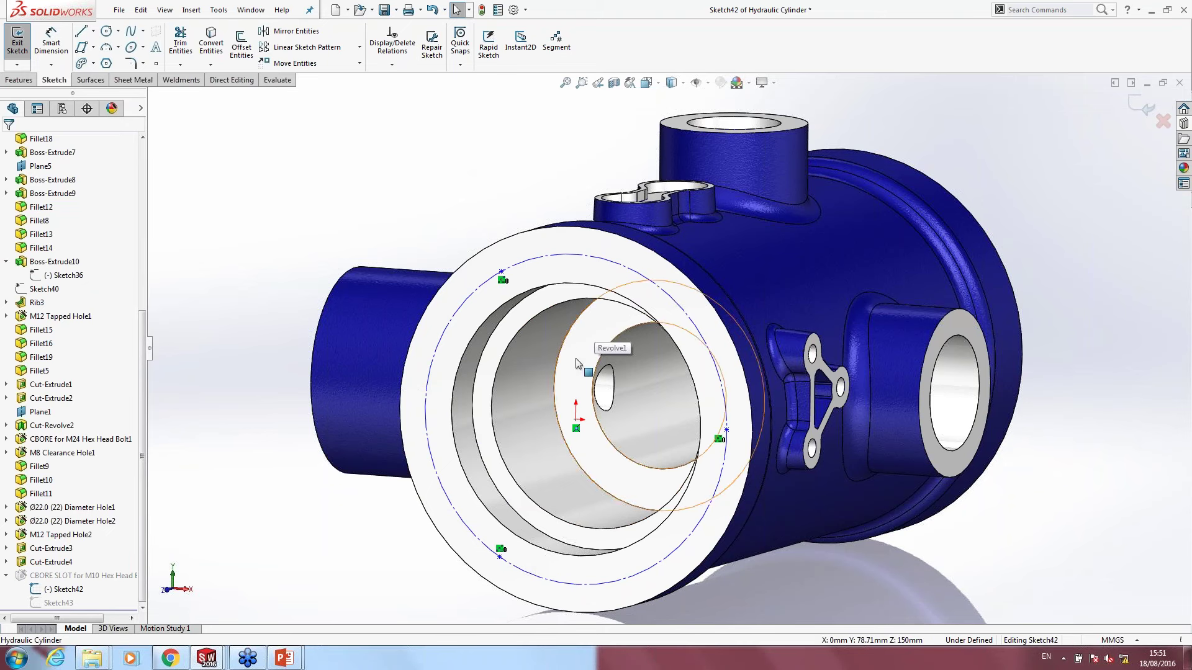
pyautogui.moveTo(542, 326); pyautogui.dragTo(560, 271, button='middle')
pyautogui.hotkey('ctrl', '8')
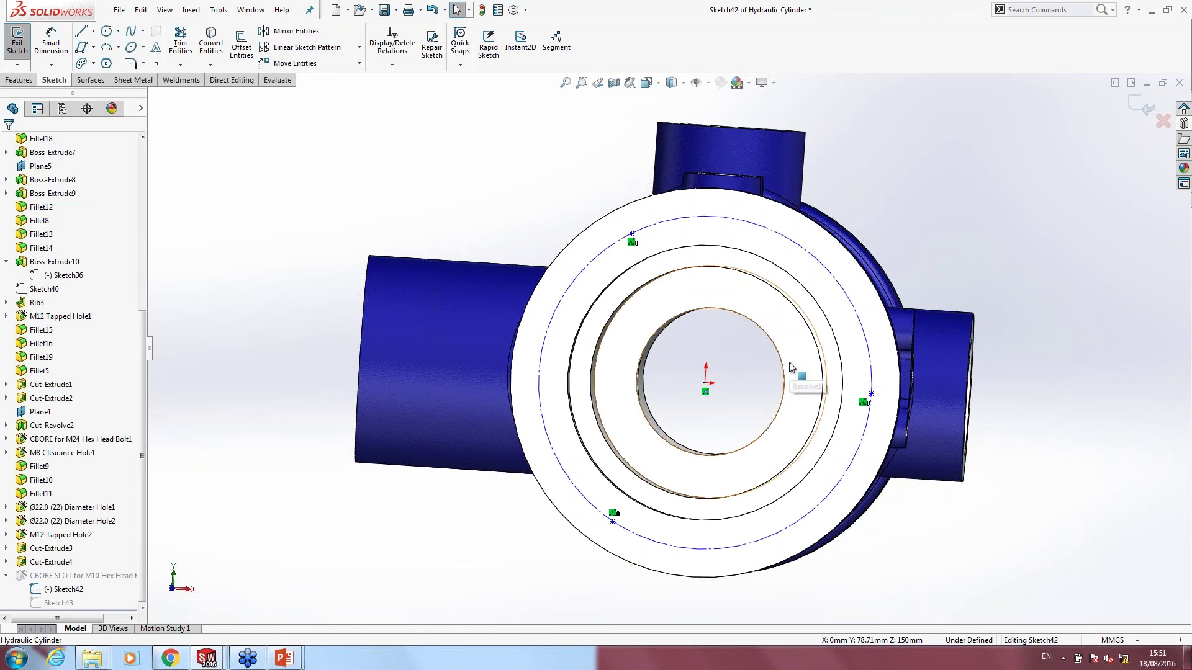
pyautogui.moveTo(632, 234)
pyautogui.mouseDown()
pyautogui.moveTo(686, 217)
pyautogui.moveTo(673, 233)
pyautogui.moveTo(692, 228)
pyautogui.mouseUp()
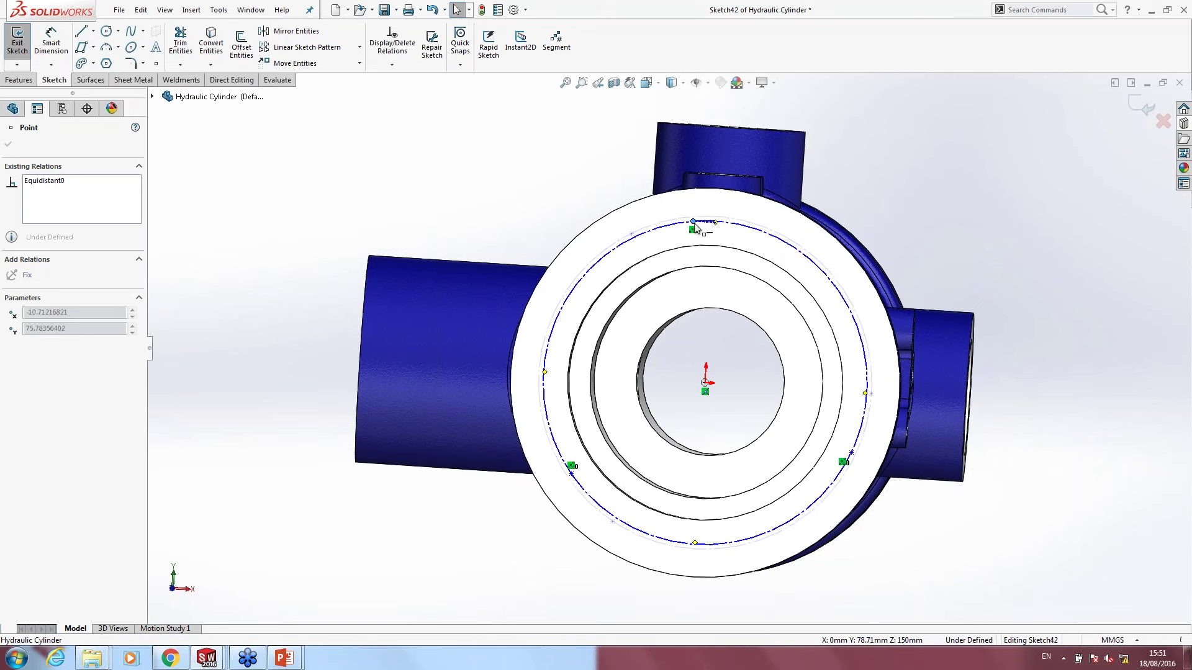
pyautogui.moveTo(691, 226); pyautogui.dragTo(715, 223)
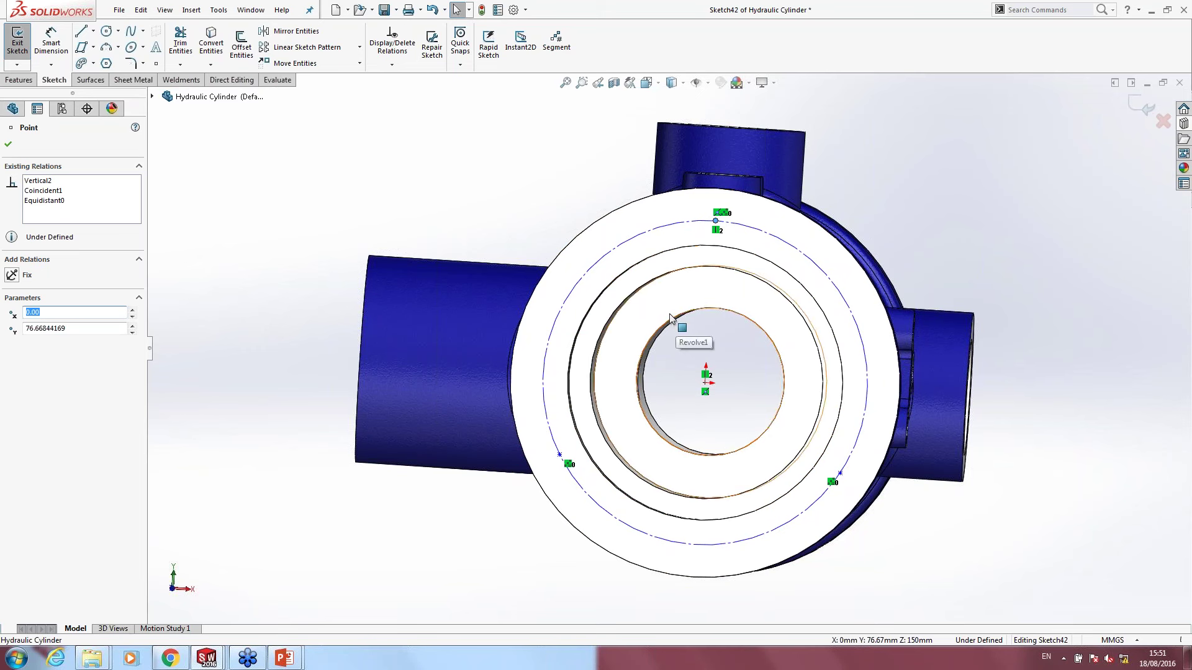
# Step: Exit Sketch42, orbit the part, and switch to the Valve assembly window
pyautogui.click(1140, 104)
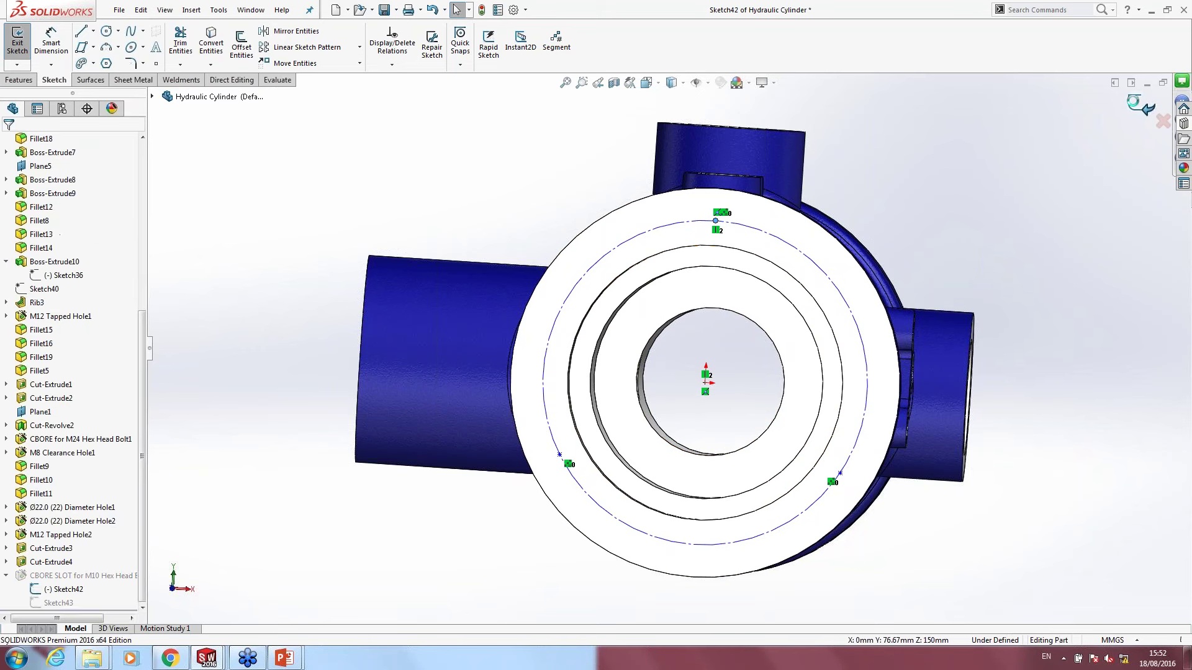
pyautogui.moveTo(888, 145); pyautogui.dragTo(813, 152, button='middle')
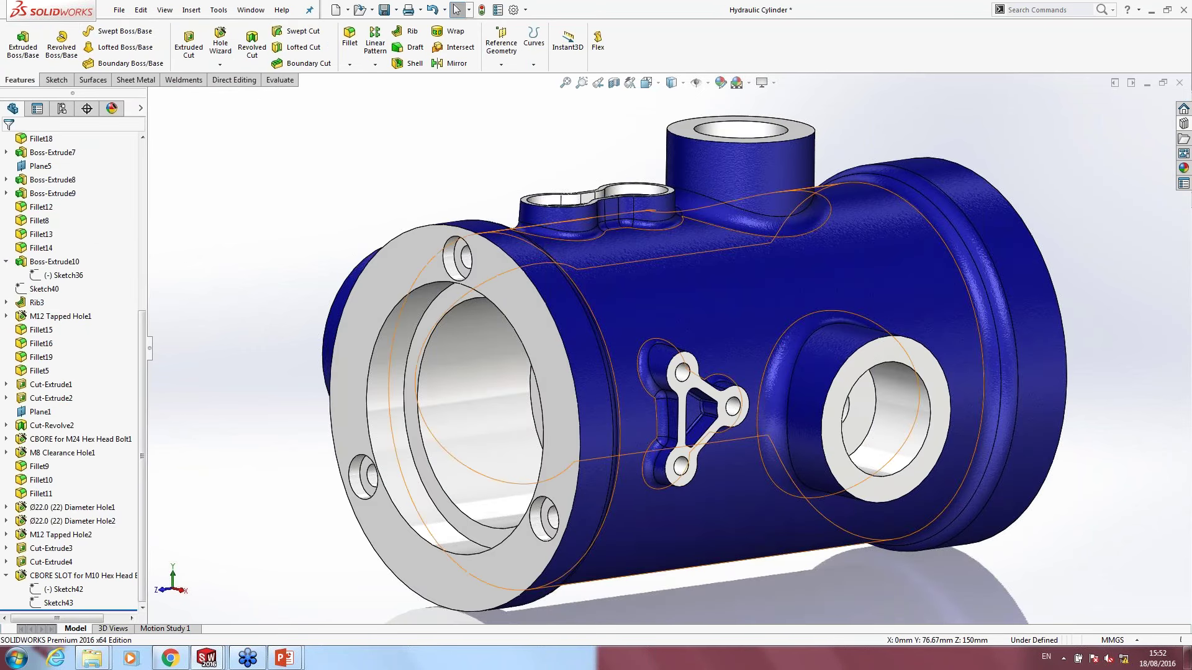
pyautogui.moveTo(559, 286)
pyautogui.mouseDown(button='middle')
pyautogui.moveTo(716, 291)
pyautogui.moveTo(751, 314)
pyautogui.mouseUp(button='middle')
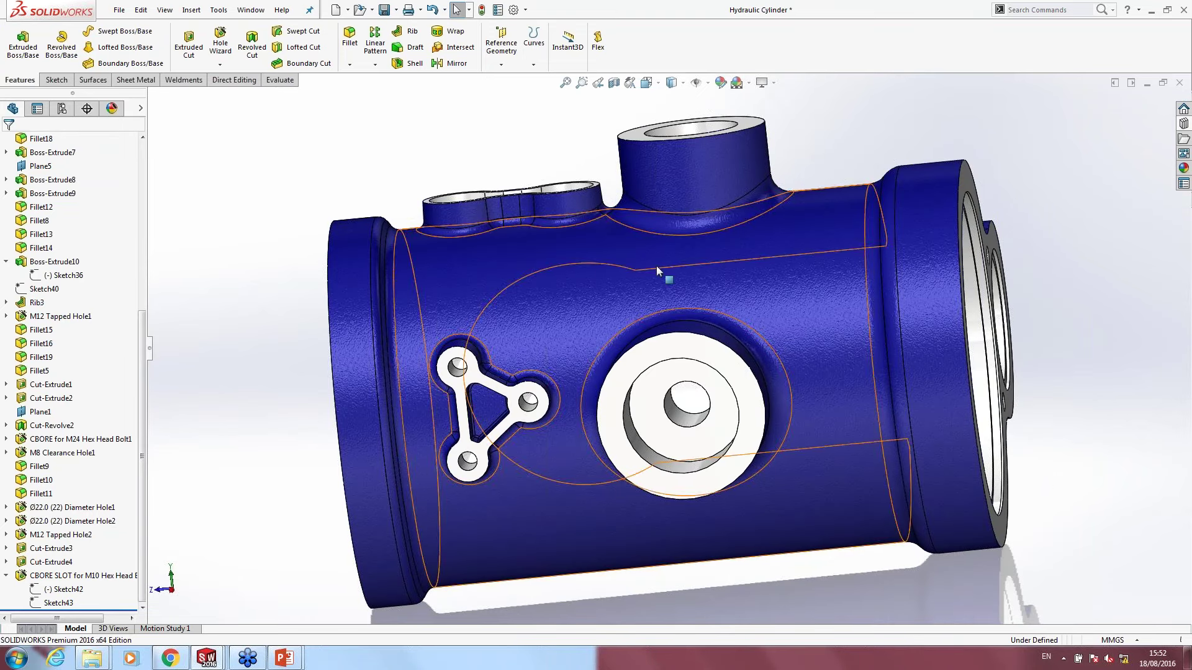
pyautogui.hotkey('ctrl', 'Tab')
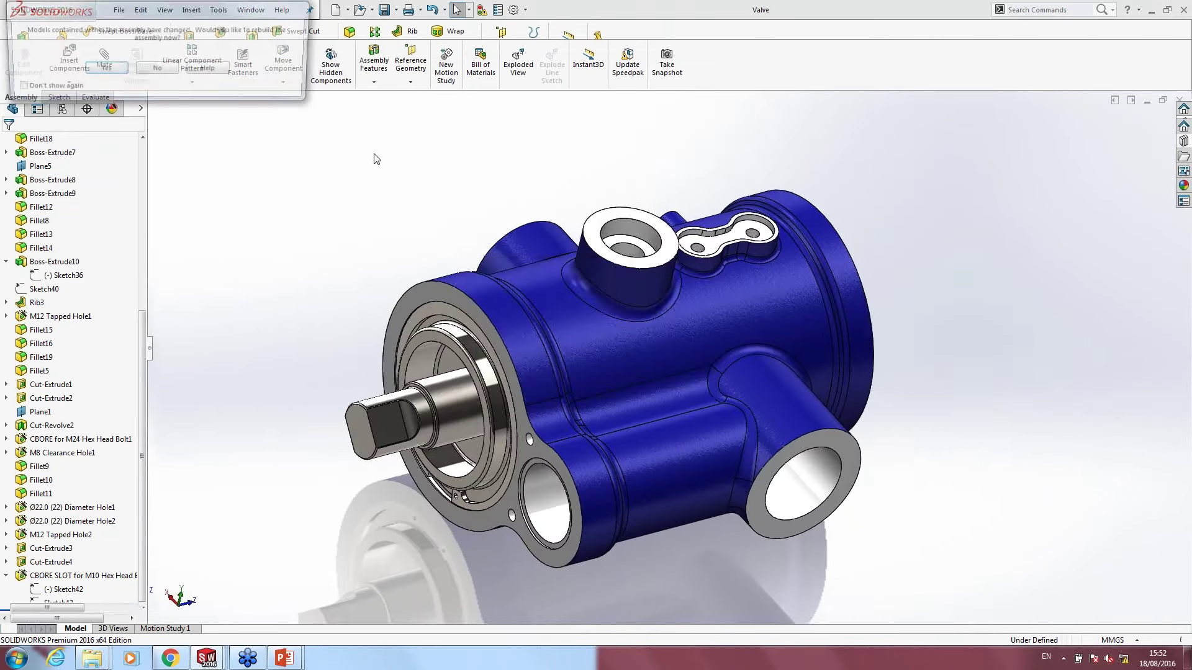
# Step: Rebuild the Valve assembly and pick the Hydraulic Cylinder's end flange face
pyautogui.press('Return')
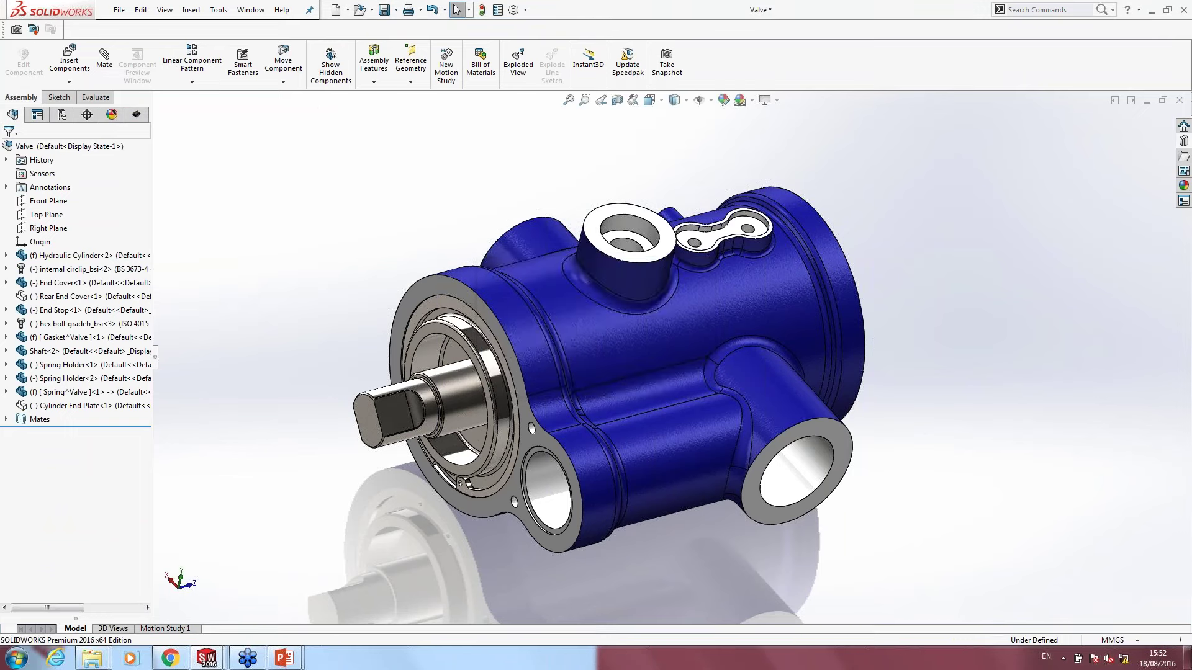
pyautogui.moveTo(839, 290); pyautogui.dragTo(683, 347, button='middle')
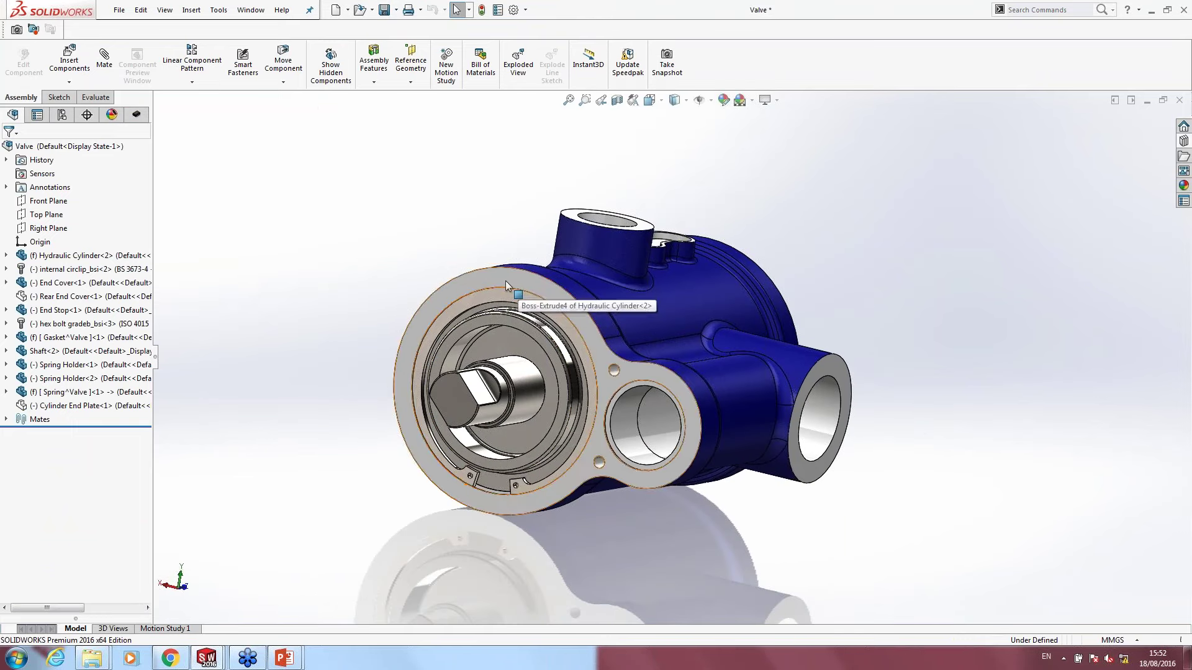
pyautogui.click(506, 281)
pyautogui.click(366, 244)
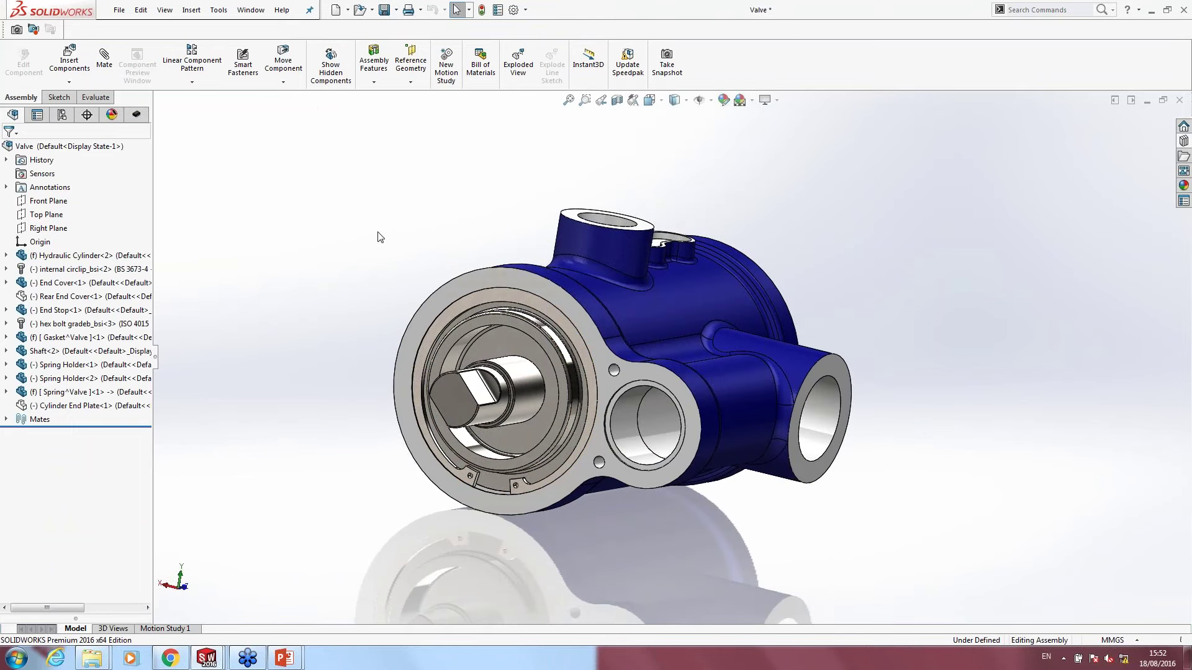
pyautogui.click(481, 277)
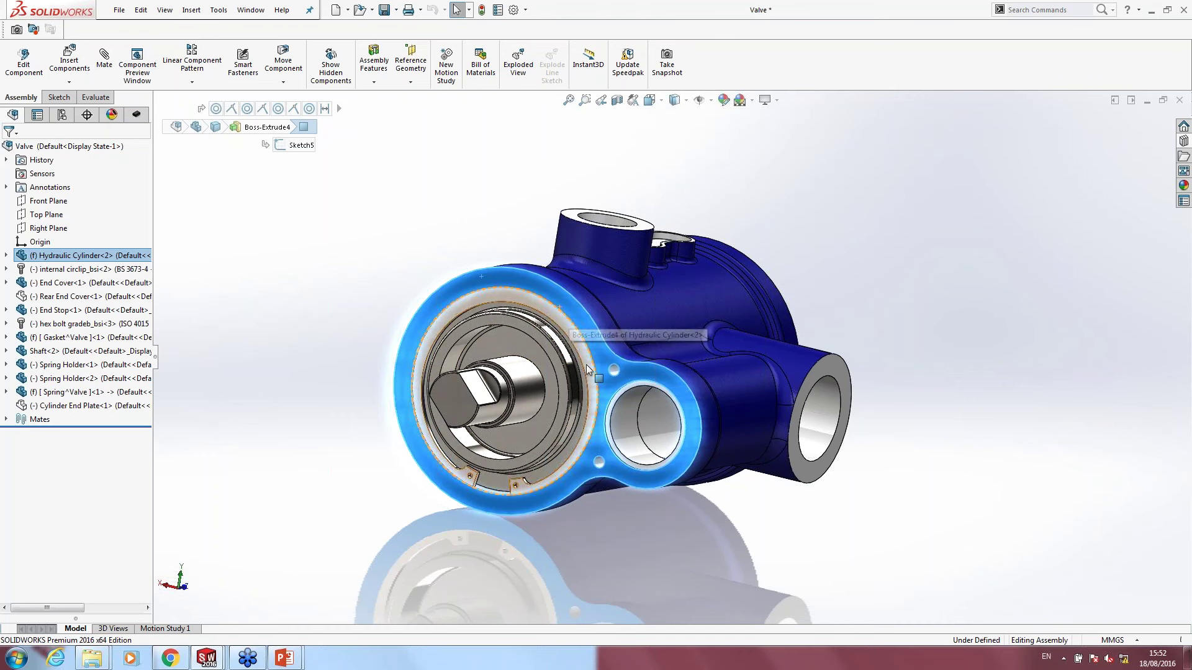
pyautogui.click(354, 225)
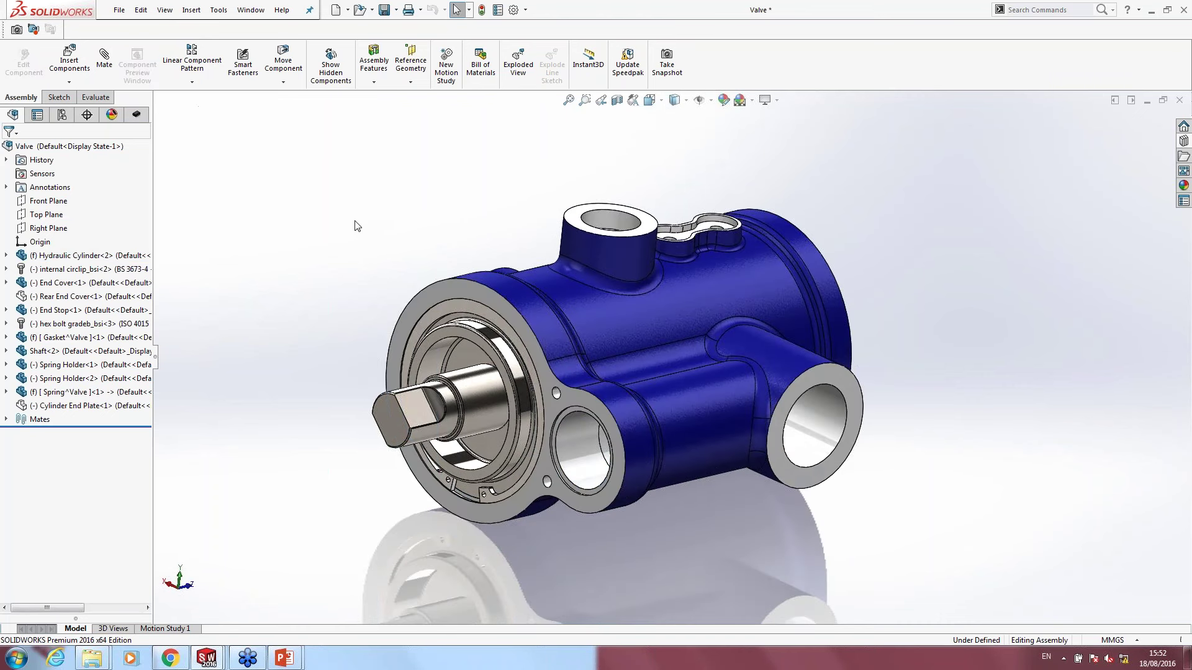
pyautogui.click(69, 82)
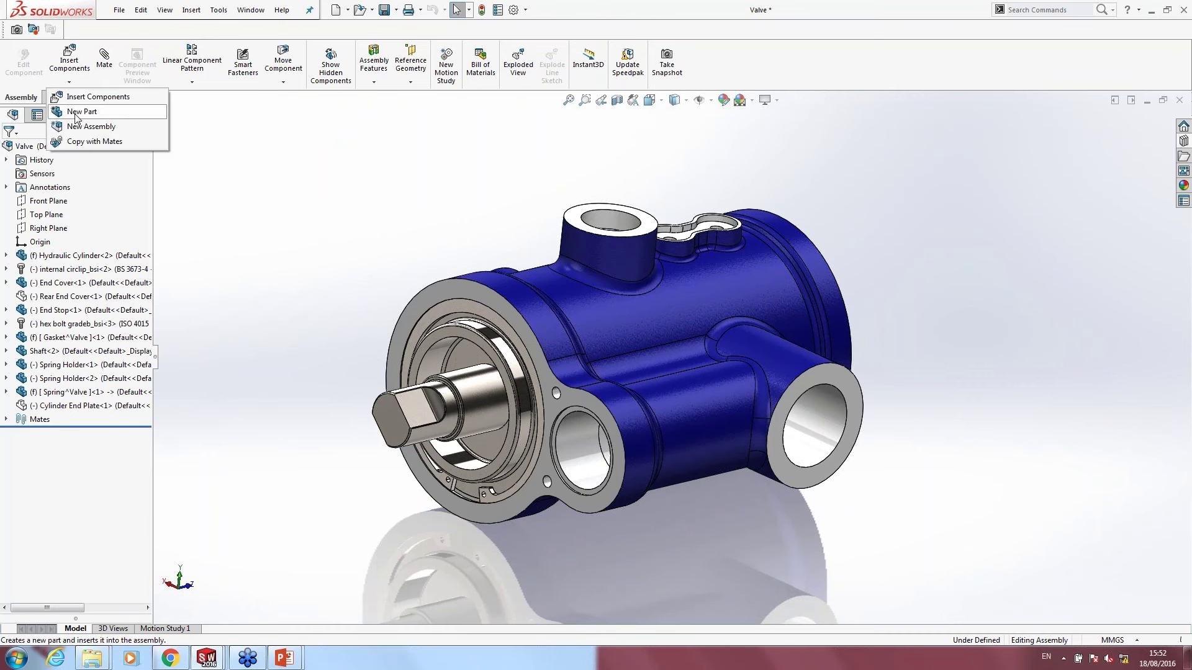
# Step: Insert a new Part-template part on the cylinder's end face and convert the flange face outline
pyautogui.click(80, 115)
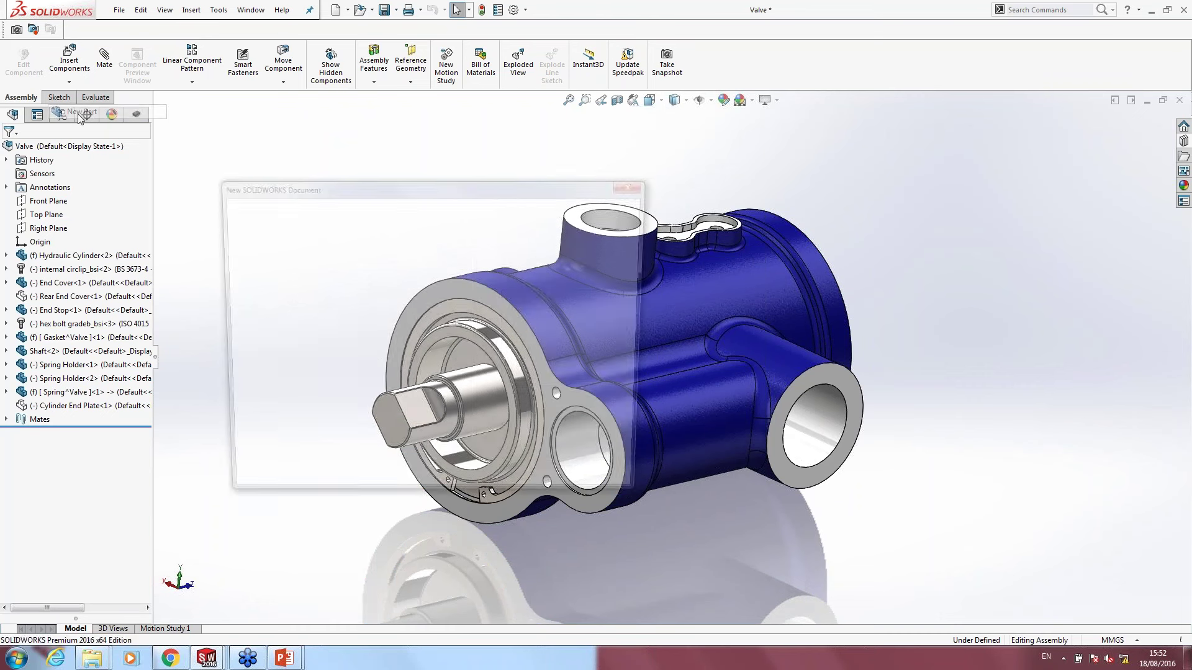
pyautogui.doubleClick(251, 233)
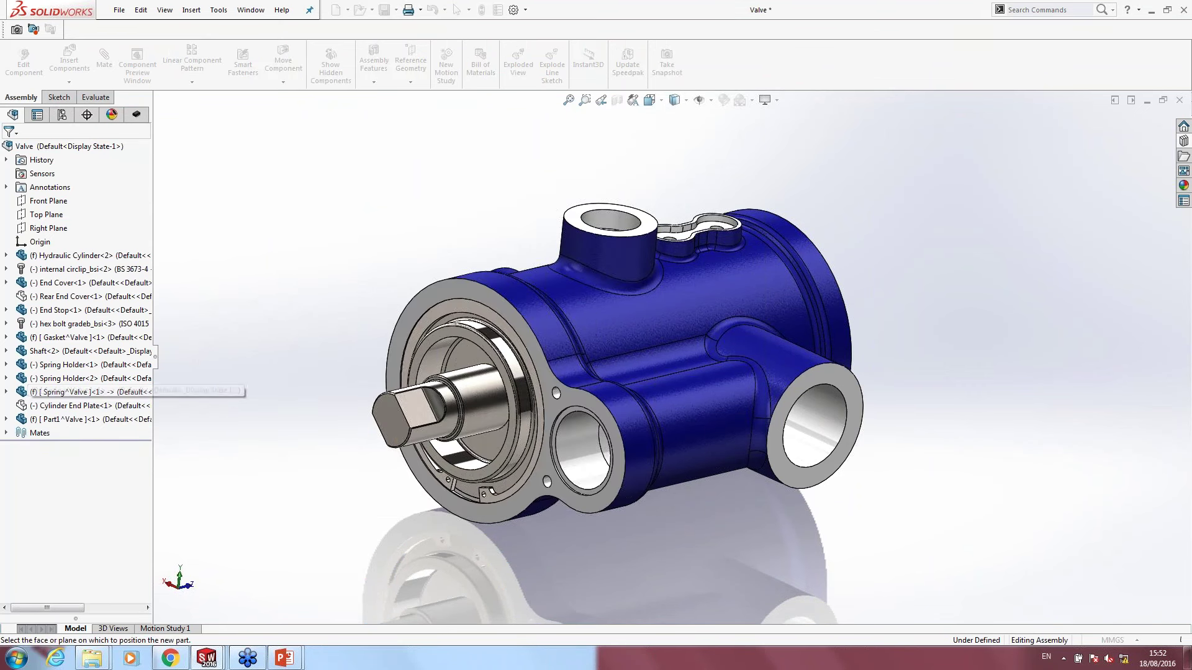
pyautogui.click(453, 285)
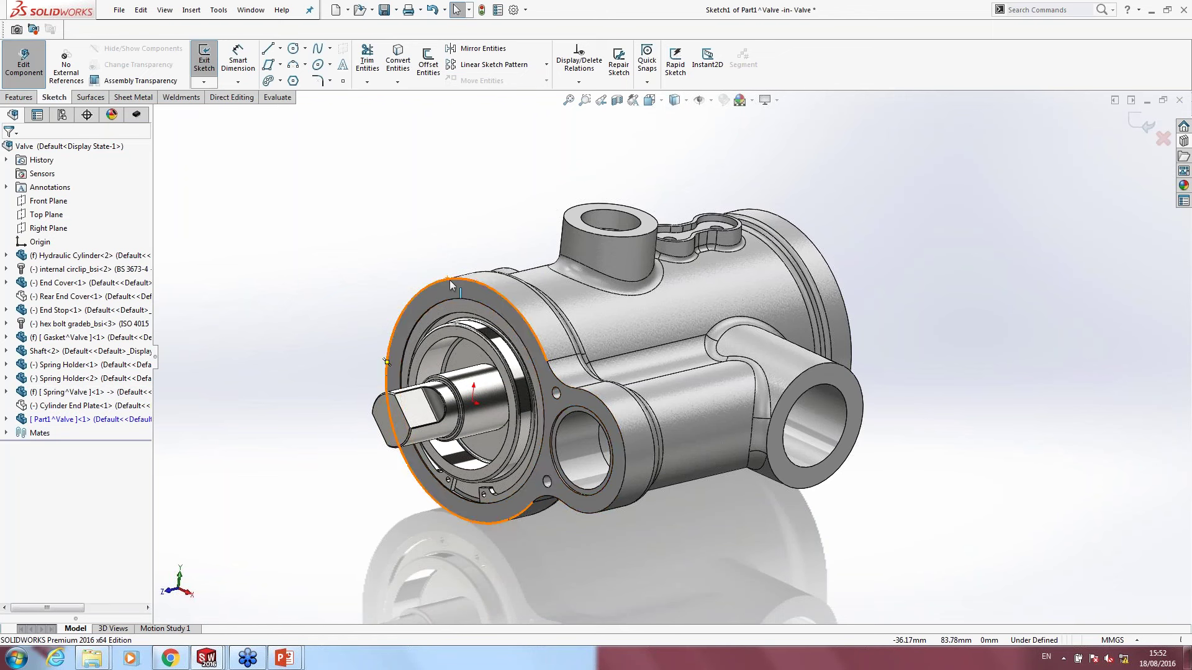
pyautogui.click(398, 65)
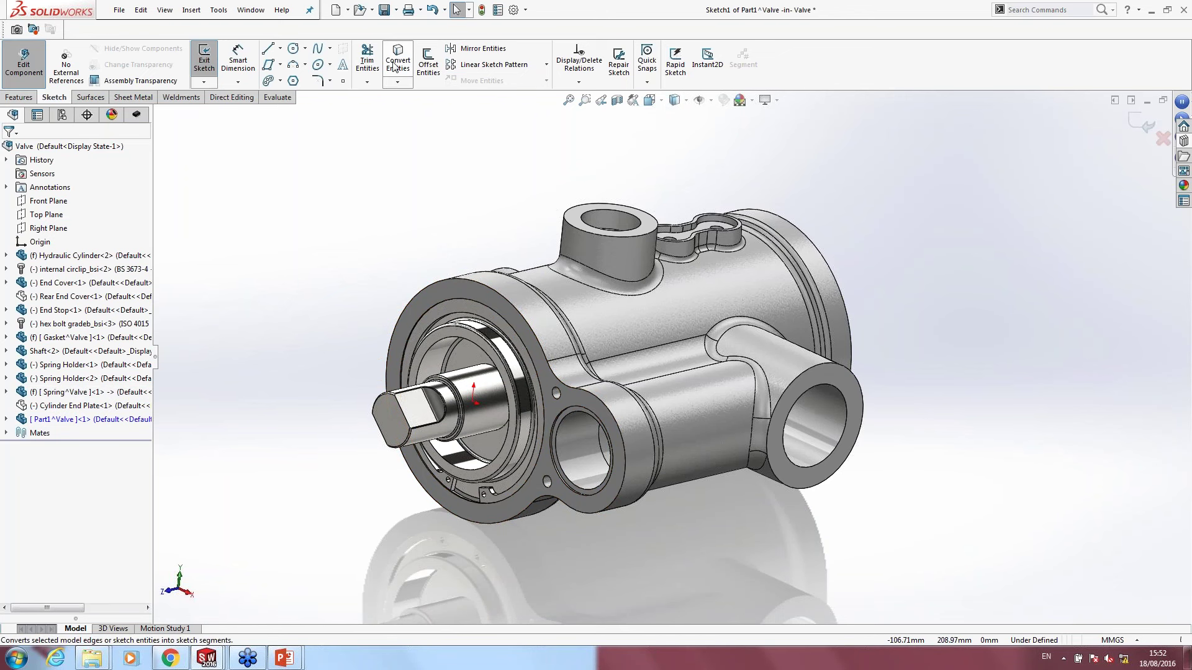
pyautogui.click(440, 289)
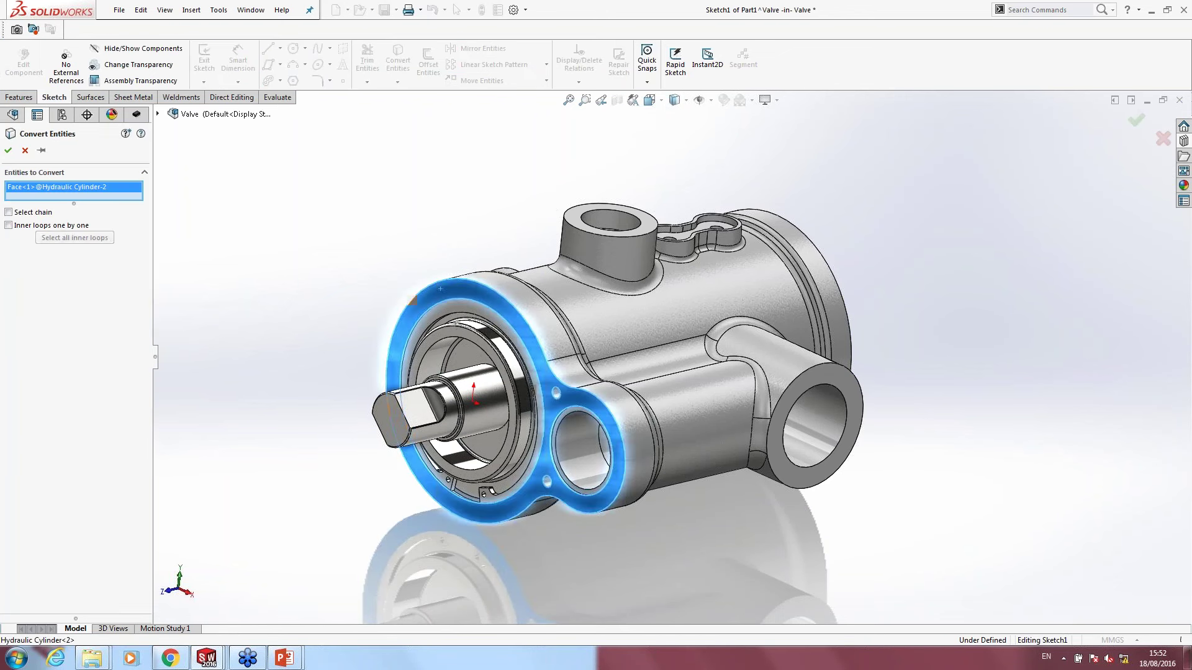
pyautogui.click(8, 150)
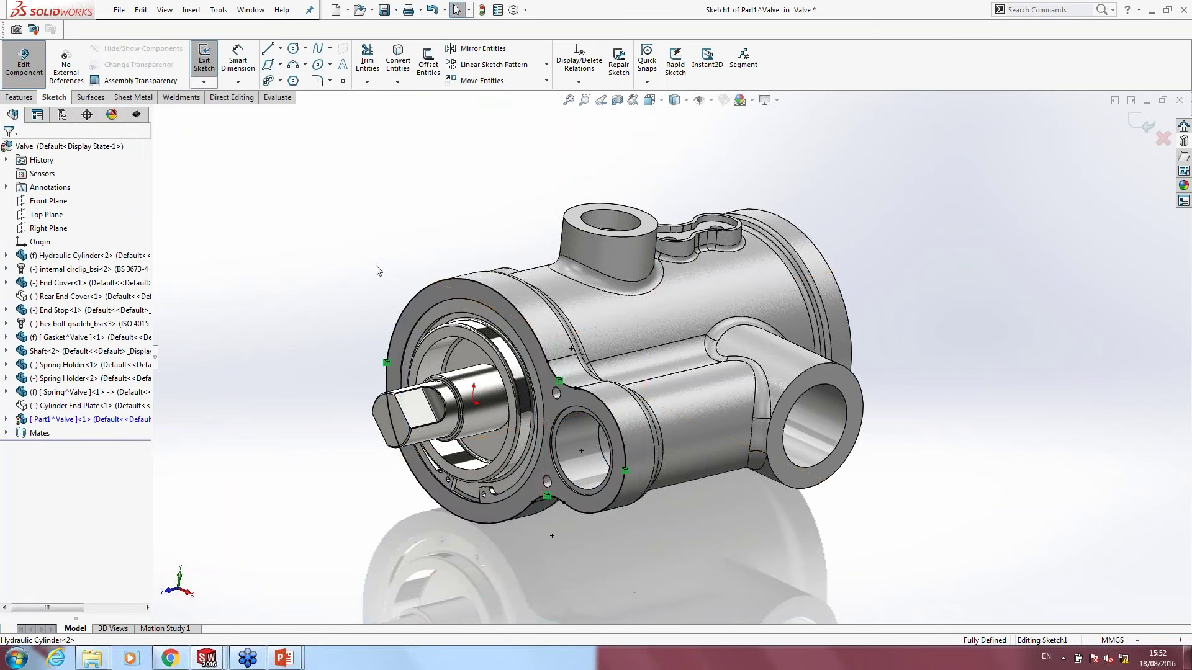
# Step: Convert the flange face again with Select all inner loops, dismissing the identical-contours error
pyautogui.moveTo(335, 274)
pyautogui.mouseDown(button='middle')
pyautogui.moveTo(429, 234)
pyautogui.moveTo(348, 248)
pyautogui.mouseUp(button='middle')
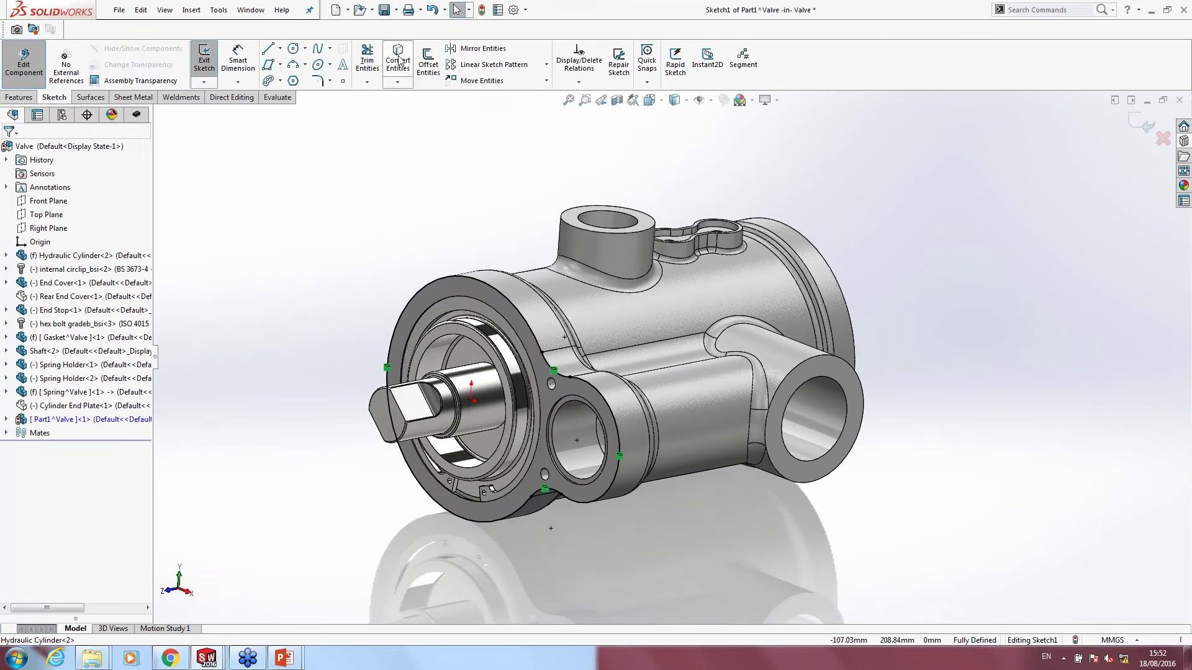
pyautogui.click(398, 60)
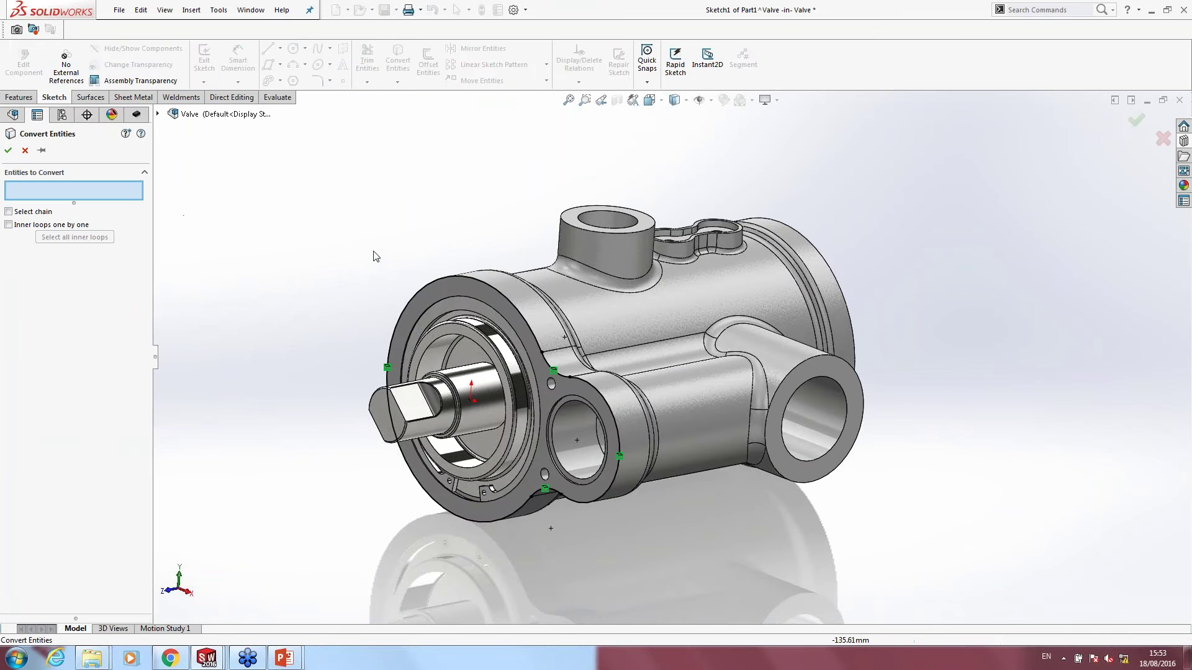
pyautogui.click(437, 285)
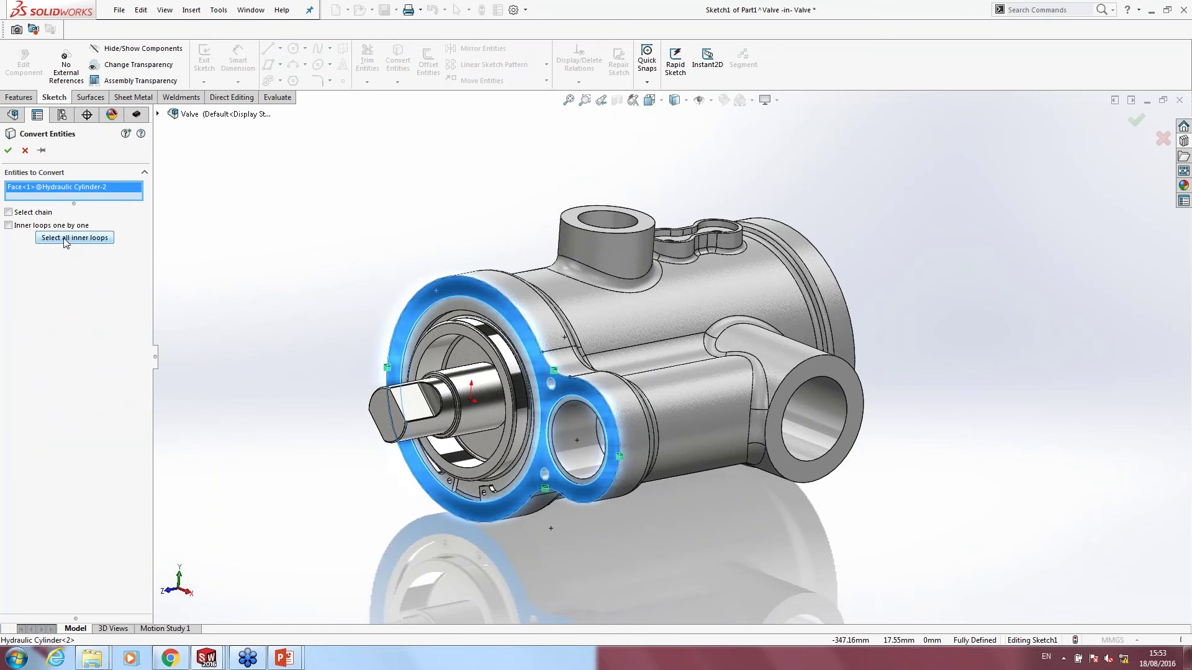
pyautogui.click(65, 238)
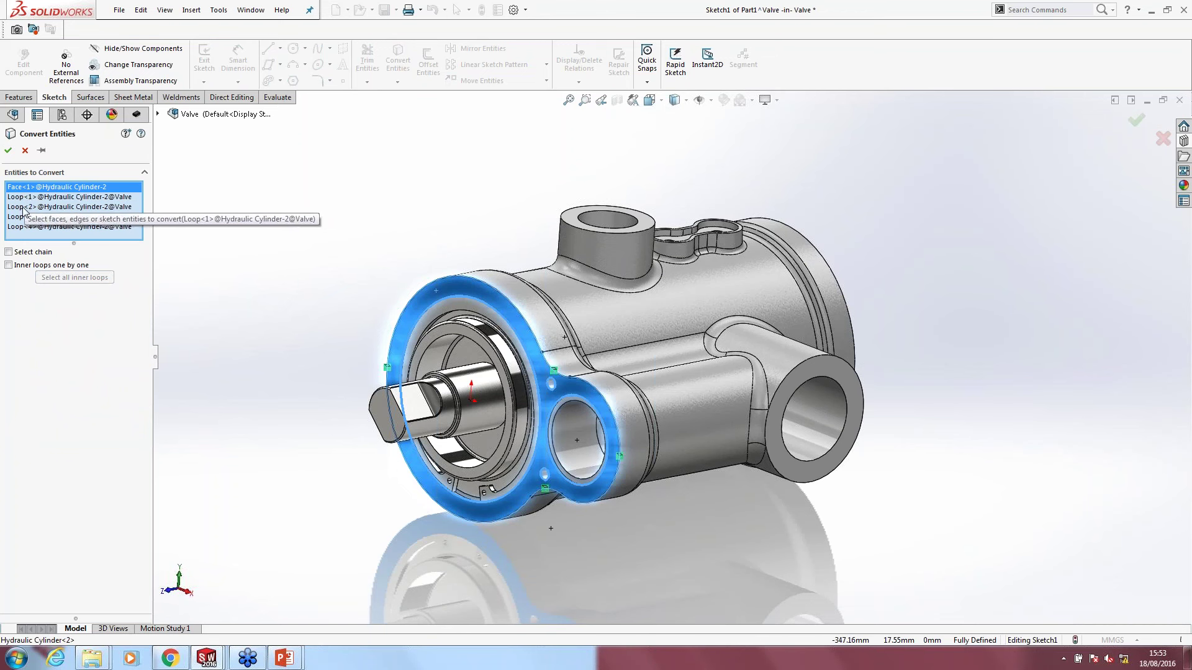
pyautogui.click(8, 151)
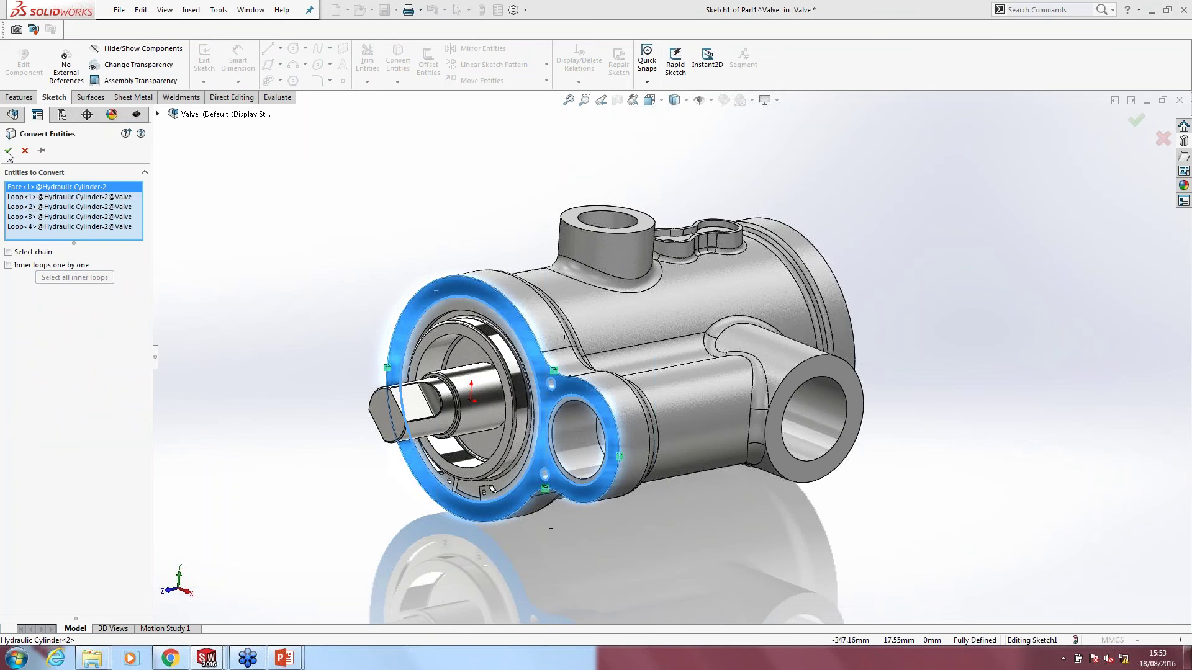
pyautogui.press('Return')
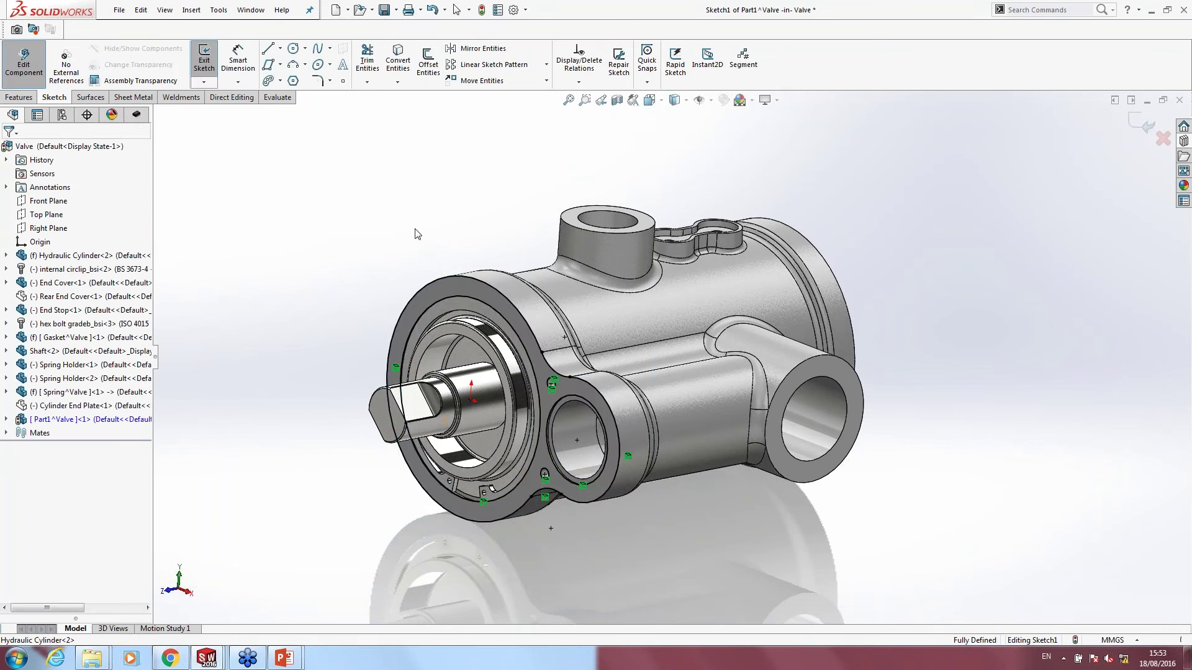
# Step: Orbit and zoom around the flange to inspect the converted sketch
pyautogui.moveTo(444, 207); pyautogui.dragTo(488, 272, button='middle')
pyautogui.scroll(-2, 599, 351)
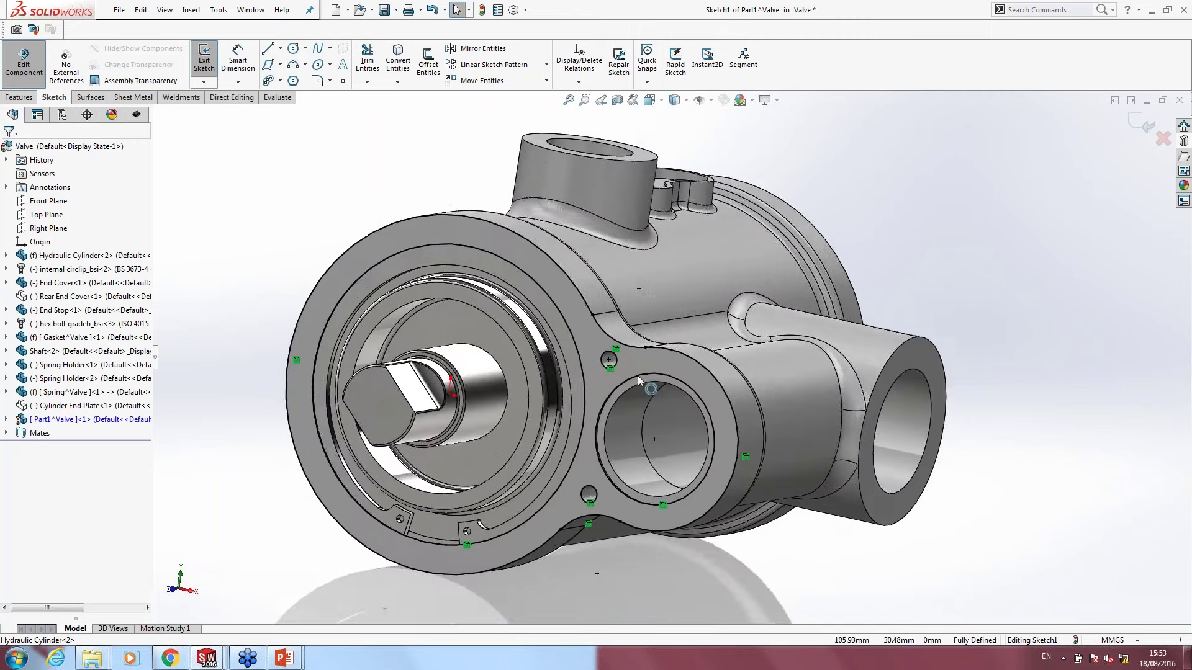
pyautogui.scroll(-5, 597, 350)
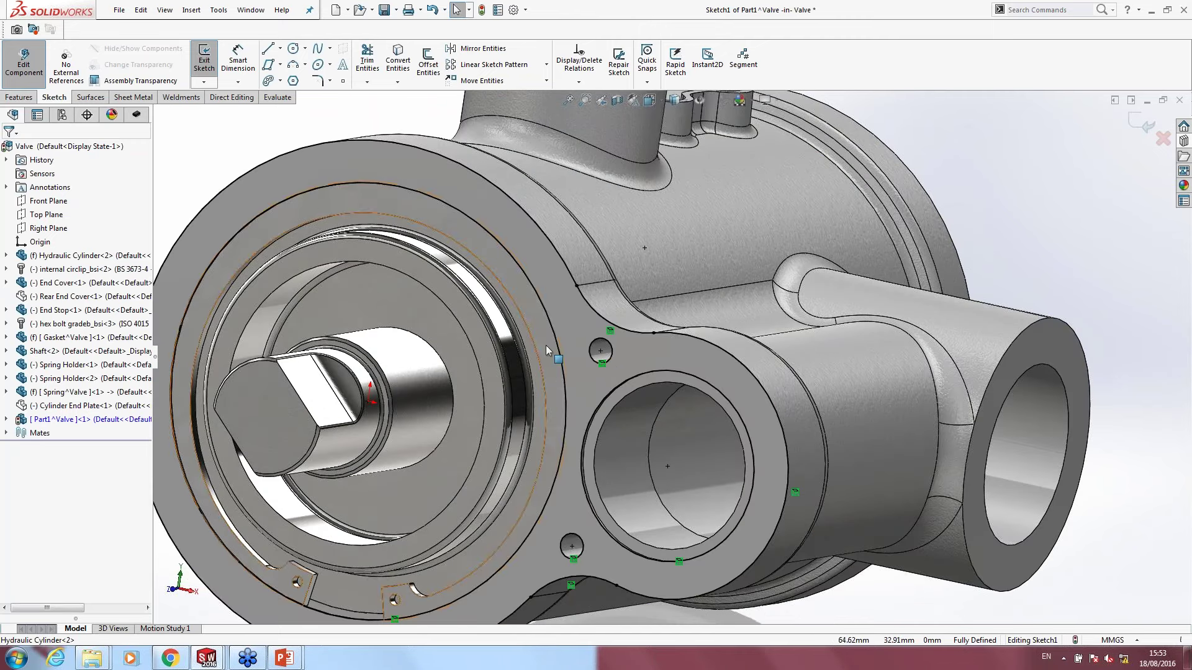
pyautogui.moveTo(525, 296); pyautogui.dragTo(538, 301, button='middle')
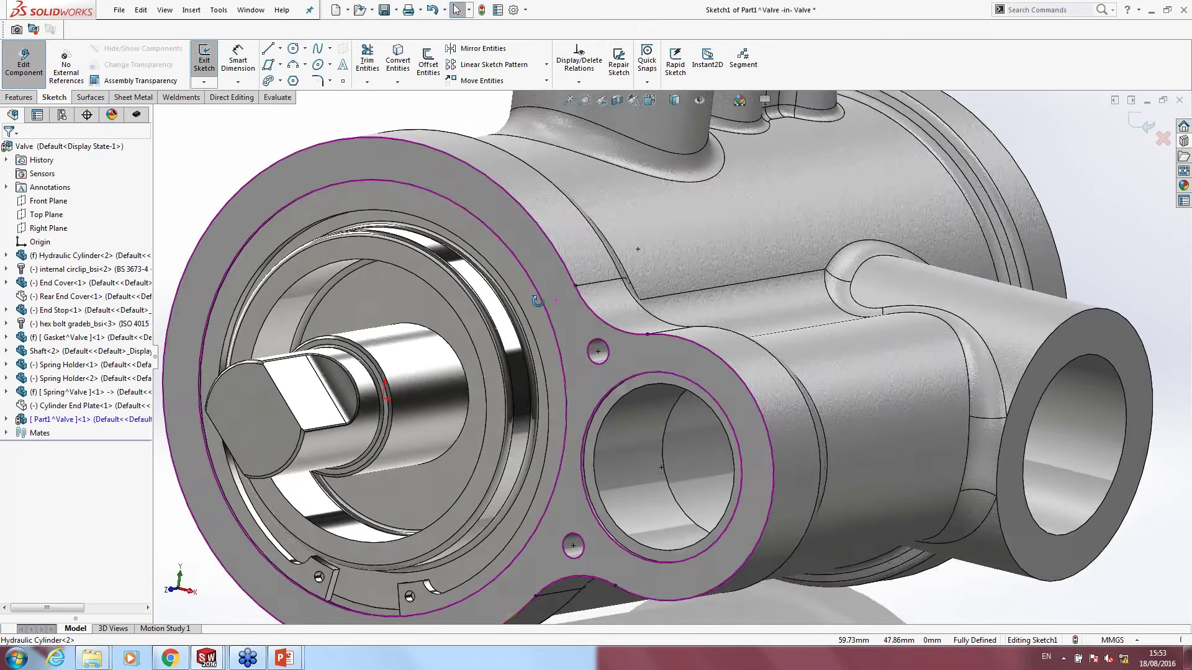
pyautogui.scroll(5, 528, 308)
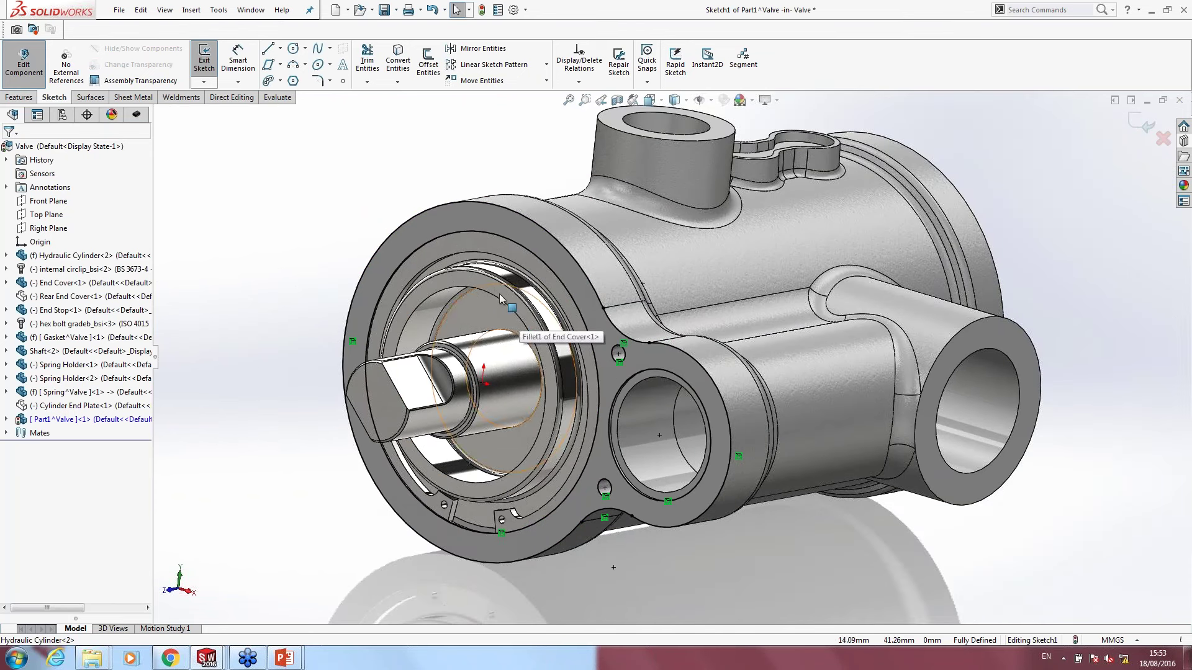
pyautogui.click(9, 98)
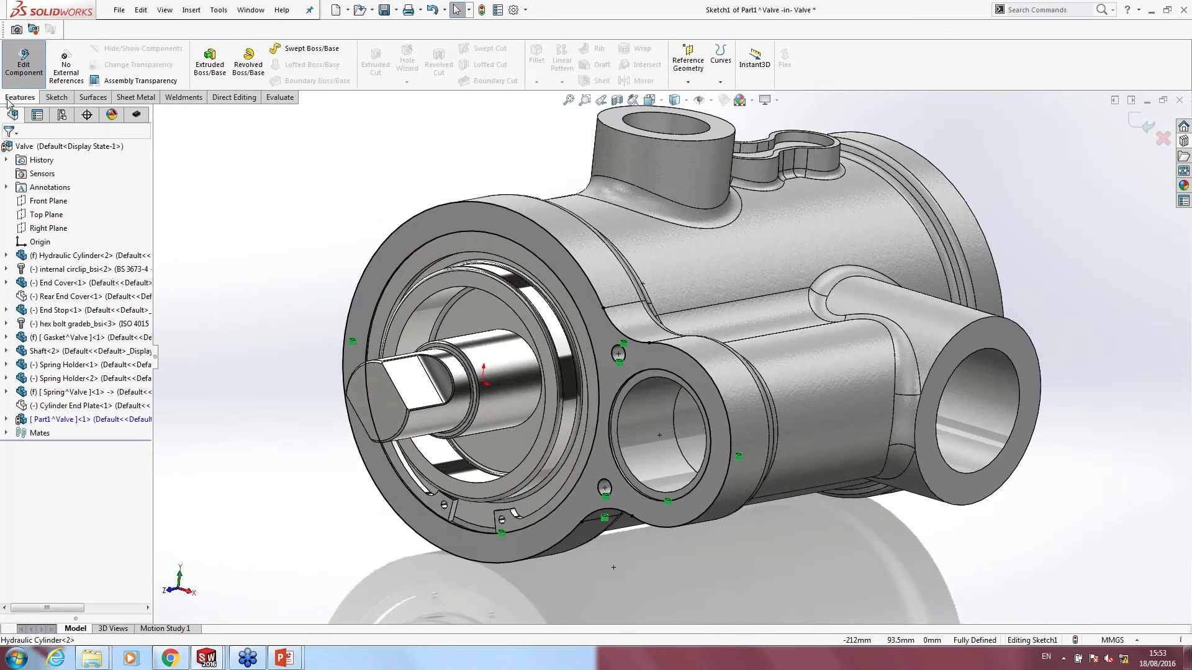
# Step: Extrude the converted flange sketch and exit the new part back to the assembly
pyautogui.click(210, 62)
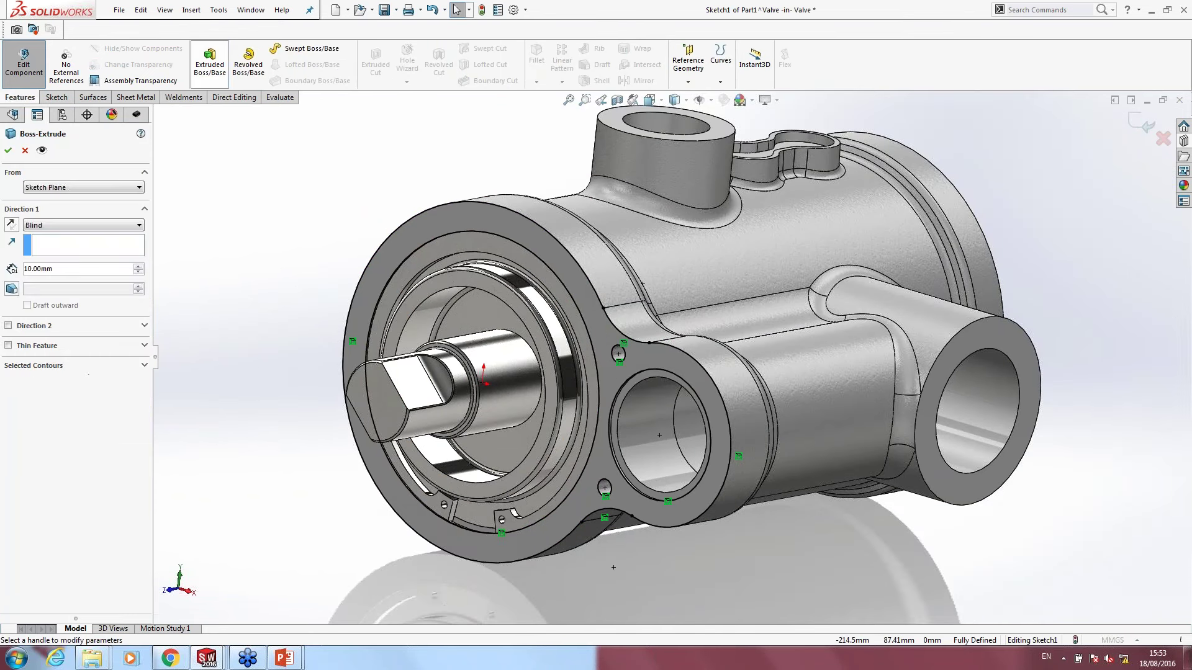
pyautogui.moveTo(418, 251); pyautogui.dragTo(373, 238, button='middle')
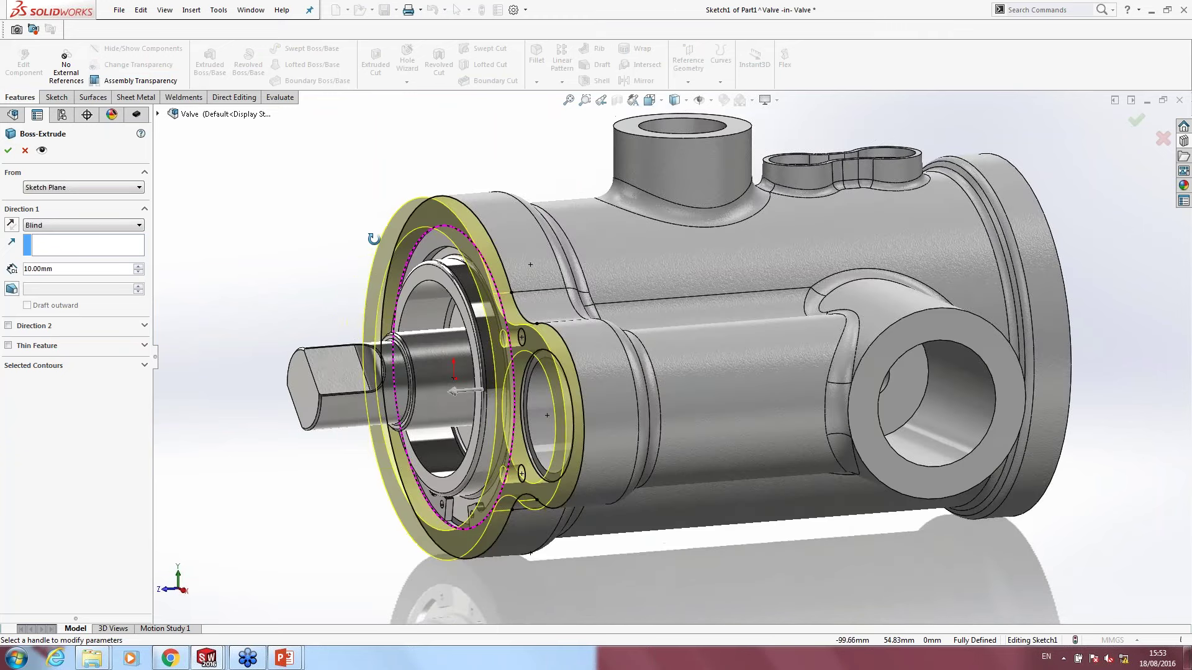
pyautogui.press('Return')
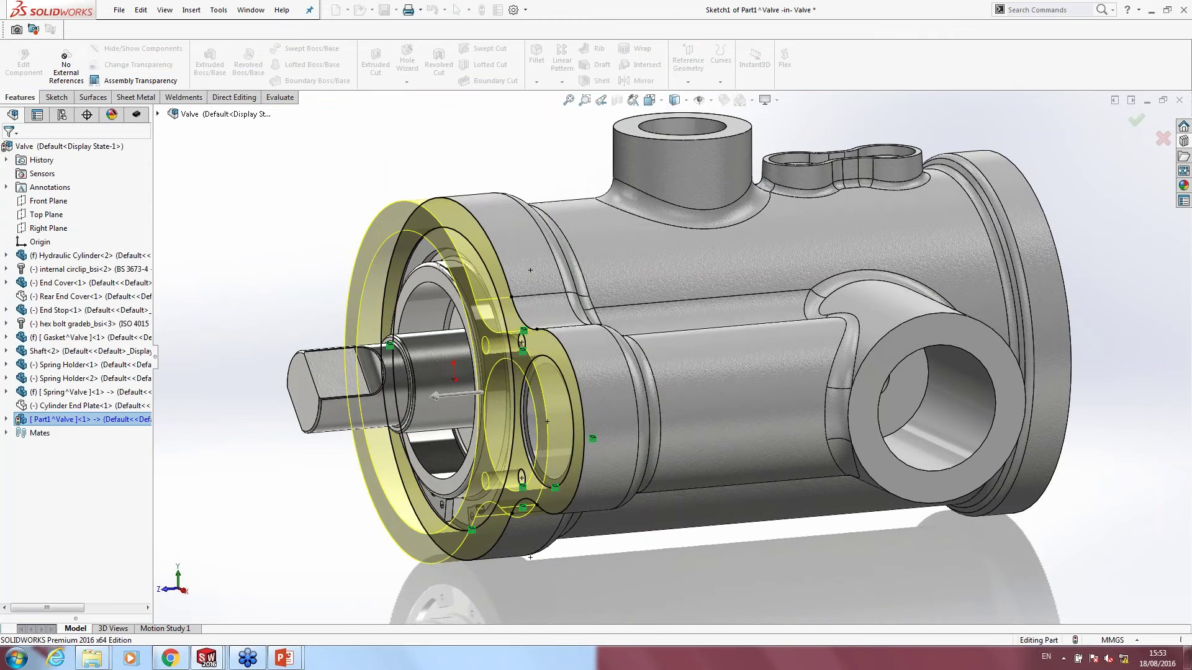
pyautogui.hotkey('ctrl', '7')
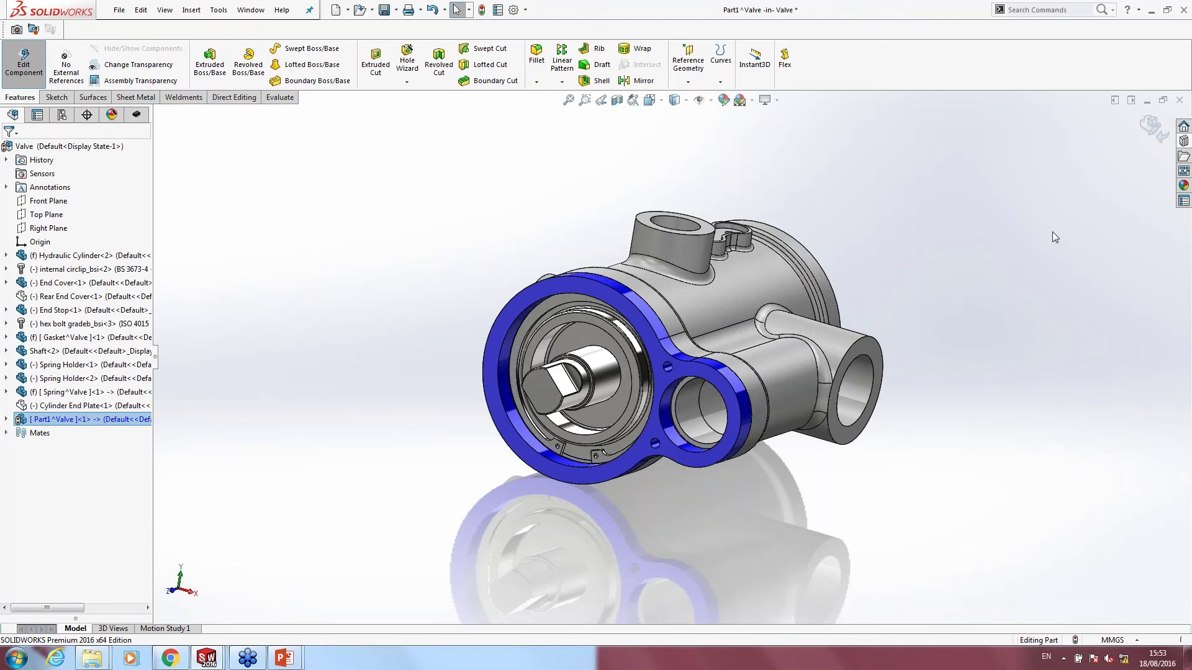
pyautogui.click(1023, 222)
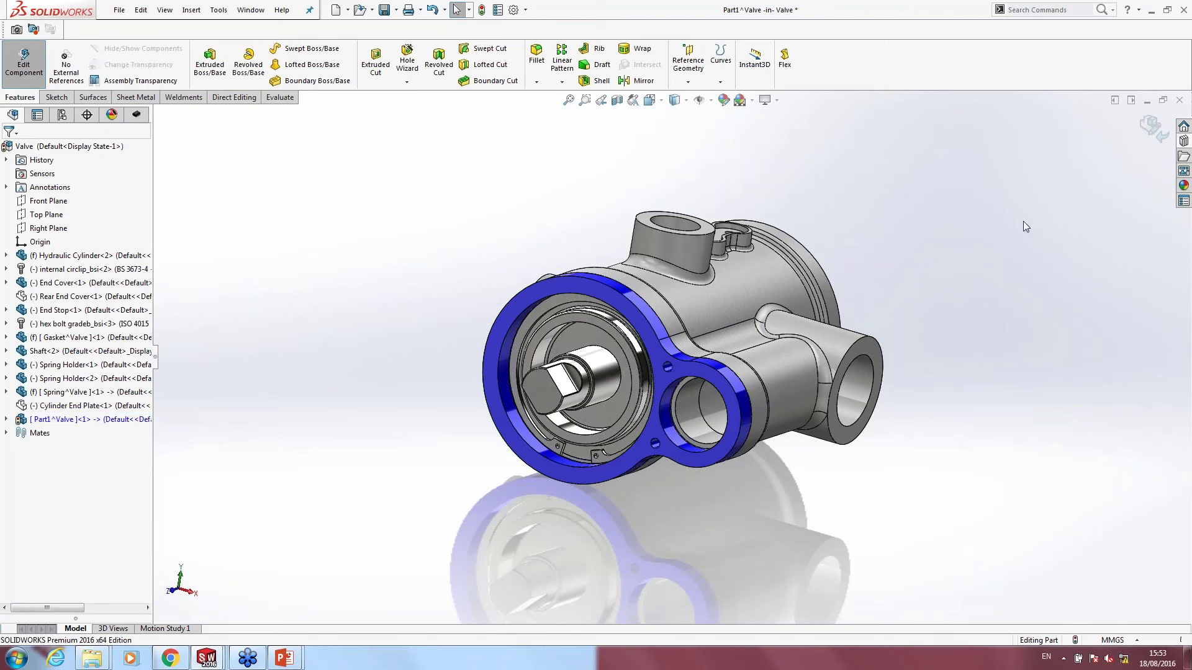
pyautogui.click(1153, 130)
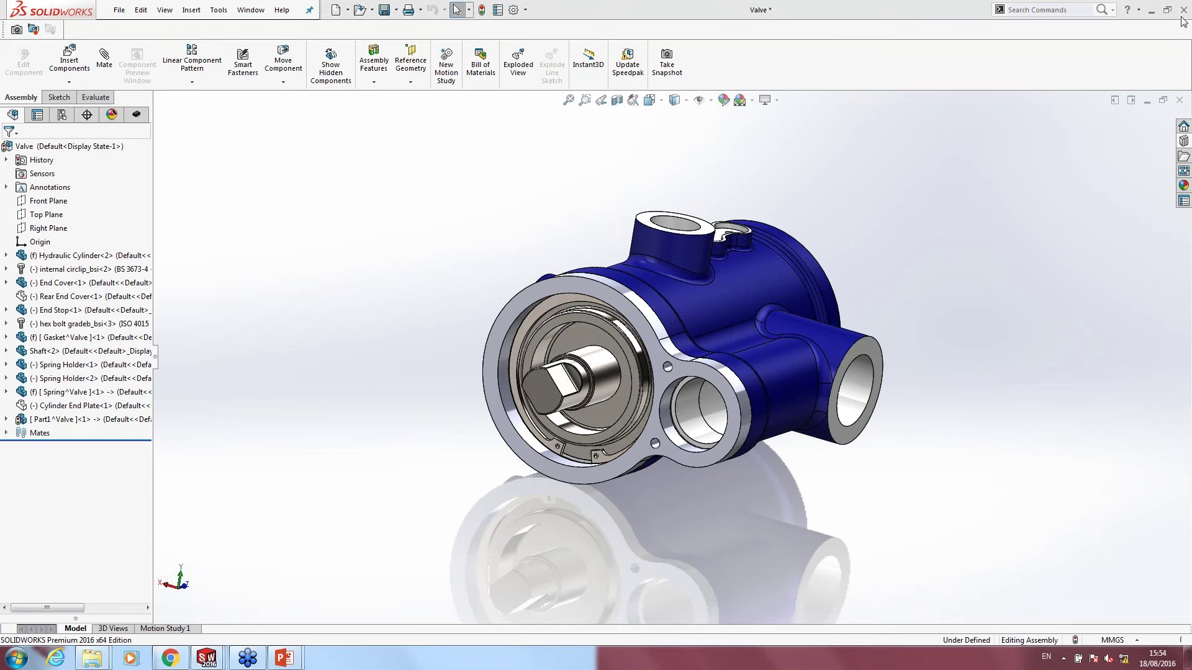
# Step: Close the Valve assembly, answering the save prompt, and close the Hydraulic Cylinder part
pyautogui.click(1179, 99)
pyautogui.click(248, 183)
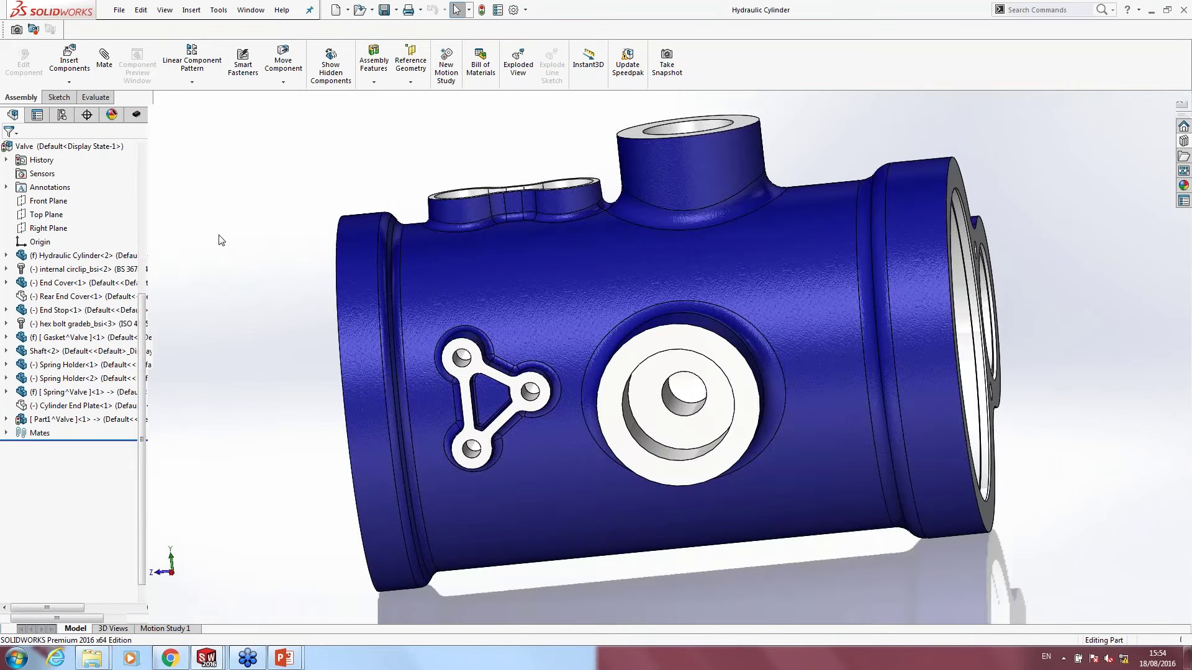
pyautogui.click(541, 353)
pyautogui.moveTo(91, 658)
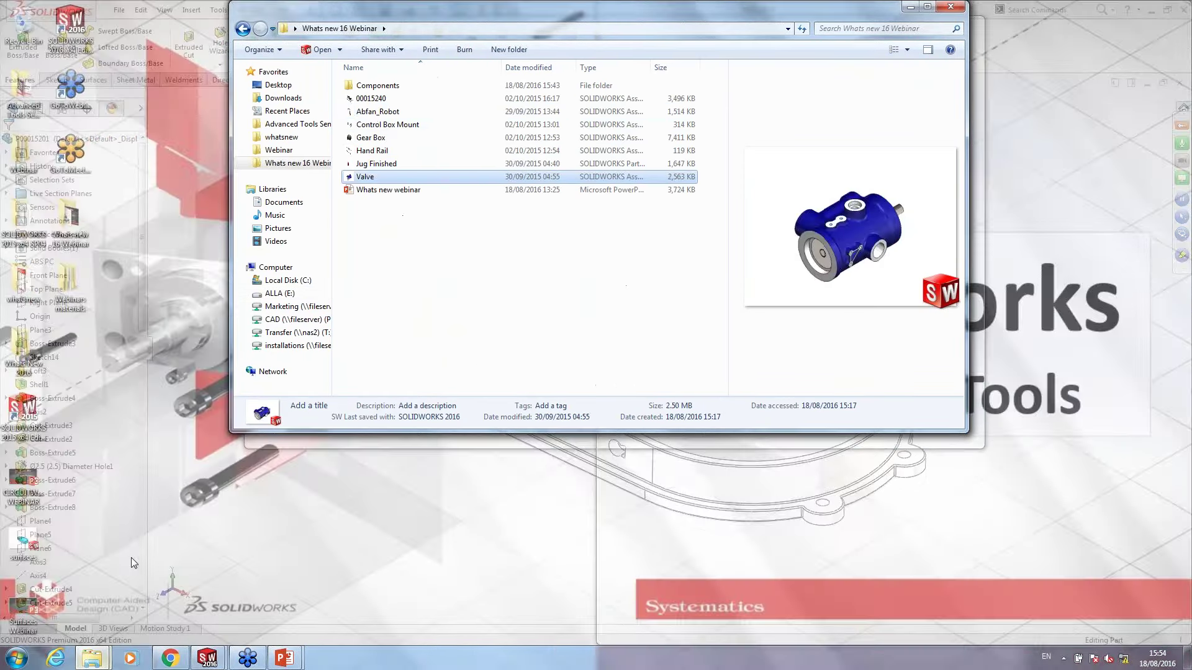
# Step: Open Control Box Mount from the Whats new 16 Webinar folder, then minimize Explorer
pyautogui.click(132, 557)
pyautogui.click(373, 112)
pyautogui.click(372, 126)
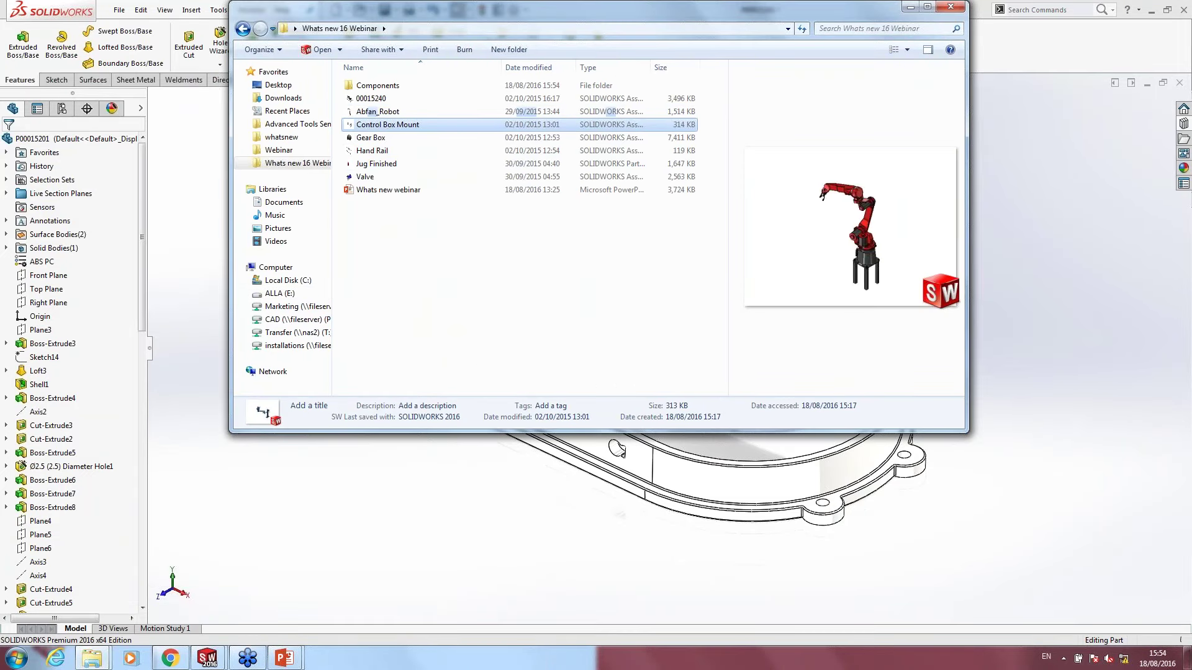
pyautogui.doubleClick(387, 125)
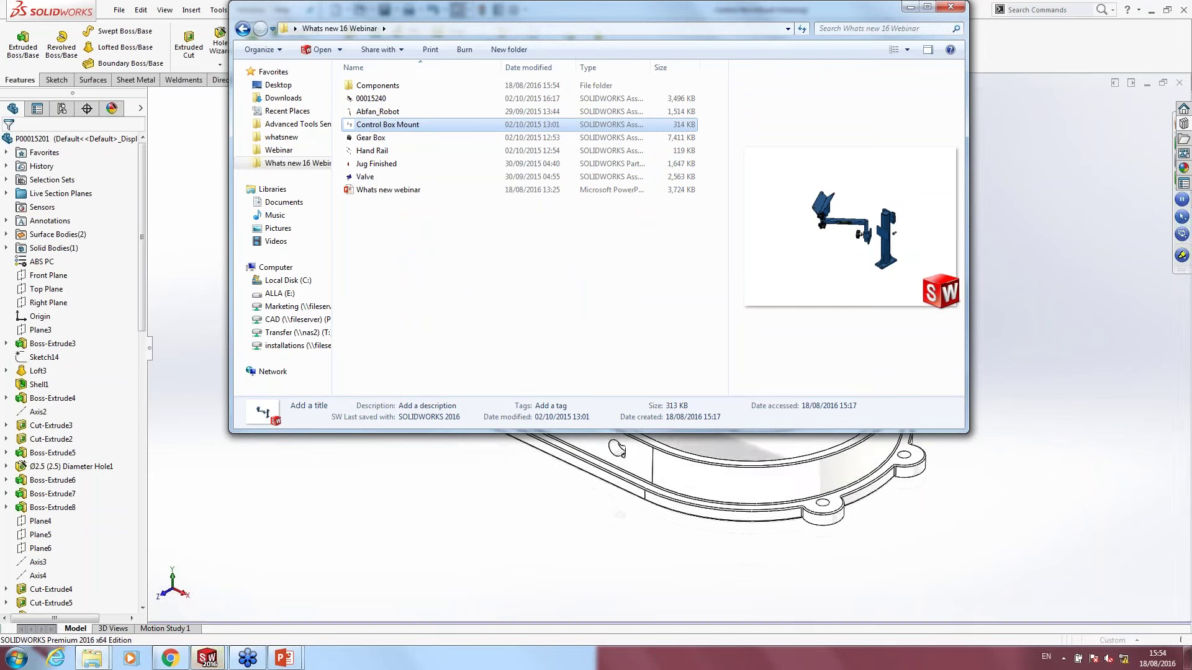
pyautogui.click(910, 7)
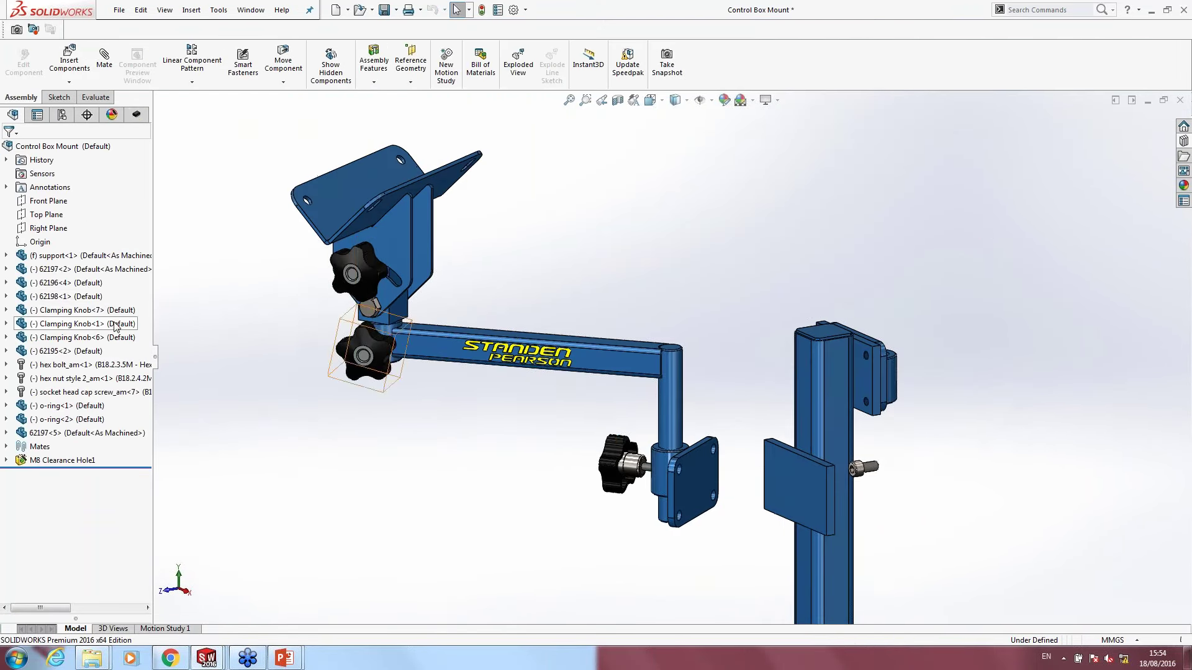
# Step: Hide the socket head cap screw on the column
pyautogui.scroll(5, 490, 484)
pyautogui.moveTo(484, 468); pyautogui.dragTo(649, 328, button='middle')
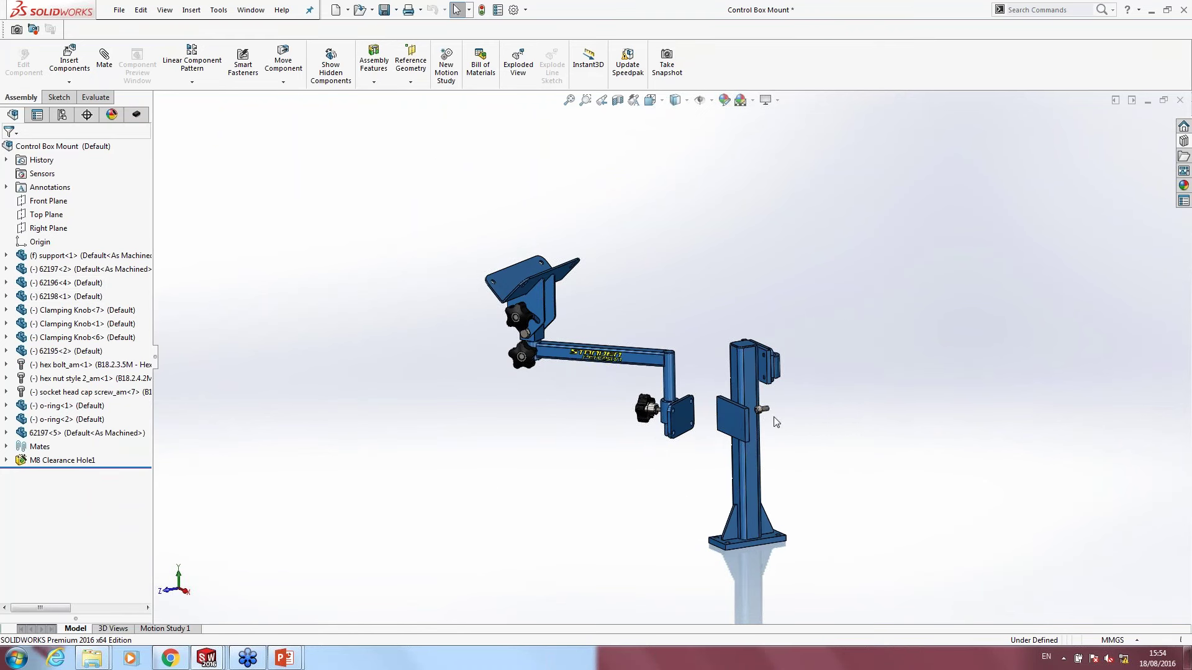
pyautogui.press('Tab')
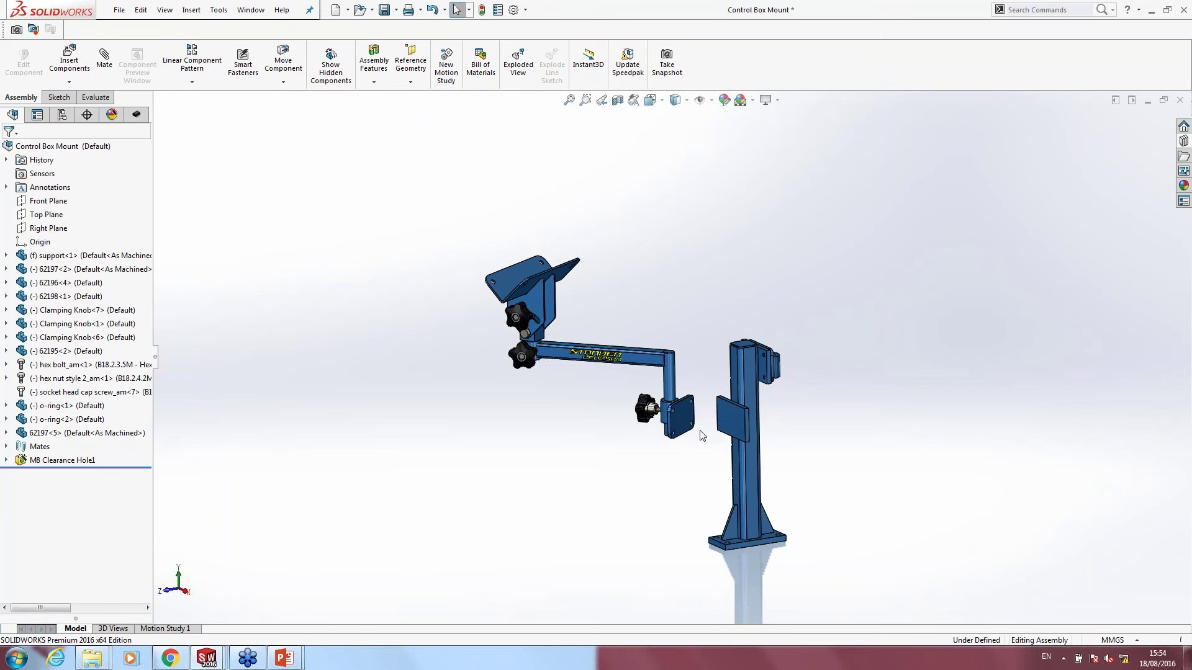
pyautogui.scroll(-3, 683, 416)
pyautogui.scroll(-2, 674, 391)
# Step: Mate the arm's mounting plate face to the column plate with flipped alignment
pyautogui.click(666, 367)
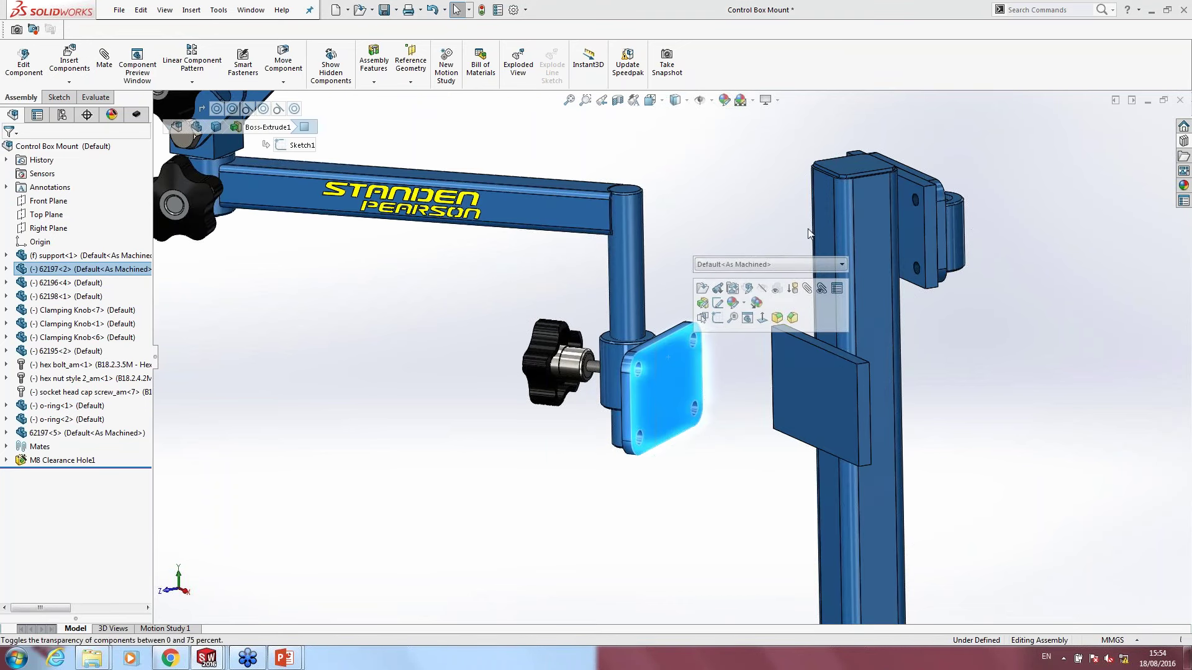
pyautogui.keyDown('ctrl'); pyautogui.click(821, 208); pyautogui.keyUp('ctrl')
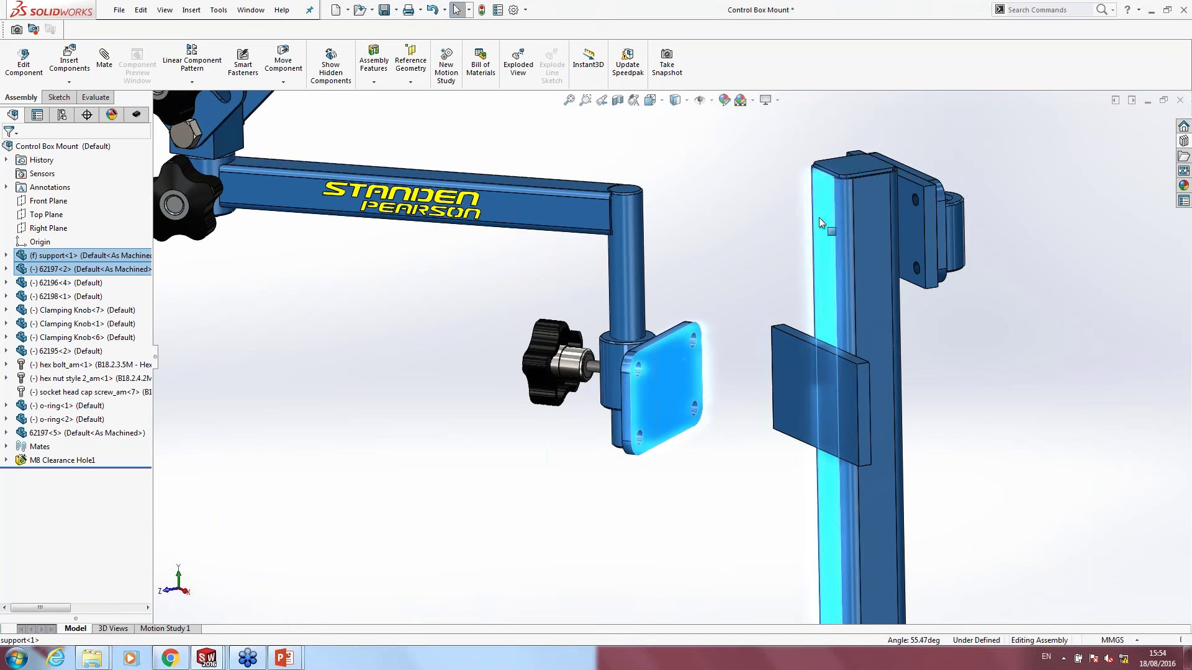
pyautogui.moveTo(881, 207)
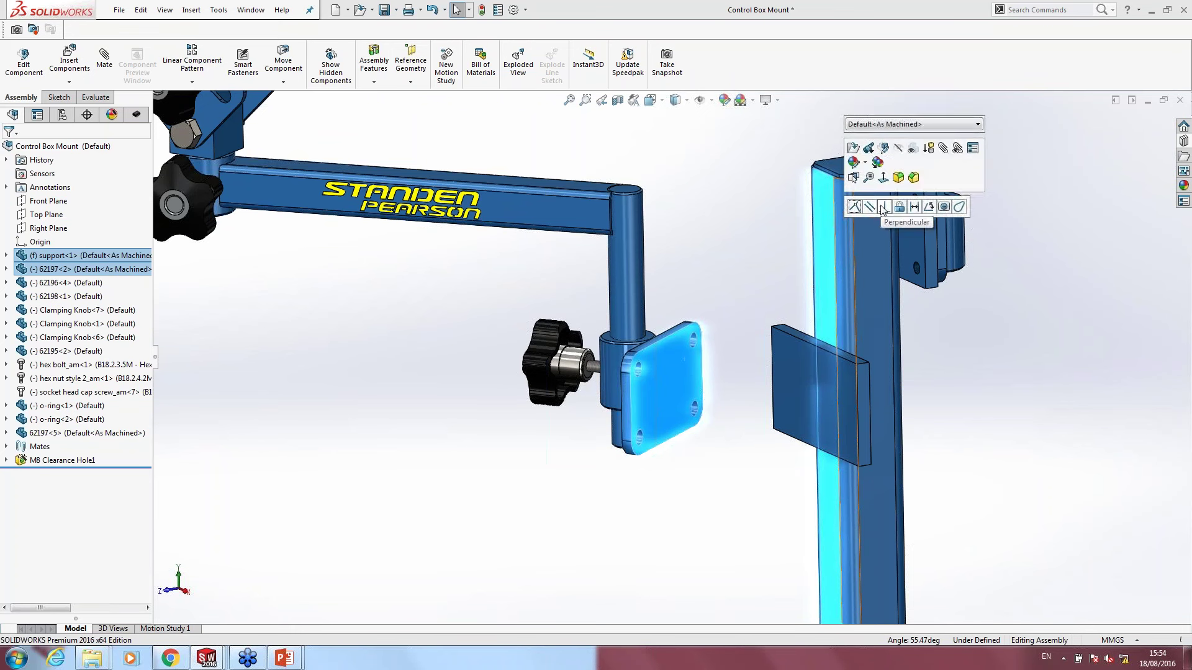
pyautogui.click(779, 199)
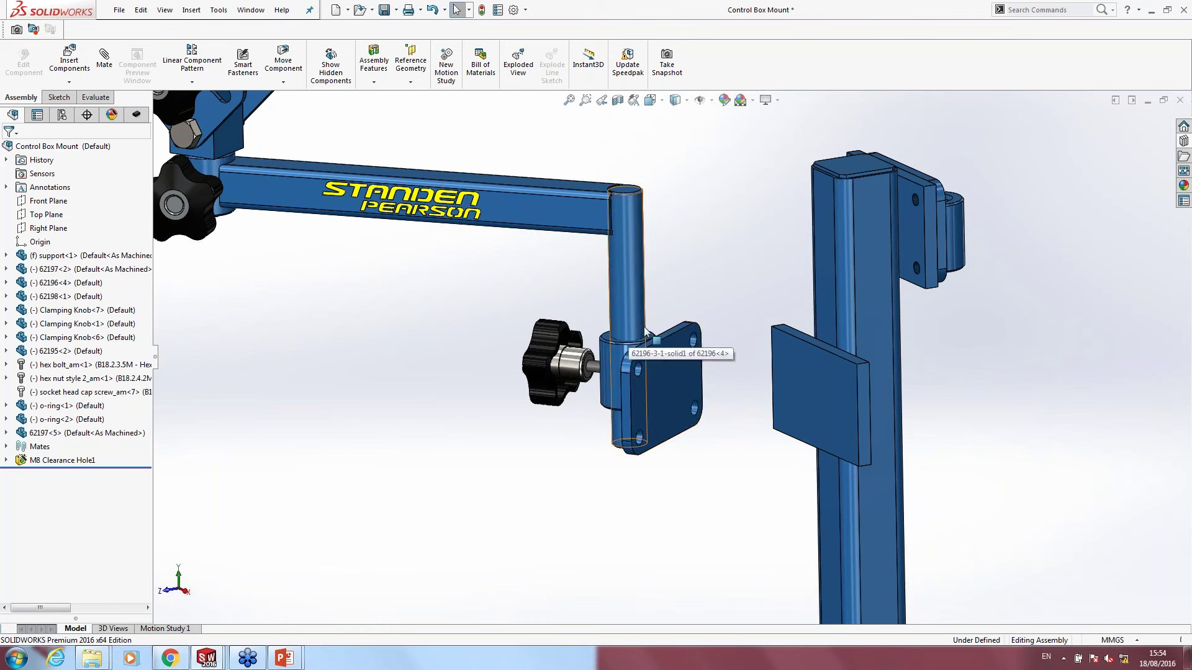
pyautogui.click(669, 375)
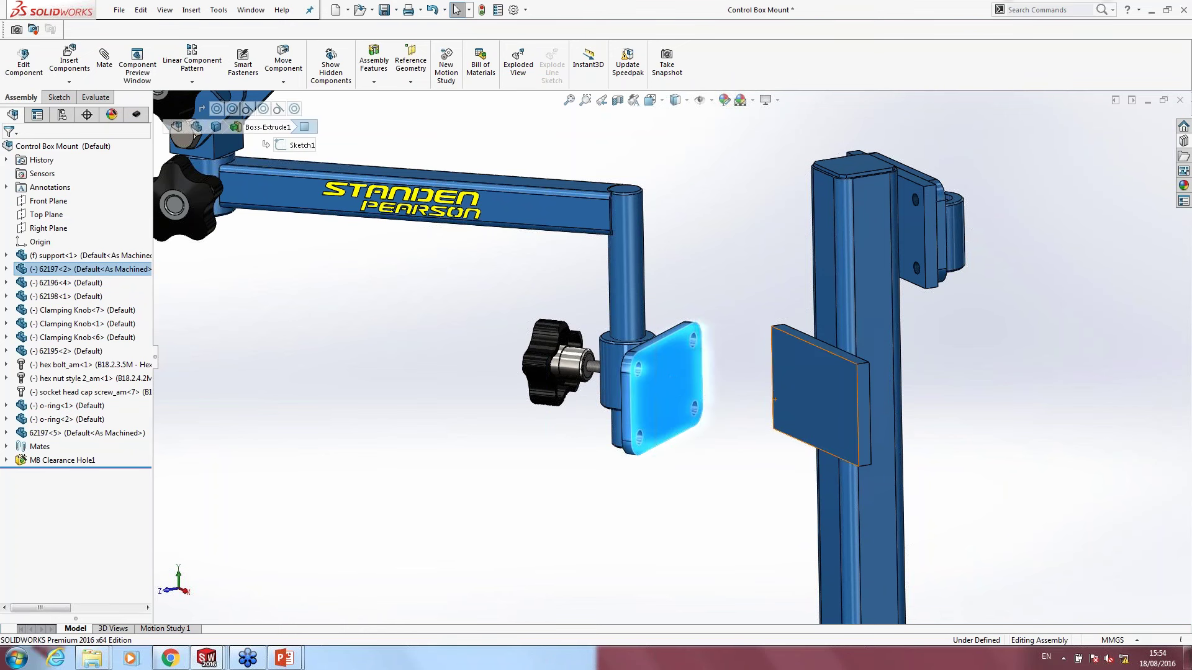
pyautogui.keyDown('ctrl'); pyautogui.click(798, 395); pyautogui.keyUp('ctrl')
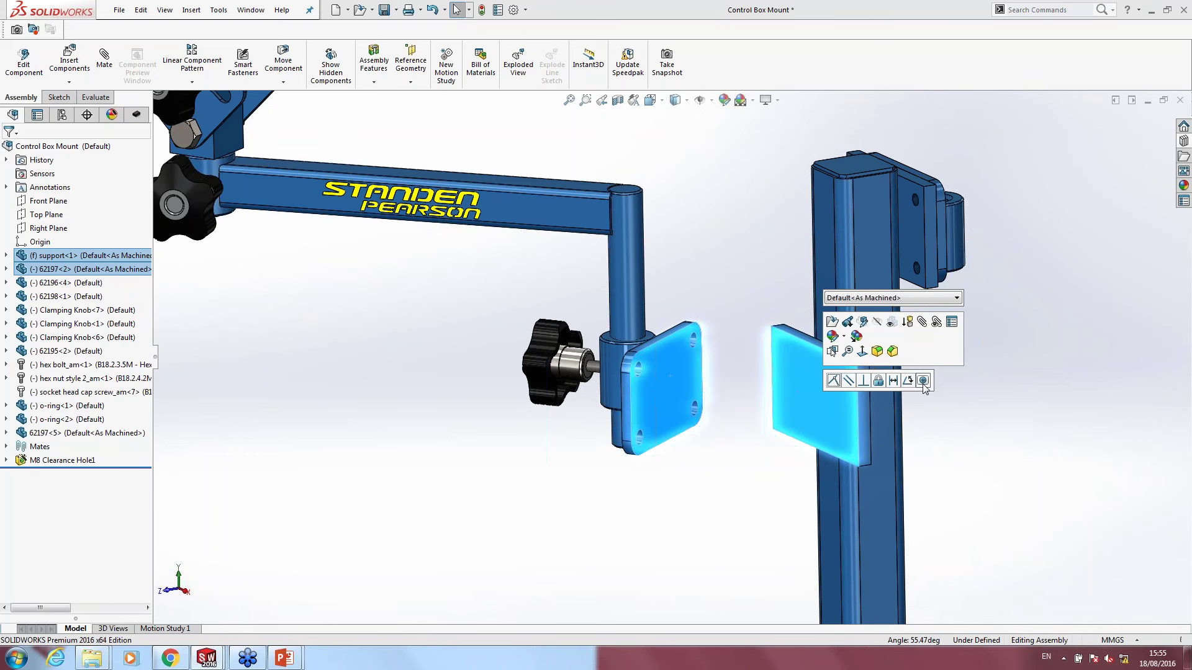
pyautogui.click(923, 382)
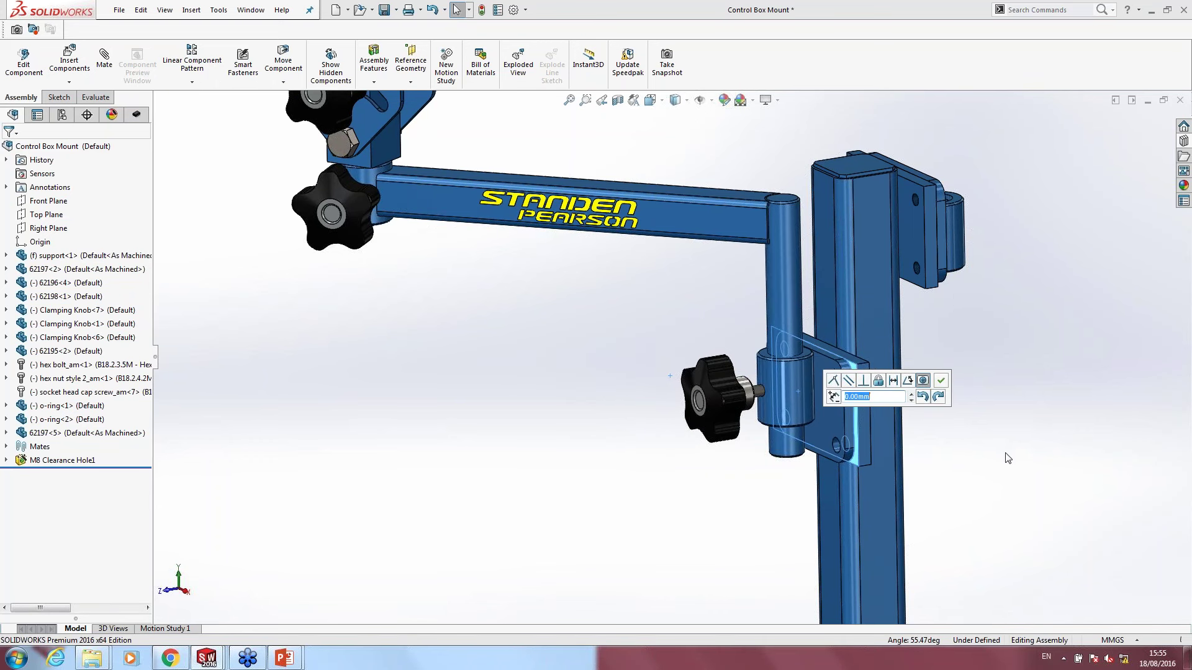
pyautogui.click(938, 397)
pyautogui.click(941, 380)
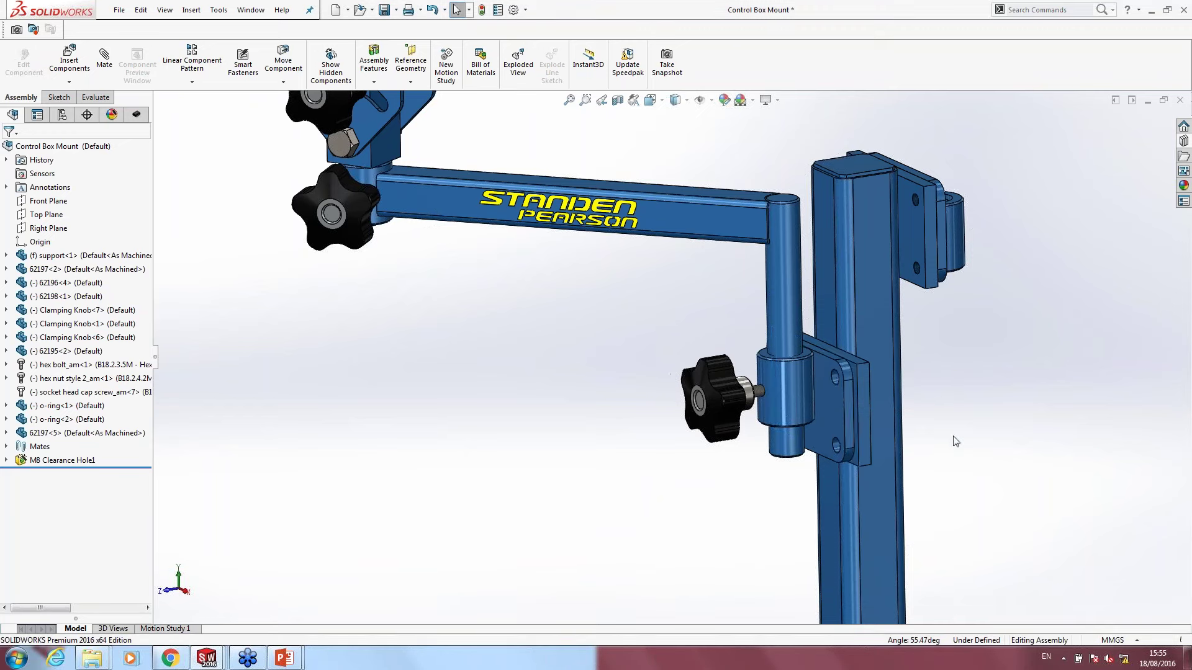
pyautogui.moveTo(966, 455); pyautogui.dragTo(937, 477, button='middle')
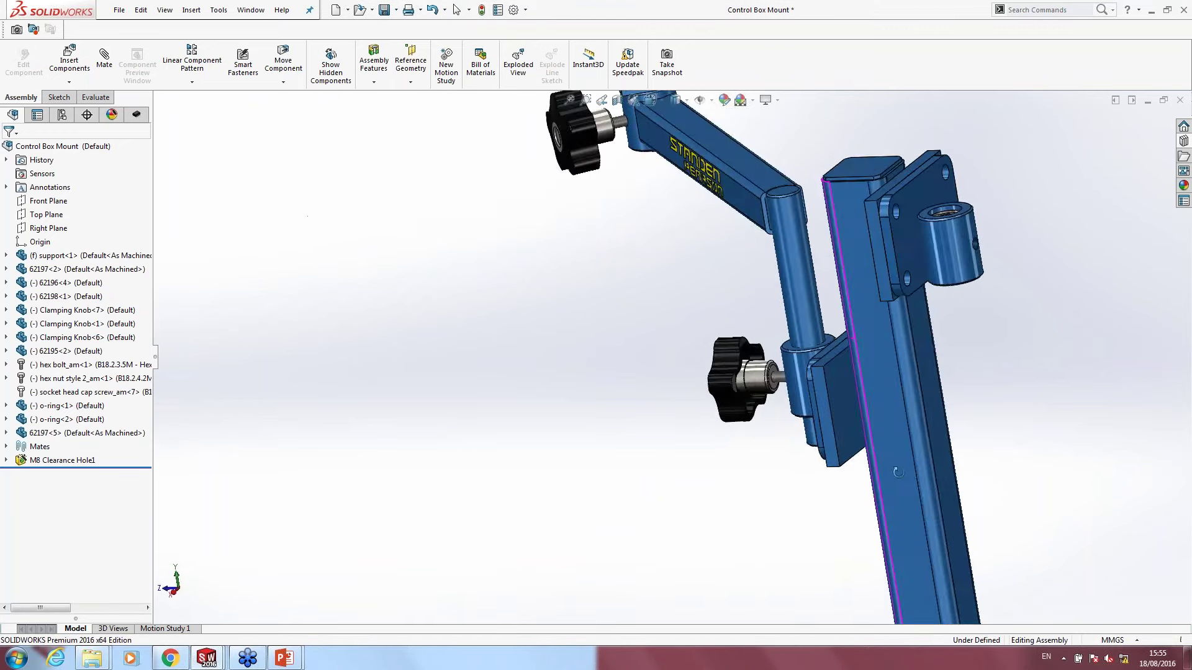
pyautogui.press('f')
pyautogui.moveTo(925, 500); pyautogui.dragTo(944, 482, button='middle')
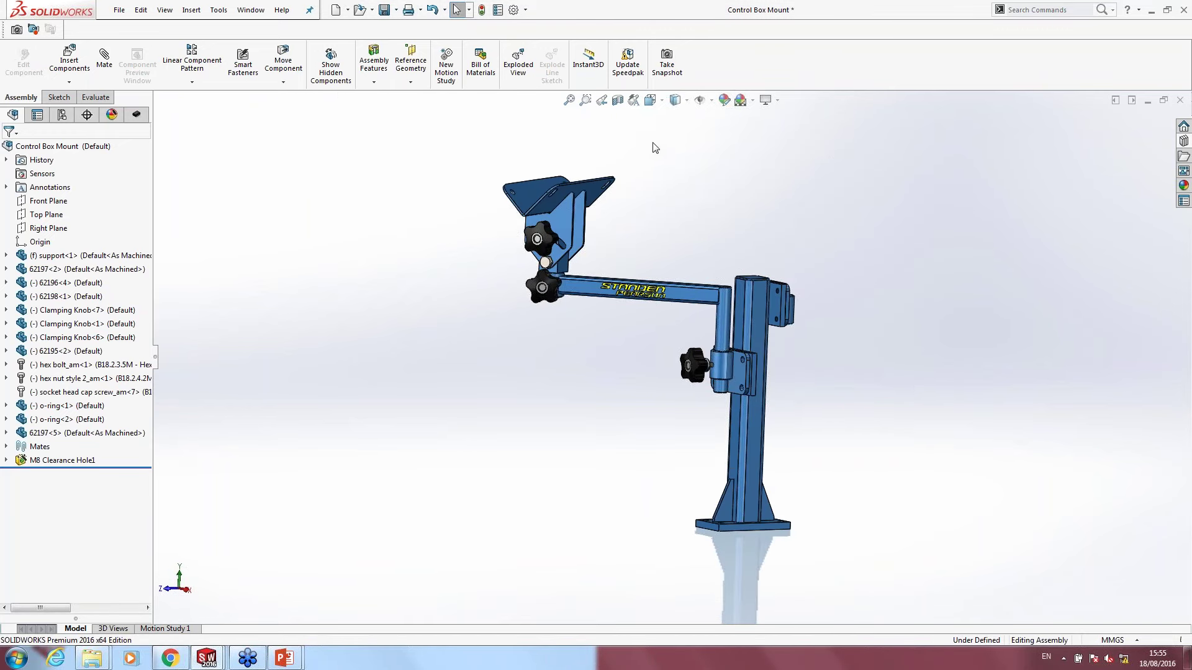
# Step: Copy and paste the arm, bracket and knob group
pyautogui.moveTo(658, 176); pyautogui.dragTo(466, 334)
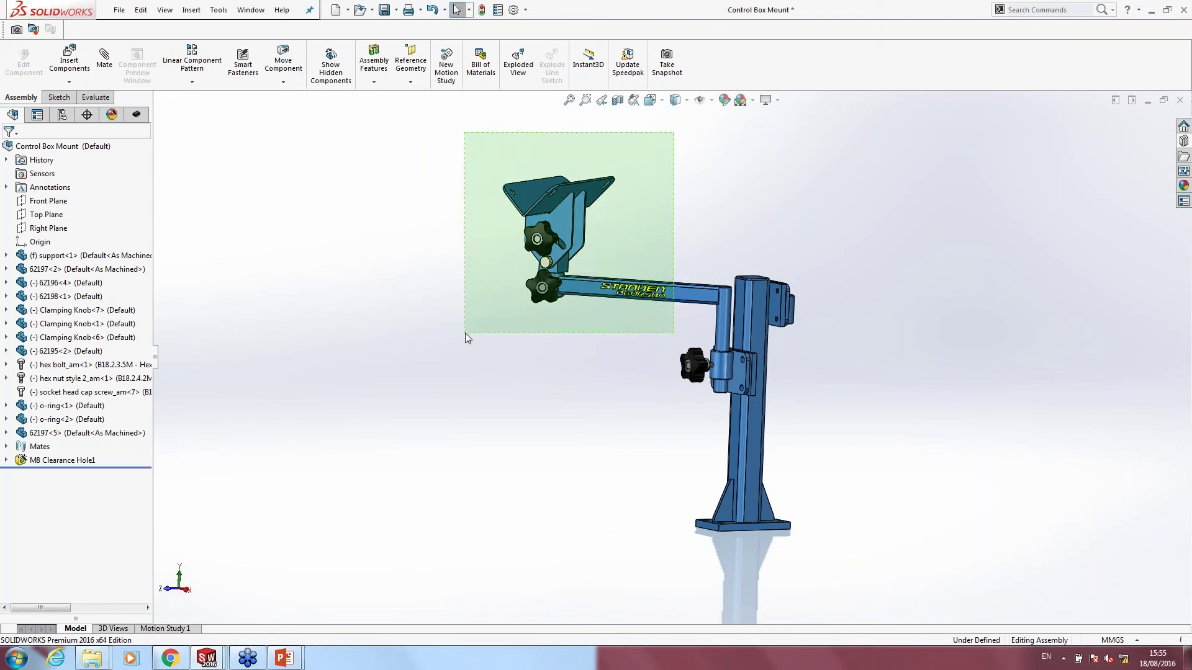
pyautogui.click(676, 168)
pyautogui.moveTo(715, 123); pyautogui.dragTo(437, 315)
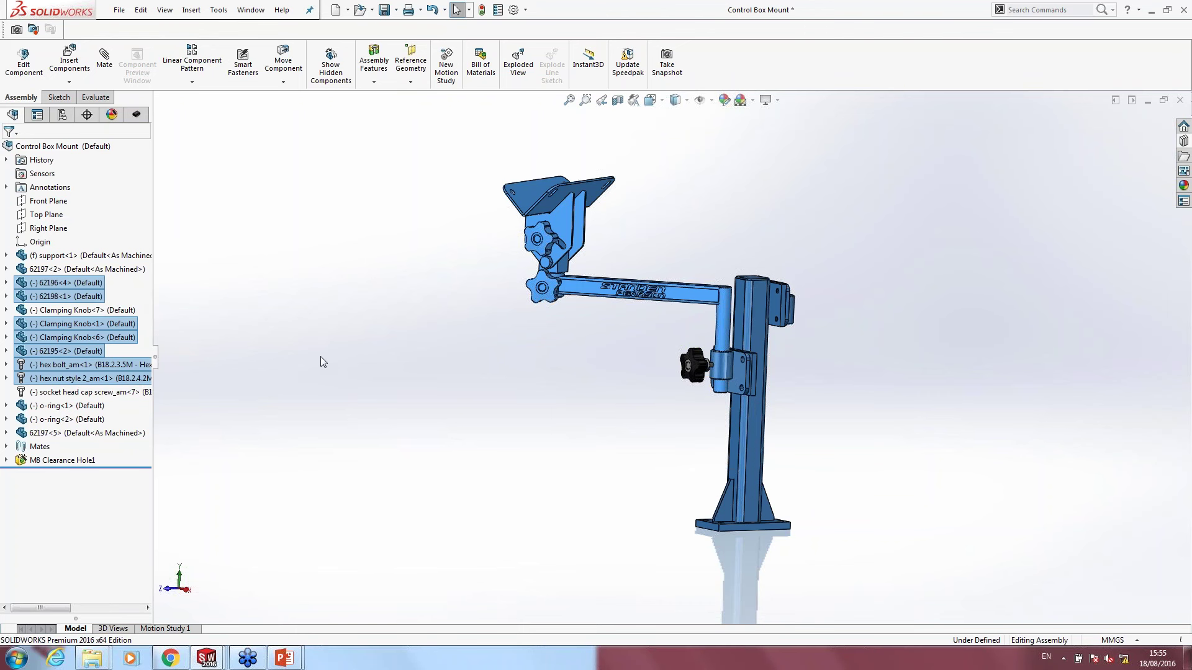
pyautogui.click(961, 265)
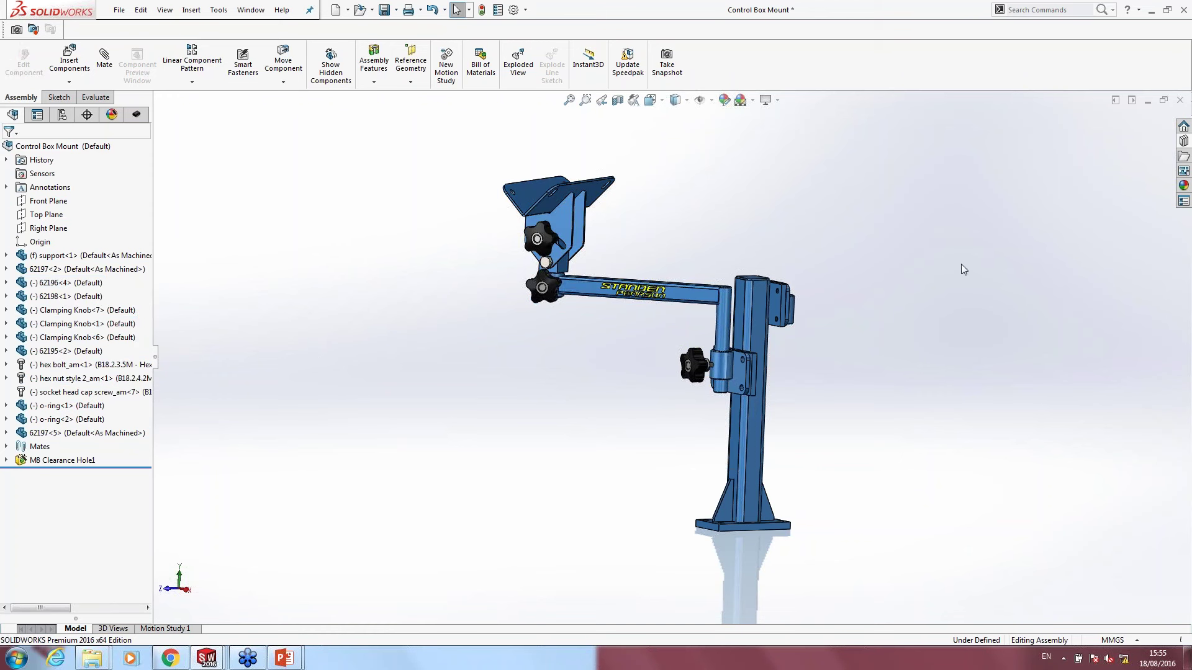
pyautogui.press('z')
pyautogui.press('z')
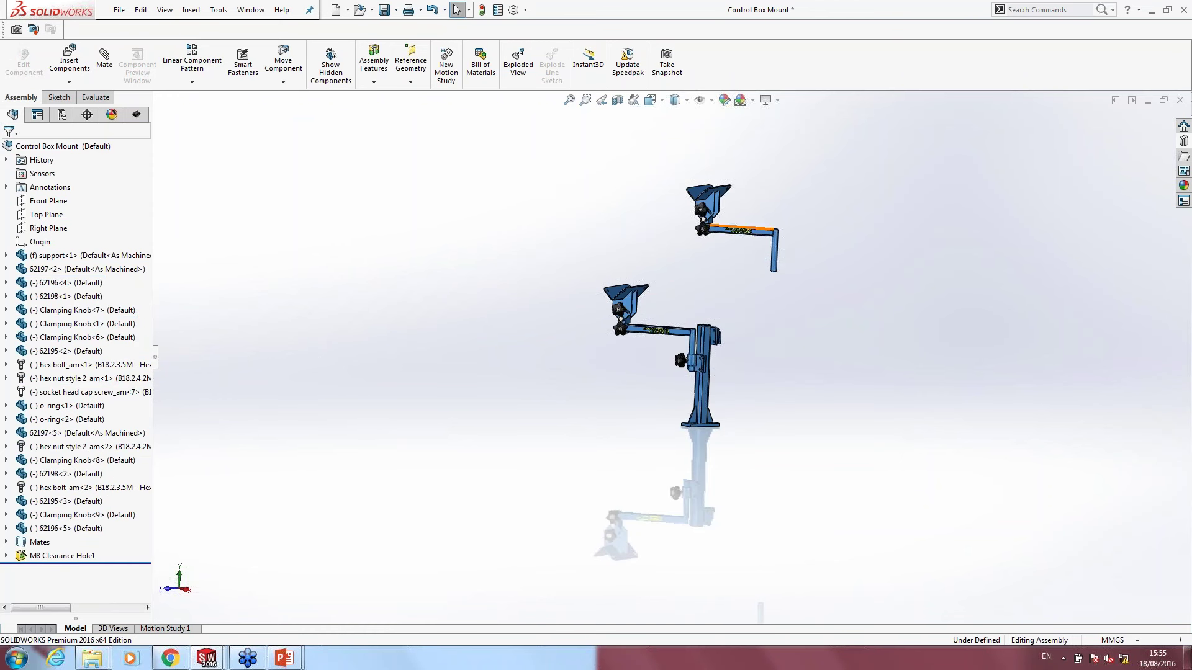
# Step: Move the copied arm and bracket down beside the upright post
pyautogui.moveTo(738, 230); pyautogui.dragTo(757, 320)
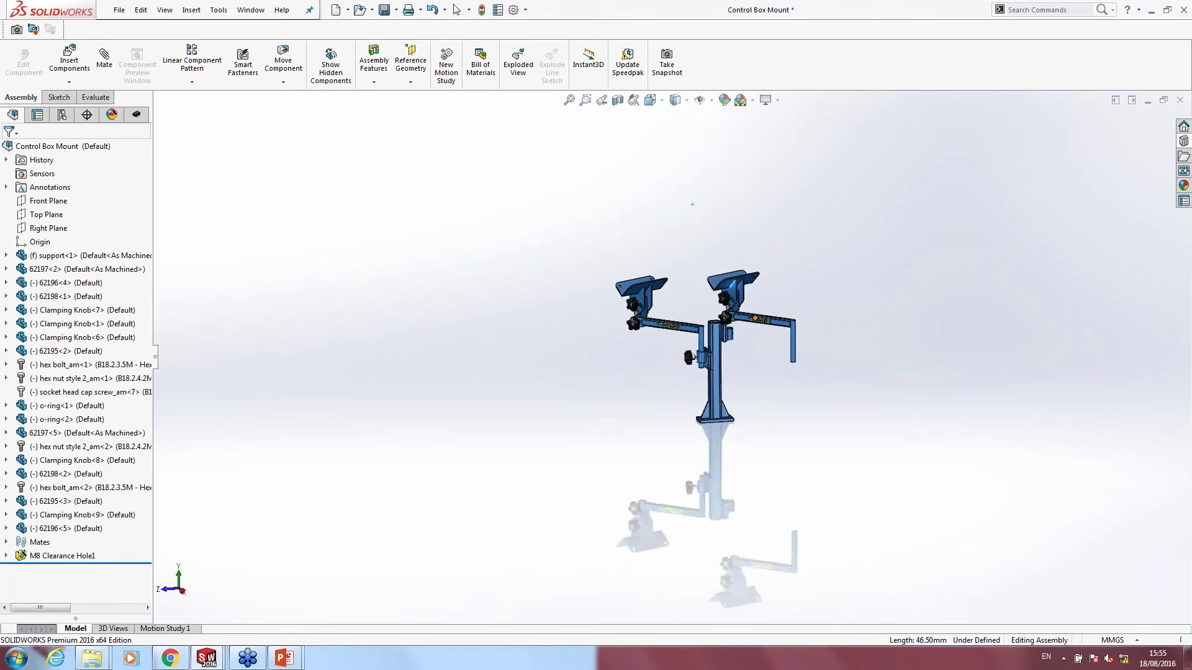
pyautogui.scroll(-5, 701, 335)
pyautogui.click(687, 319)
pyautogui.click(6, 501)
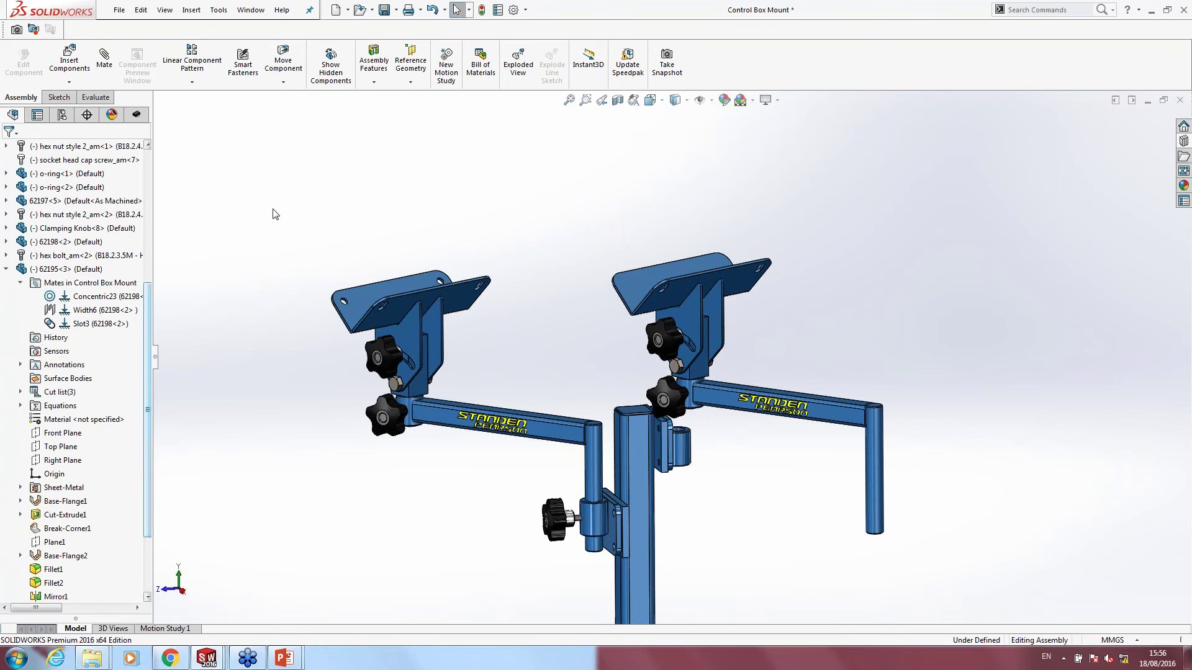
pyautogui.moveTo(669, 422); pyautogui.dragTo(750, 379)
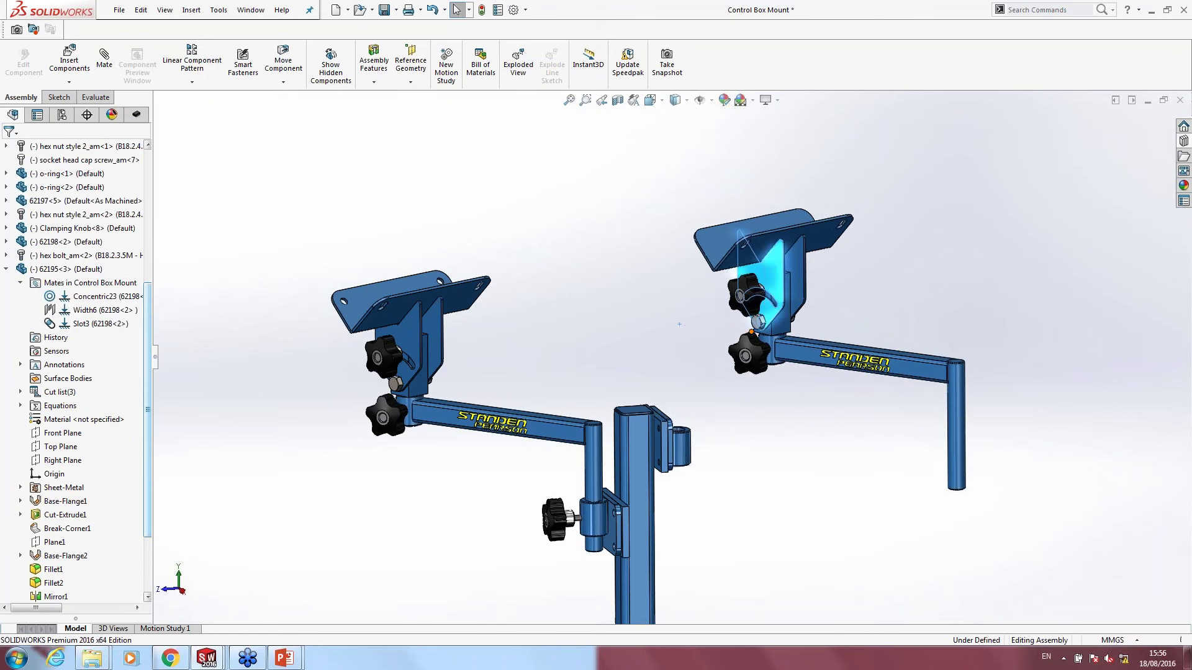
pyautogui.click(627, 242)
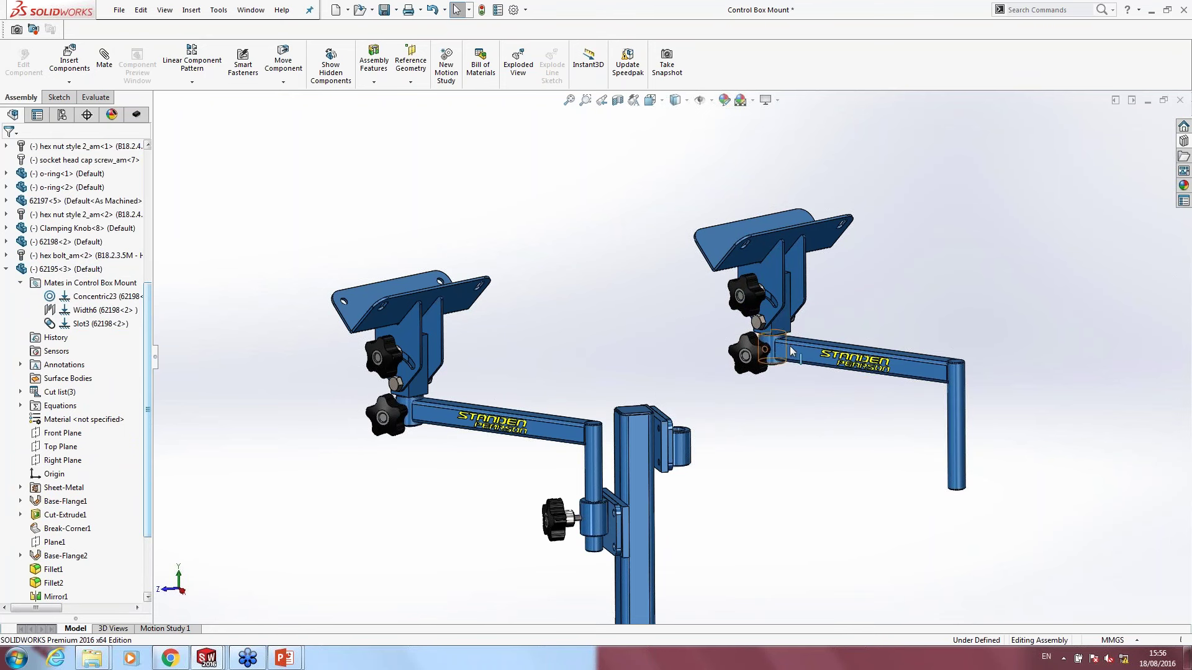
pyautogui.moveTo(899, 464); pyautogui.dragTo(895, 459, button='middle')
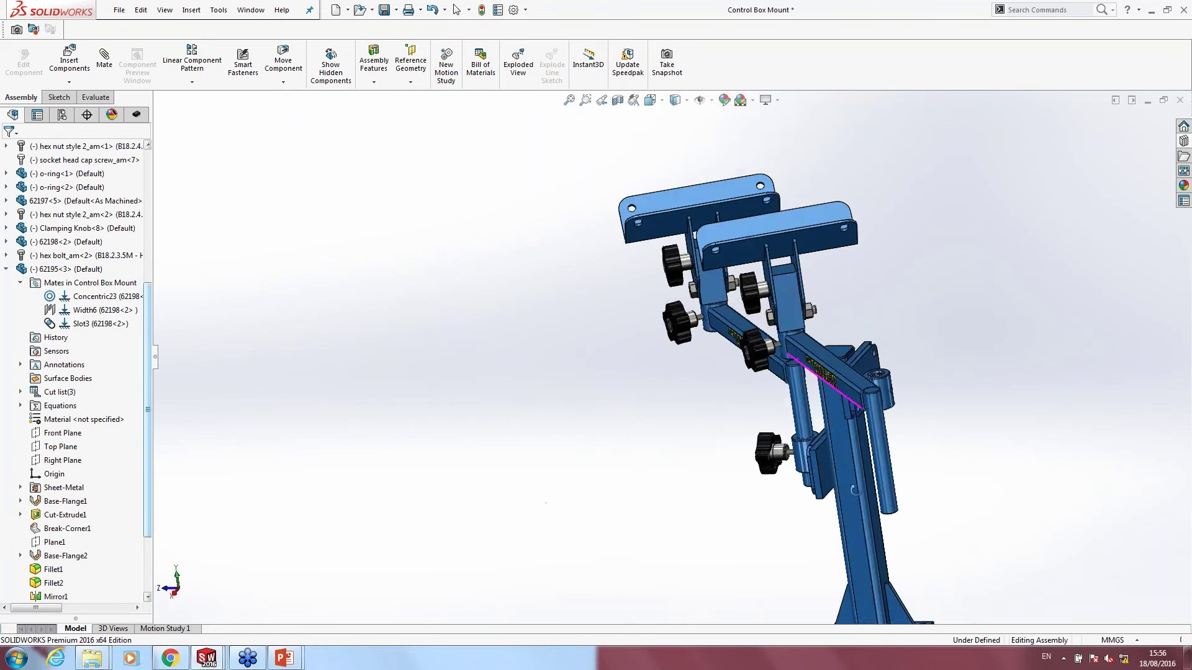
pyautogui.moveTo(945, 434); pyautogui.dragTo(859, 386)
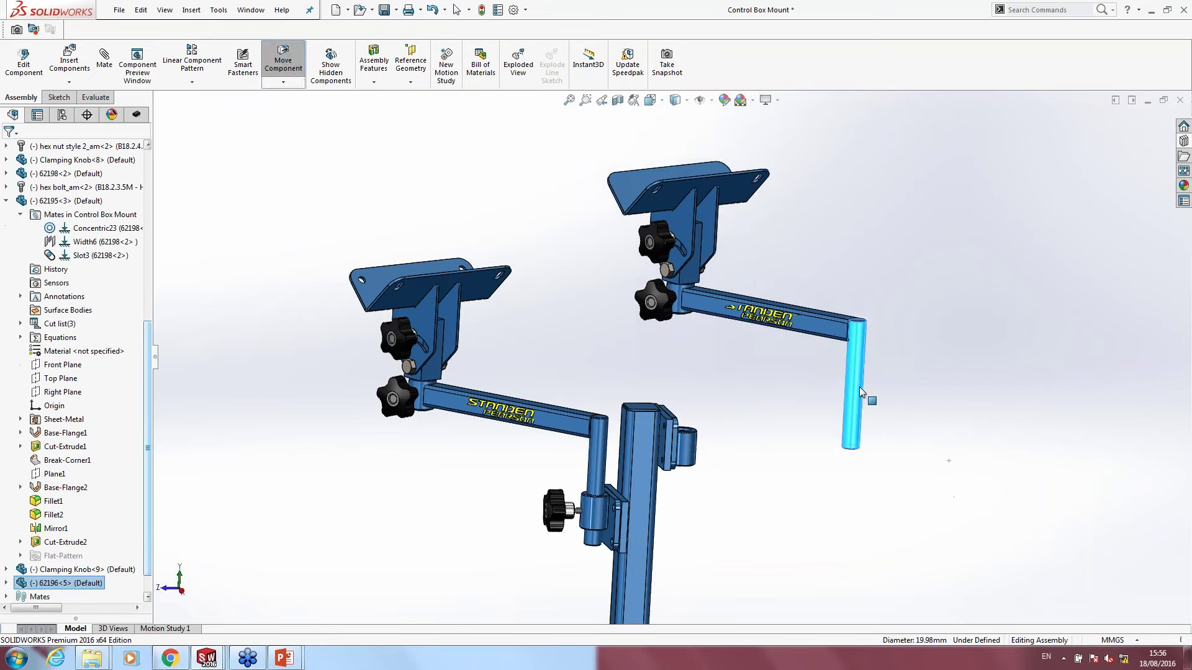
pyautogui.moveTo(948, 460); pyautogui.dragTo(785, 281, button='middle')
pyautogui.click(785, 280)
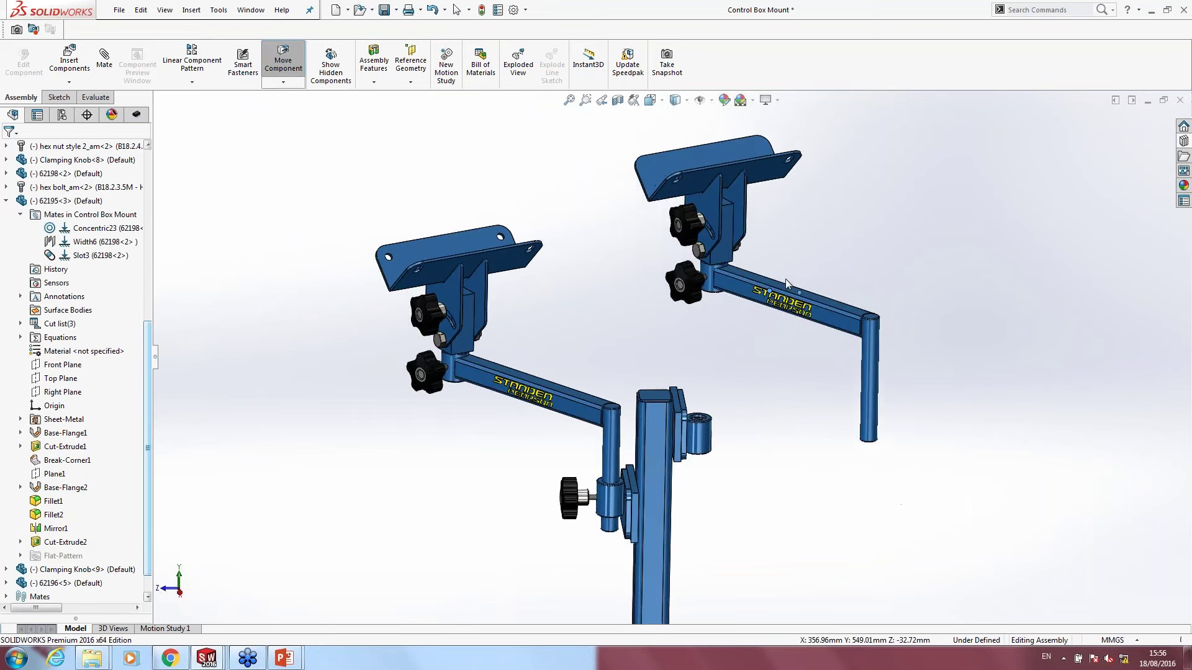
pyautogui.scroll(-5, 764, 418)
# Step: Make the copied arm's pole concentric with the post collar and swing it to a new angle
pyautogui.click(1055, 357)
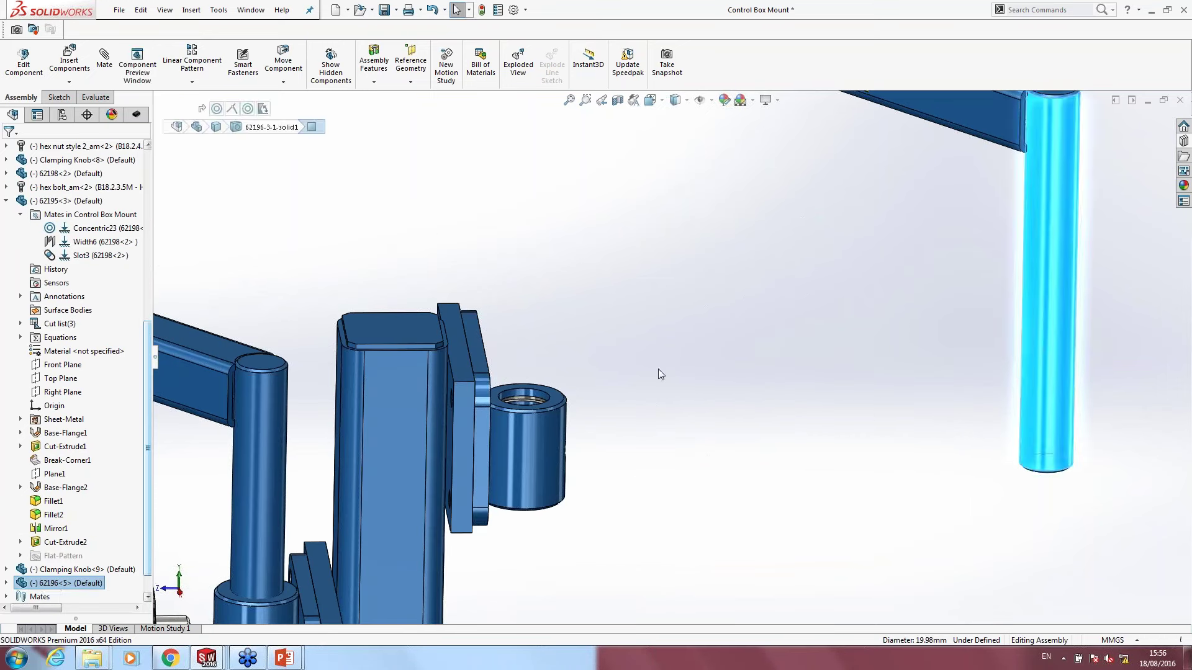
pyautogui.scroll(1, 658, 372)
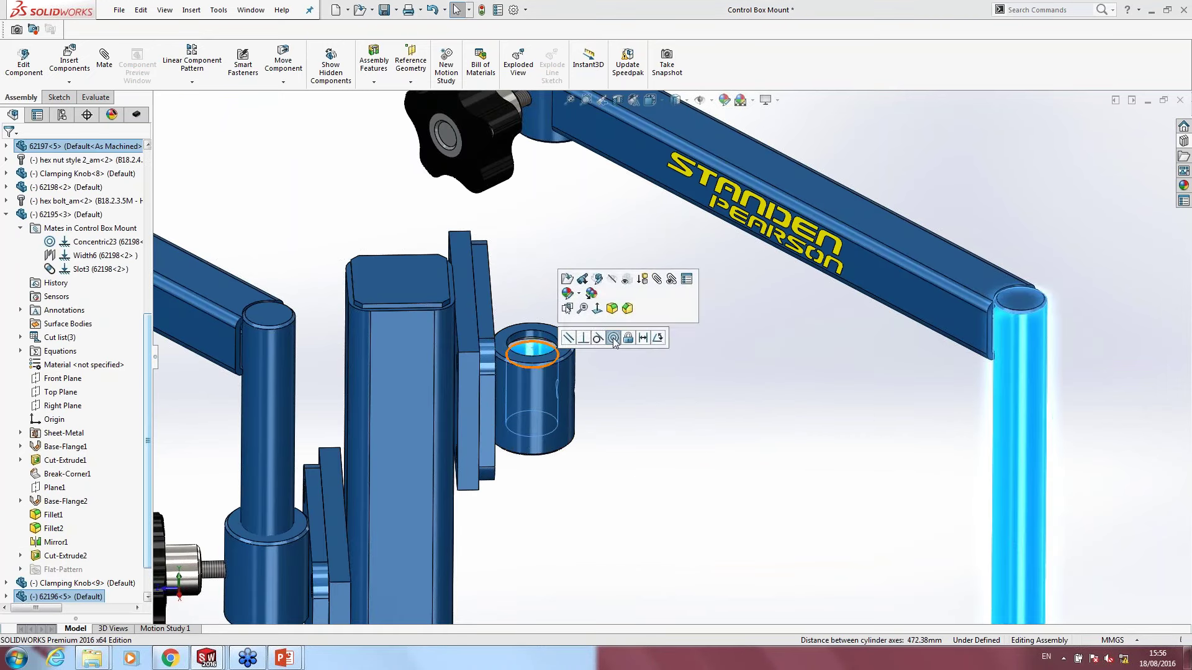
pyautogui.click(612, 333)
pyautogui.scroll(3, 617, 359)
pyautogui.scroll(2, 616, 360)
pyautogui.click(646, 338)
pyautogui.moveTo(648, 338)
pyautogui.mouseDown()
pyautogui.moveTo(526, 258)
pyautogui.moveTo(743, 253)
pyautogui.moveTo(761, 227)
pyautogui.mouseUp()
pyautogui.click(702, 360)
pyautogui.scroll(-1, 635, 312)
pyautogui.scroll(-2, 636, 311)
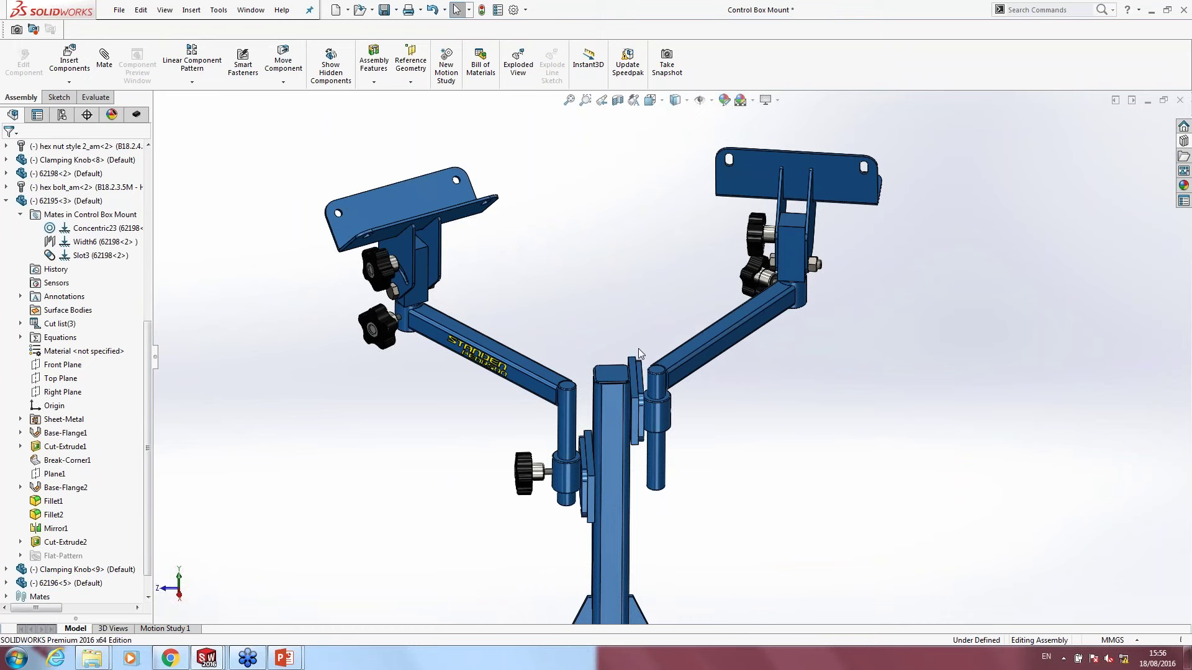
pyautogui.moveTo(544, 390)
pyautogui.mouseDown()
pyautogui.moveTo(543, 343)
pyautogui.moveTo(527, 376)
pyautogui.moveTo(516, 321)
pyautogui.moveTo(511, 388)
pyautogui.moveTo(524, 372)
pyautogui.mouseUp()
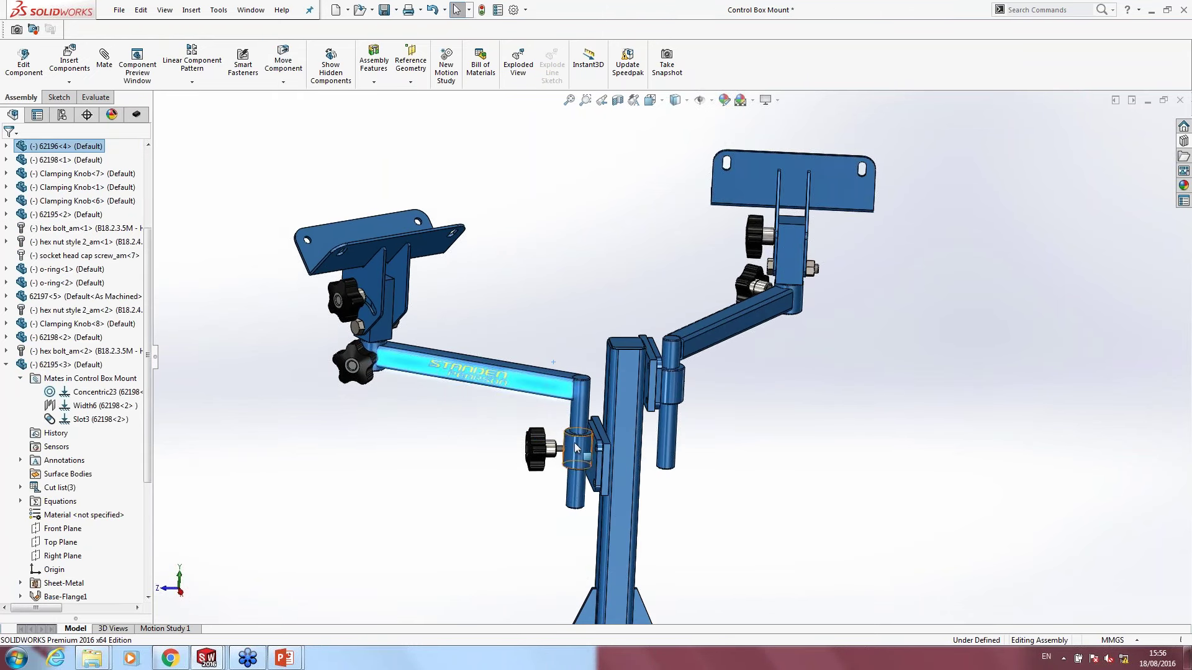
# Step: Inspect the post's end faces and the collar's bottom face from below
pyautogui.press('Escape')
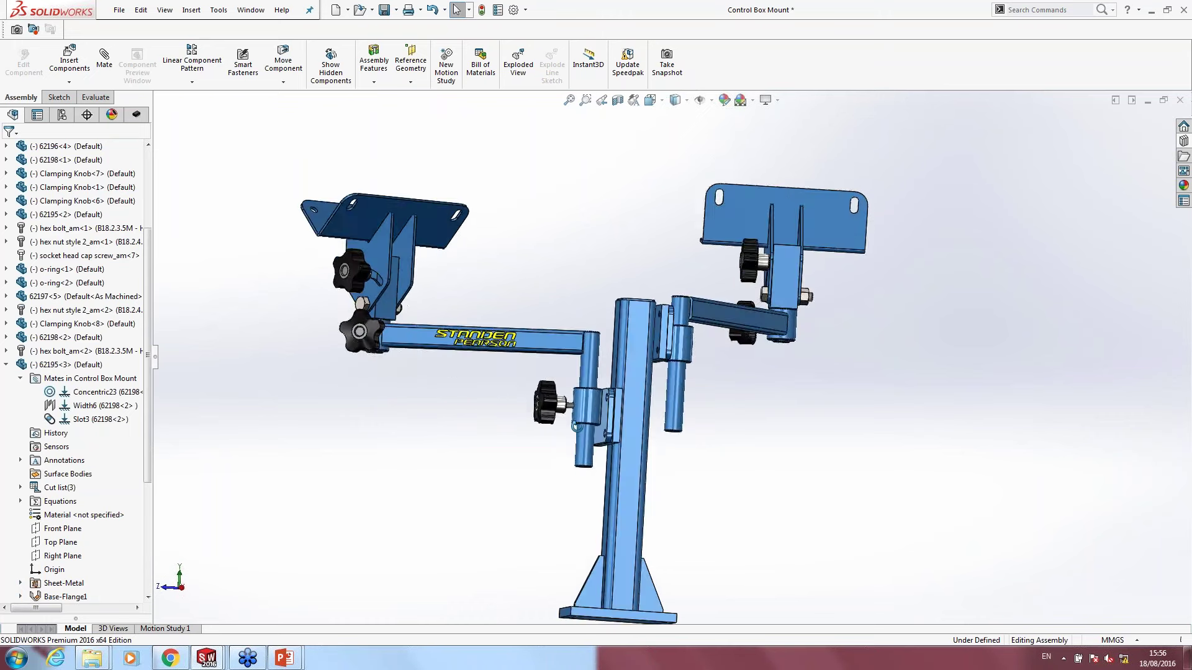
pyautogui.moveTo(621, 373); pyautogui.dragTo(682, 393, button='middle')
pyautogui.scroll(-5, 682, 393)
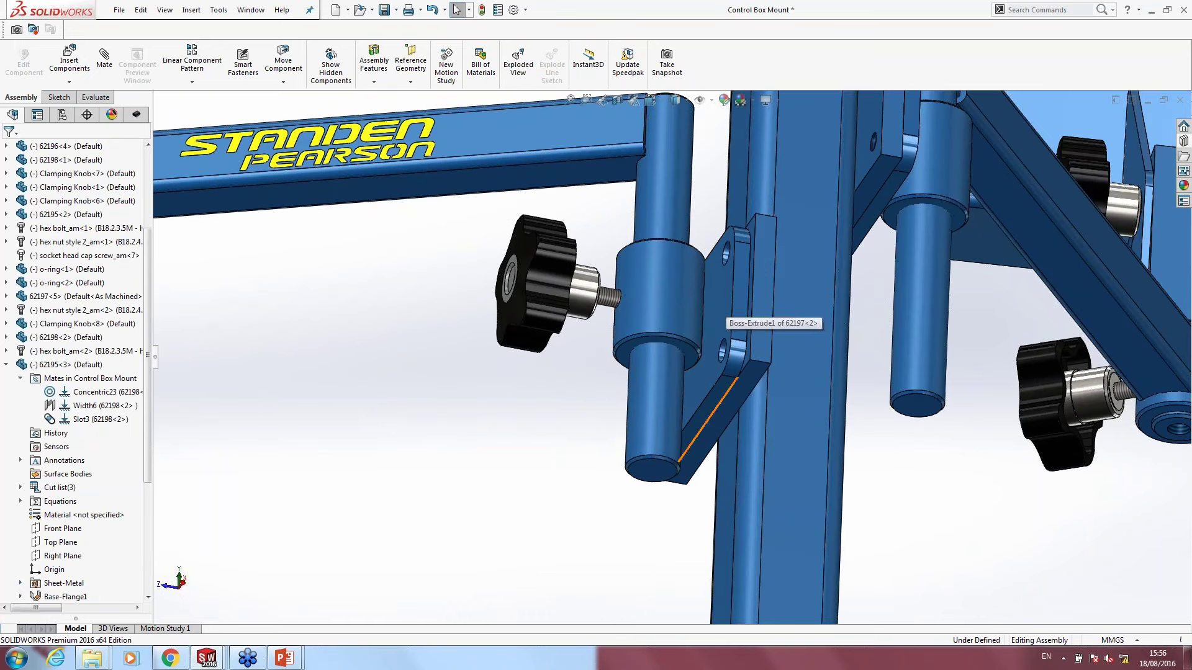
pyautogui.click(655, 469)
pyautogui.scroll(-3, 658, 372)
pyautogui.keyDown('ctrl'); pyautogui.click(661, 369); pyautogui.keyUp('ctrl')
pyautogui.scroll(-3, 680, 323)
pyautogui.scroll(5, 680, 323)
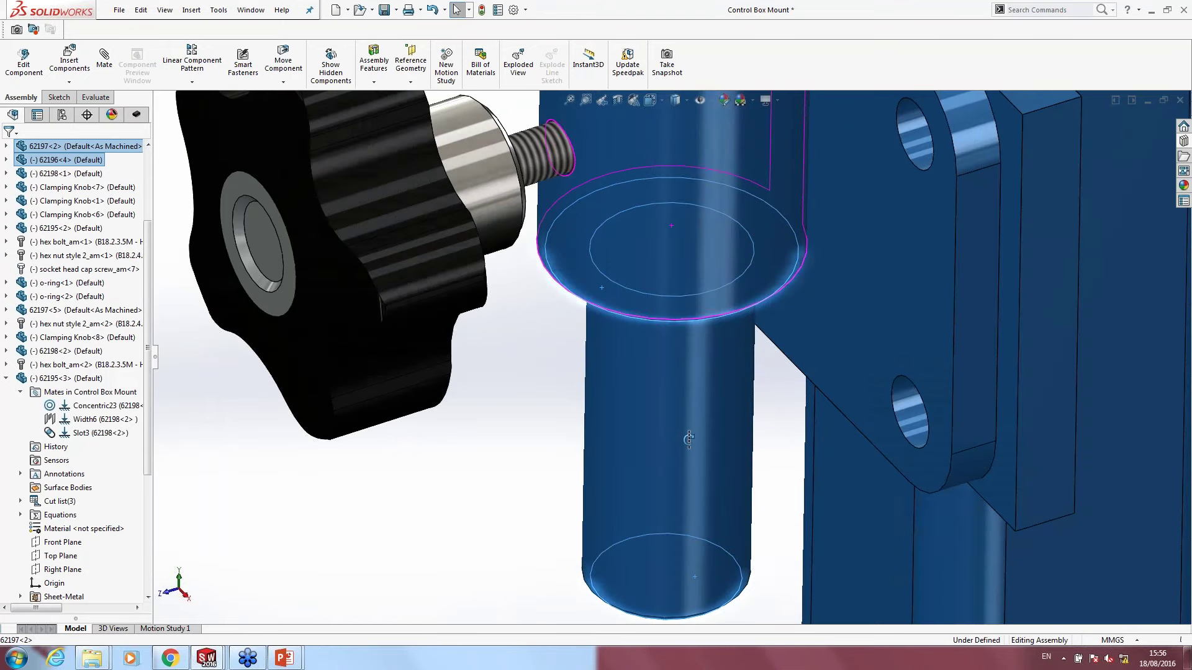
pyautogui.moveTo(680, 323); pyautogui.dragTo(666, 211, button='middle')
pyautogui.scroll(4, 672, 354)
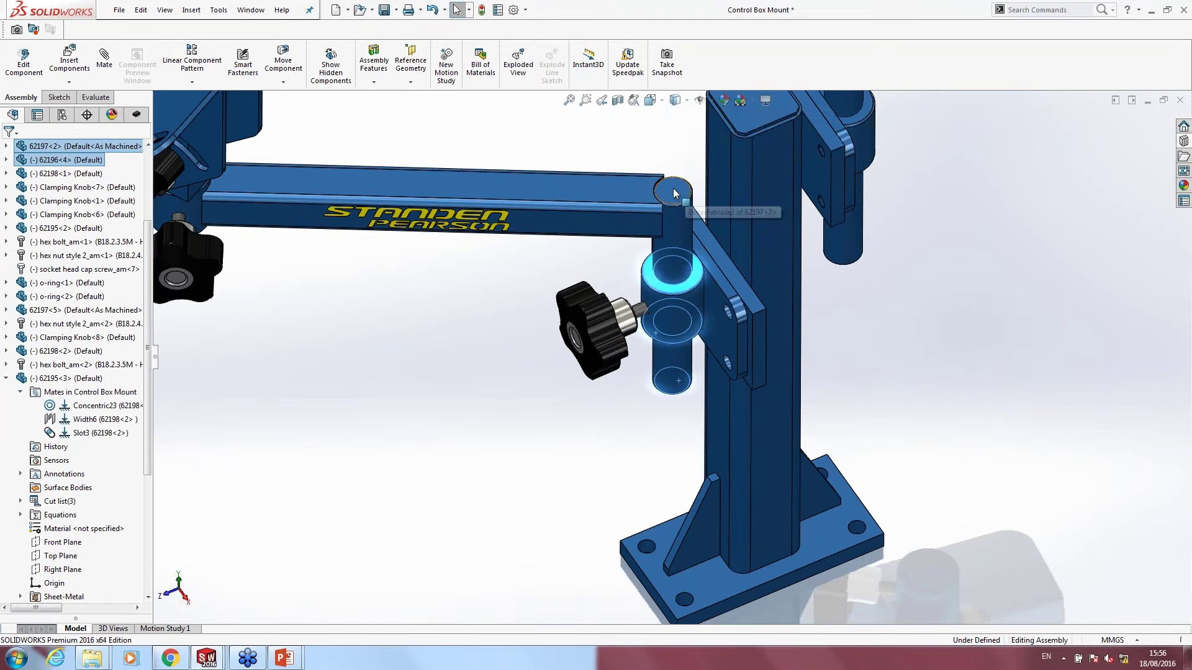
pyautogui.keyDown('ctrl'); pyautogui.click(672, 189); pyautogui.keyUp('ctrl')
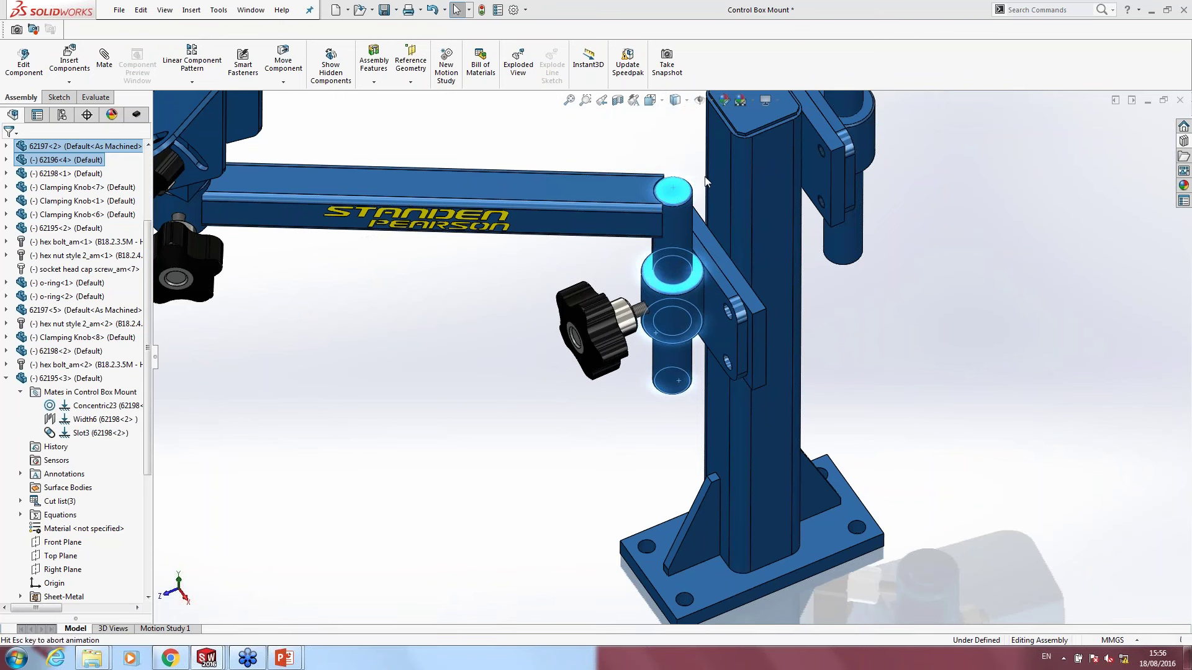
pyautogui.press('Escape')
# Step: Swing the Standen Pearson arm around the post toward the left
pyautogui.scroll(-2, 683, 293)
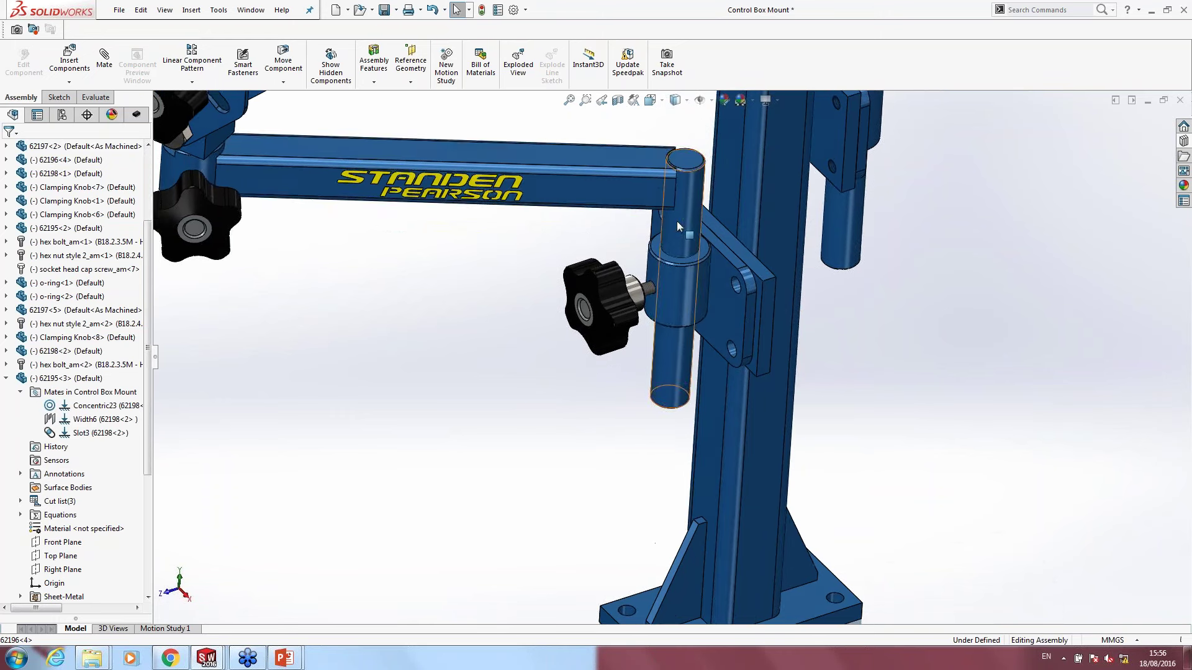
pyautogui.moveTo(680, 214)
pyautogui.mouseDown()
pyautogui.moveTo(695, 132)
pyautogui.moveTo(531, 175)
pyautogui.mouseUp()
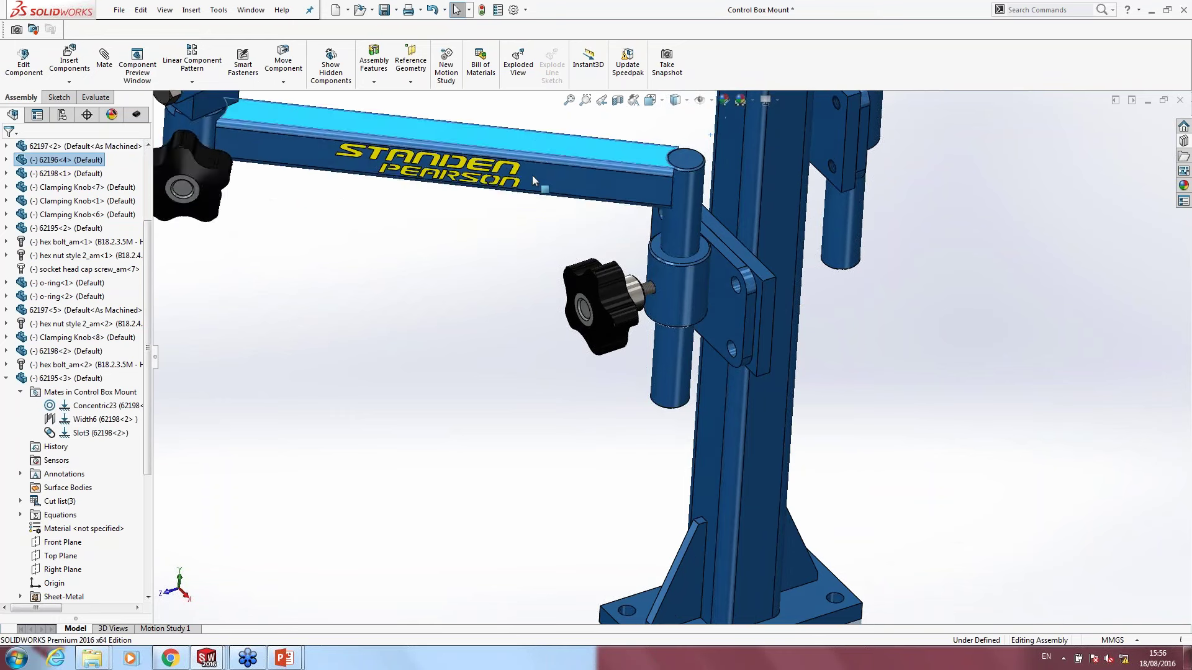
pyautogui.click(683, 192)
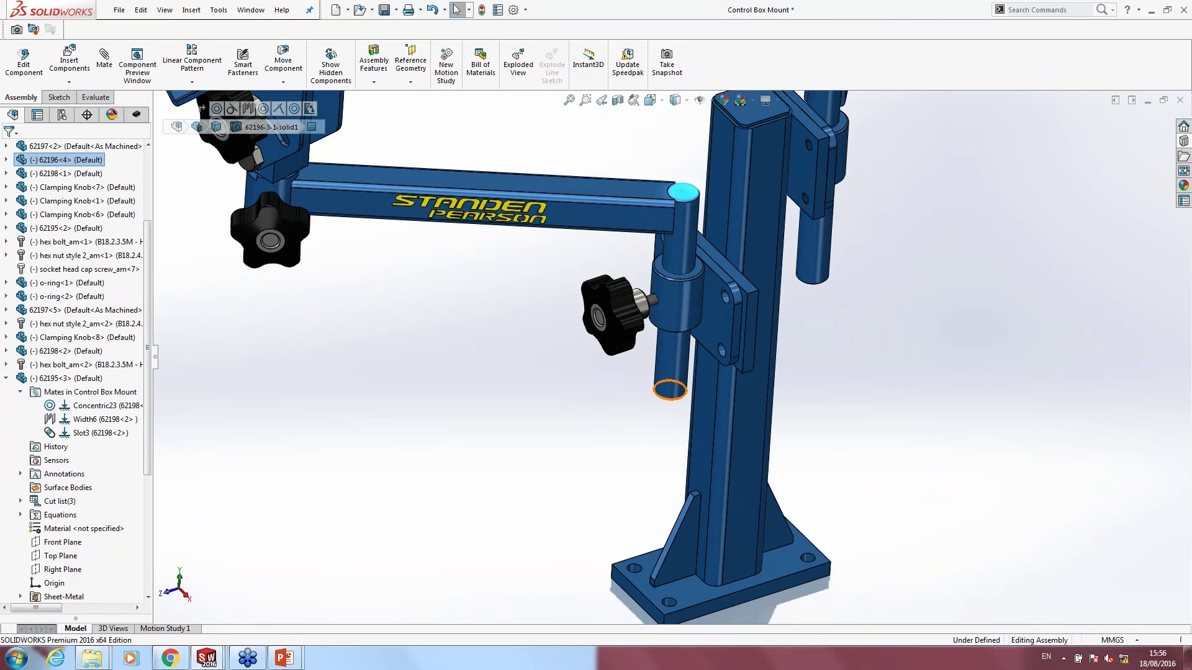
pyautogui.scroll(3, 483, 374)
pyautogui.moveTo(490, 267)
pyautogui.mouseDown()
pyautogui.moveTo(488, 325)
pyautogui.moveTo(457, 346)
pyautogui.mouseUp()
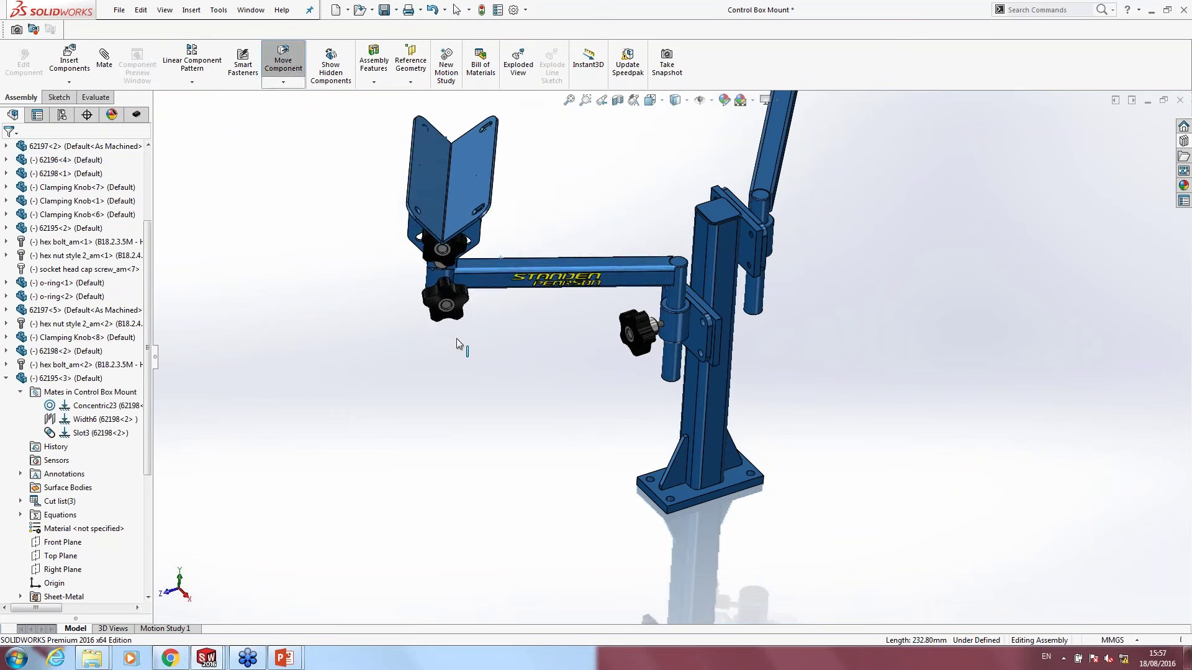
# Step: Swing the arm back and upward about the post to a new angle
pyautogui.moveTo(452, 173); pyautogui.dragTo(367, 164)
pyautogui.press('Escape')
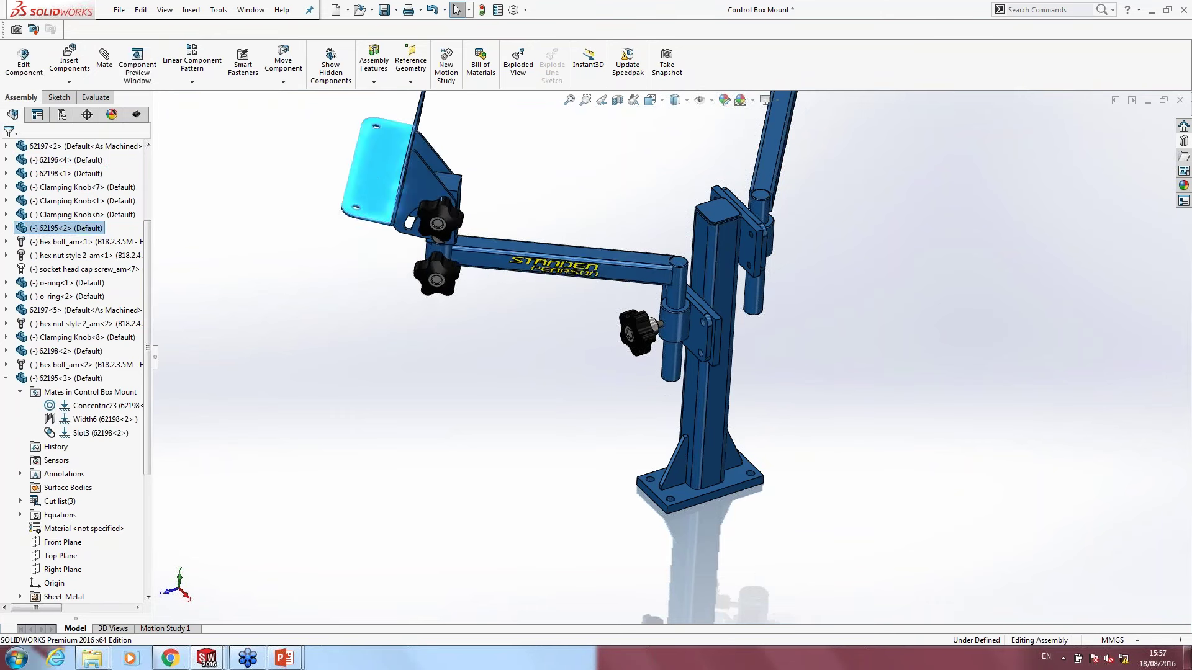
pyautogui.moveTo(521, 289); pyautogui.dragTo(502, 256, button='middle')
pyautogui.scroll(3, 501, 256)
pyautogui.moveTo(503, 256)
pyautogui.mouseDown()
pyautogui.moveTo(561, 261)
pyautogui.moveTo(519, 275)
pyautogui.mouseUp()
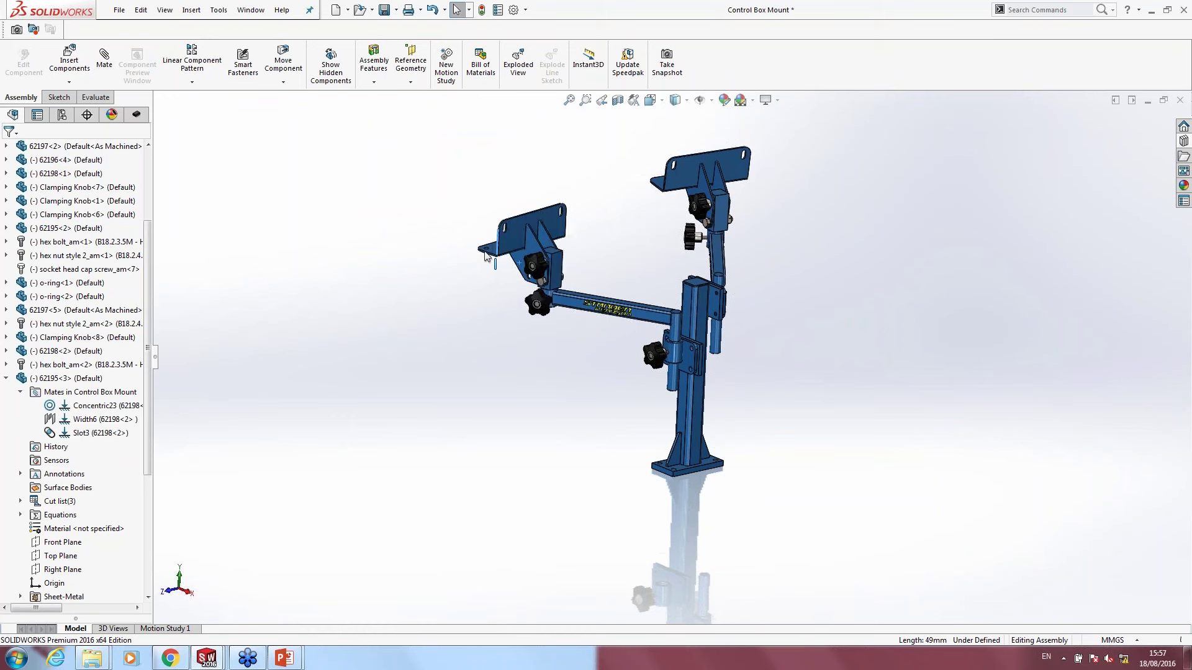
pyautogui.press('Escape')
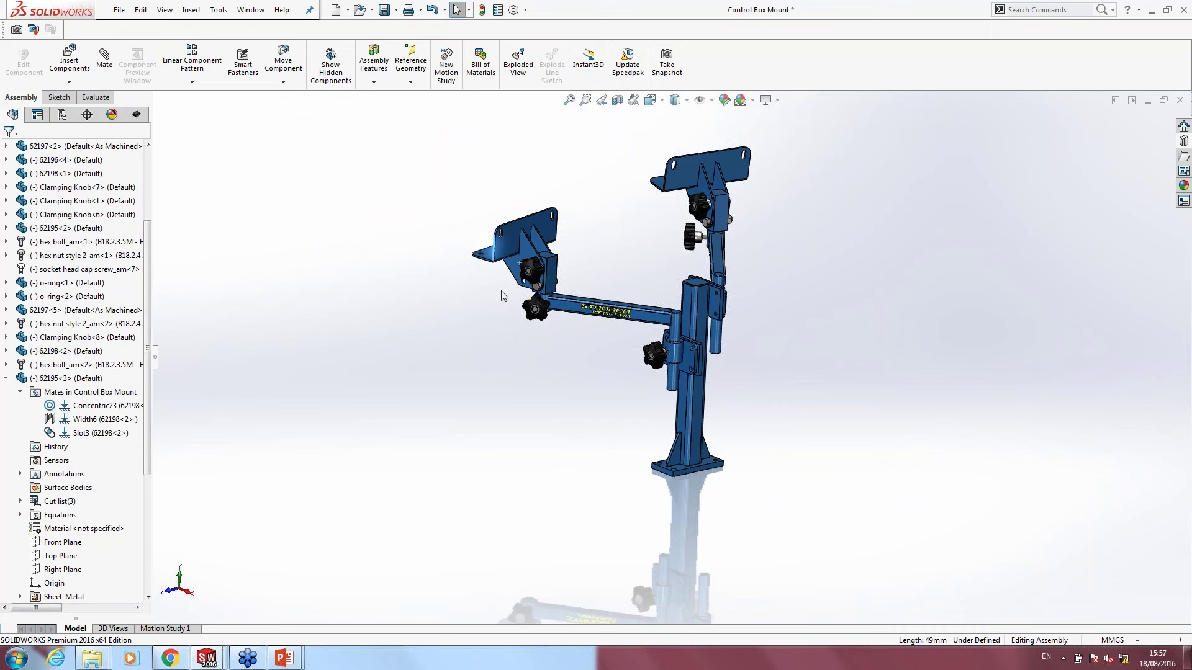
# Step: Tilt the left bracket upward to raise its plate
pyautogui.moveTo(545, 222); pyautogui.dragTo(431, 234)
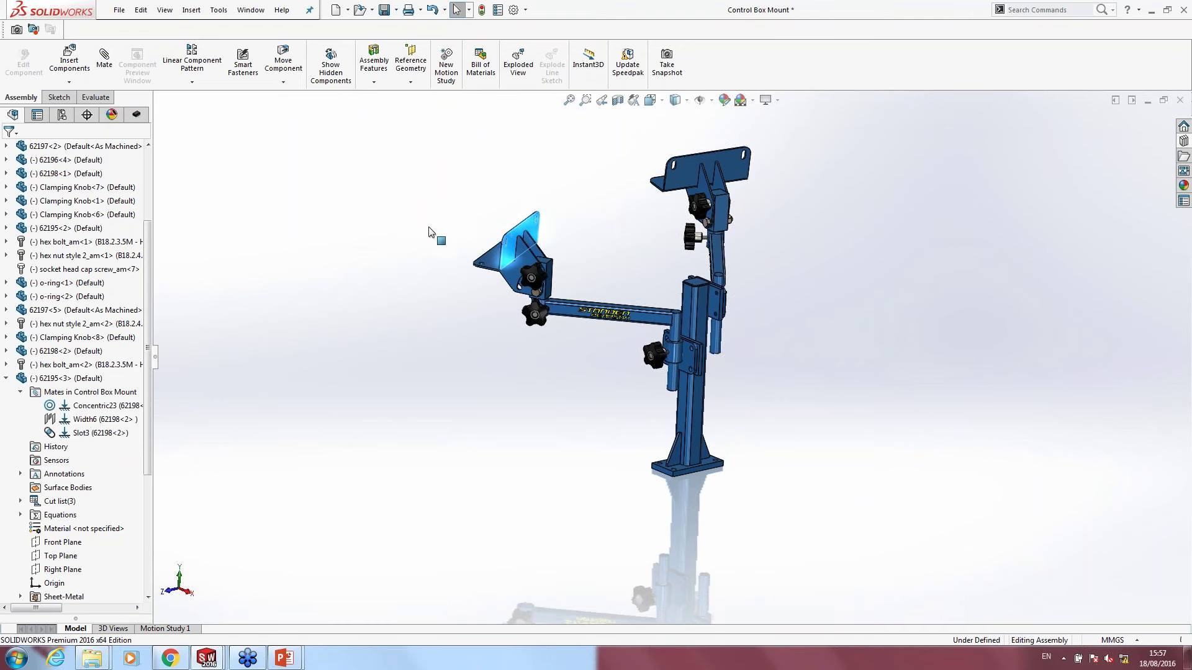
pyautogui.moveTo(527, 211)
pyautogui.mouseDown()
pyautogui.moveTo(495, 222)
pyautogui.moveTo(509, 260)
pyautogui.moveTo(544, 251)
pyautogui.moveTo(601, 320)
pyautogui.mouseUp()
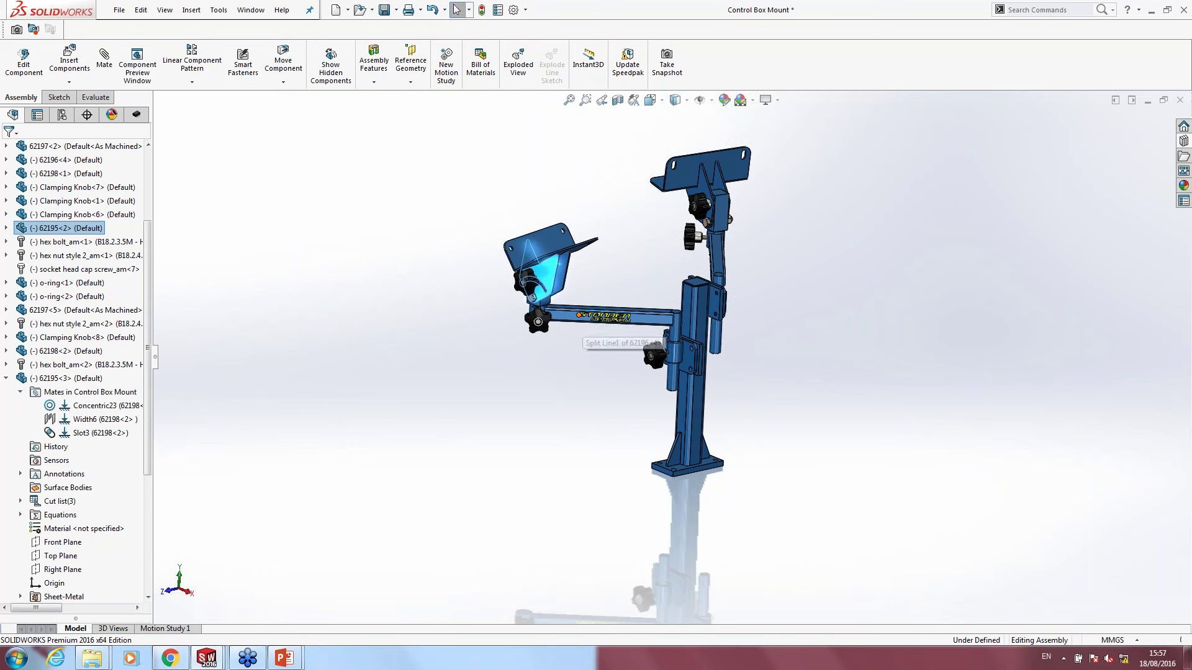
pyautogui.moveTo(537, 248)
pyautogui.mouseDown()
pyautogui.moveTo(504, 244)
pyautogui.moveTo(487, 326)
pyautogui.moveTo(546, 330)
pyautogui.moveTo(469, 293)
pyautogui.mouseUp()
pyautogui.press('Escape')
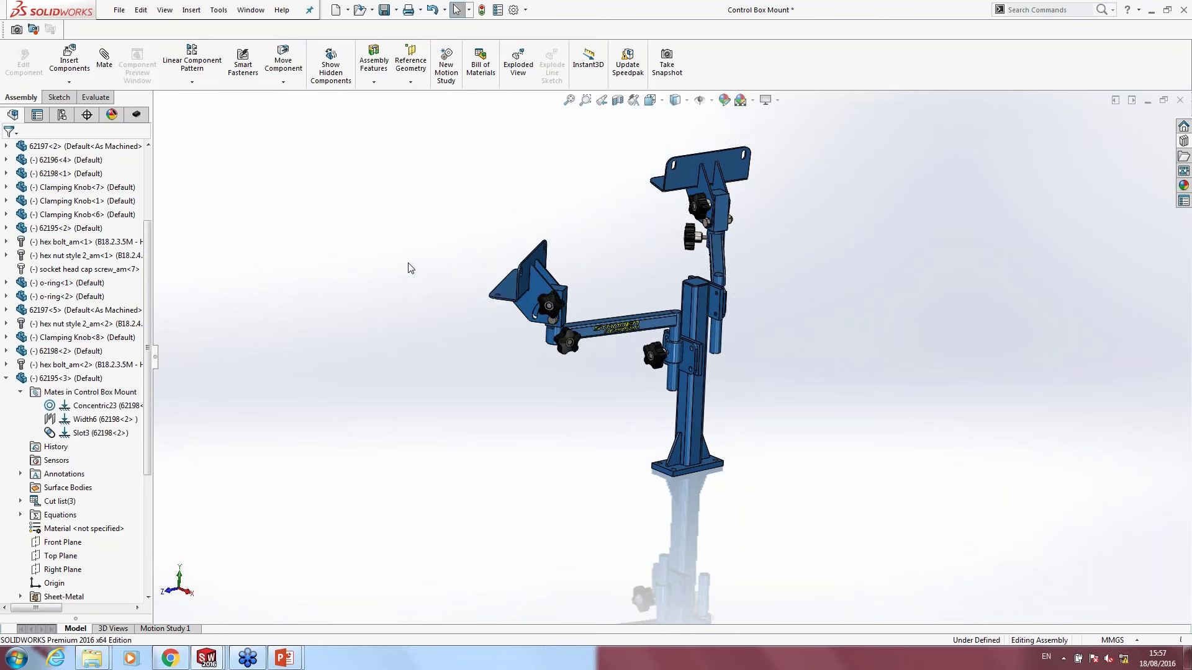
pyautogui.rightClick(376, 260)
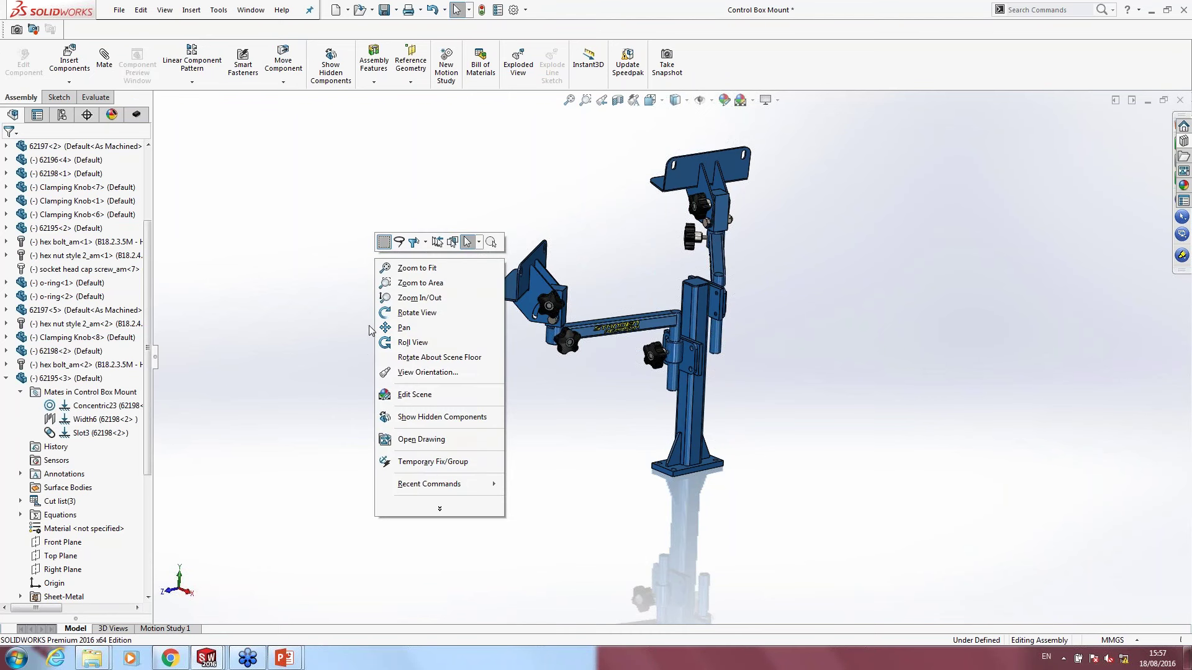
# Step: Fix 62196<4>; group clamp 62198<1> with Clamping Knob<6>, hex bolt_am<1>, hex nut style 2_am<1>
pyautogui.click(423, 461)
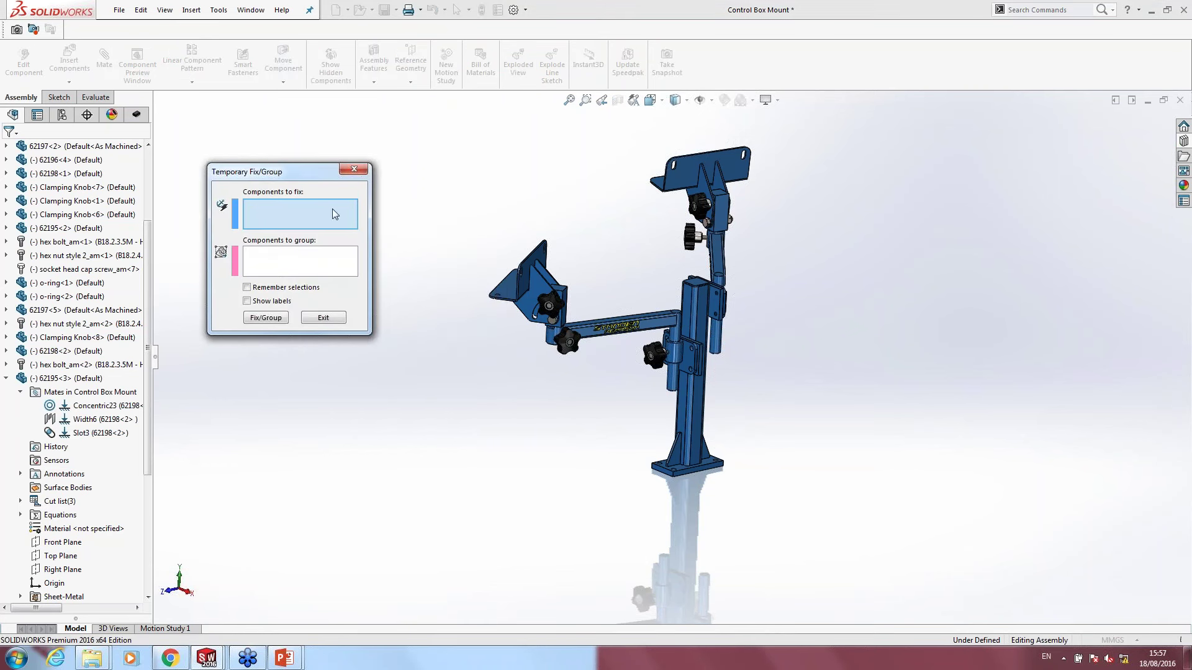
pyautogui.scroll(-3, 513, 258)
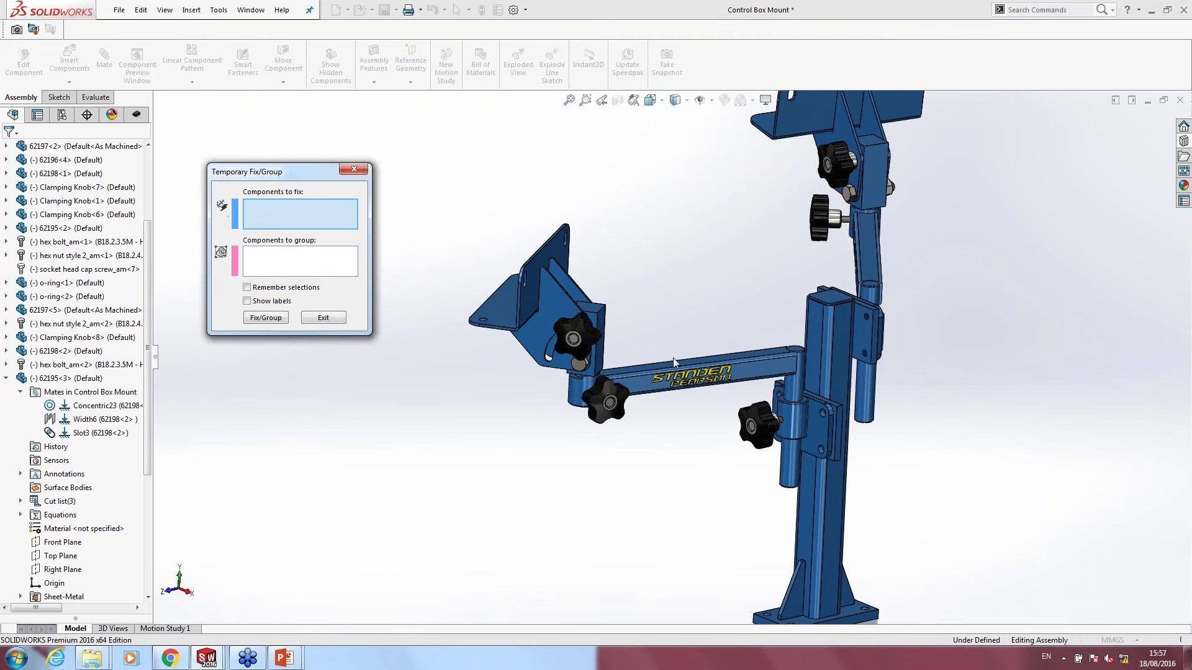
pyautogui.click(749, 363)
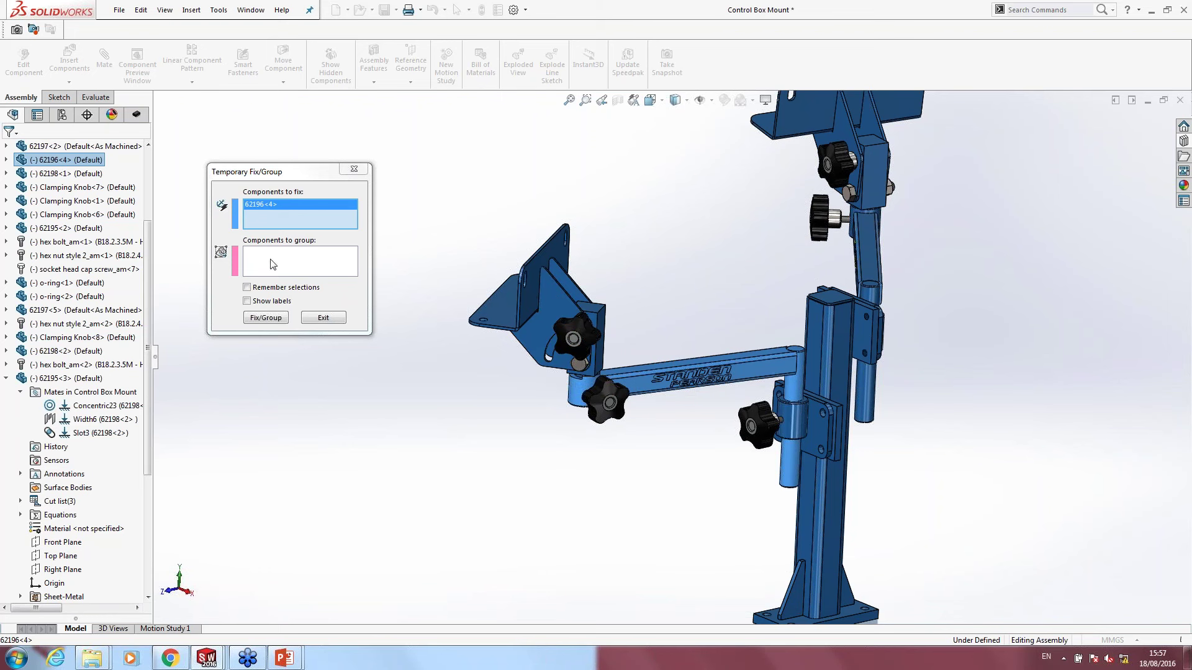
pyautogui.click(298, 271)
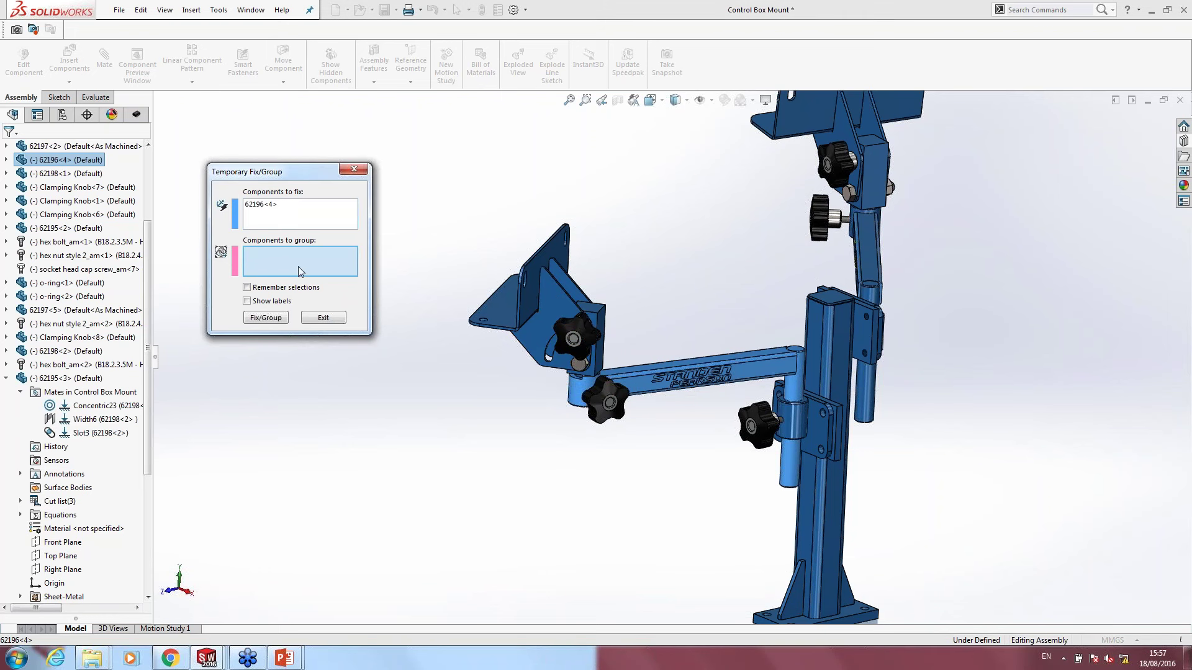
pyautogui.click(591, 326)
pyautogui.click(583, 337)
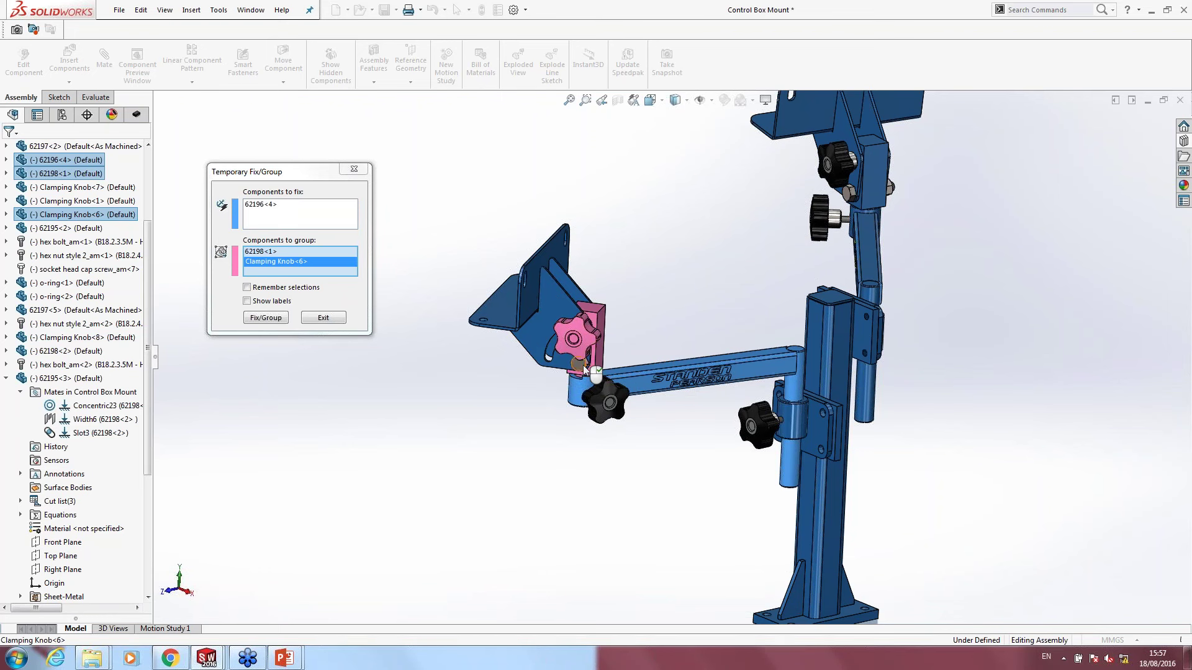
pyautogui.click(595, 380)
pyautogui.moveTo(594, 380)
pyautogui.mouseDown(button='middle')
pyautogui.moveTo(571, 423)
pyautogui.moveTo(397, 372)
pyautogui.mouseUp(button='middle')
pyautogui.click(639, 348)
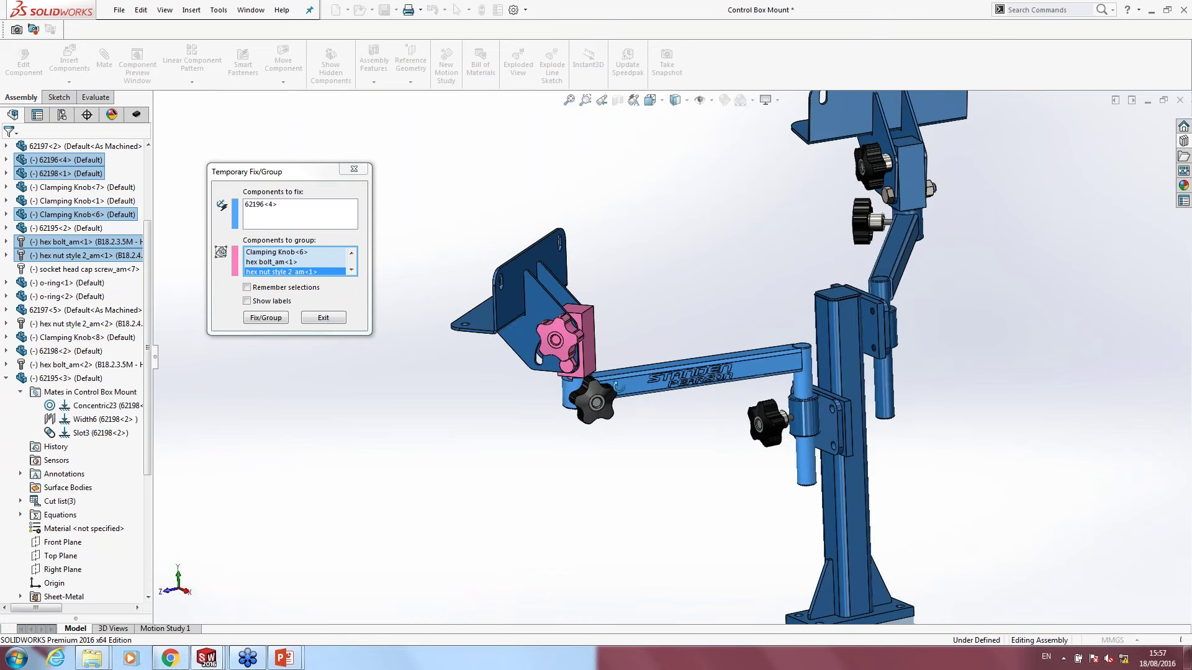
pyautogui.click(271, 320)
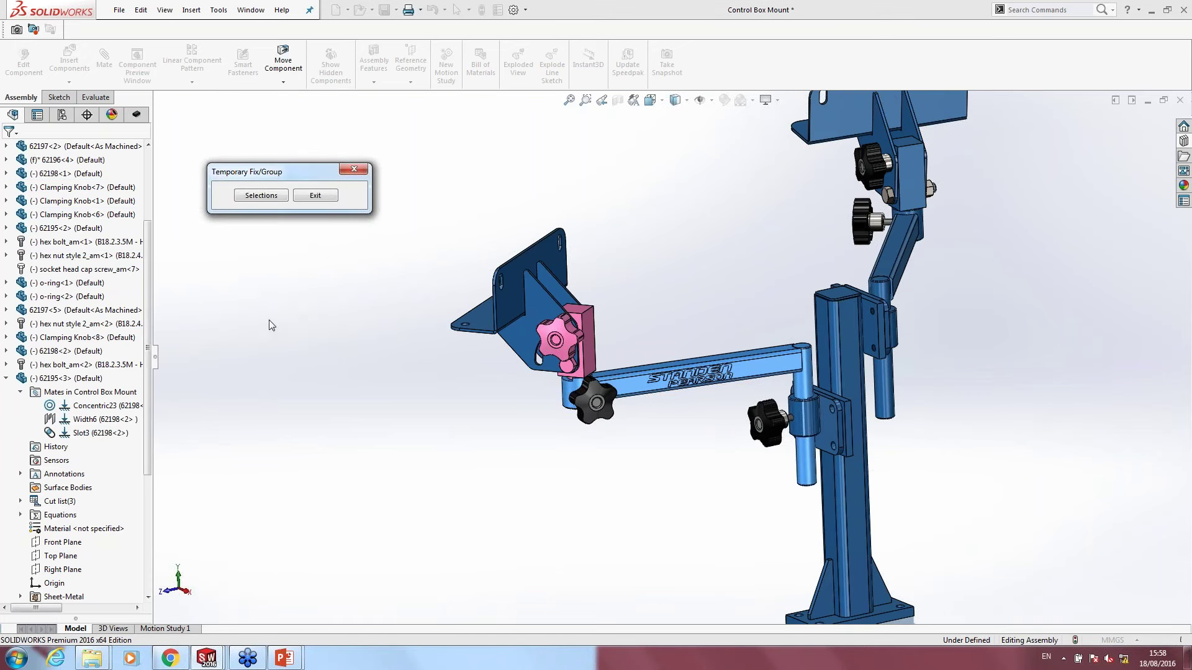
# Step: Rotate bracket 62195<2> about its mate, then exit Temporary Fix/Group
pyautogui.moveTo(528, 285)
pyautogui.mouseDown()
pyautogui.moveTo(539, 255)
pyautogui.moveTo(529, 271)
pyautogui.moveTo(544, 280)
pyautogui.mouseUp()
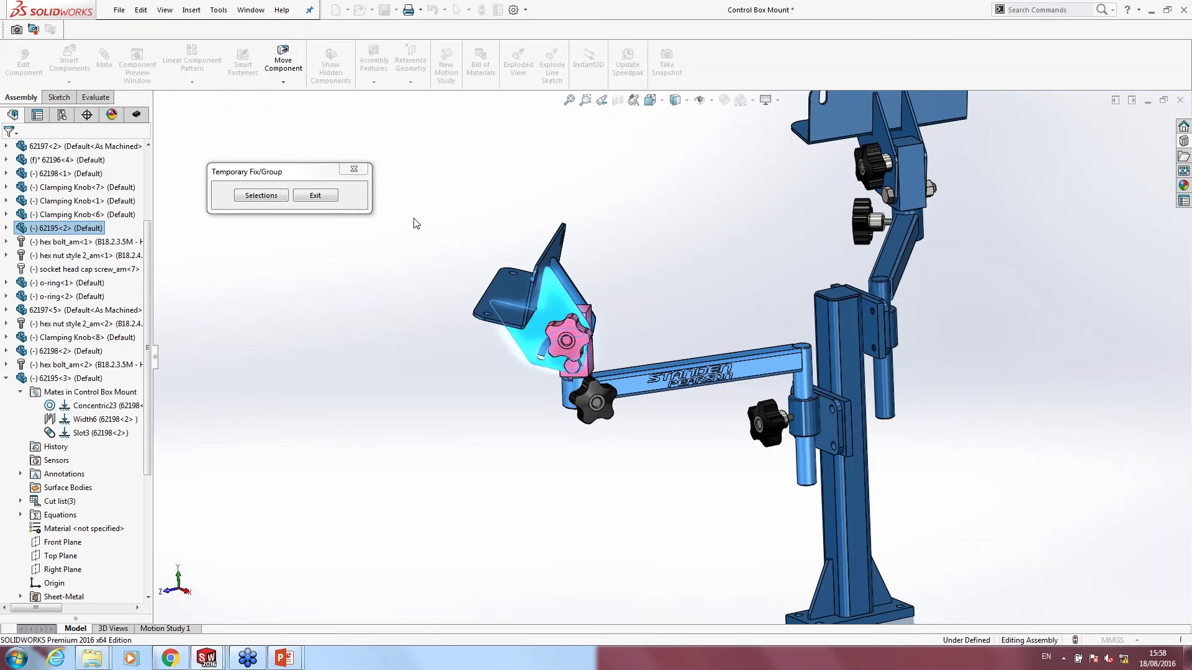
pyautogui.moveTo(582, 301); pyautogui.dragTo(433, 222)
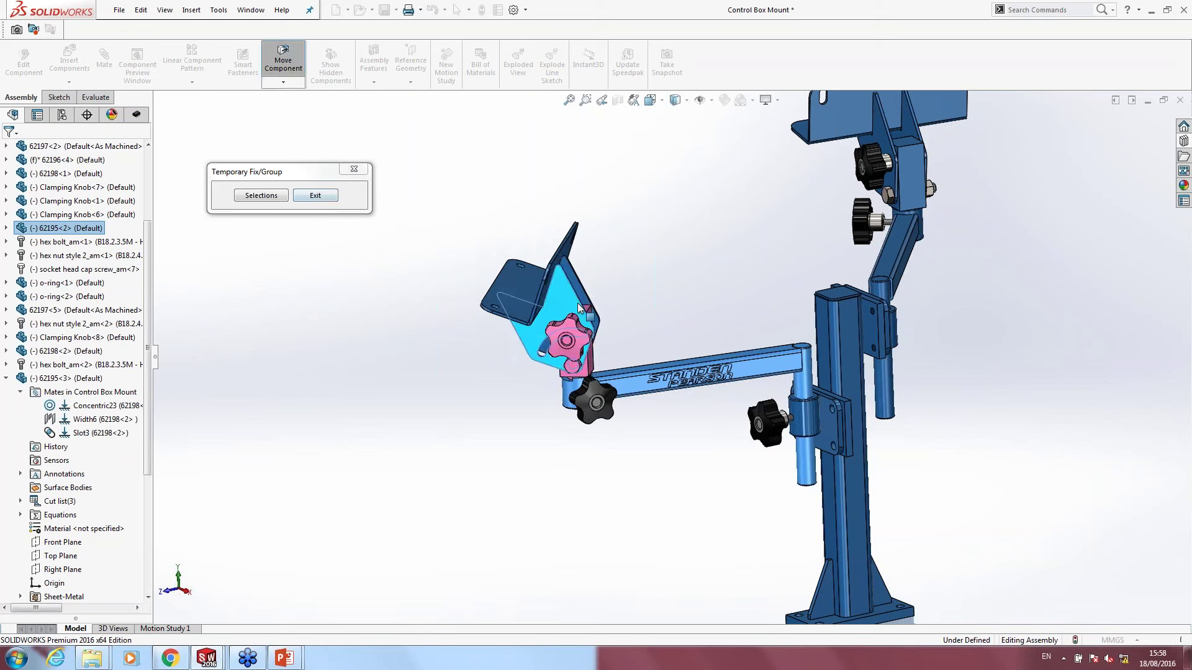
pyautogui.click(315, 195)
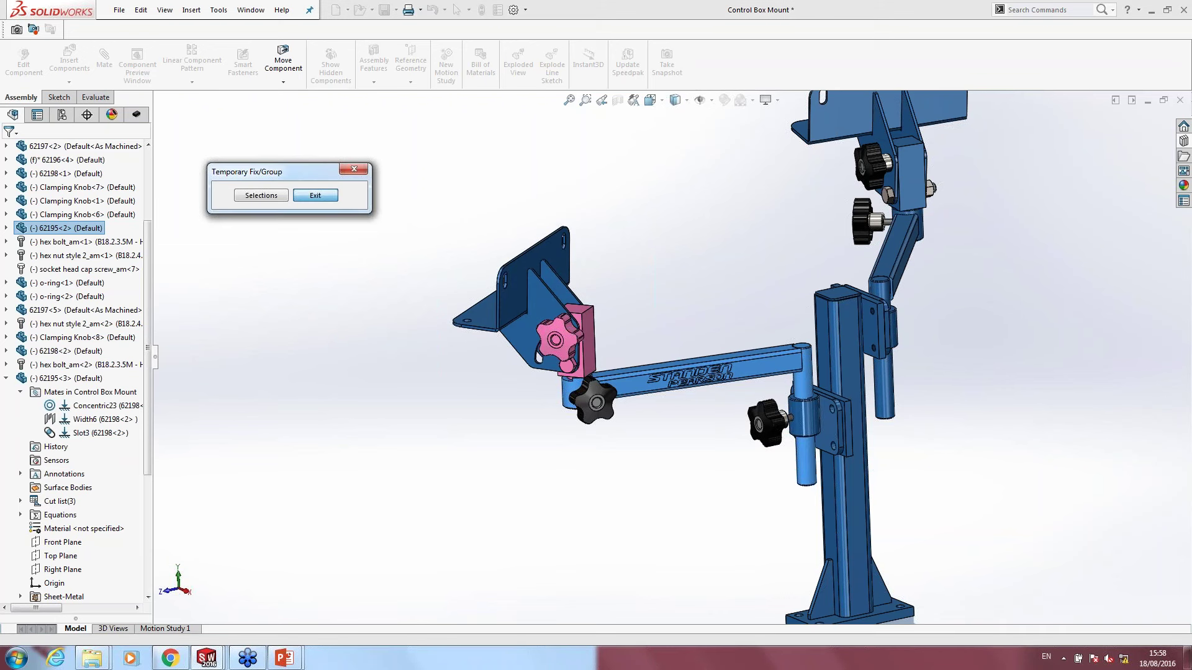
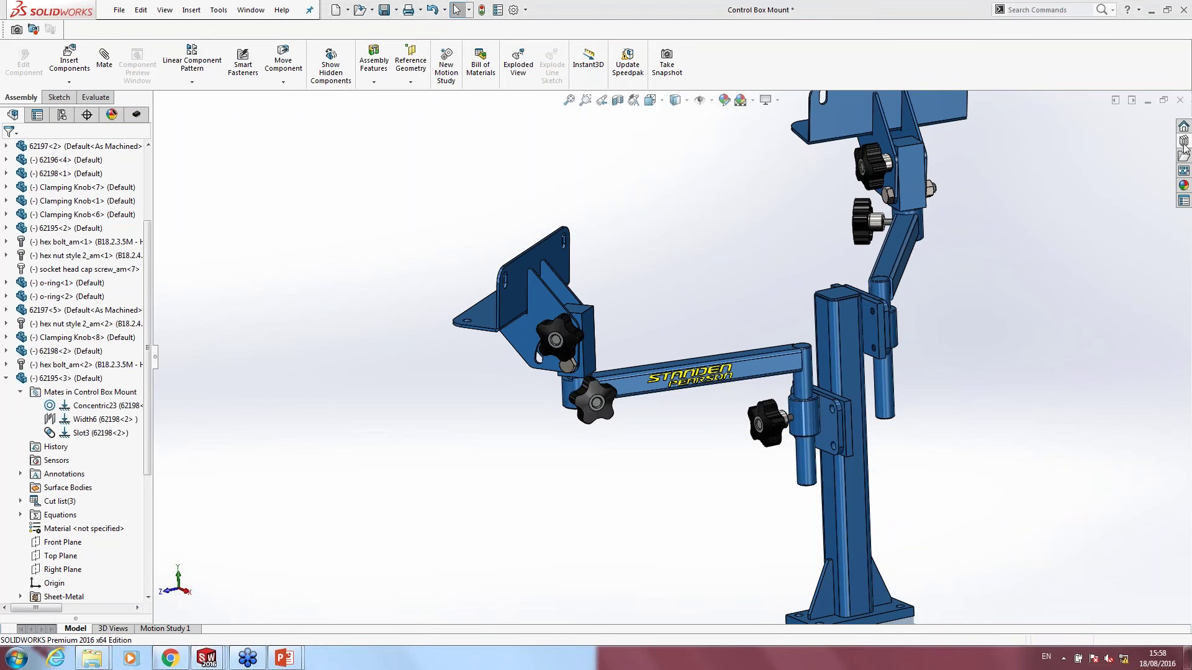
# Step: Open the Gear Box assembly from the webinar files folder
pyautogui.click(1183, 143)
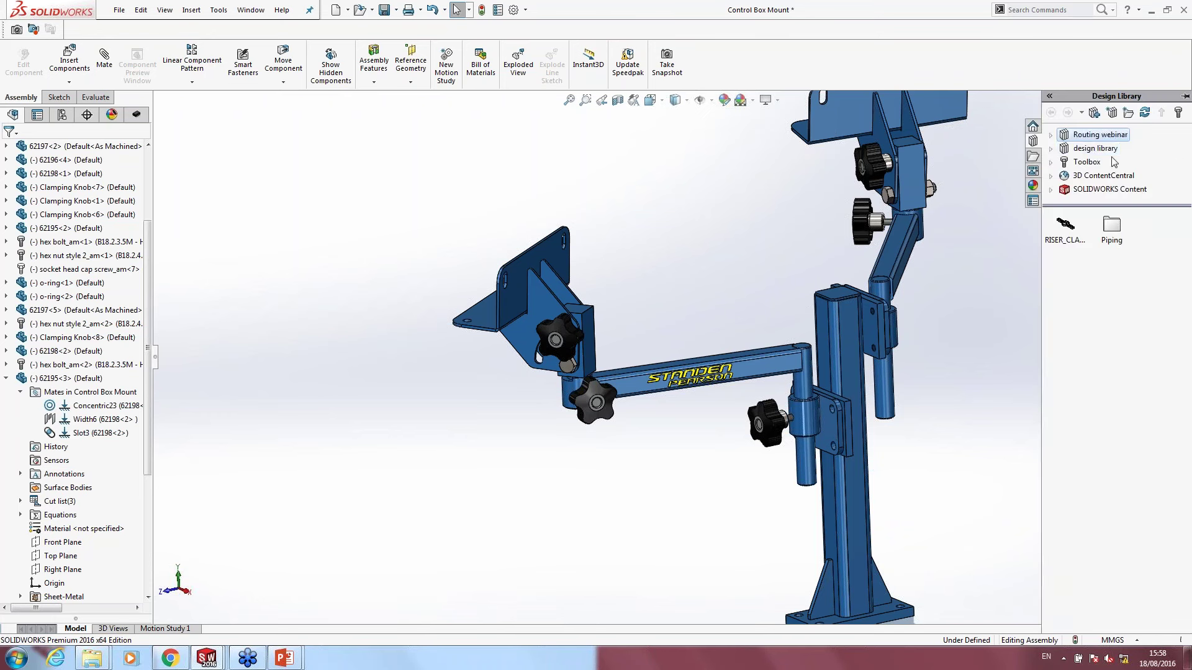
pyautogui.click(92, 658)
pyautogui.click(121, 593)
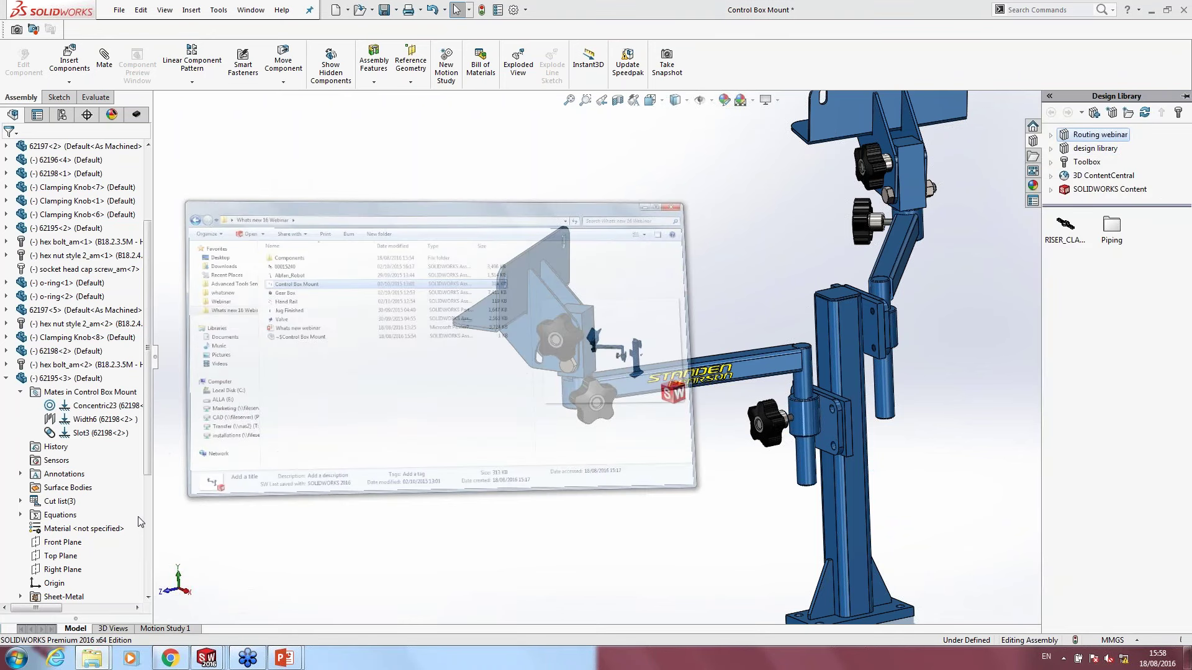
pyautogui.click(374, 112)
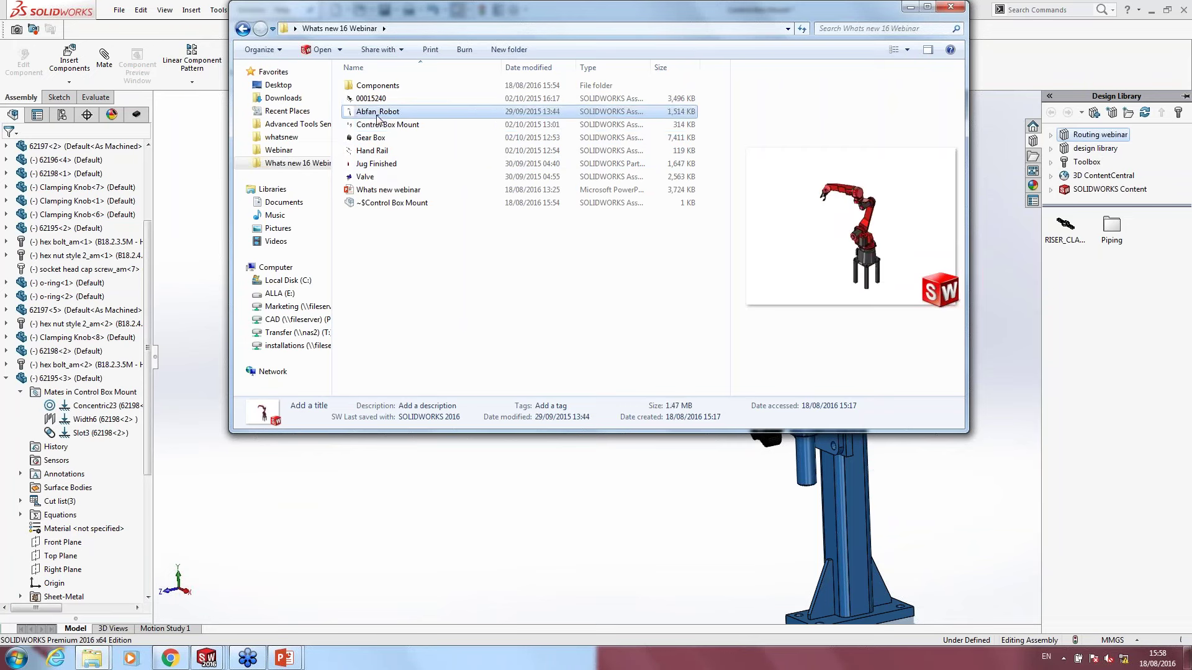
pyautogui.click(372, 137)
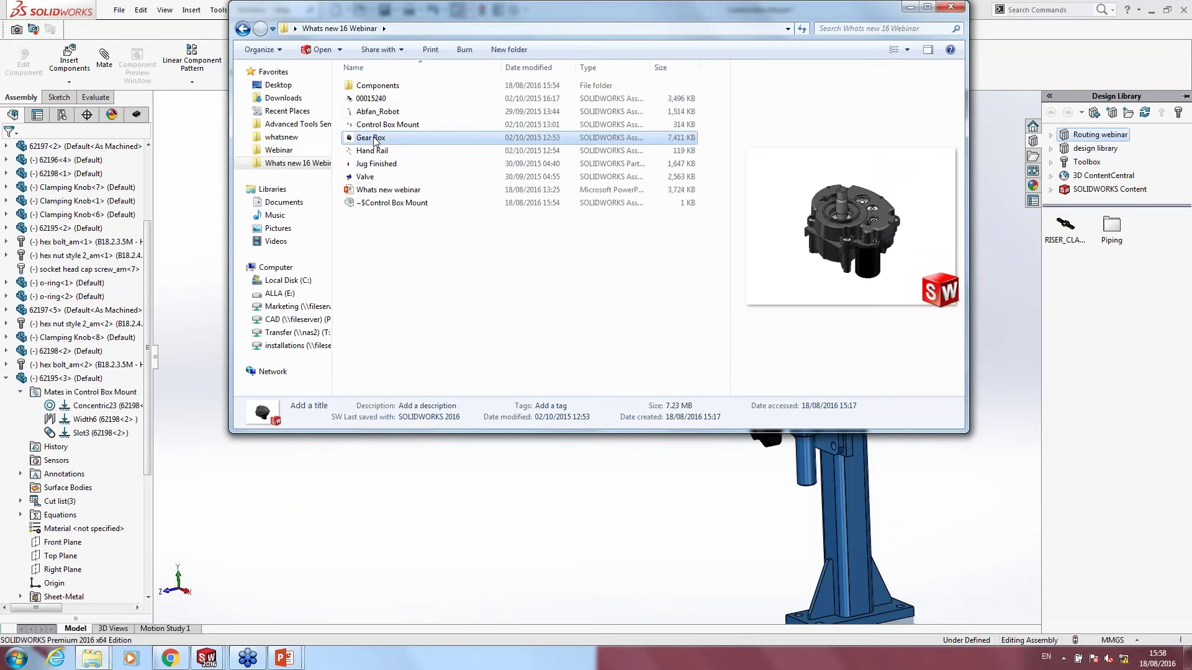
pyautogui.hotkey('alt', 'Tab')
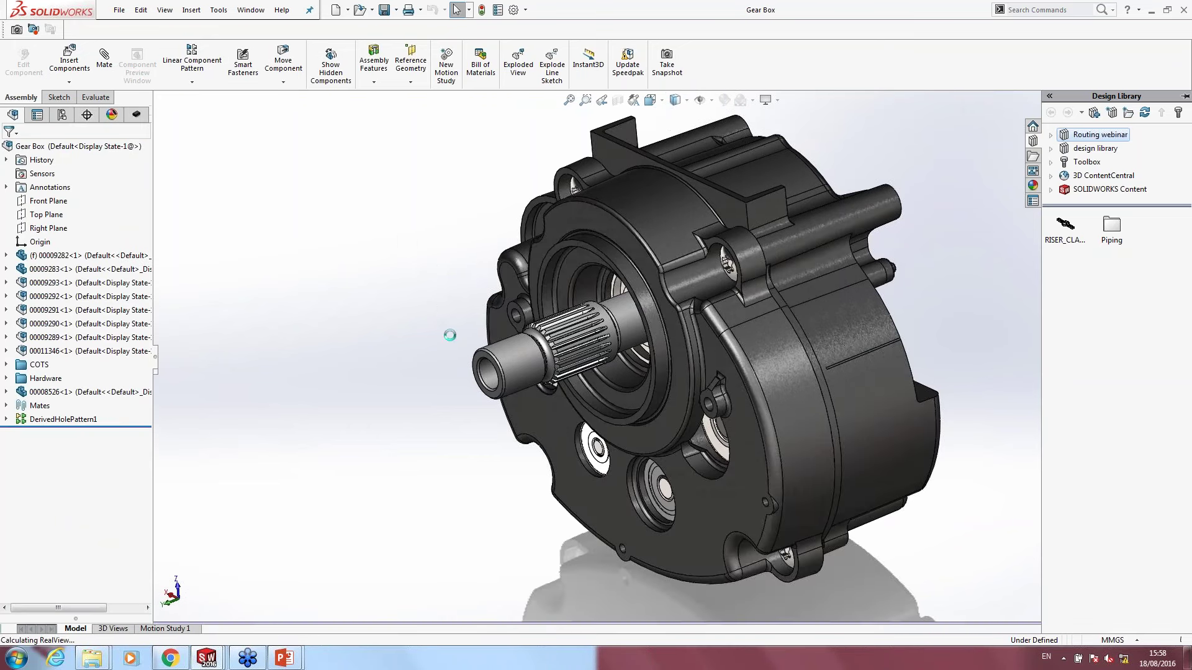
# Step: Open the Gear Box's drive shaft as a separate part
pyautogui.scroll(-2, 627, 300)
pyautogui.scroll(-2, 628, 304)
pyautogui.moveTo(444, 303)
pyautogui.mouseDown(button='middle')
pyautogui.moveTo(404, 292)
pyautogui.moveTo(485, 378)
pyautogui.mouseUp(button='middle')
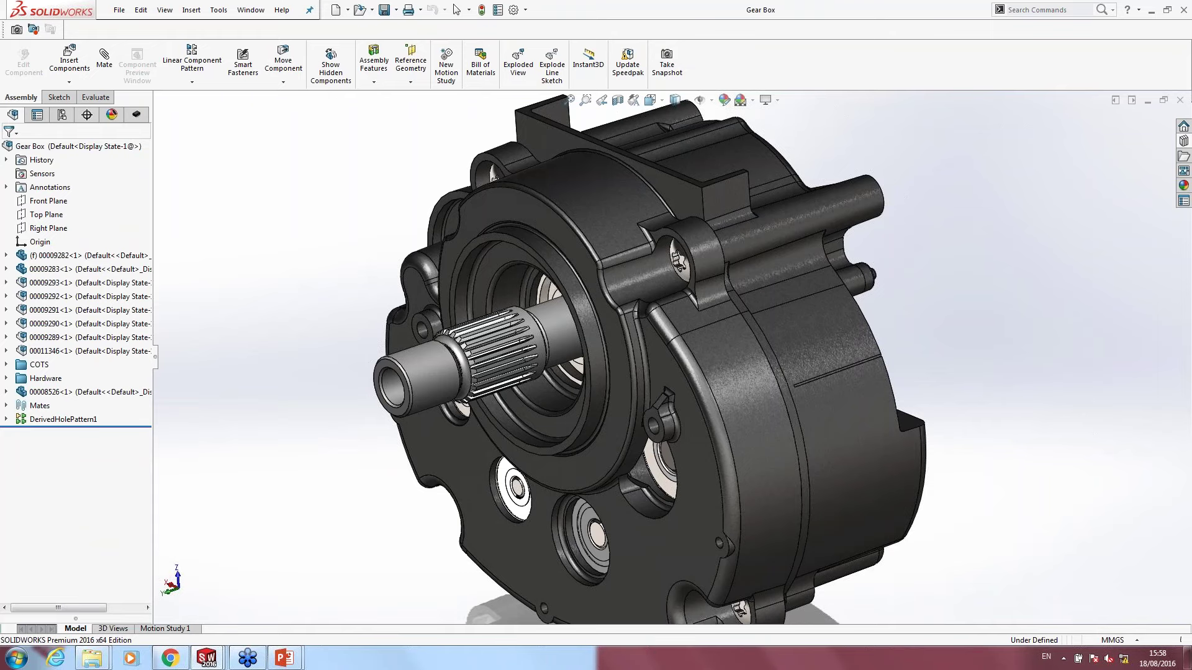
pyautogui.click(486, 379)
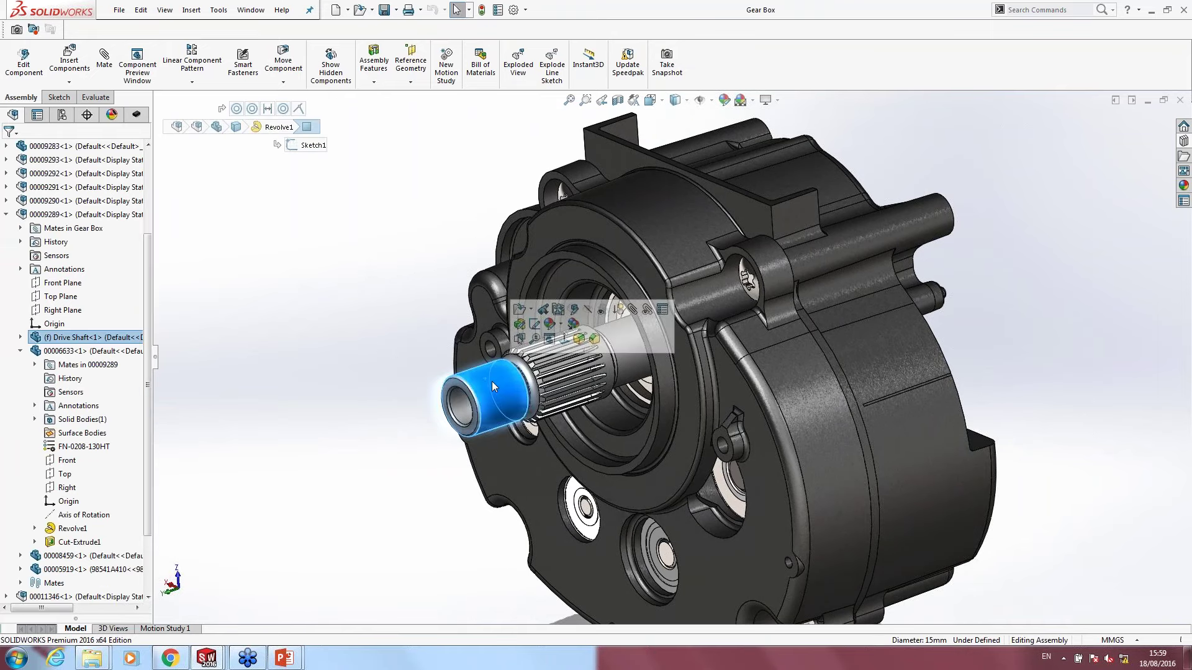
pyautogui.rightClick(492, 381)
pyautogui.click(501, 146)
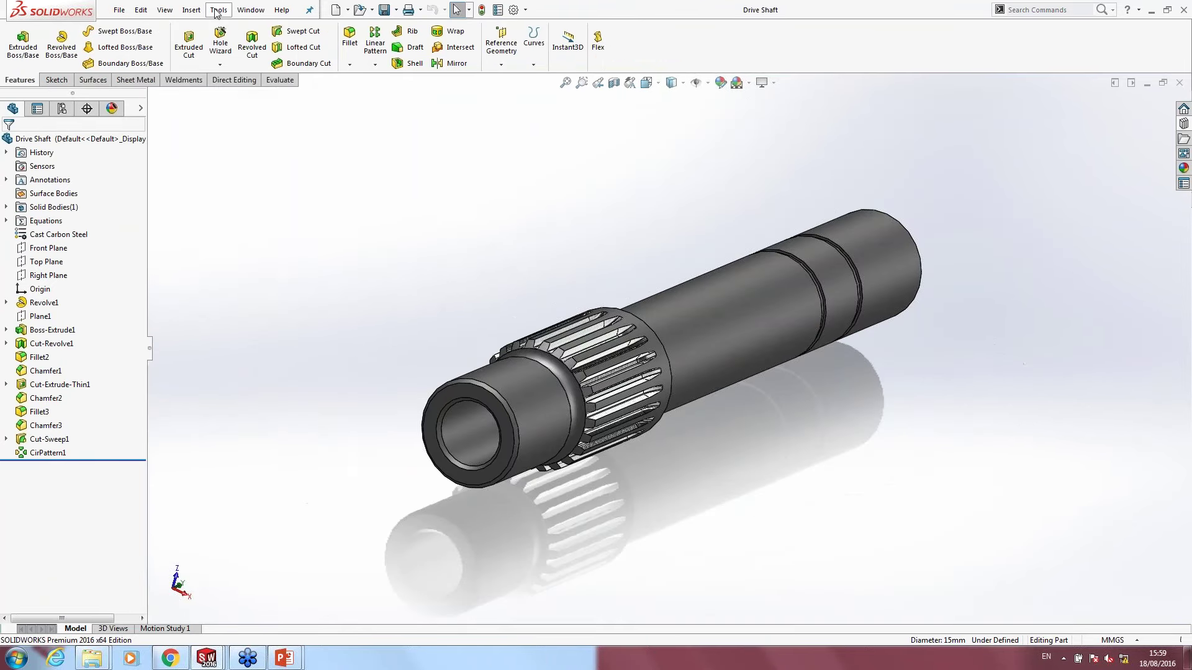
pyautogui.click(218, 10)
pyautogui.moveTo(212, 58)
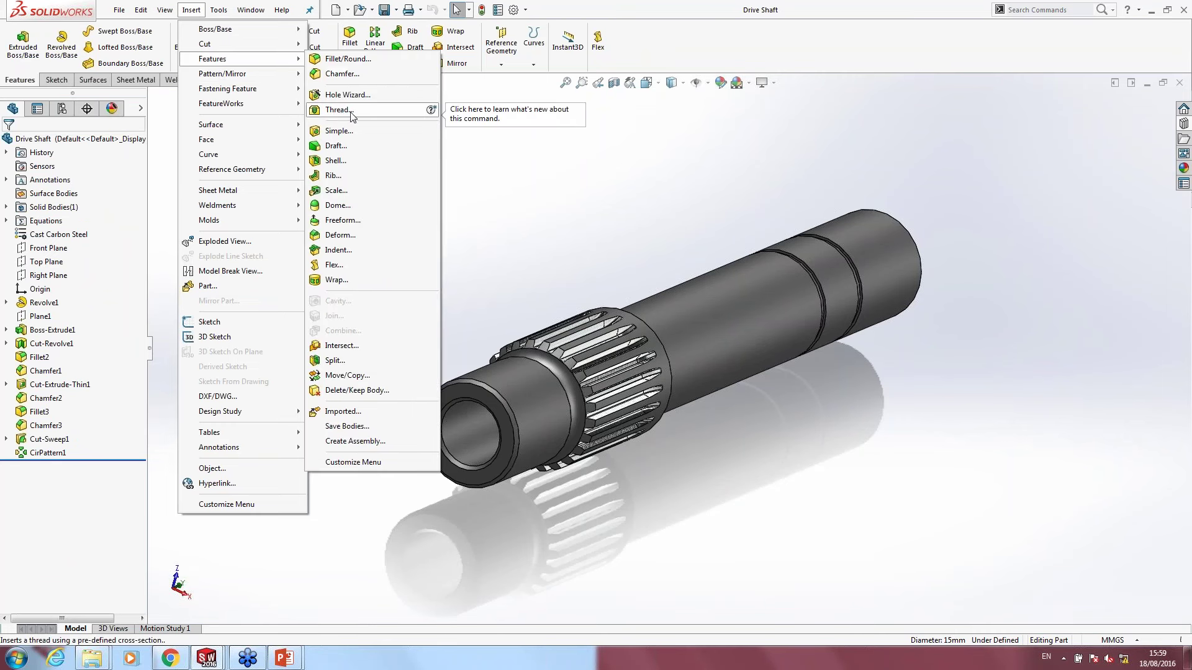
# Step: Start a 10.00mm Blind, 1.3750-12 Inch Die thread on the drive shaft's end edge
pyautogui.click(351, 114)
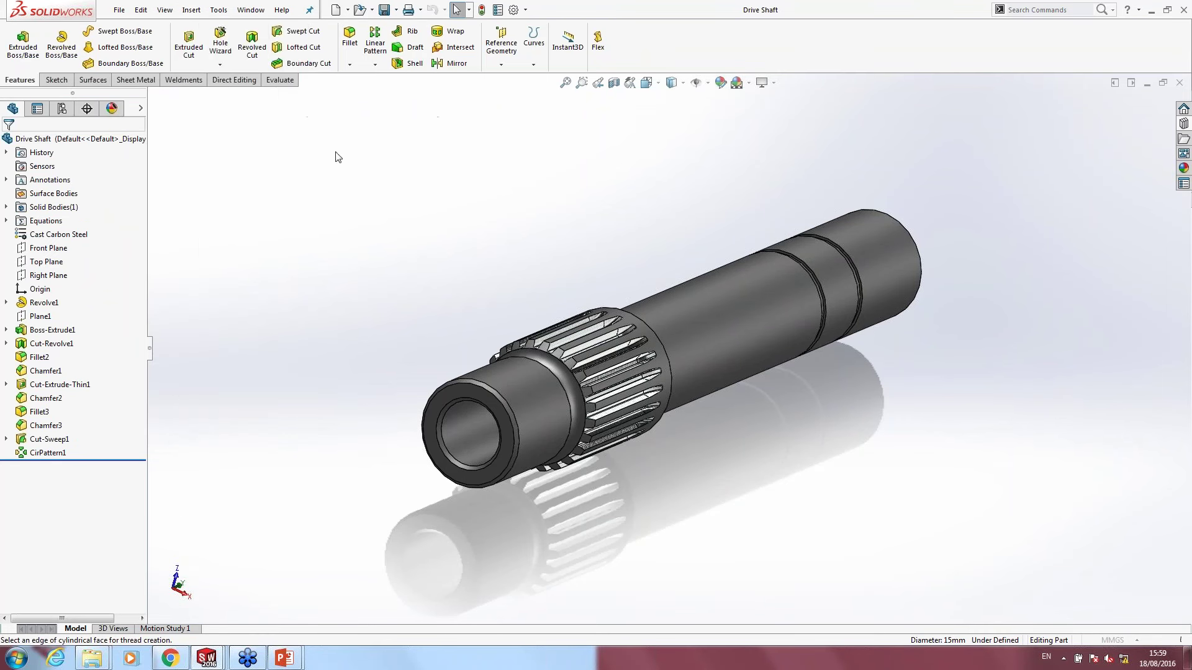
pyautogui.moveTo(366, 235); pyautogui.dragTo(365, 245, button='middle')
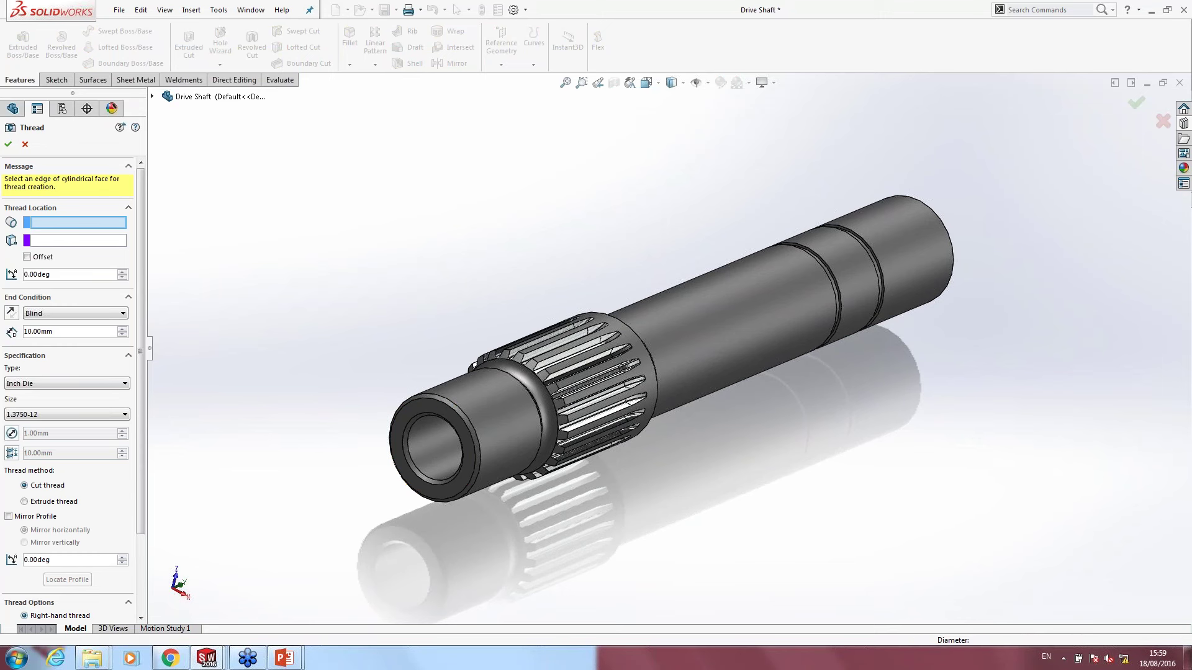
pyautogui.click(435, 398)
pyautogui.moveTo(434, 398); pyautogui.dragTo(398, 407, button='middle')
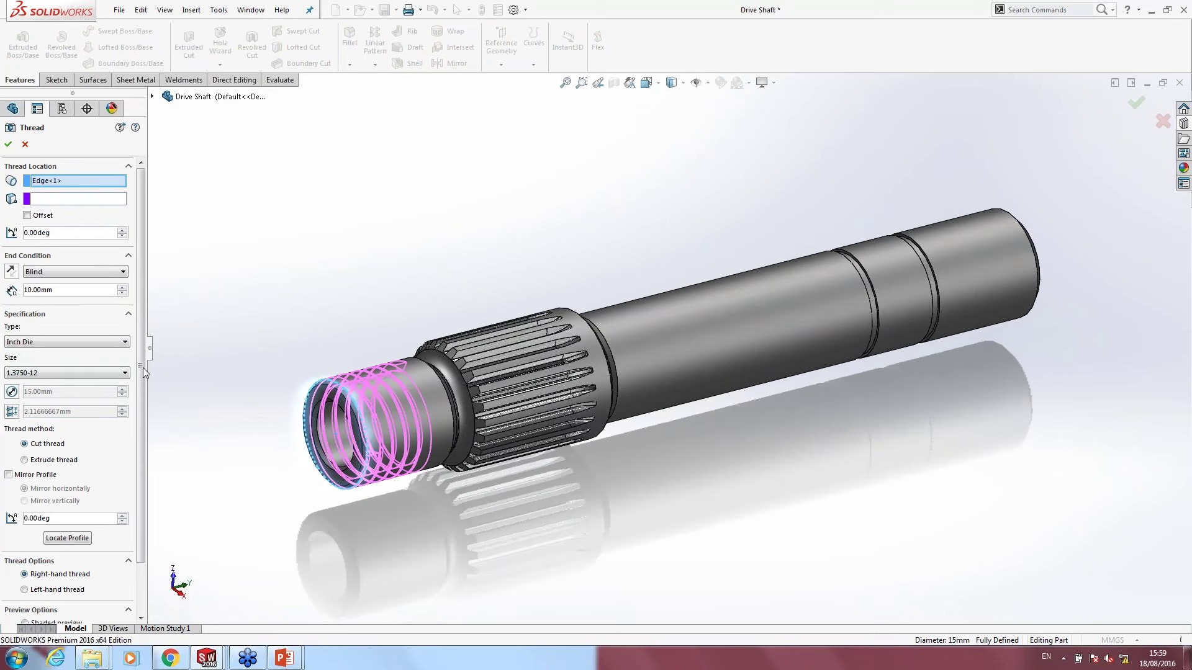
pyautogui.scroll(-2, 450, 392)
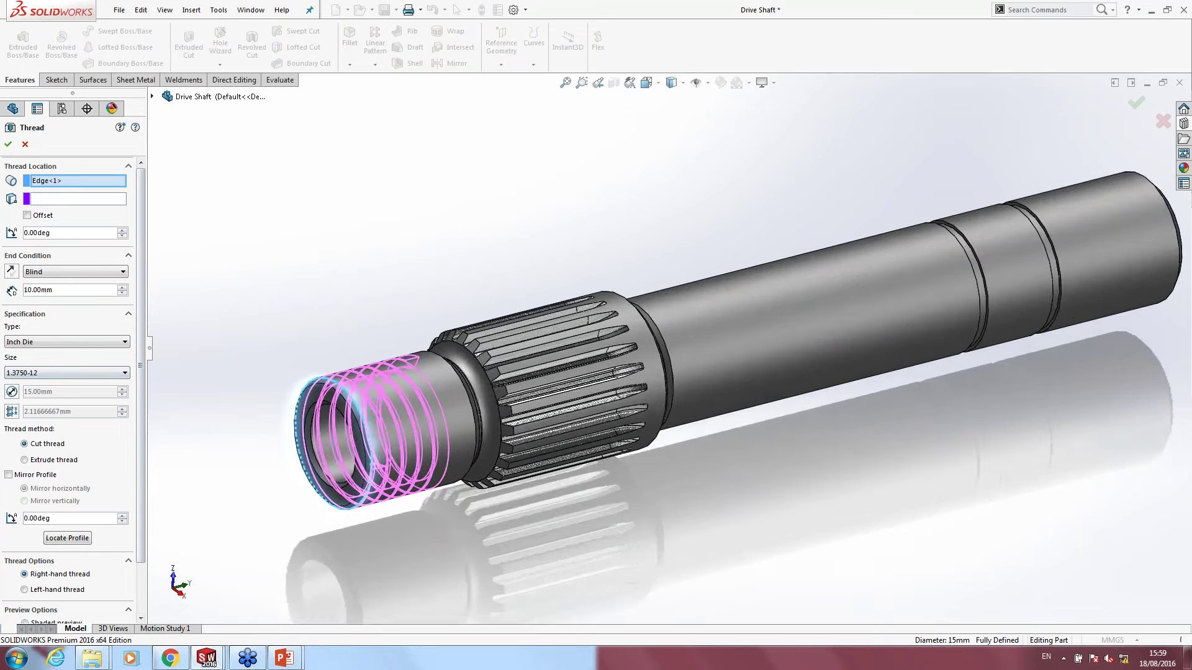
pyautogui.scroll(-2, 373, 366)
pyautogui.scroll(-2, 300, 341)
pyautogui.moveTo(317, 336); pyautogui.dragTo(346, 337, button='middle')
pyautogui.scroll(-1, 68, 404)
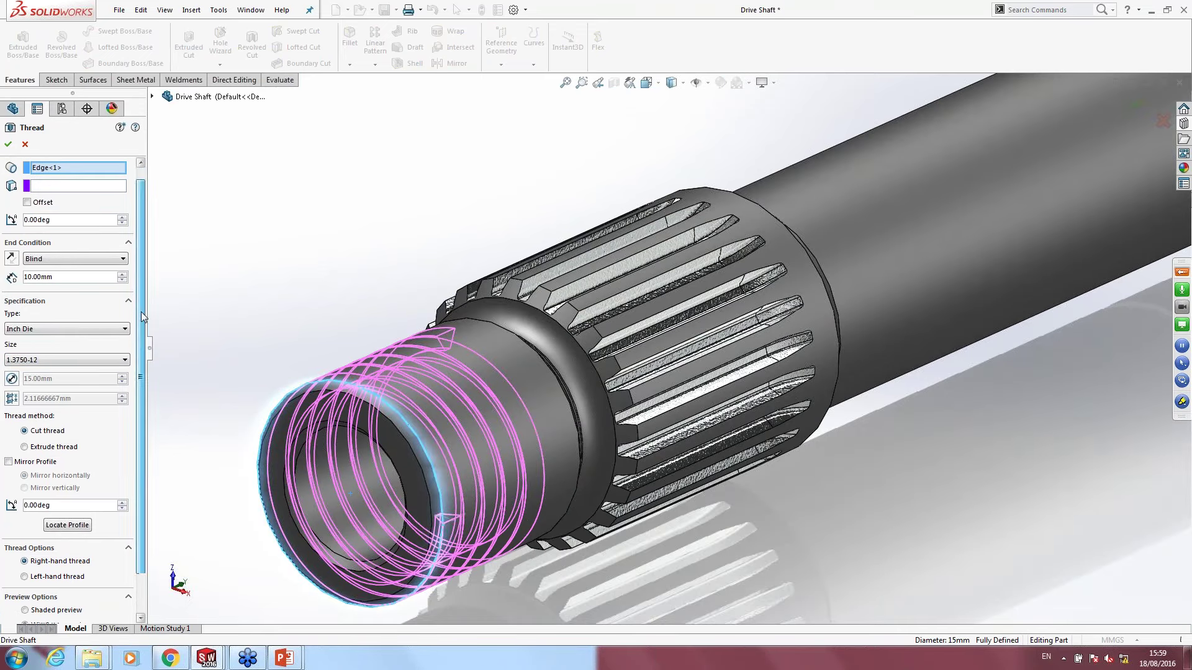
# Step: Keep the thread cut rather than raised, confirm Thread1 and close the part
pyautogui.click(54, 447)
pyautogui.click(48, 432)
pyautogui.scroll(-2, 137, 434)
pyautogui.scroll(3, 135, 452)
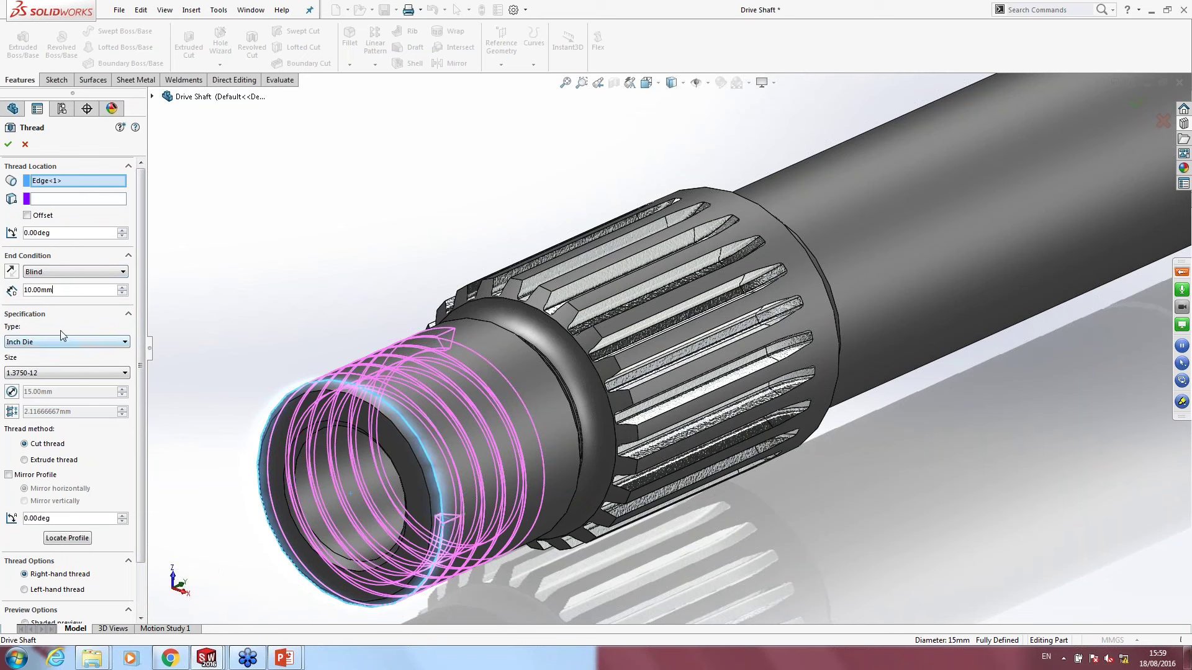
pyautogui.click(8, 144)
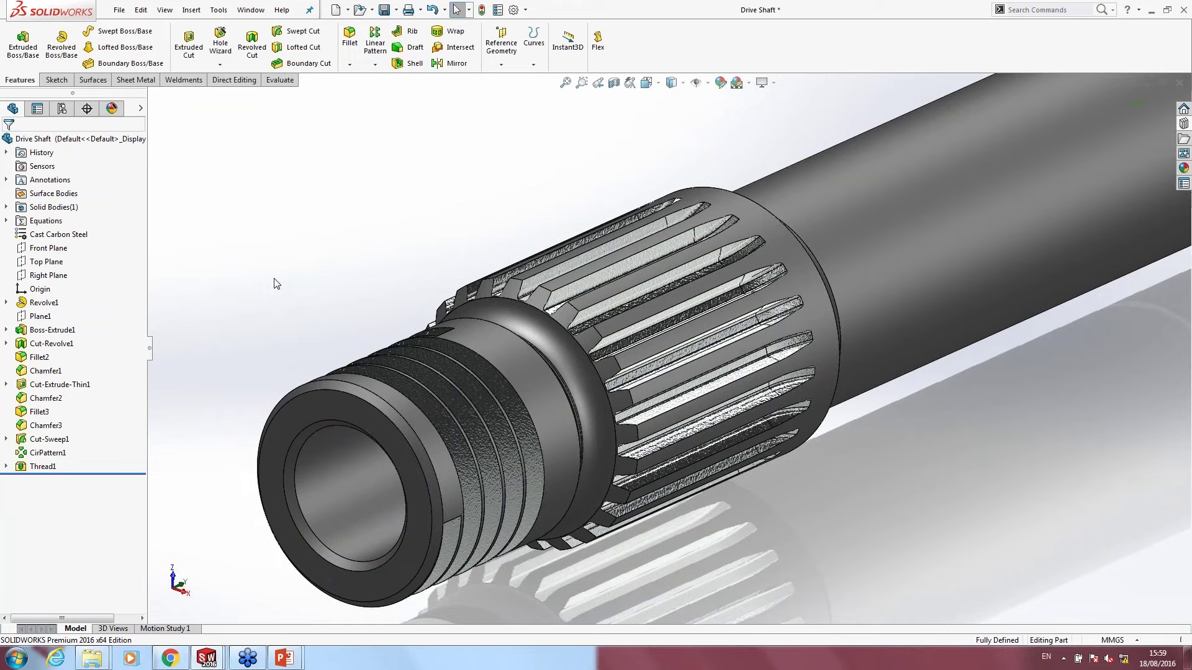
pyautogui.moveTo(280, 257)
pyautogui.mouseDown(button='middle')
pyautogui.moveTo(241, 255)
pyautogui.moveTo(447, 432)
pyautogui.moveTo(616, 393)
pyautogui.moveTo(649, 415)
pyautogui.moveTo(311, 375)
pyautogui.moveTo(857, 298)
pyautogui.mouseUp(button='middle')
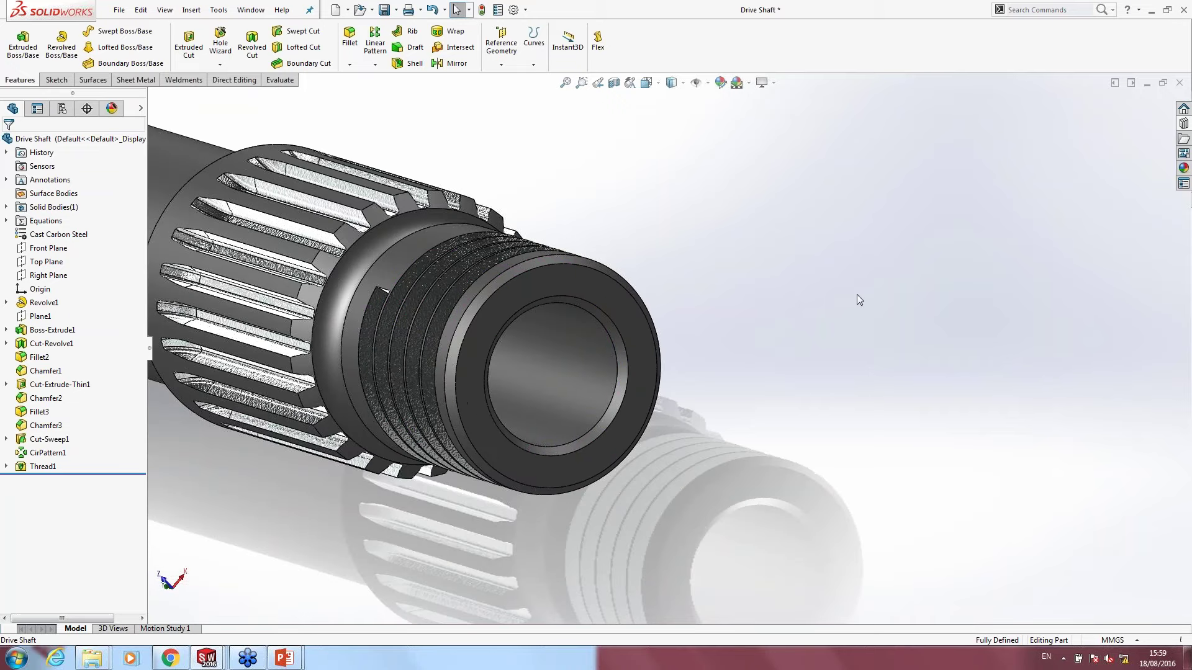
pyautogui.click(1179, 83)
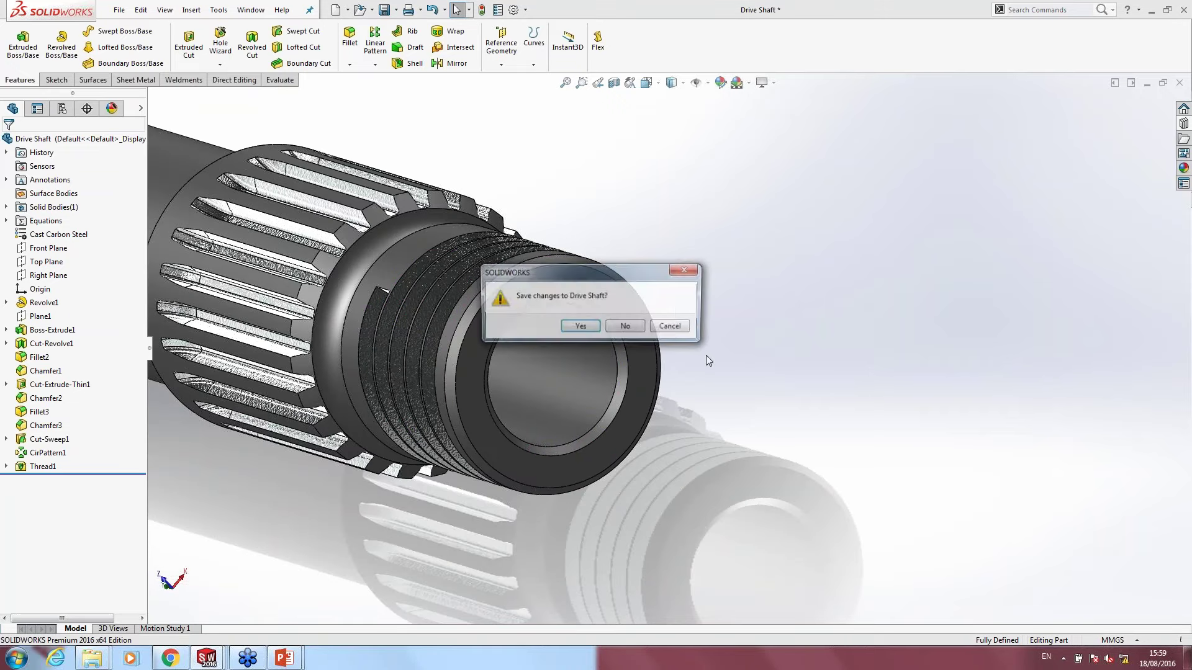
# Step: Save the threaded drive shaft and open the Hand Rail assembly
pyautogui.click(587, 329)
pyautogui.click(538, 287)
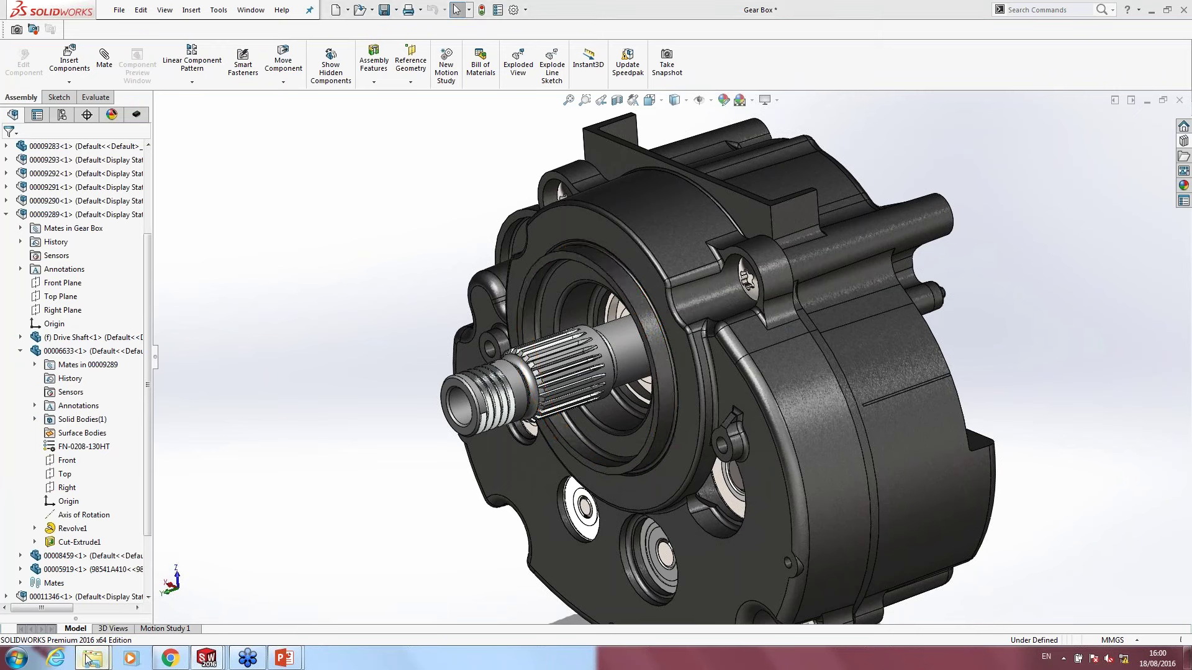
pyautogui.click(110, 549)
pyautogui.click(387, 125)
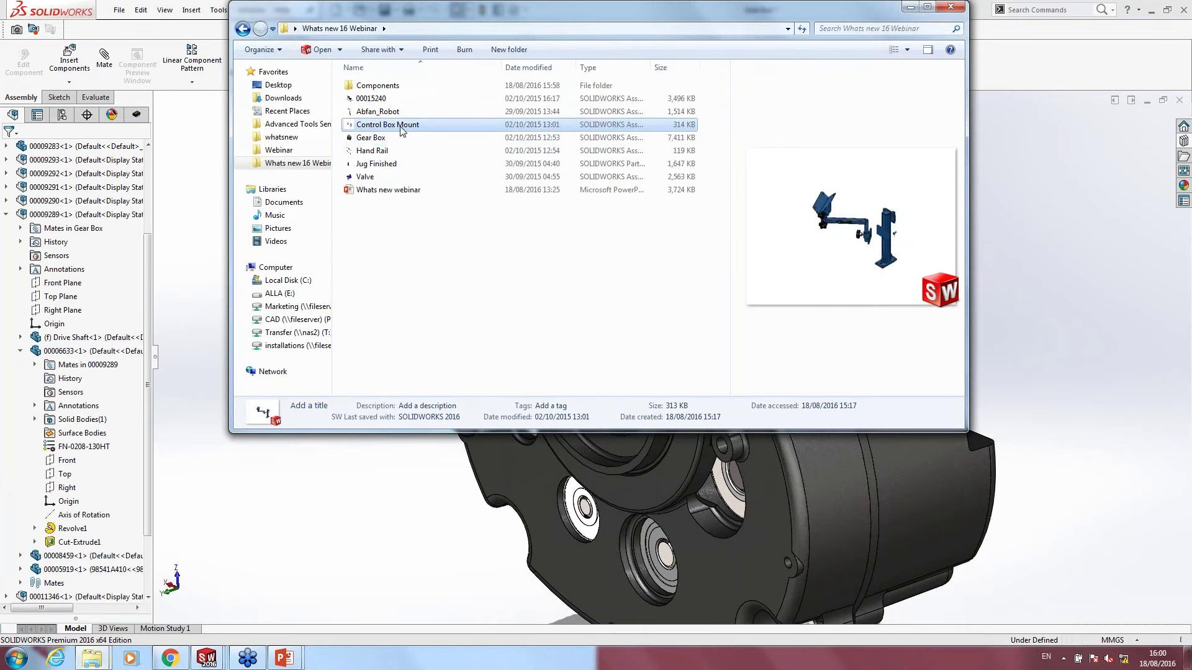
pyautogui.doubleClick(372, 150)
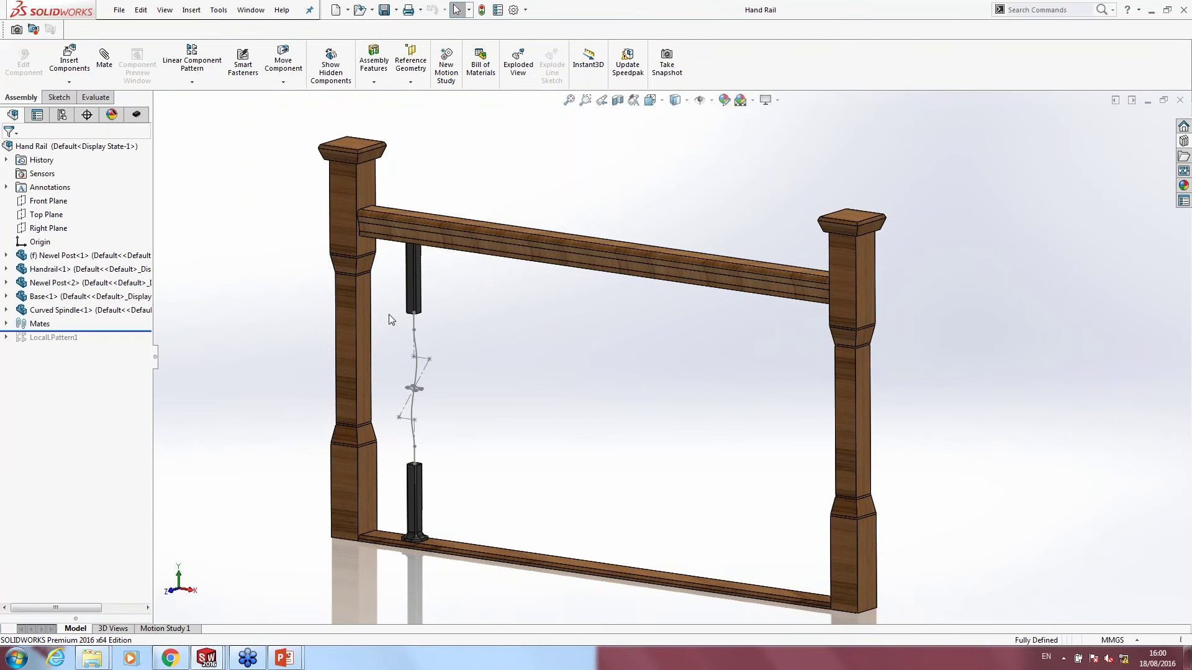
# Step: Open the Hand Rail's Curved Spindle as a separate part
pyautogui.scroll(-2, 352, 382)
pyautogui.scroll(-2, 398, 386)
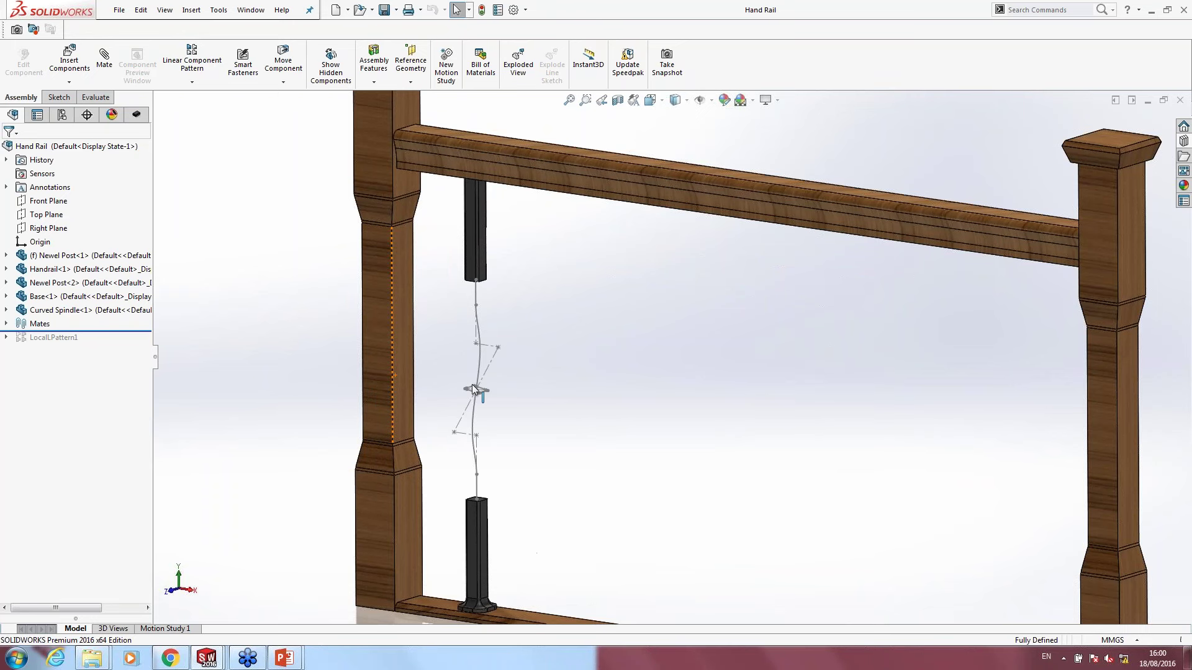
pyautogui.scroll(-2, 340, 316)
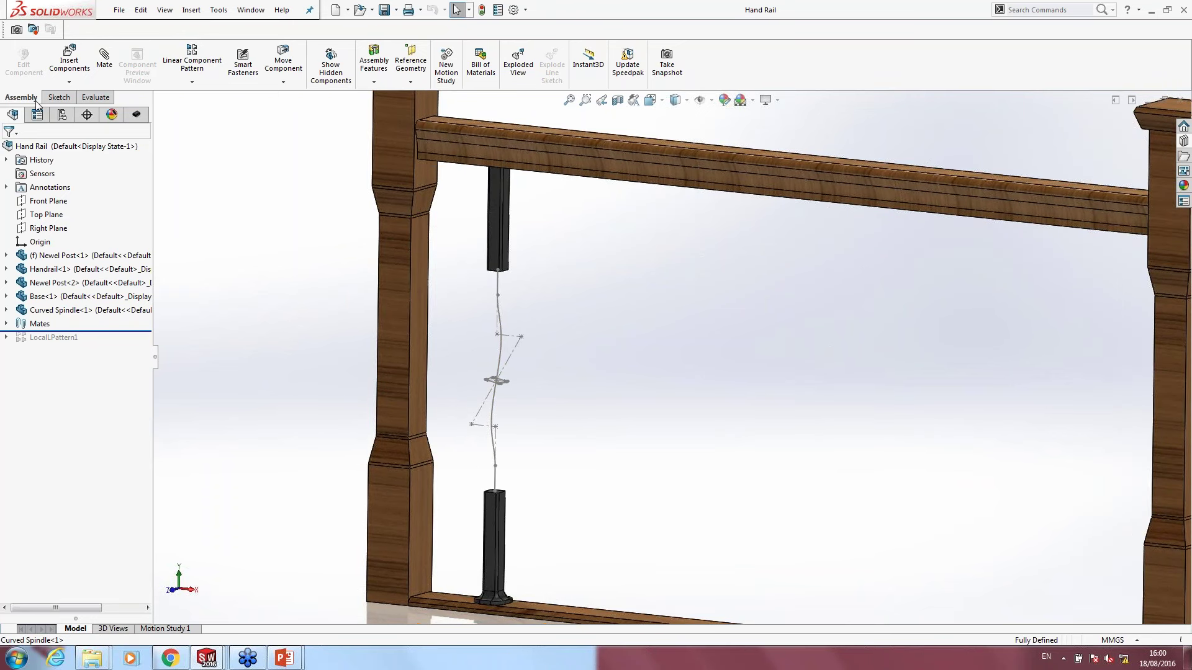
pyautogui.click(62, 310)
pyautogui.rightClick(41, 309)
pyautogui.click(40, 229)
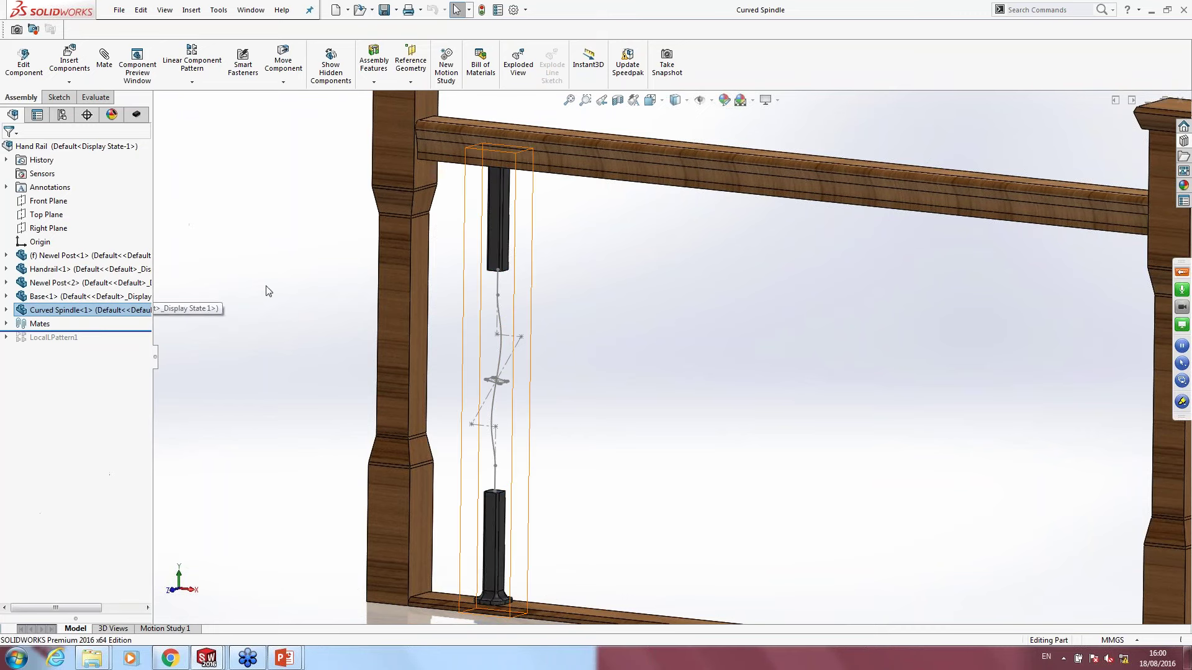
pyautogui.moveTo(598, 370); pyautogui.dragTo(301, 261, button='middle')
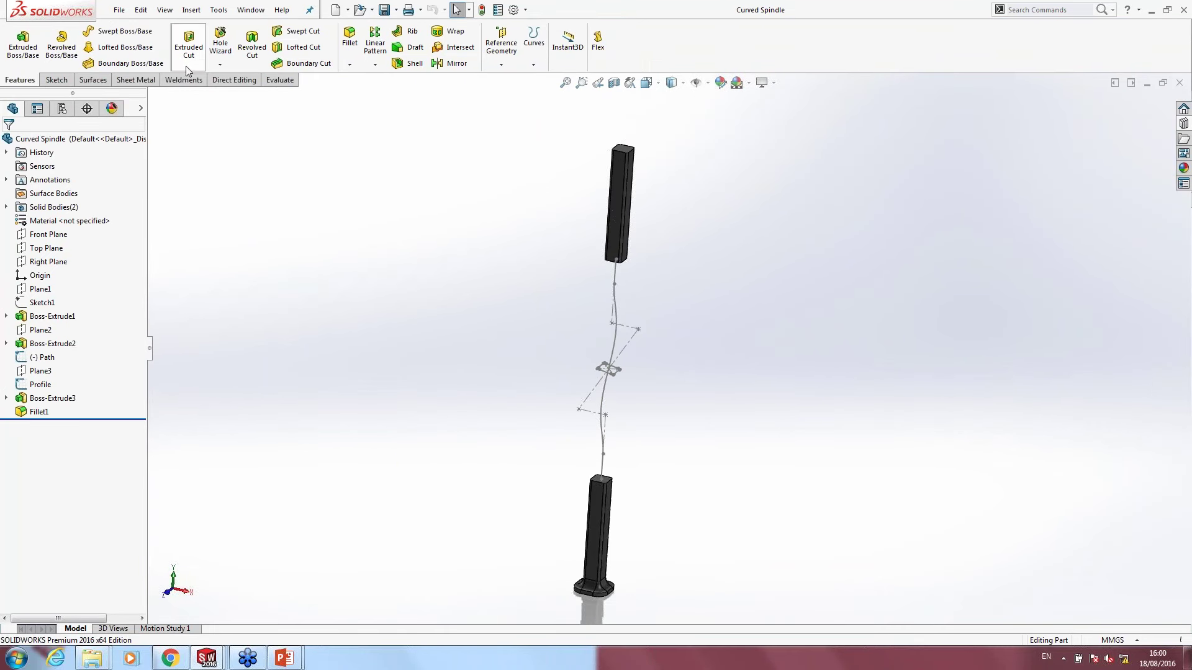
# Step: Create Sweep1 using the middle sketch as profile and the spline as path, both directions
pyautogui.click(125, 32)
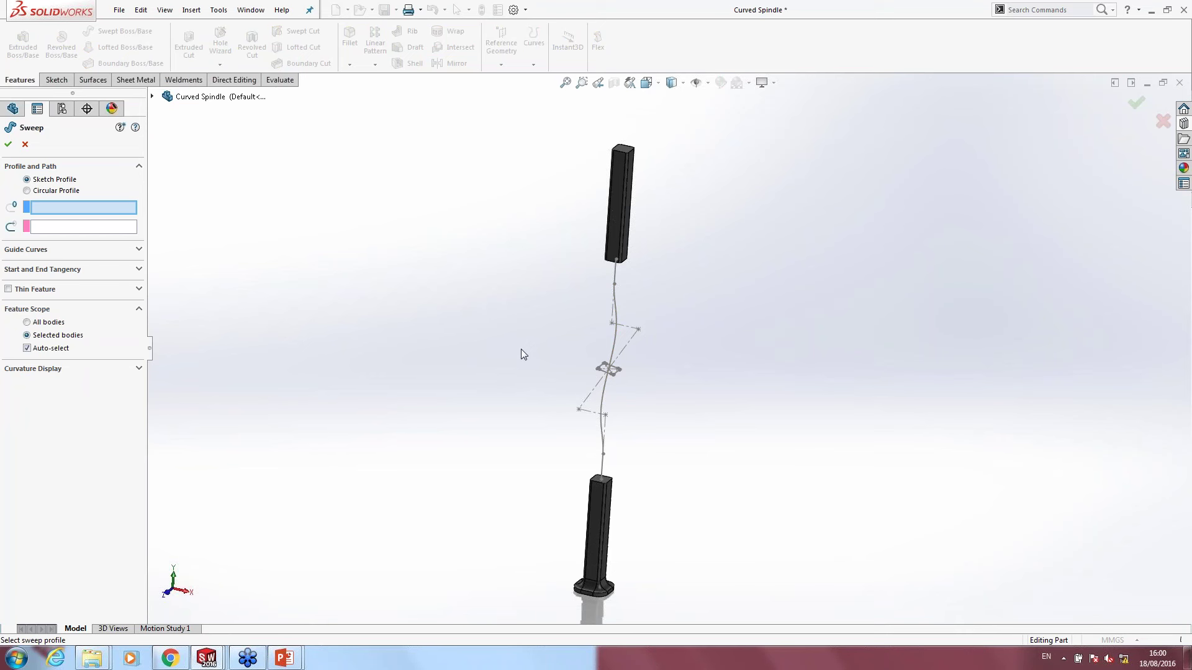
pyautogui.scroll(3, 639, 386)
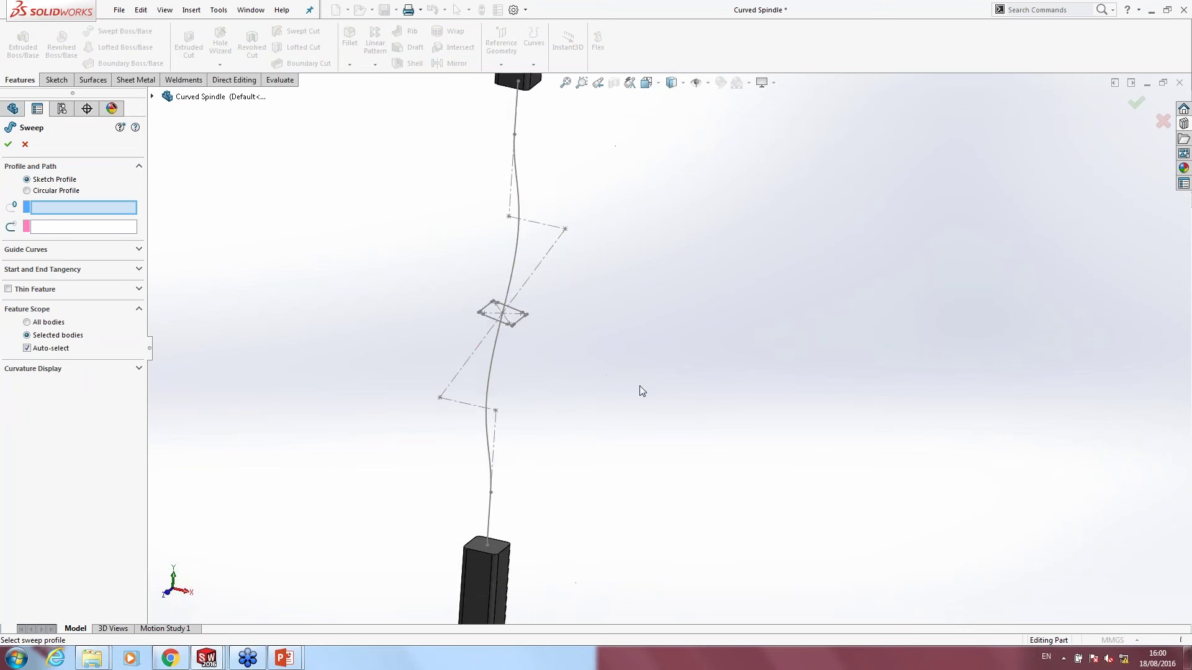
pyautogui.click(464, 303)
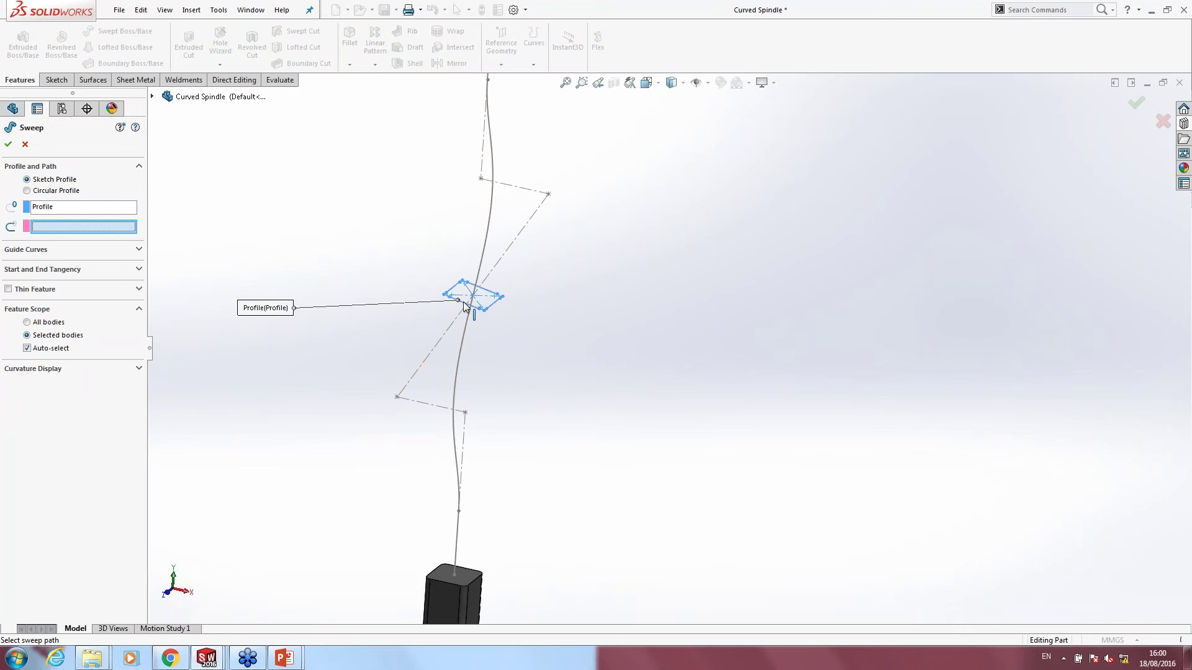
pyautogui.press('z')
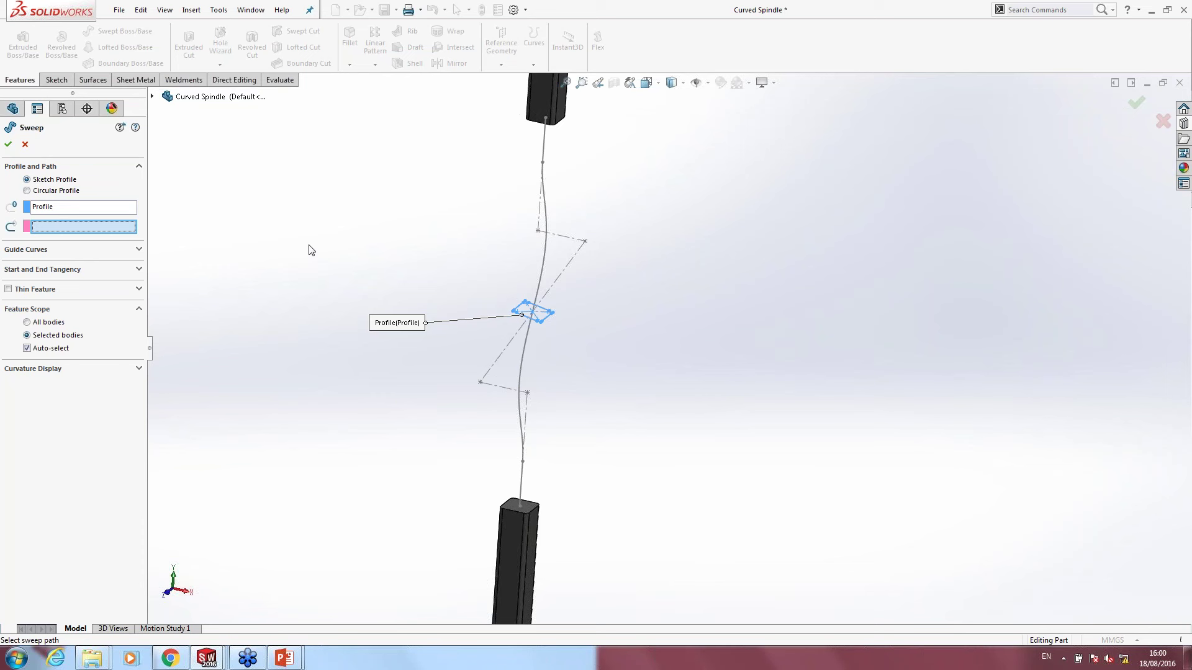
pyautogui.click(546, 218)
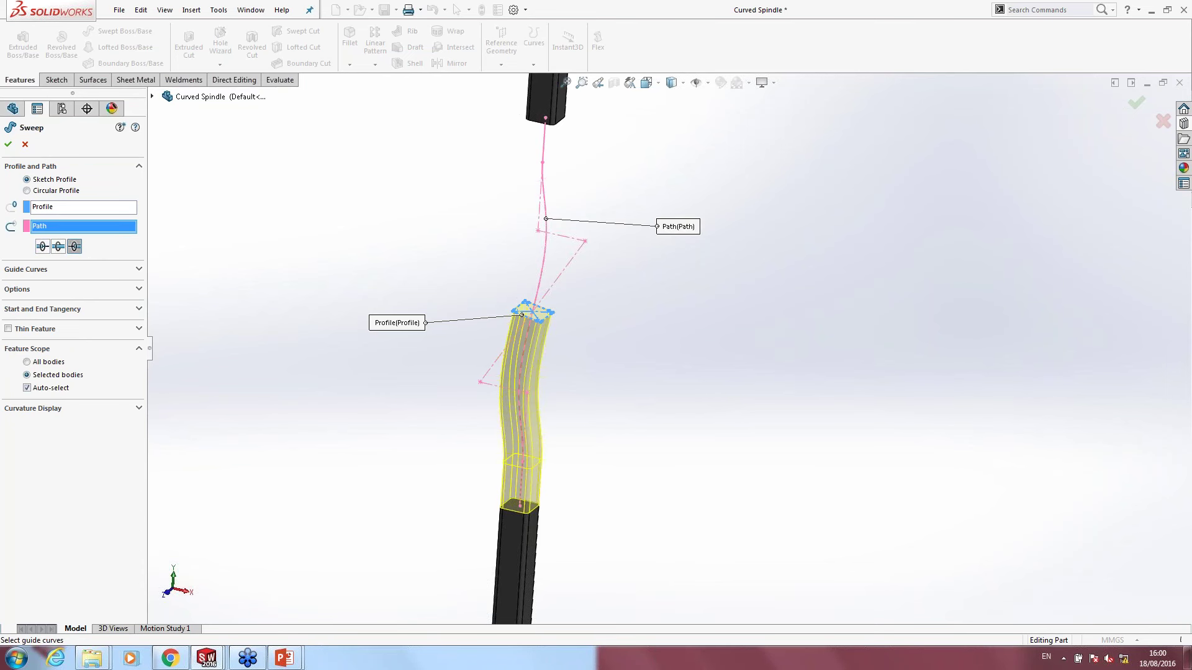
pyautogui.click(75, 246)
pyautogui.click(58, 246)
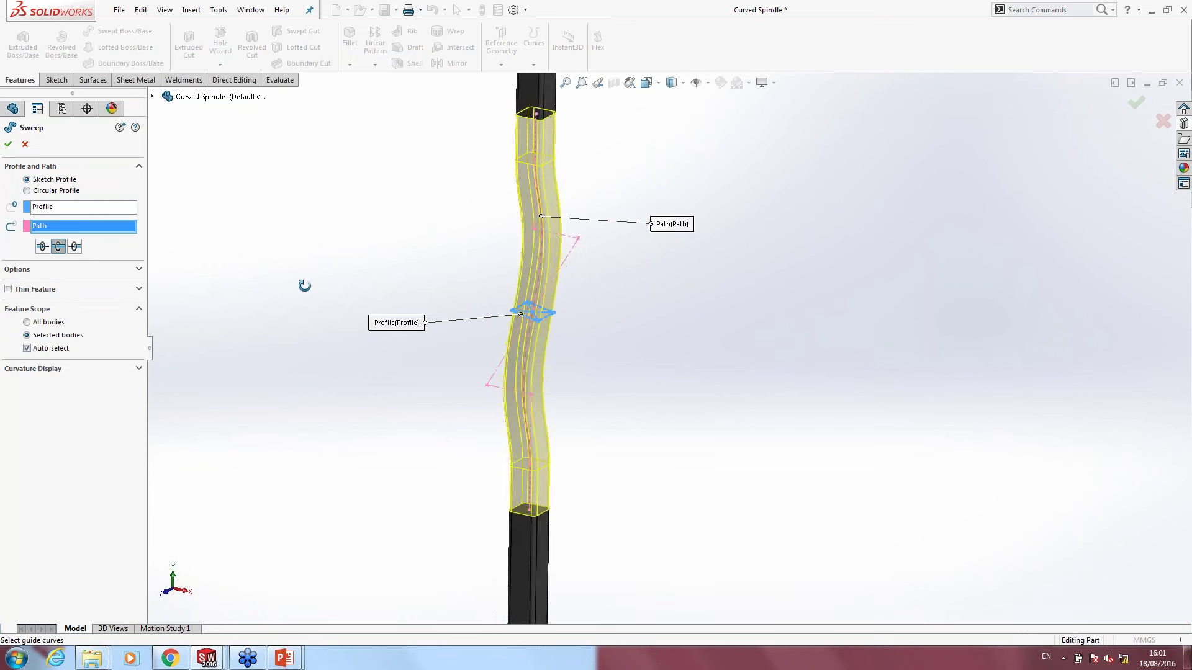
pyautogui.click(8, 144)
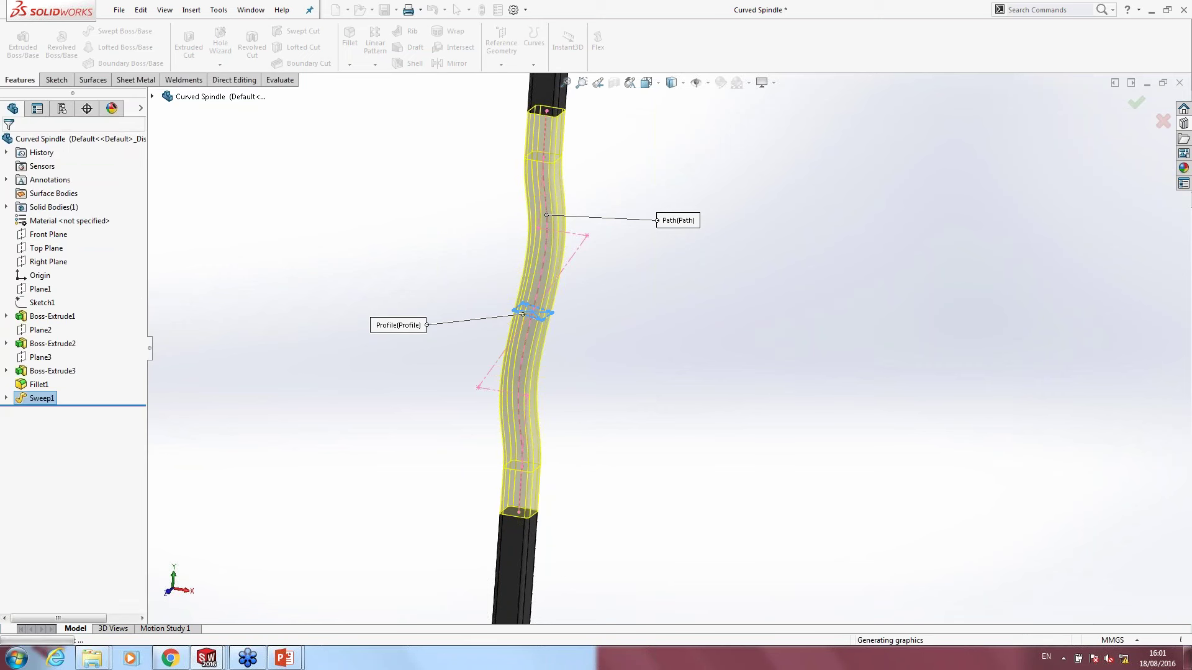
# Step: Reopen Sweep1 for editing and clear its path and profile selections
pyautogui.rightClick(41, 398)
pyautogui.click(49, 366)
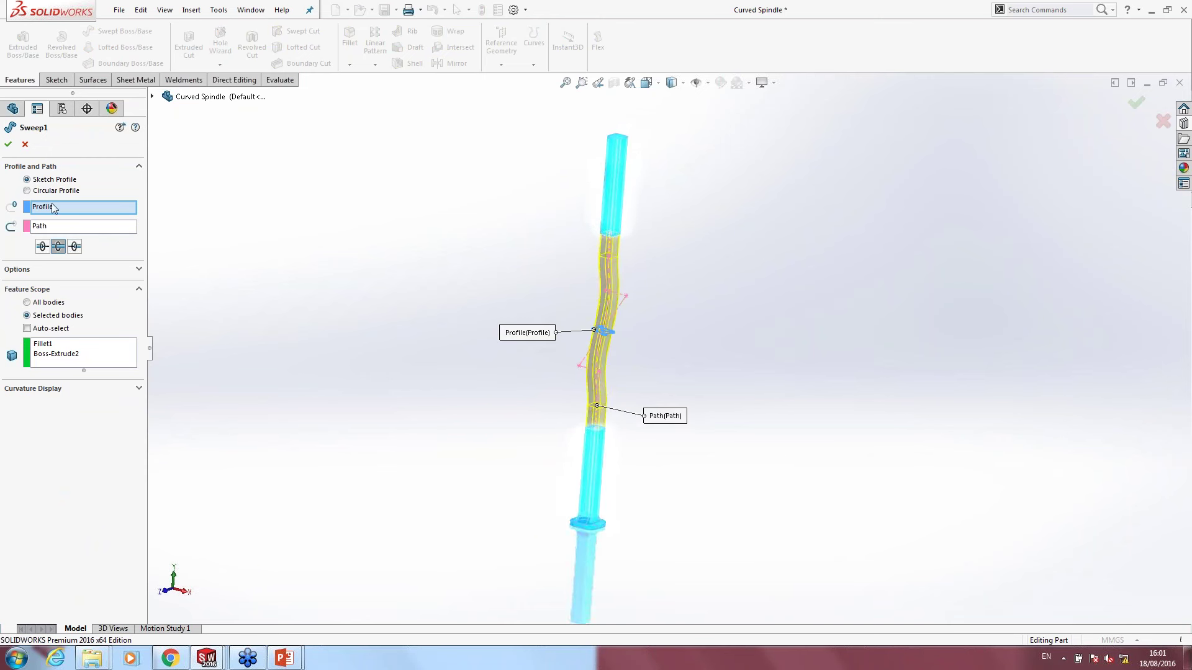
pyautogui.scroll(-3, 547, 276)
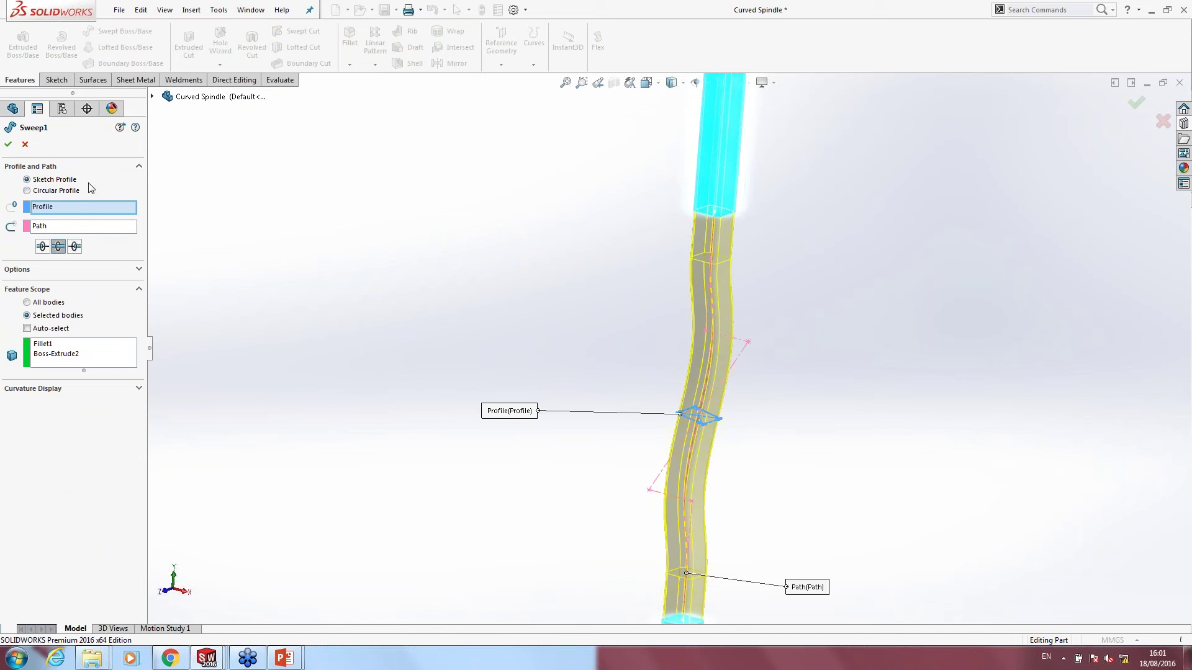
pyautogui.rightClick(45, 228)
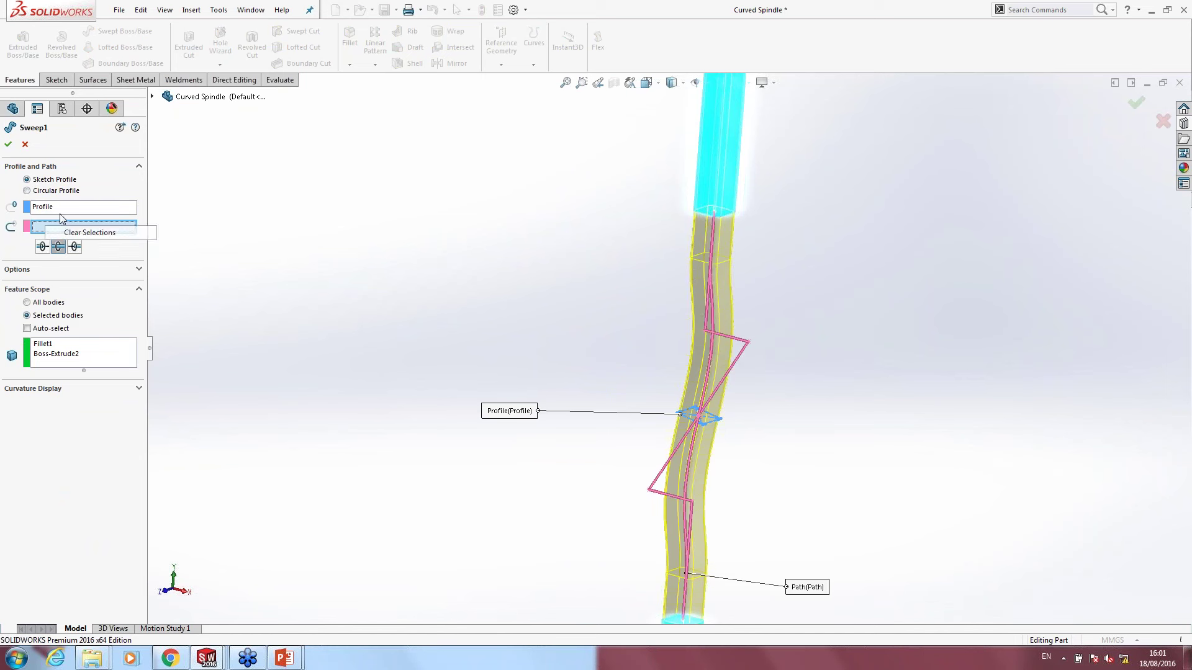
pyautogui.click(68, 233)
pyautogui.rightClick(62, 208)
pyautogui.click(70, 216)
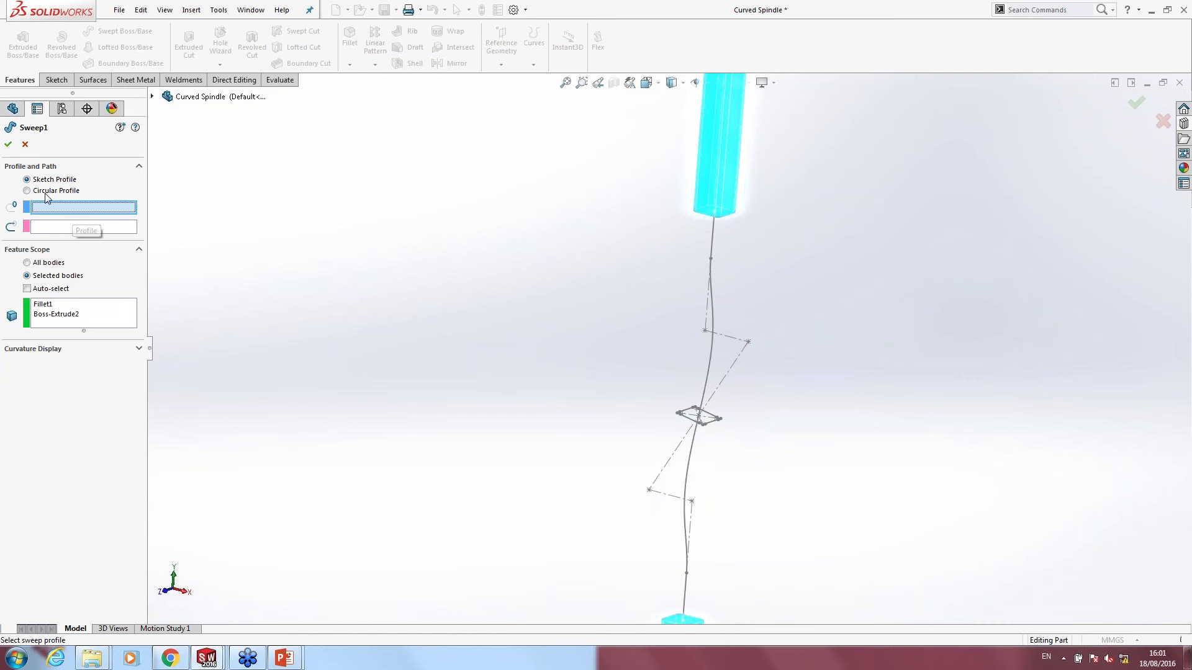
# Step: Switch Sweep1 to a 20.00mm circular profile along the spline path
pyautogui.click(53, 192)
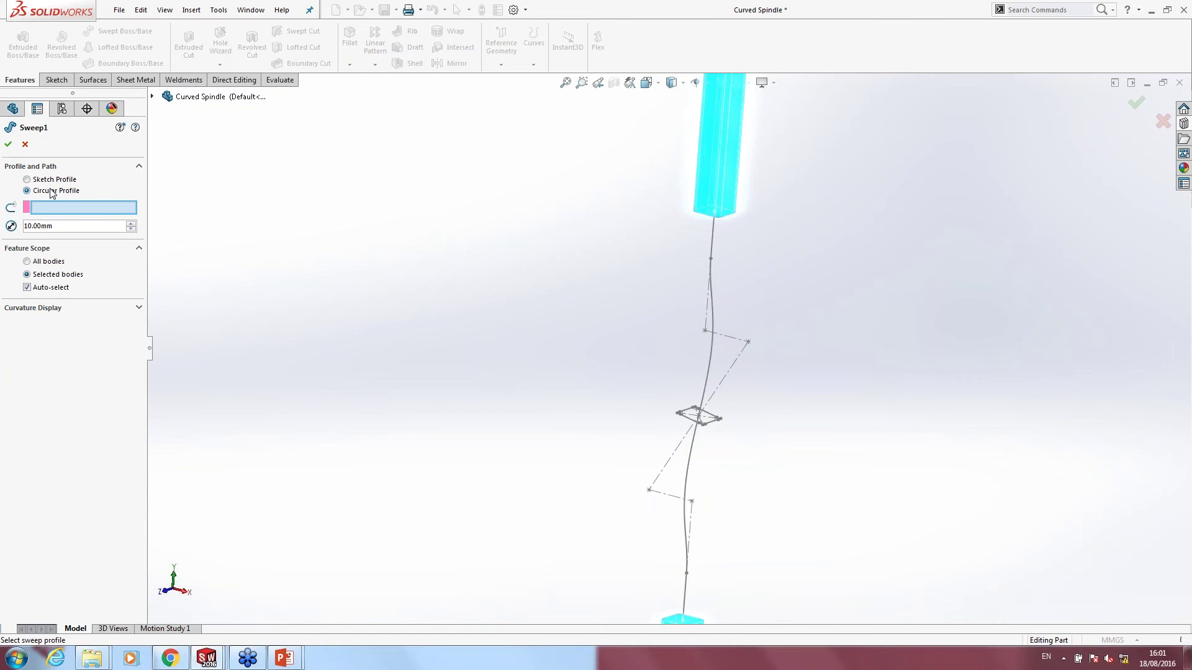
pyautogui.click(713, 354)
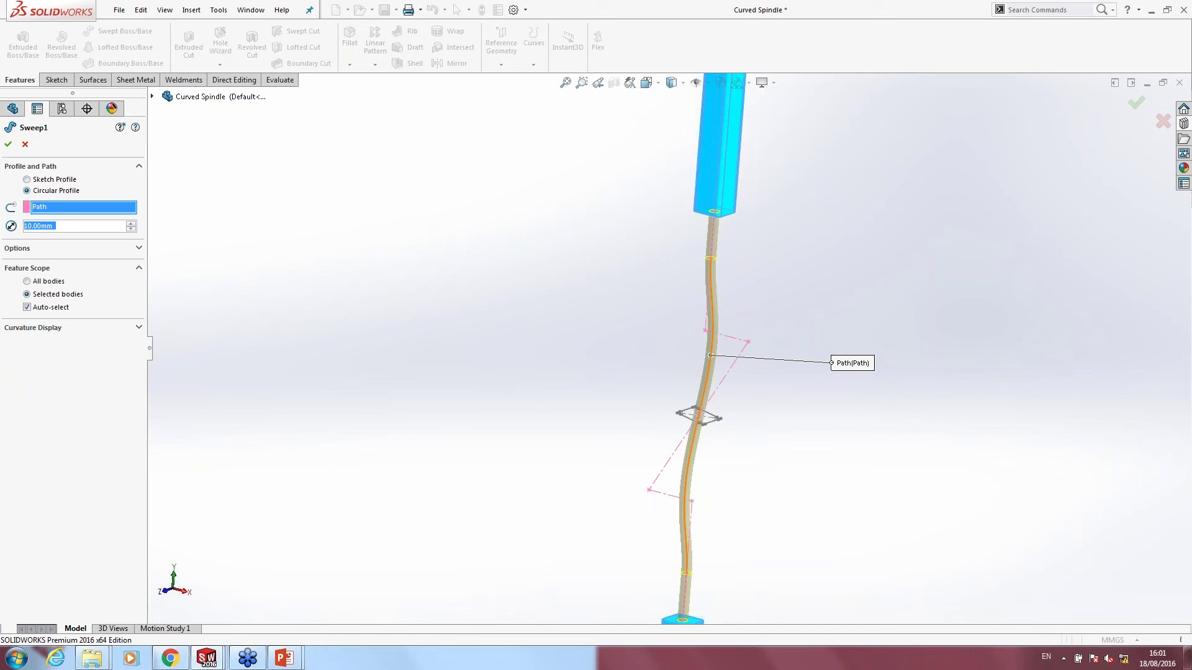
pyautogui.doubleClick(62, 228)
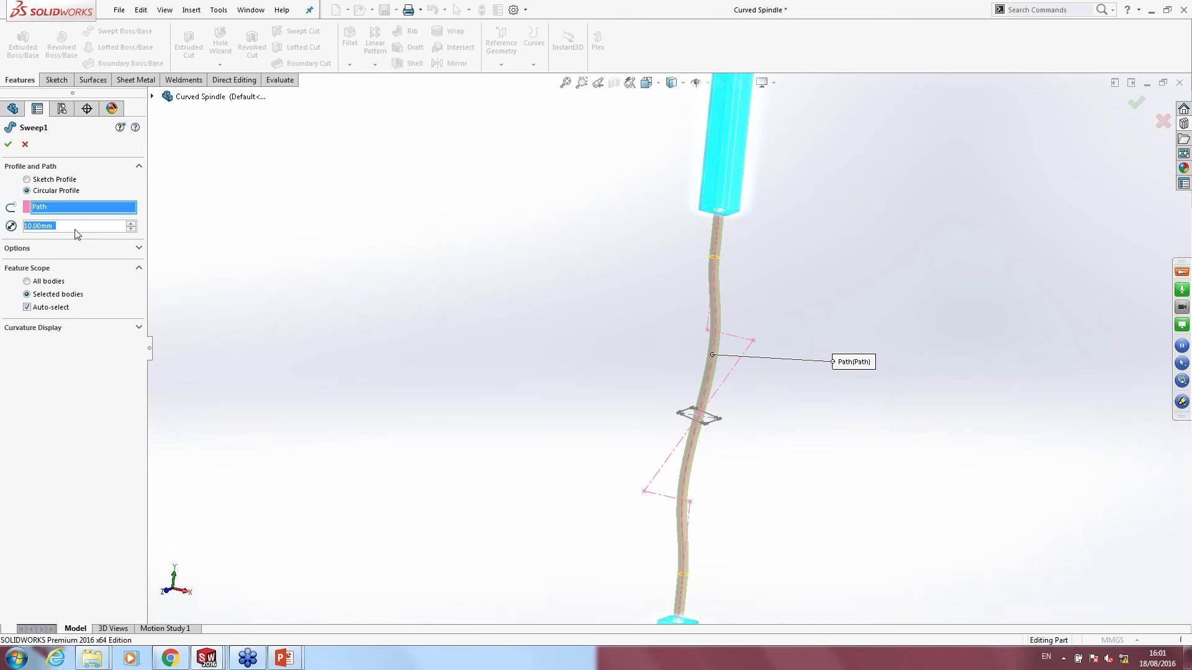
pyautogui.click(131, 222)
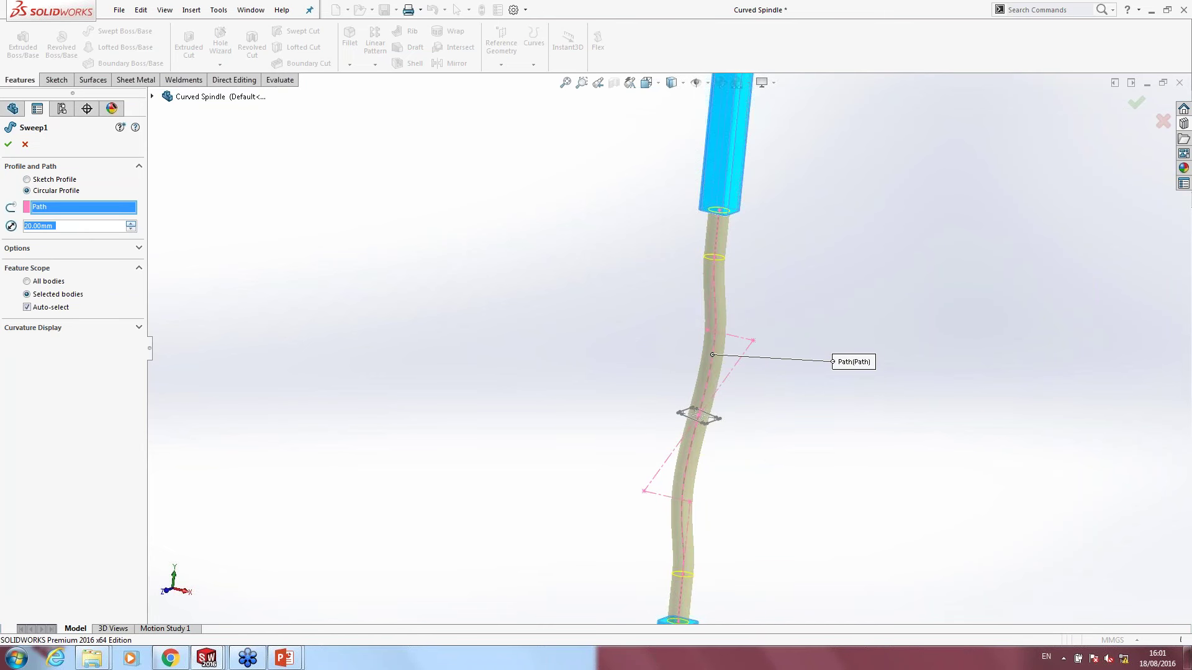
pyautogui.click(8, 144)
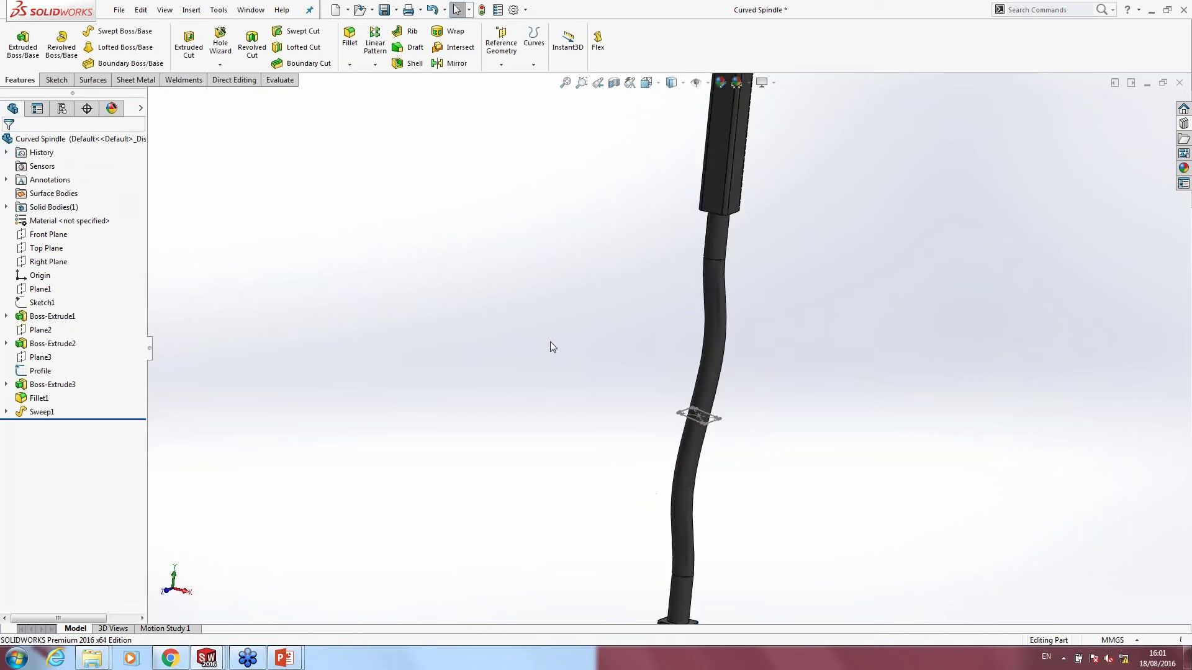
# Step: Open the Jug Finished model from the file browser
pyautogui.moveTo(576, 289); pyautogui.dragTo(623, 319, button='middle')
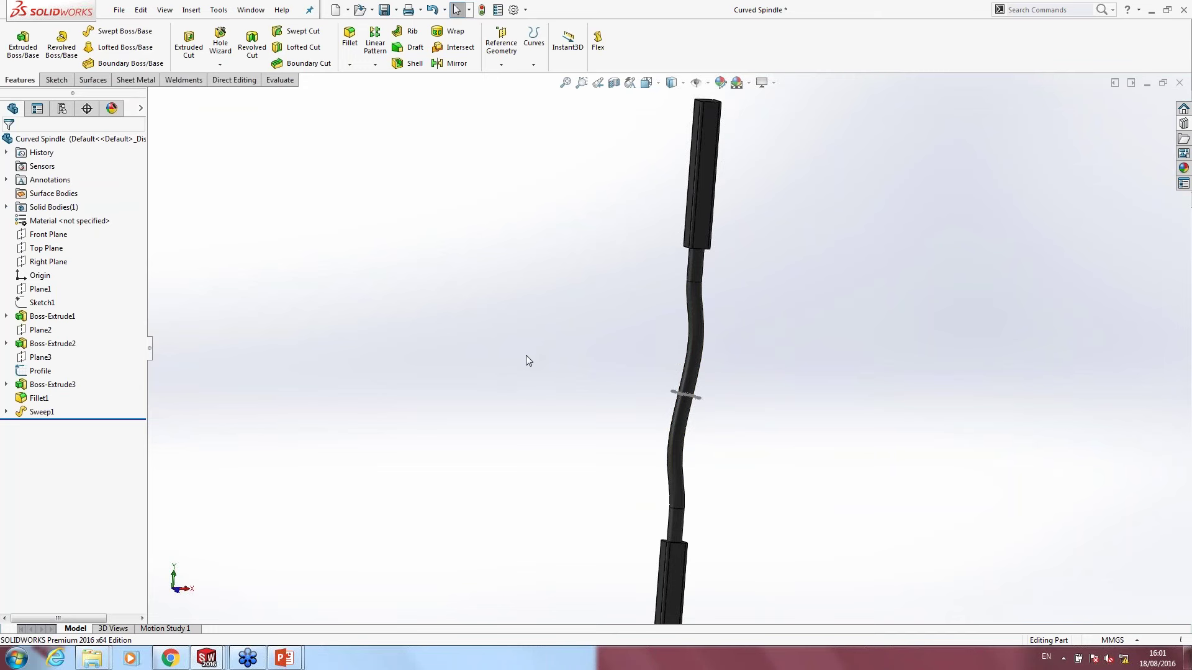
pyautogui.moveTo(92, 658)
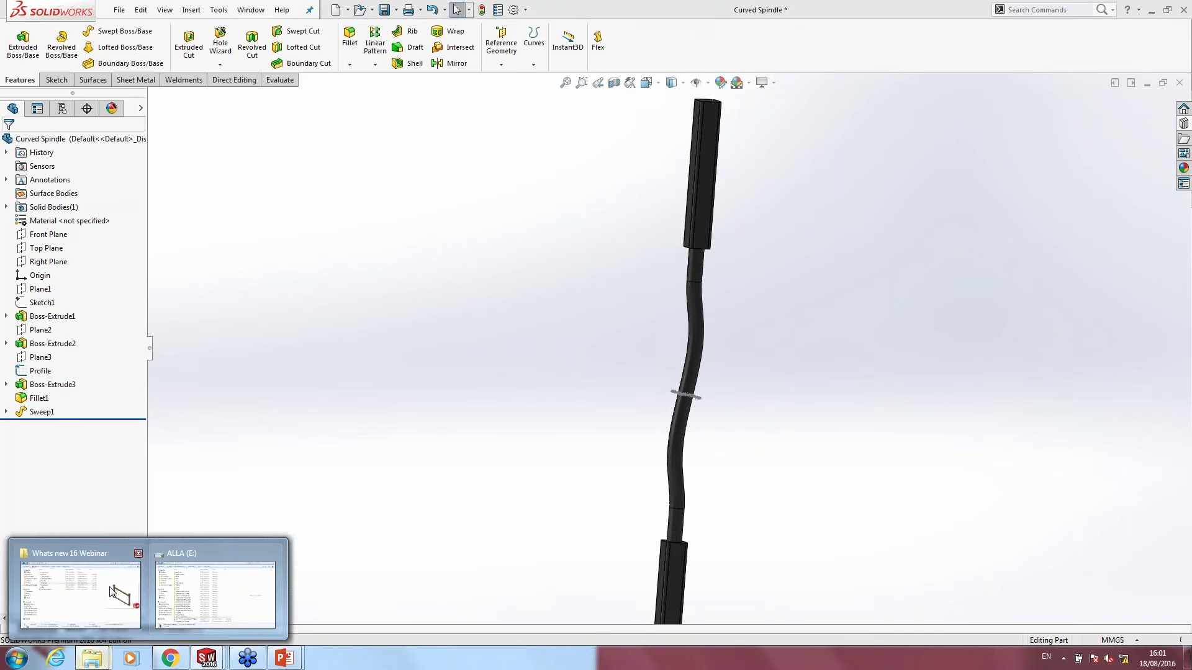
pyautogui.click(112, 592)
pyautogui.doubleClick(389, 163)
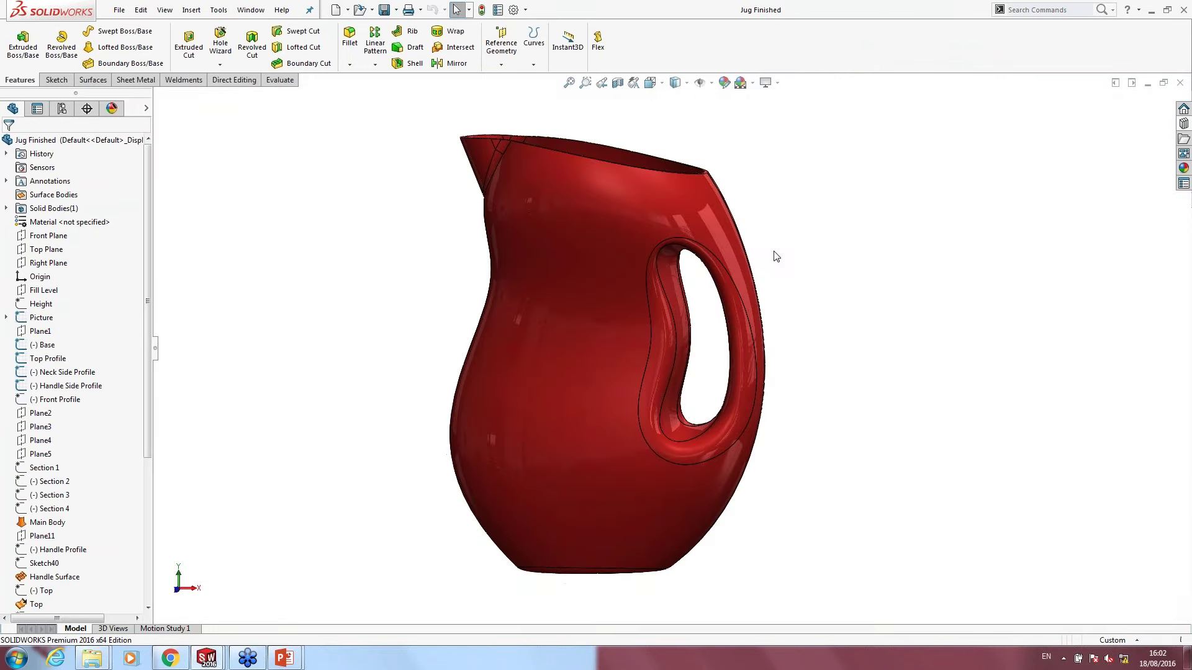
pyautogui.moveTo(774, 255)
pyautogui.mouseDown(button='middle')
pyautogui.moveTo(426, 282)
pyautogui.moveTo(444, 285)
pyautogui.moveTo(366, 234)
pyautogui.moveTo(387, 250)
pyautogui.mouseUp(button='middle')
# Step: Review Plane2, Plane3 and Plane4 on the jug, then view it from the front
pyautogui.scroll(2, 424, 275)
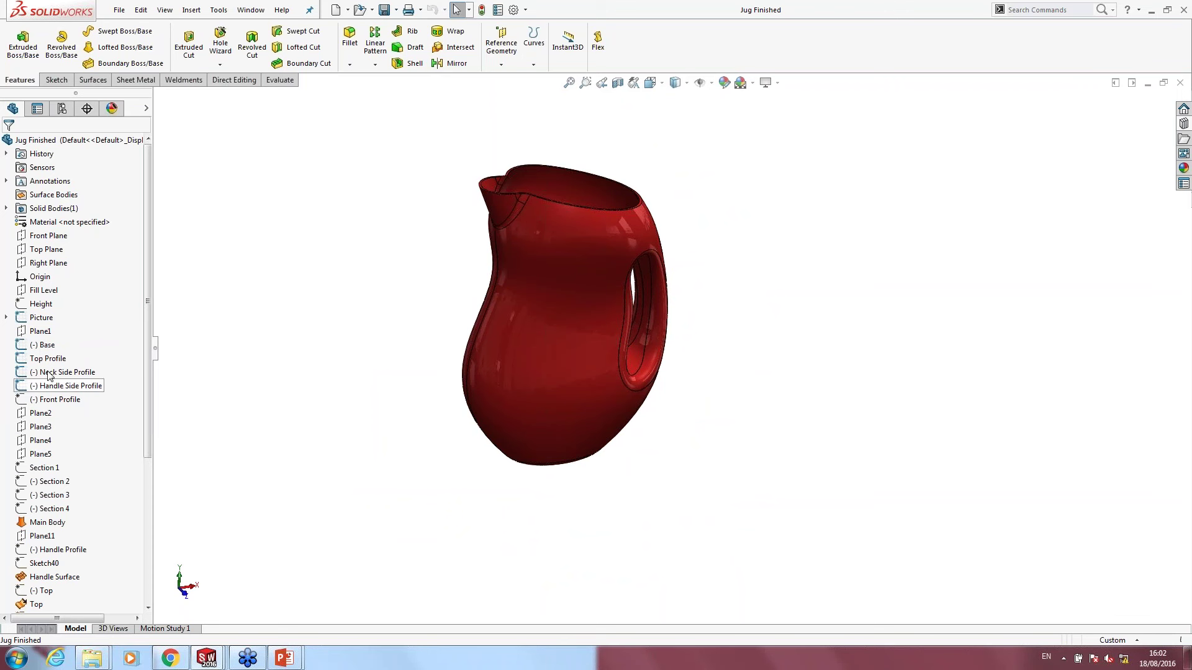
pyautogui.click(55, 417)
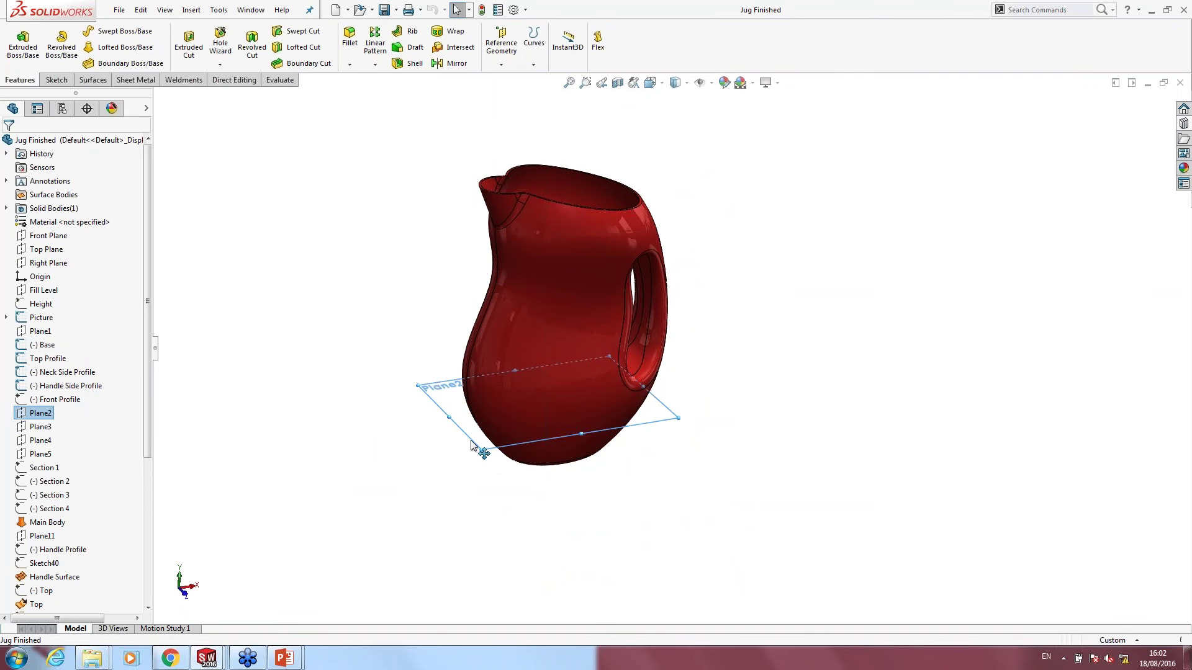
pyautogui.click(40, 427)
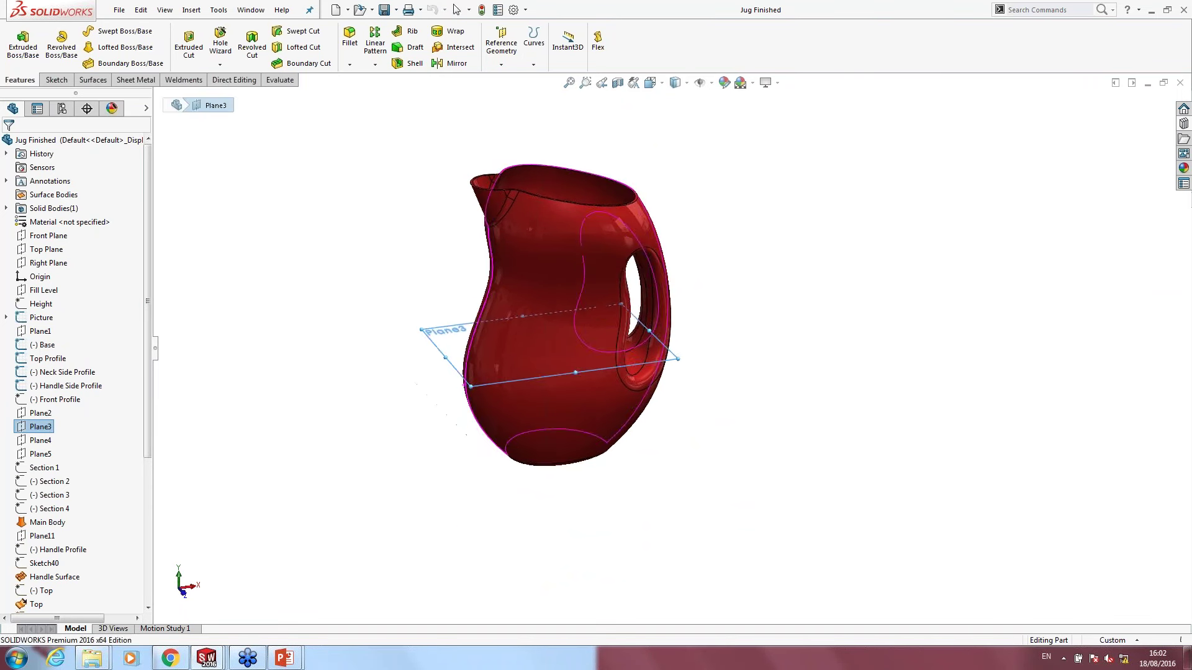
pyautogui.click(31, 441)
pyautogui.hotkey('ctrl', '1')
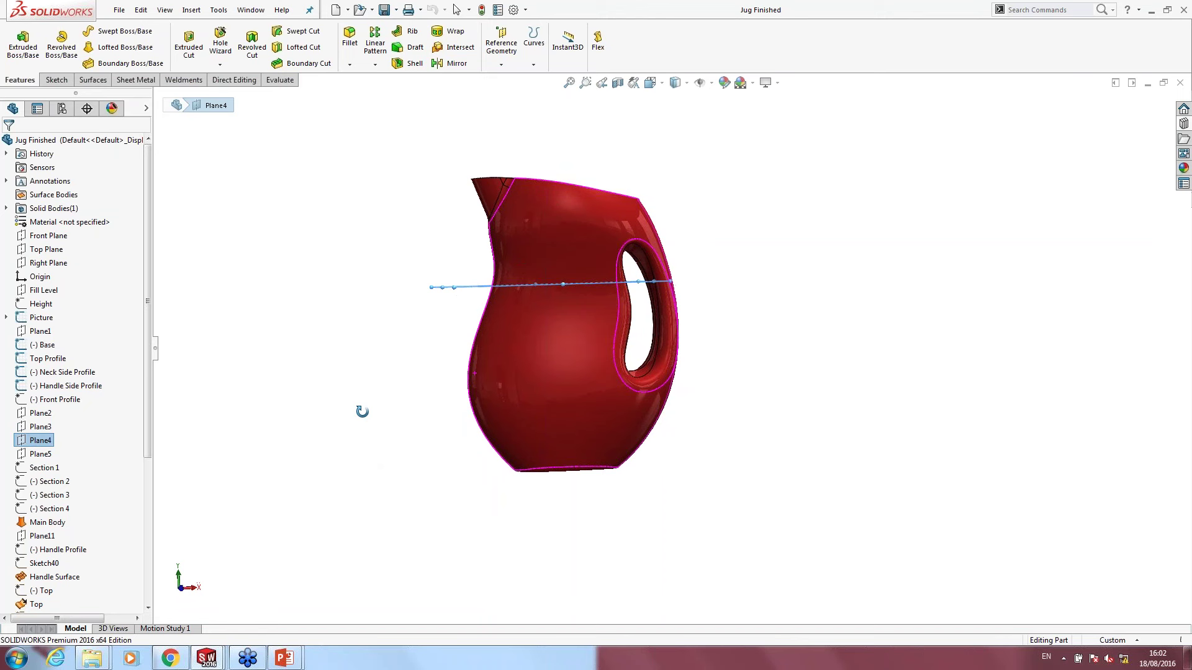
# Step: Intersect Plane4 with Shell1 and preview Regions 1, 2 and 3
pyautogui.moveTo(471, 303); pyautogui.dragTo(472, 331, button='middle')
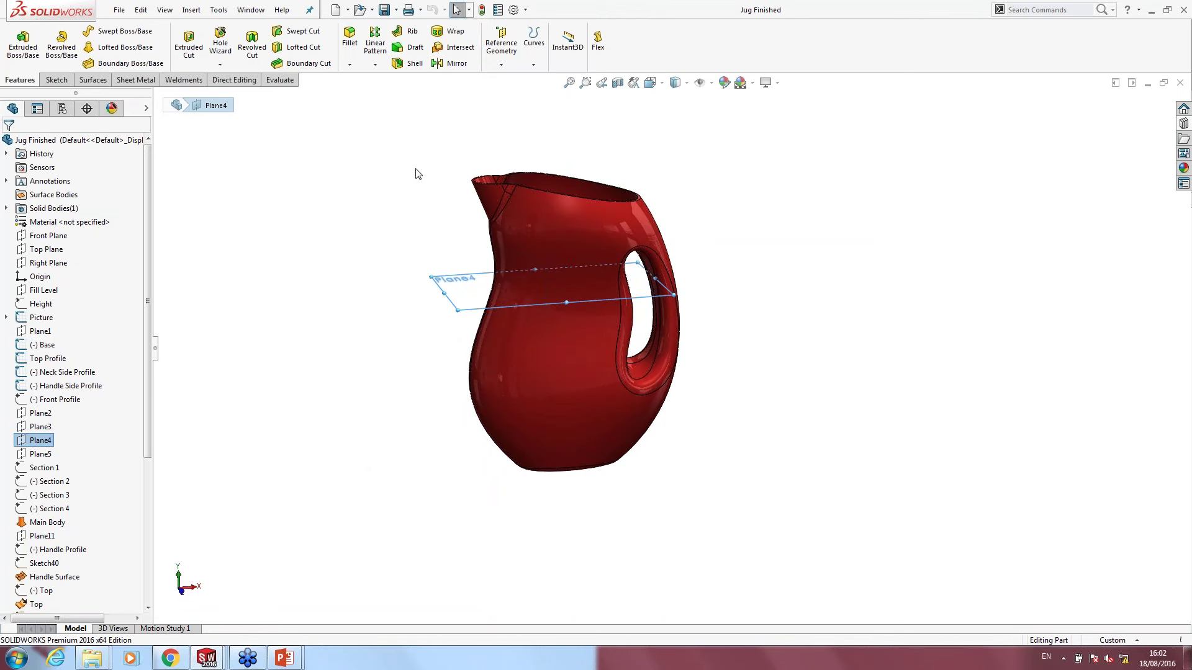
pyautogui.click(470, 50)
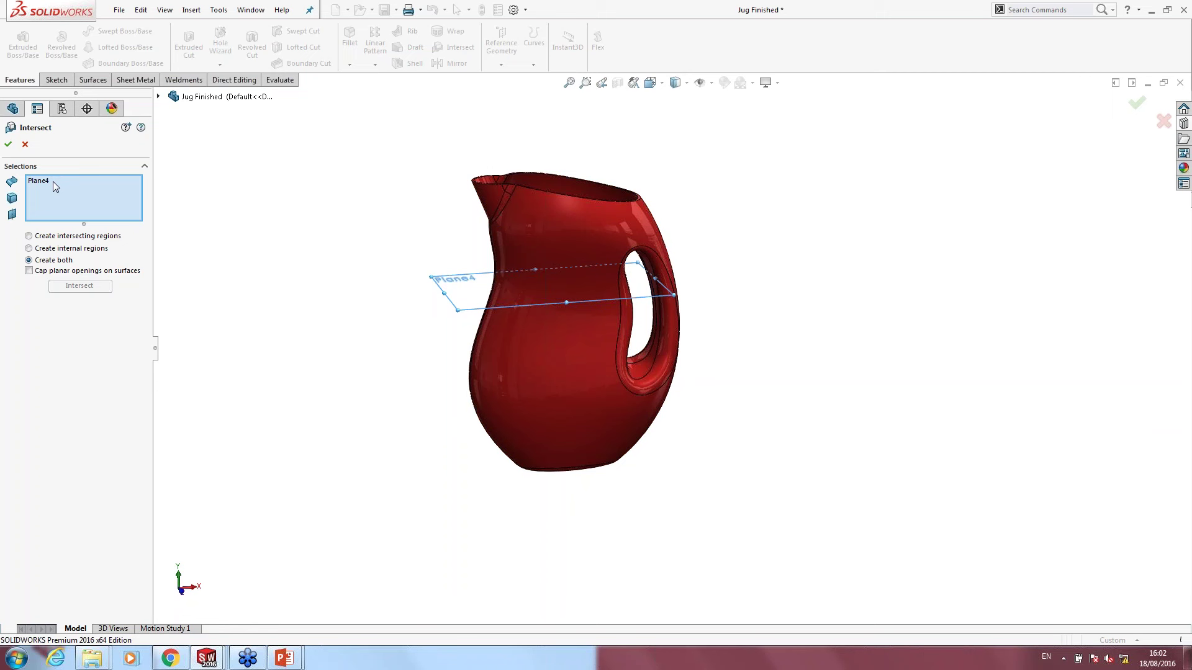
pyautogui.click(515, 226)
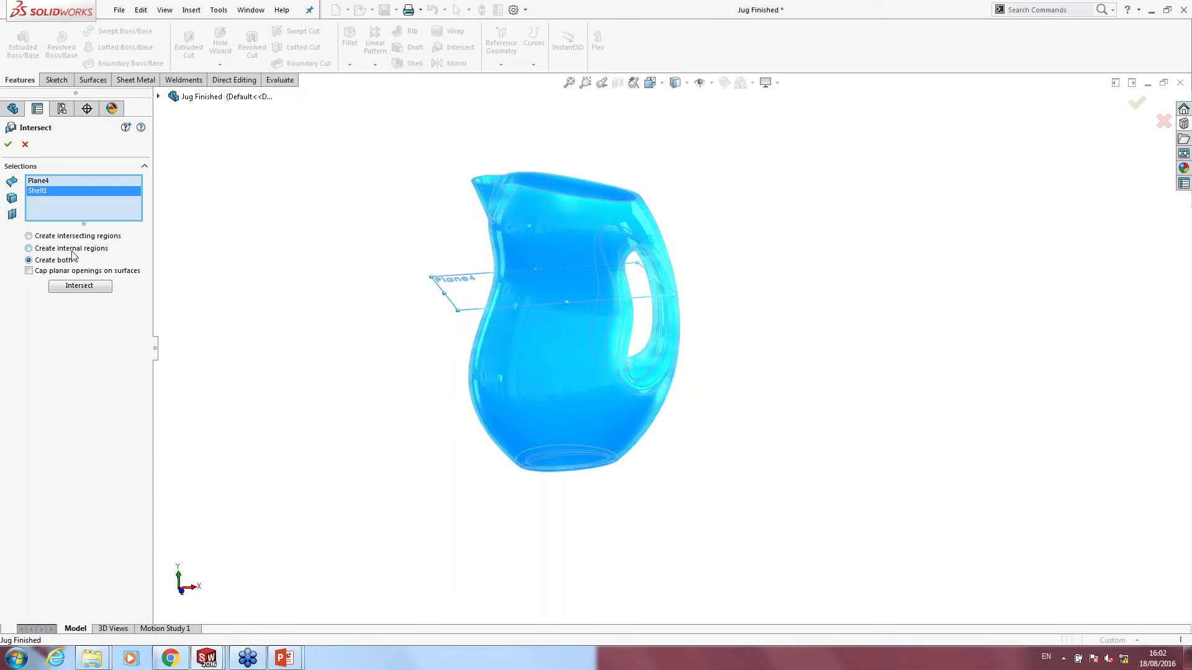
pyautogui.click(89, 286)
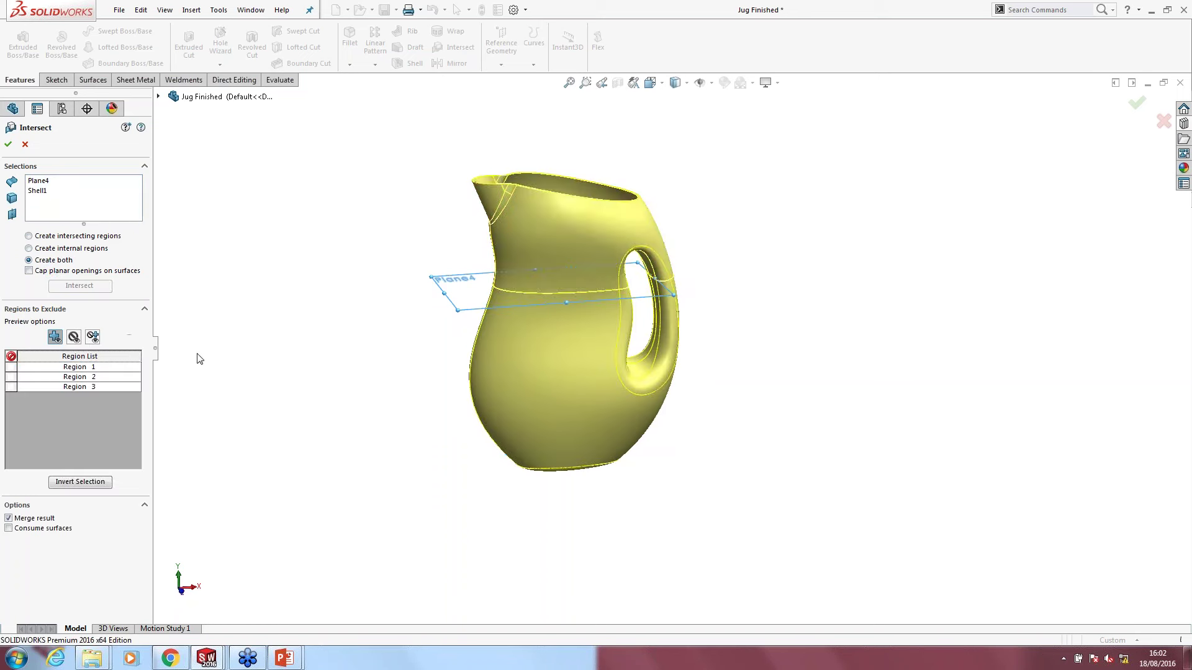
pyautogui.click(68, 367)
pyautogui.click(71, 377)
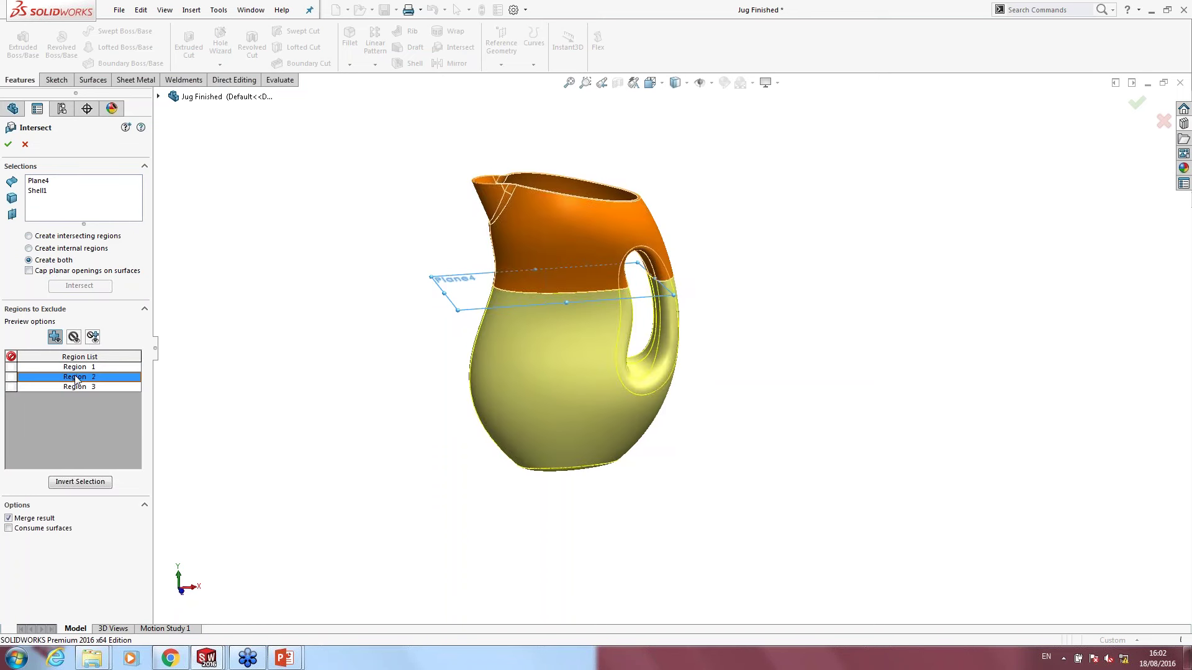
pyautogui.click(75, 386)
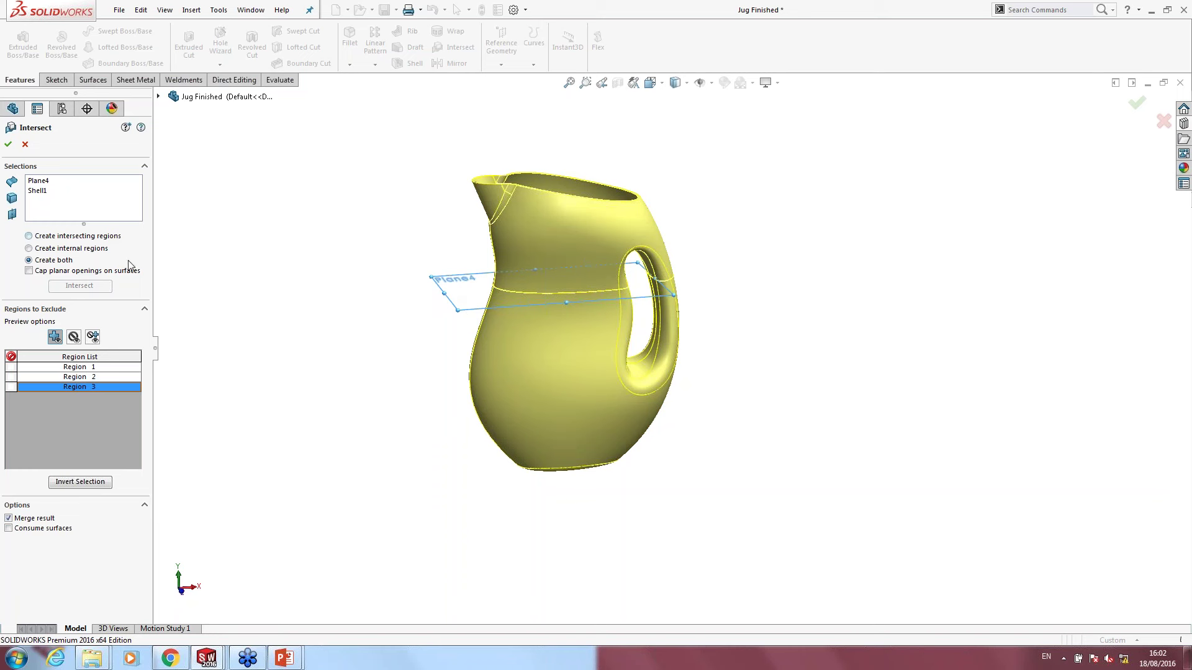
pyautogui.moveTo(555, 273)
pyautogui.mouseDown(button='middle')
pyautogui.moveTo(573, 288)
pyautogui.moveTo(558, 290)
pyautogui.mouseUp(button='middle')
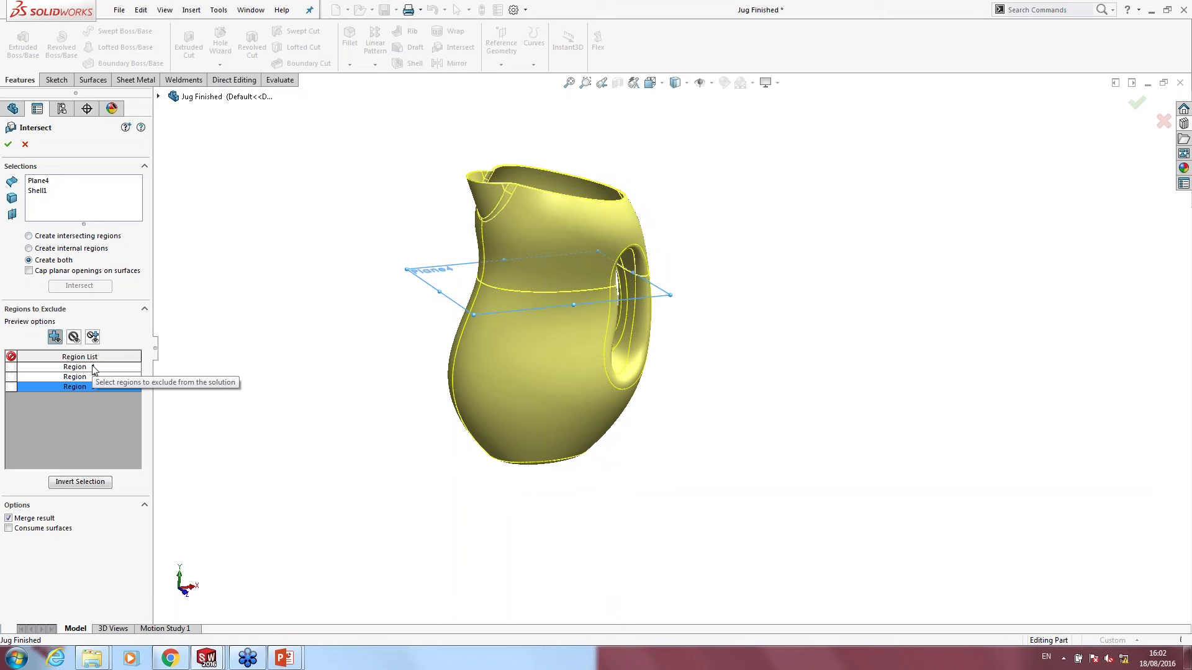
# Step: Switch the intersection to Create internal regions, recalculate and confirm it
pyautogui.click(62, 249)
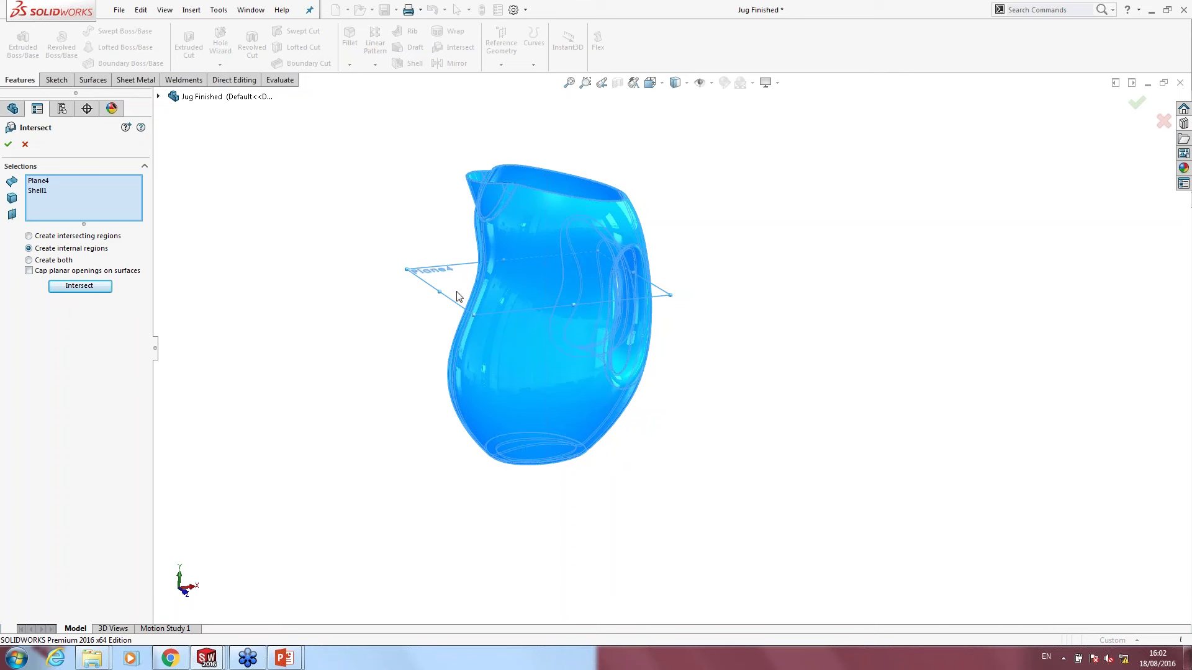
pyautogui.click(84, 287)
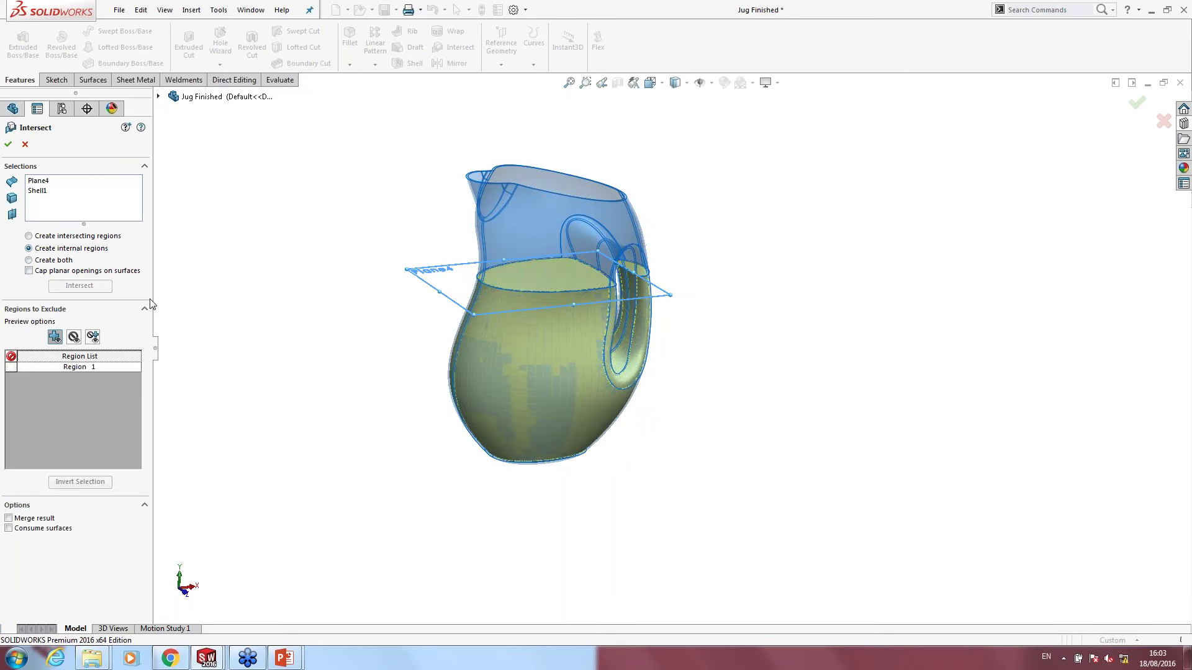
pyautogui.moveTo(501, 340); pyautogui.dragTo(512, 300, button='middle')
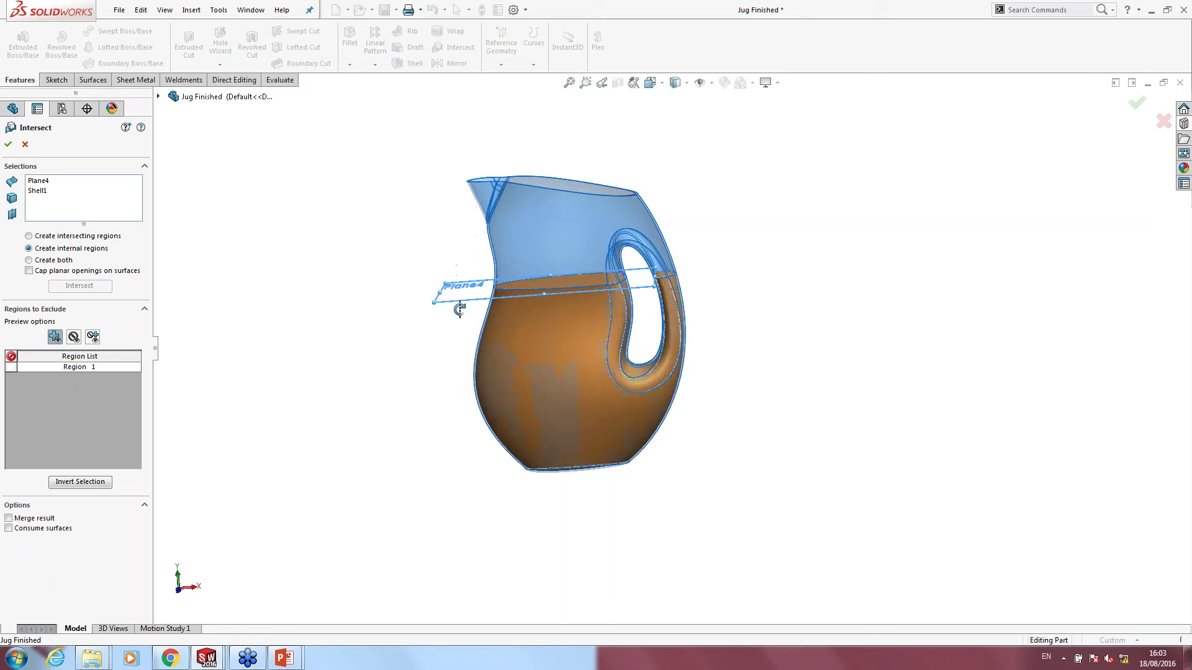
pyautogui.click(8, 148)
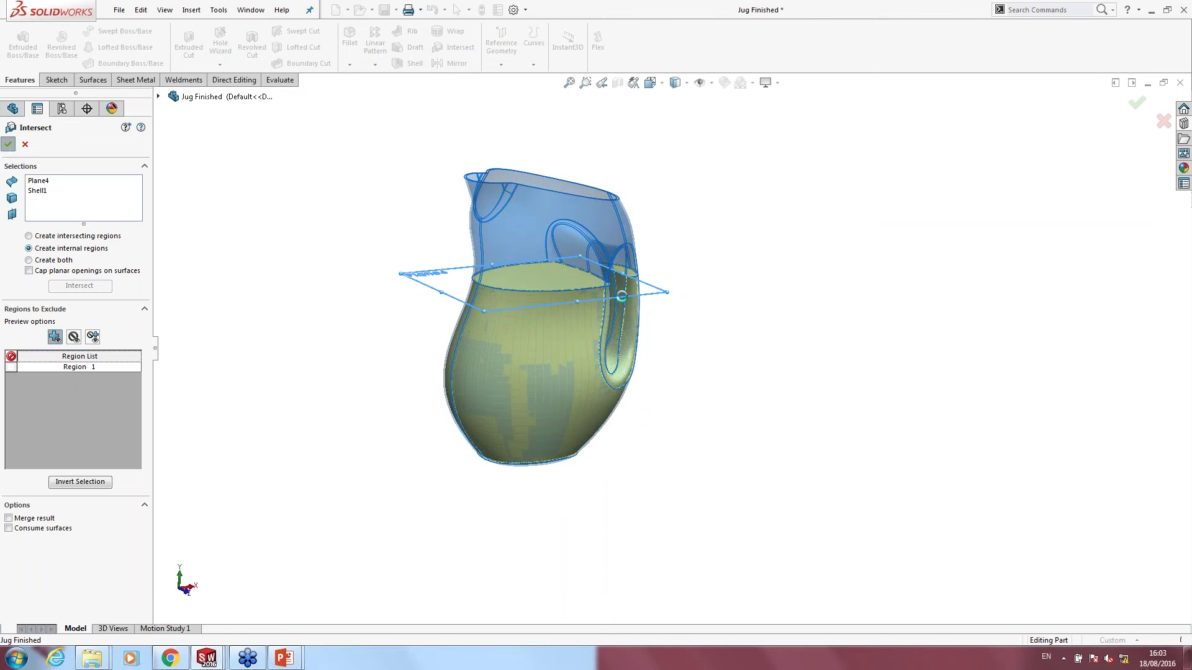
pyautogui.moveTo(558, 332); pyautogui.dragTo(541, 452, button='middle')
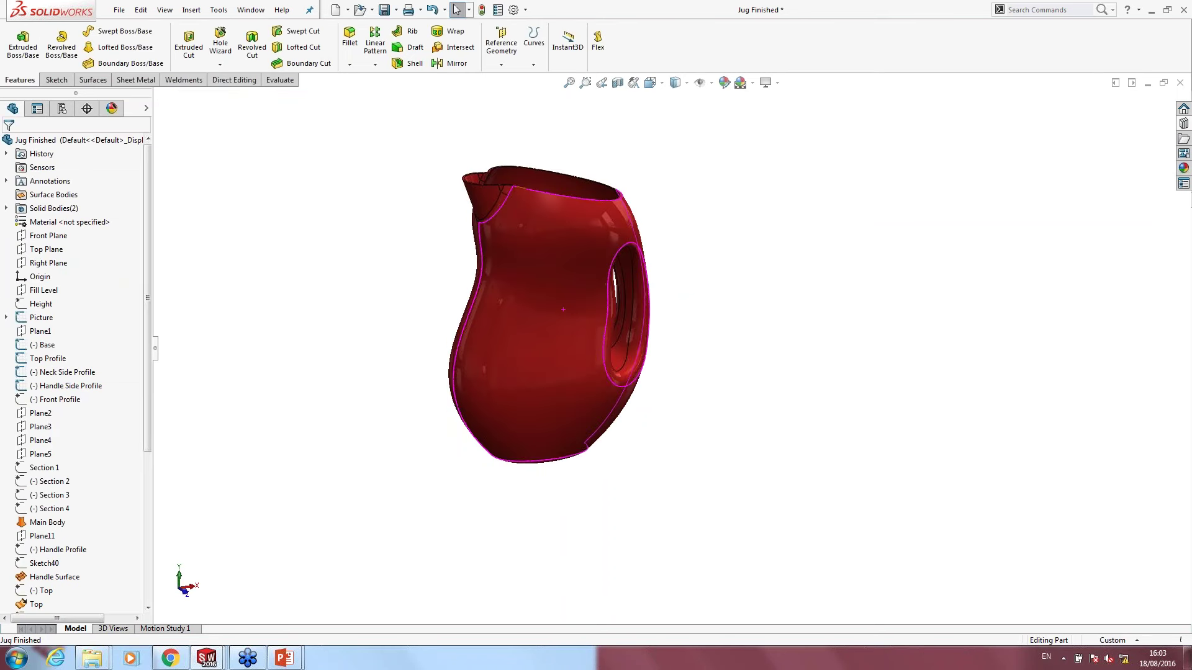
# Step: Apply the Organic > Liquid 'orange juice' appearance to the jug's liquid body only
pyautogui.click(1184, 167)
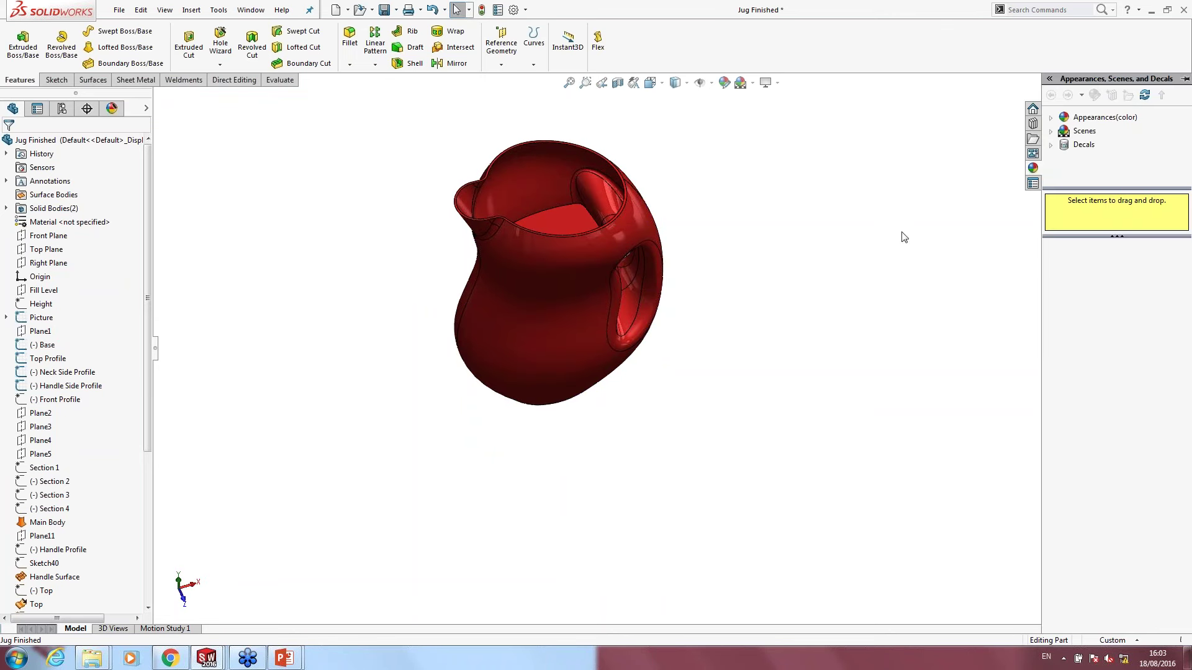
pyautogui.click(1051, 118)
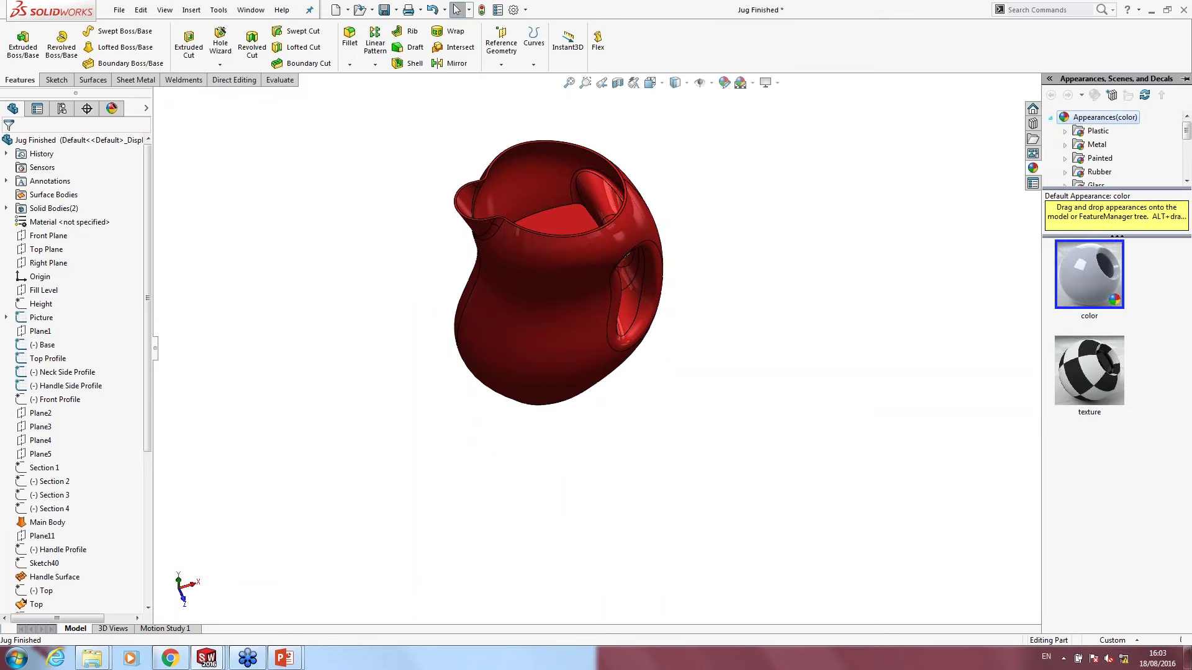
pyautogui.click(1186, 181)
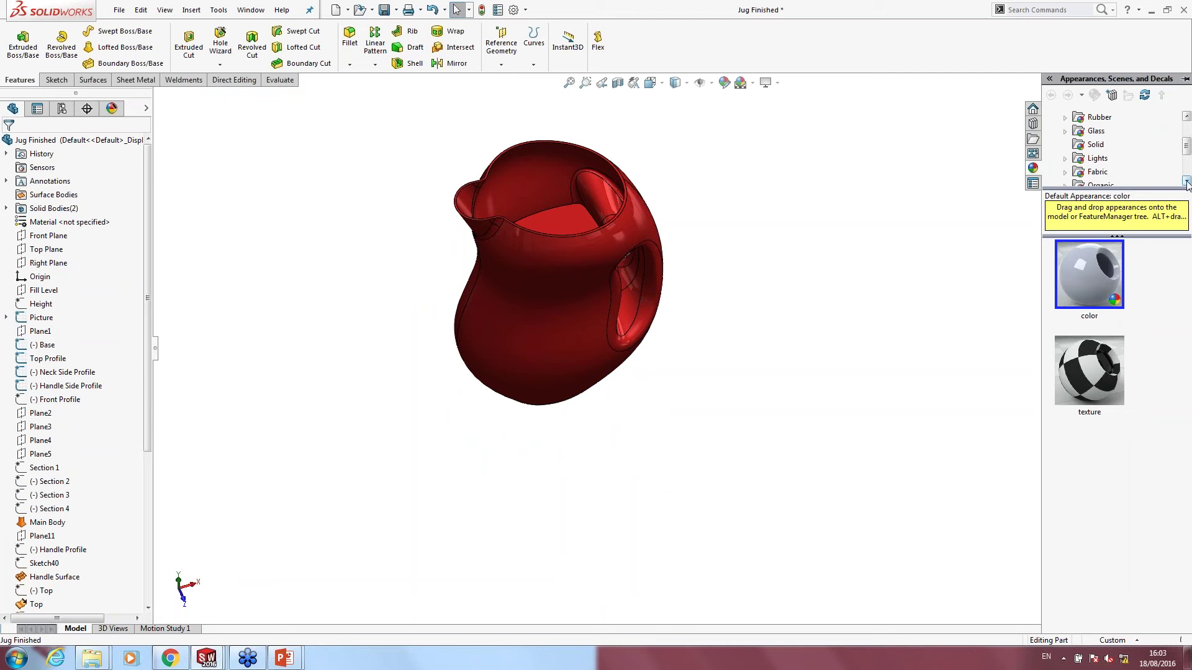
pyautogui.click(1186, 180)
pyautogui.doubleClick(1098, 171)
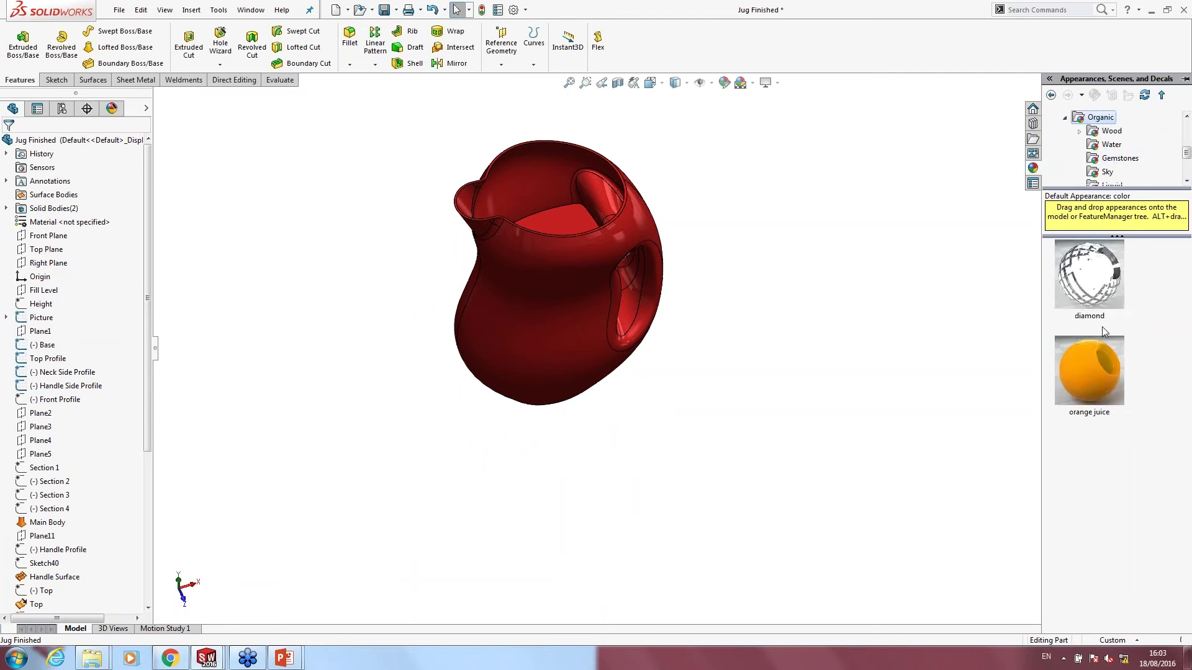
pyautogui.moveTo(1083, 383); pyautogui.dragTo(566, 227)
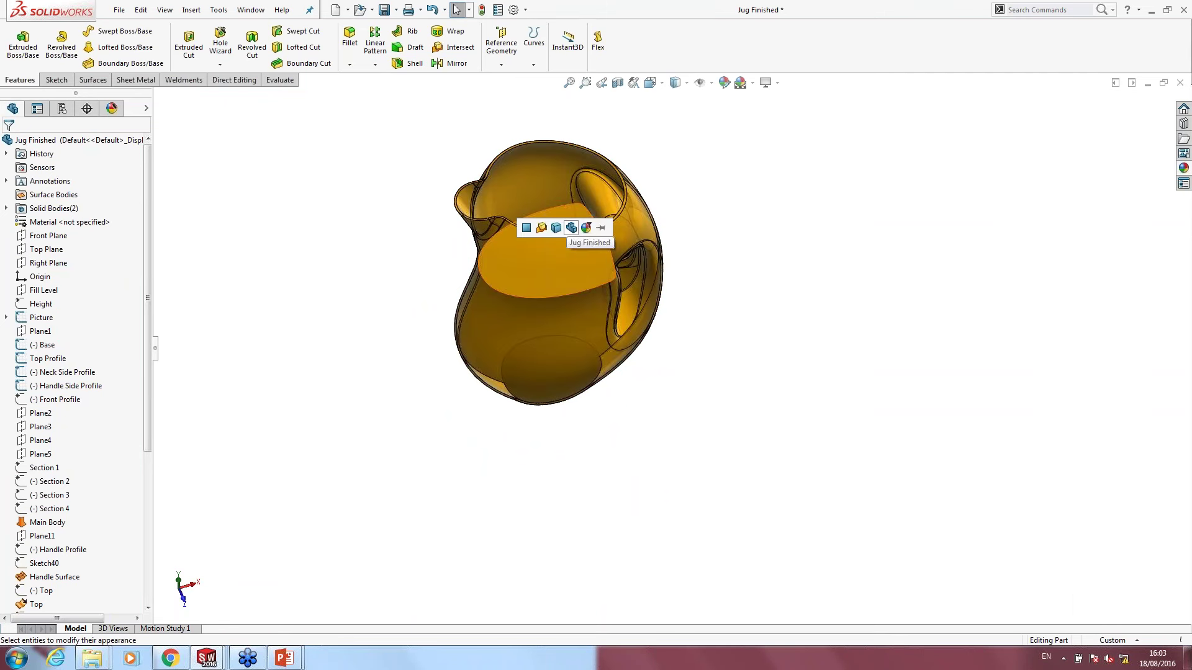
pyautogui.click(556, 230)
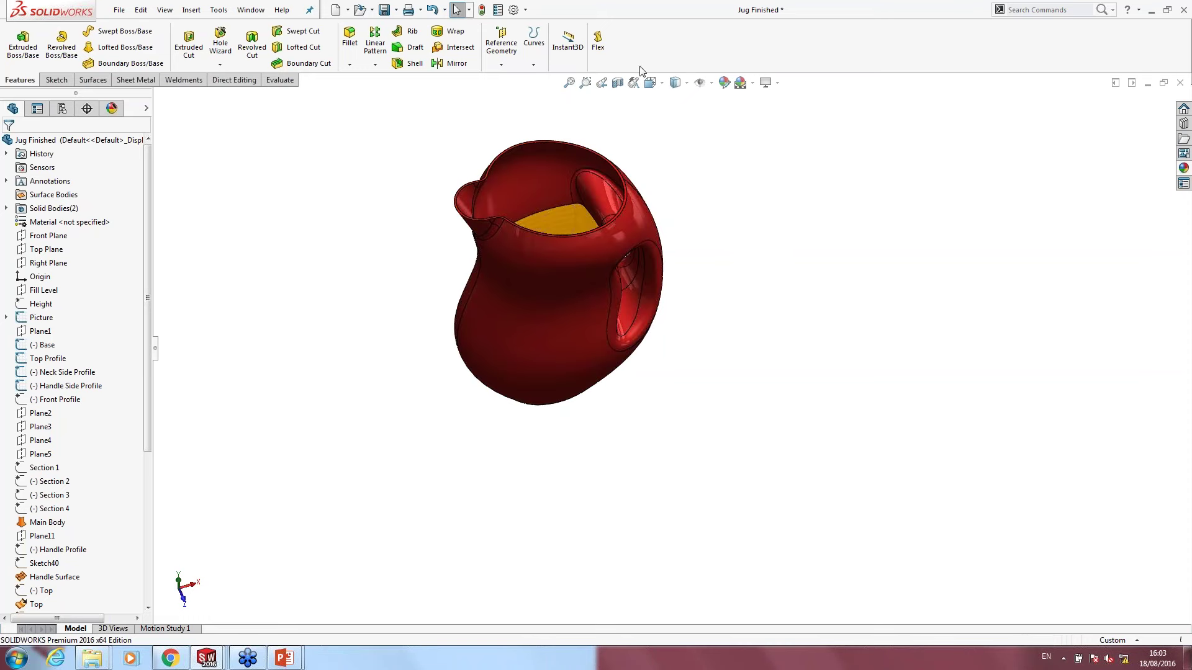
pyautogui.click(617, 82)
pyautogui.press('Escape')
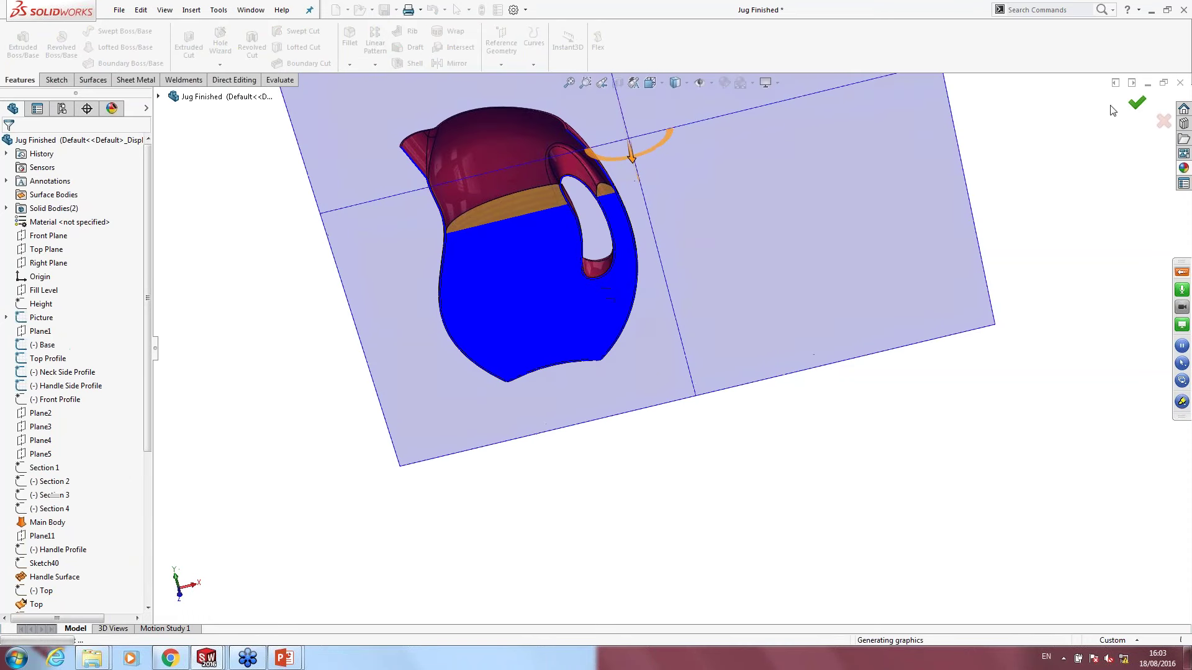
# Step: Expand the Solid Bodies folder and pick the jug's solid bodies
pyautogui.moveTo(718, 226)
pyautogui.mouseDown(button='middle')
pyautogui.moveTo(686, 112)
pyautogui.moveTo(638, 213)
pyautogui.moveTo(560, 188)
pyautogui.moveTo(737, 402)
pyautogui.mouseUp(button='middle')
pyautogui.moveTo(665, 401); pyautogui.dragTo(685, 348, button='middle')
pyautogui.click(675, 311)
pyautogui.press('Escape')
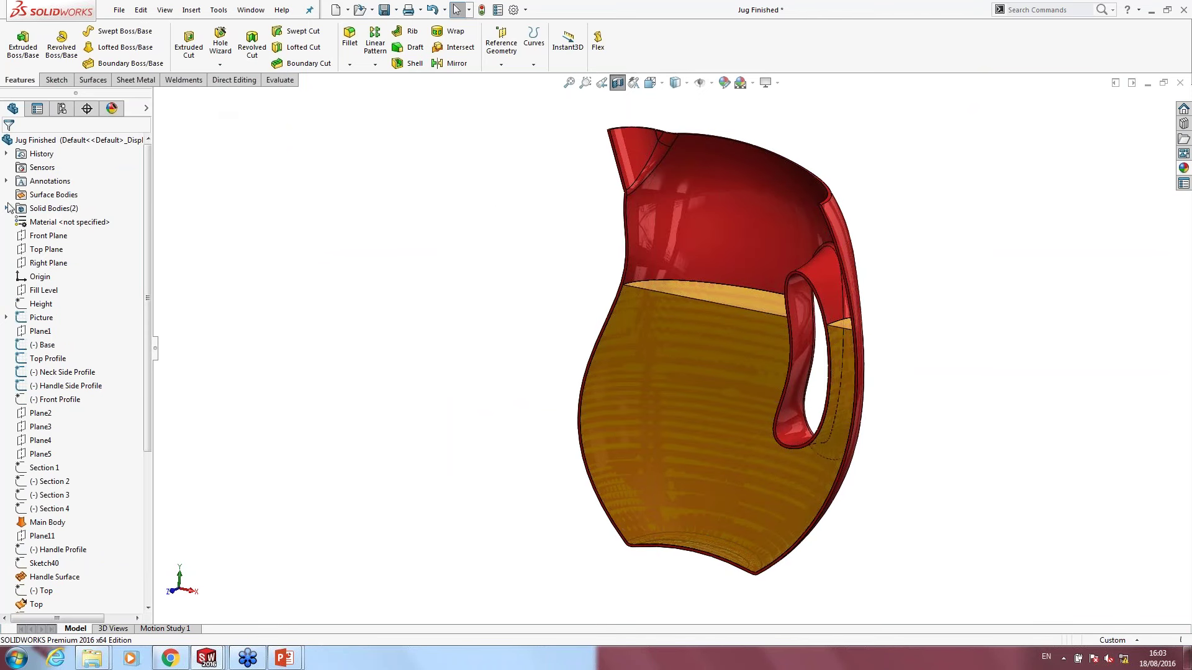
pyautogui.doubleClick(37, 209)
pyautogui.click(63, 222)
pyautogui.click(63, 236)
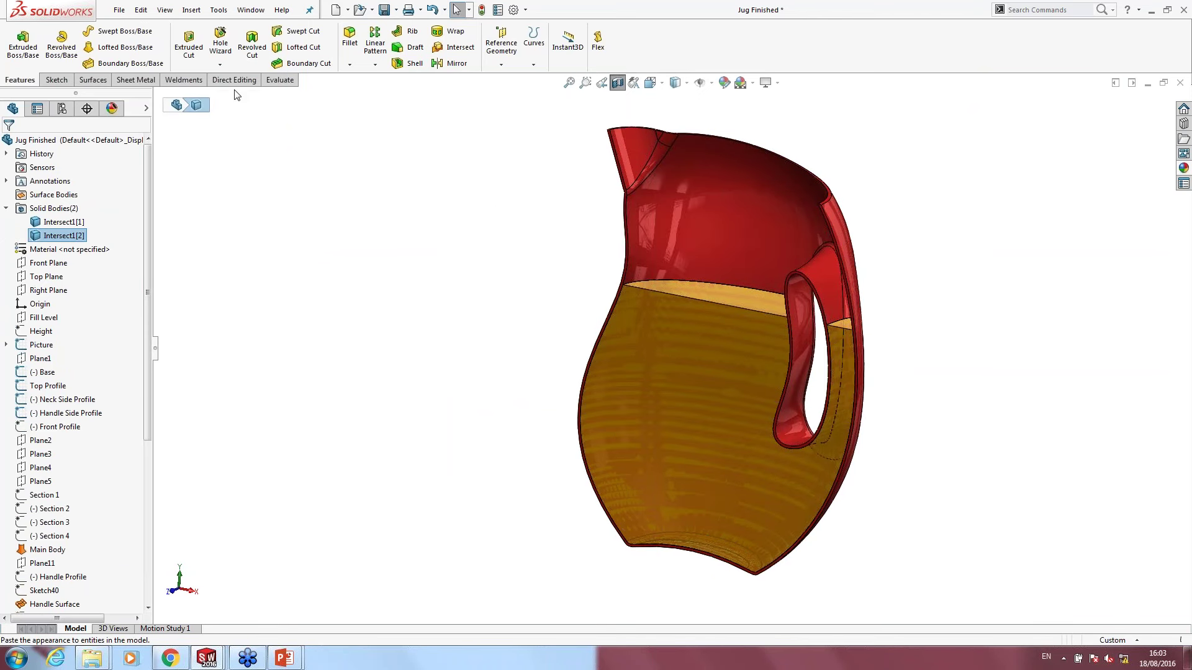
# Step: Run Mass Properties on body Intersect1[1] instead of Intersect1[2]
pyautogui.click(268, 80)
pyautogui.click(87, 44)
pyautogui.rightClick(264, 167)
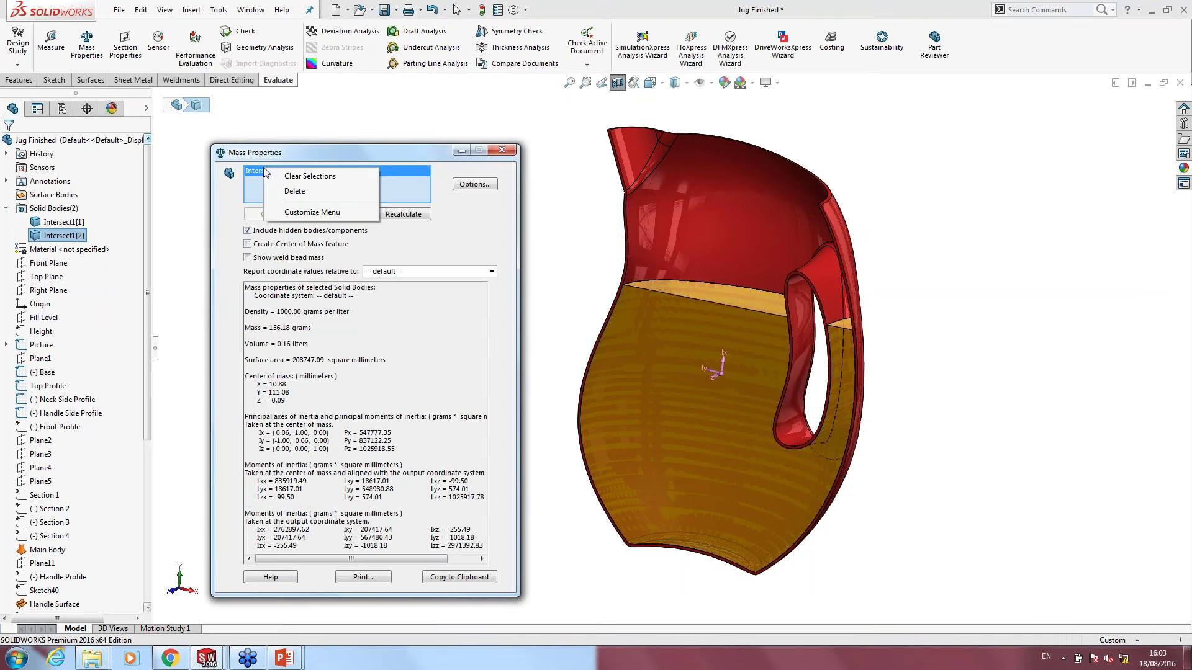
pyautogui.click(291, 177)
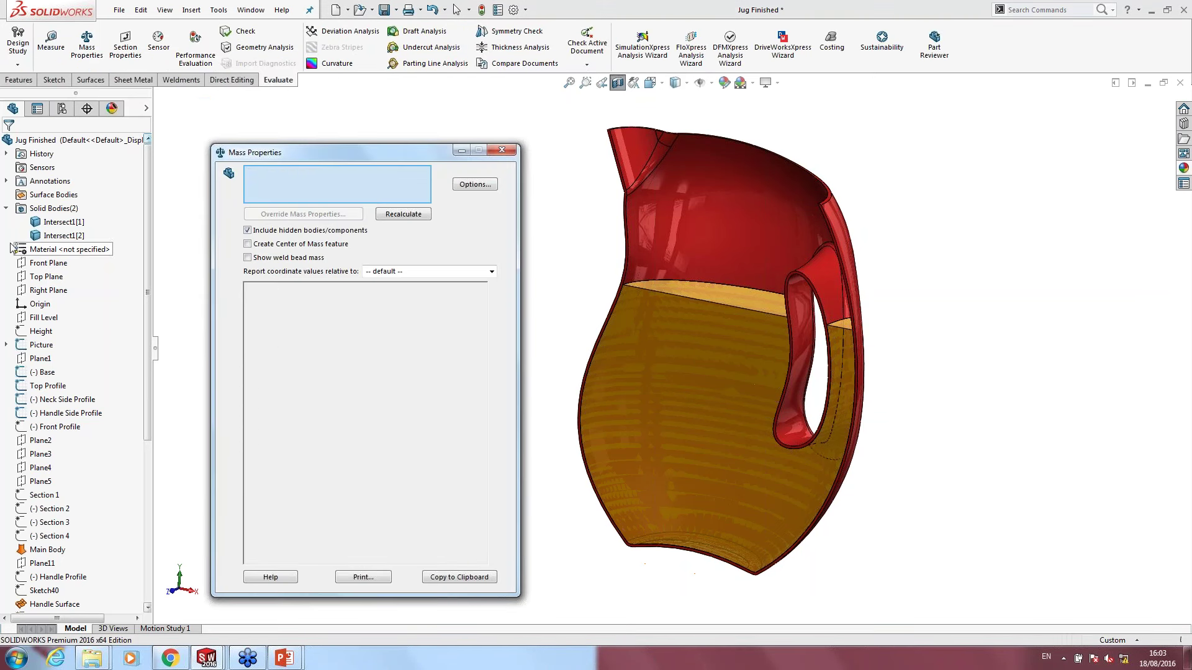
pyautogui.click(62, 222)
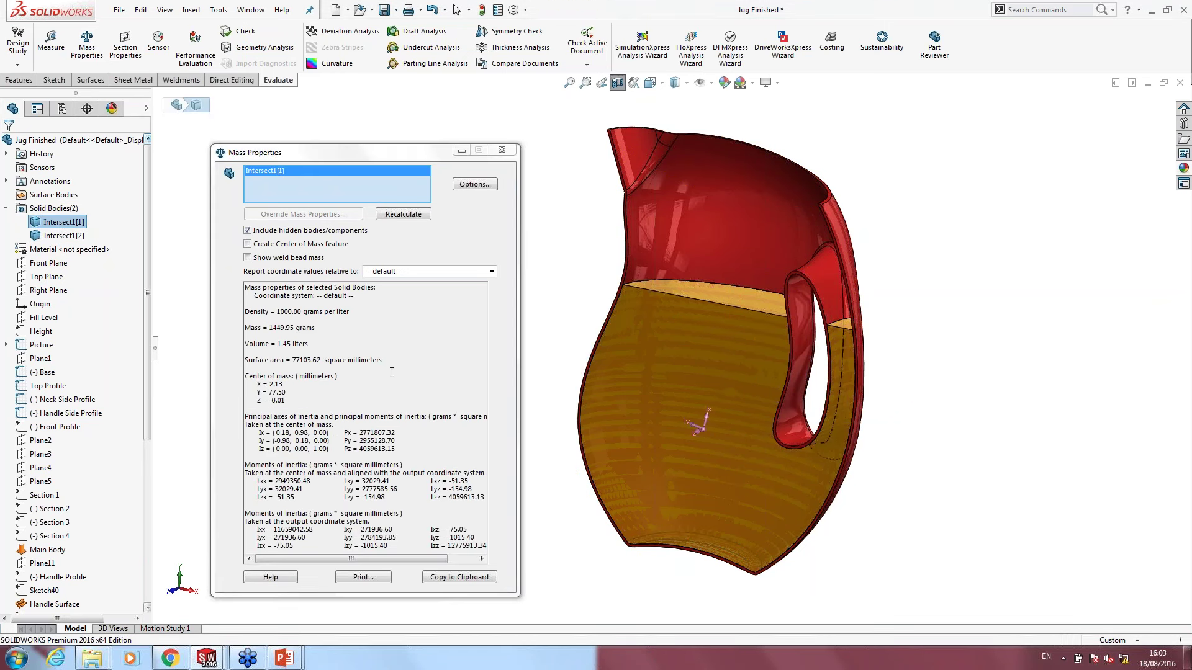
# Step: Read the liquid's 1.45 liter volume, then close Mass Properties
pyautogui.click(313, 346)
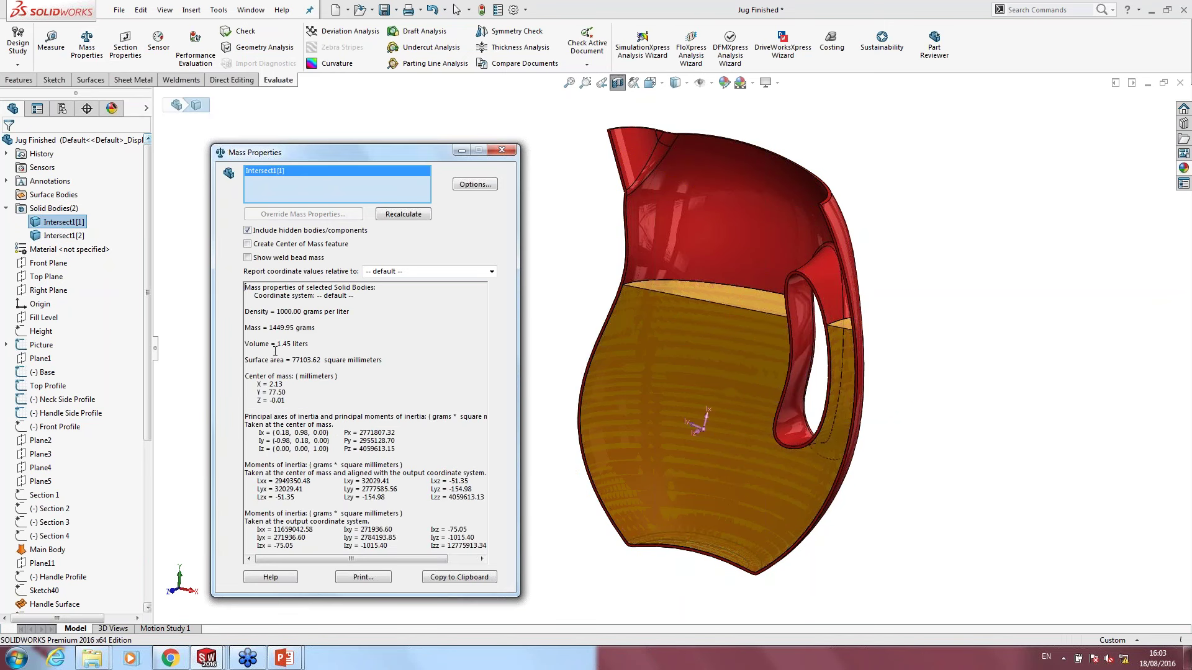
pyautogui.moveTo(246, 345); pyautogui.dragTo(304, 344)
pyautogui.click(296, 349)
pyautogui.doubleClick(280, 344)
pyautogui.click(292, 350)
pyautogui.click(502, 149)
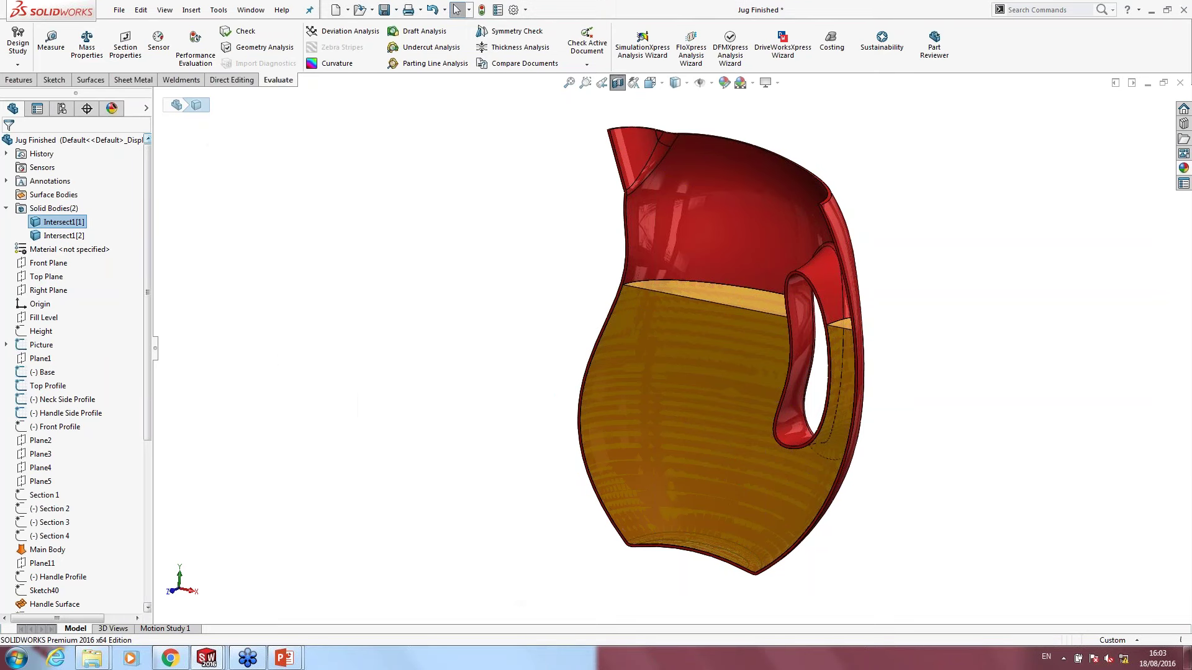
pyautogui.moveTo(568, 320)
pyautogui.mouseDown(button='middle')
pyautogui.moveTo(1003, 251)
pyautogui.moveTo(1053, 265)
pyautogui.moveTo(962, 321)
pyautogui.mouseUp(button='middle')
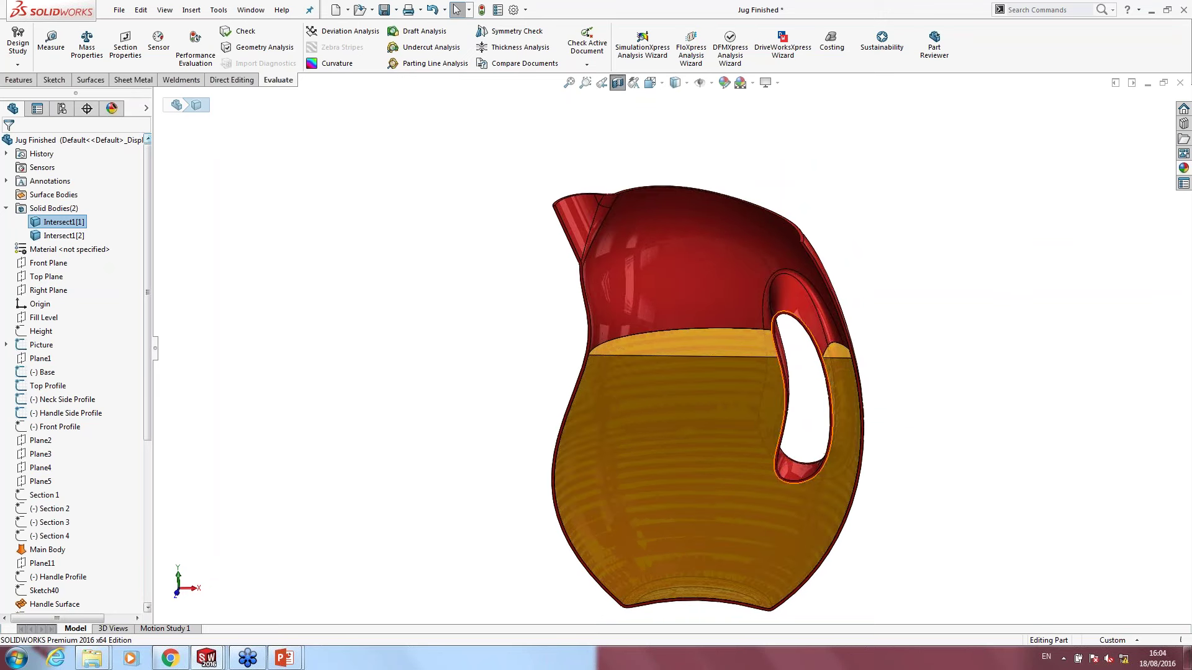
# Step: Open Abfan_Robot from the Whats new 16 Webinar folder in Explorer
pyautogui.moveTo(91, 658)
pyautogui.click(81, 593)
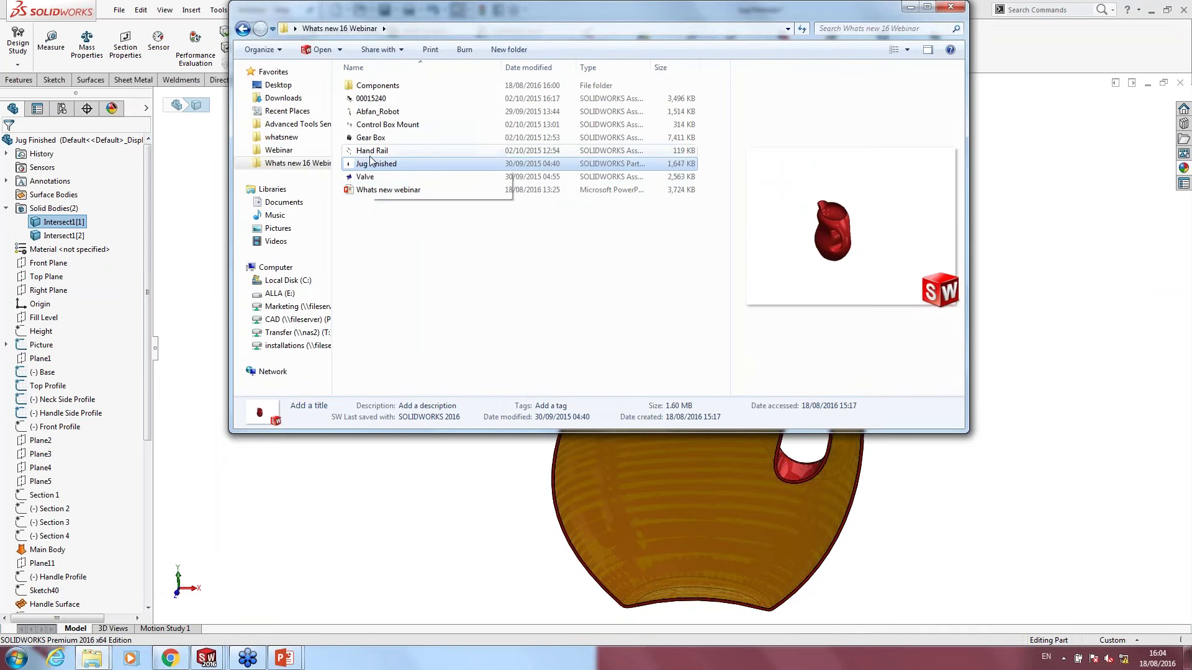
pyautogui.click(375, 115)
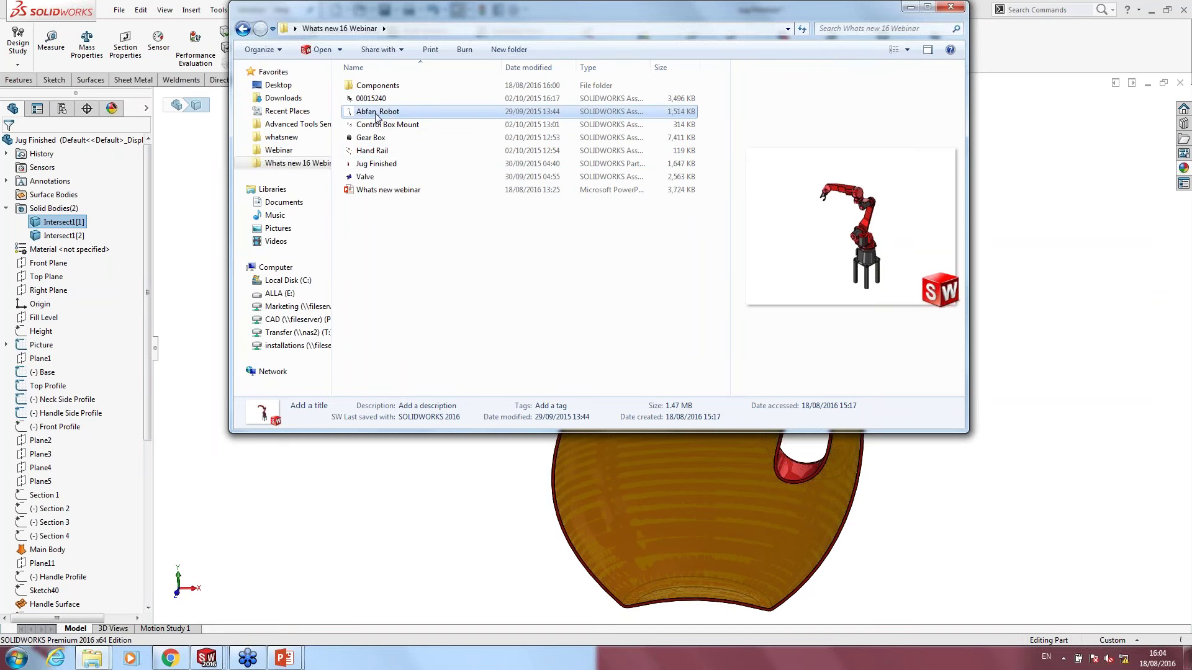
pyautogui.doubleClick(376, 115)
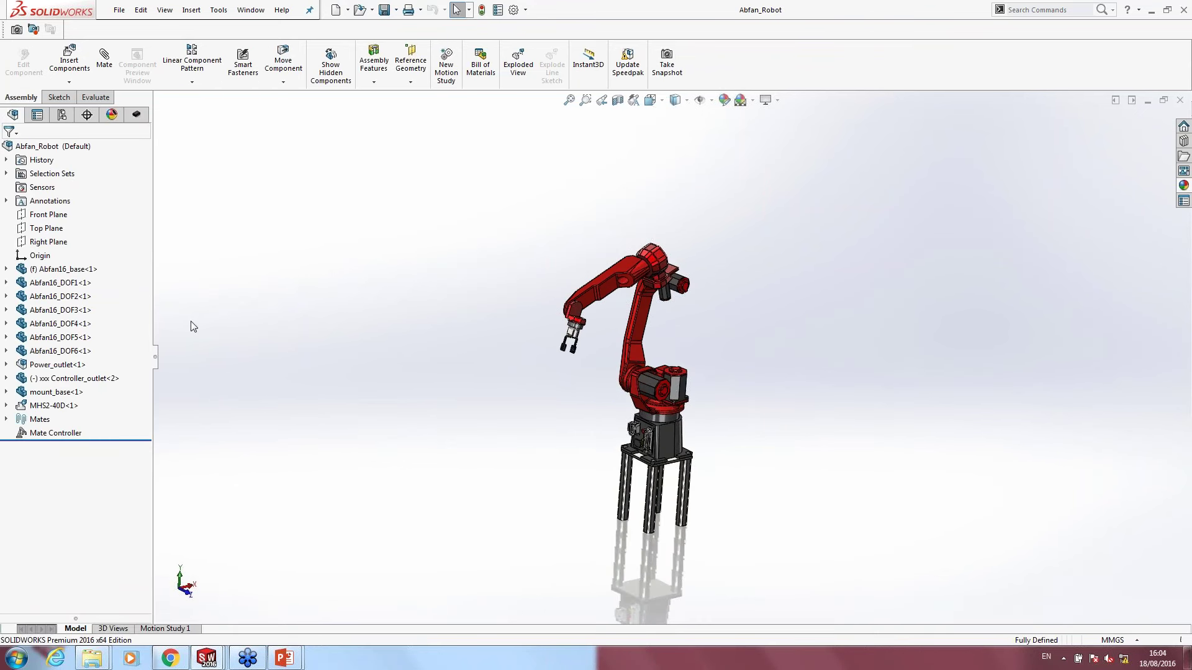
# Step: Select the MHS2-40D gripper, then rotate the arm about its base link Abfan16_DOF1
pyautogui.click(56, 405)
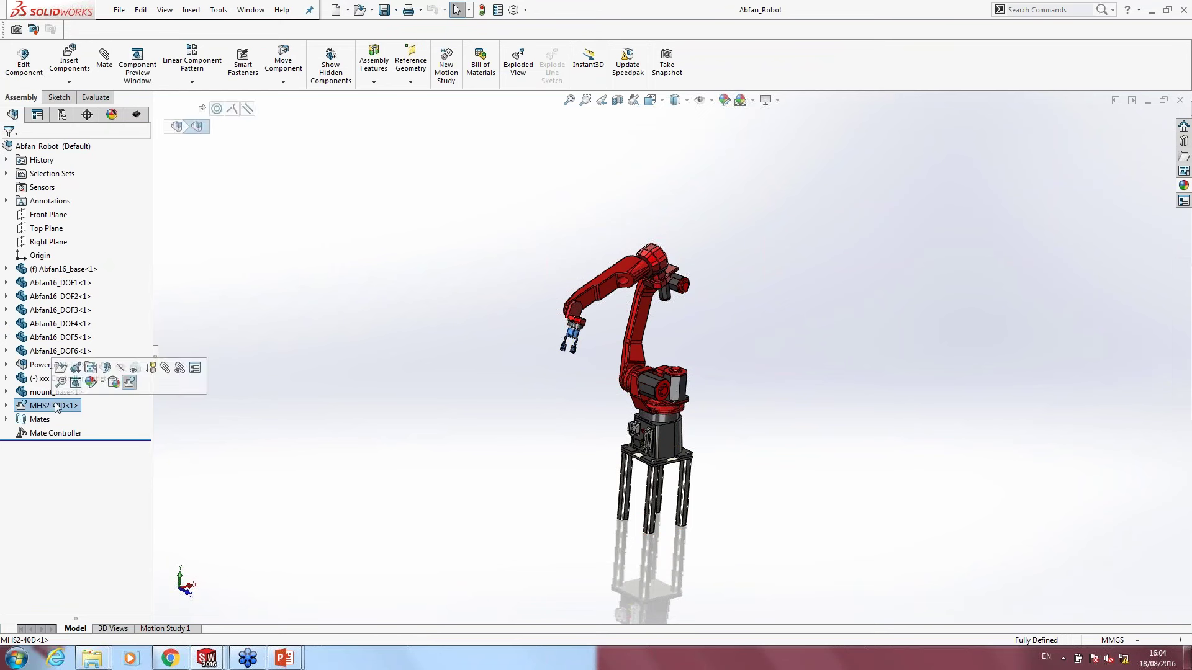
pyautogui.rightClick(23, 411)
pyautogui.click(379, 389)
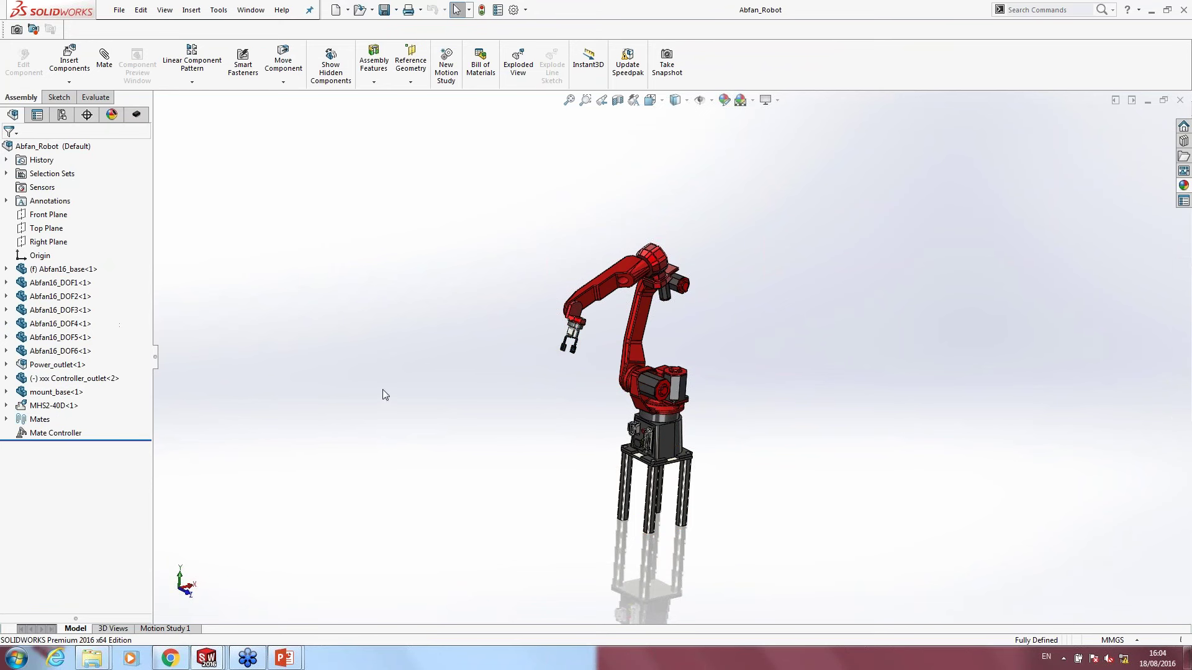
pyautogui.scroll(-3, 547, 341)
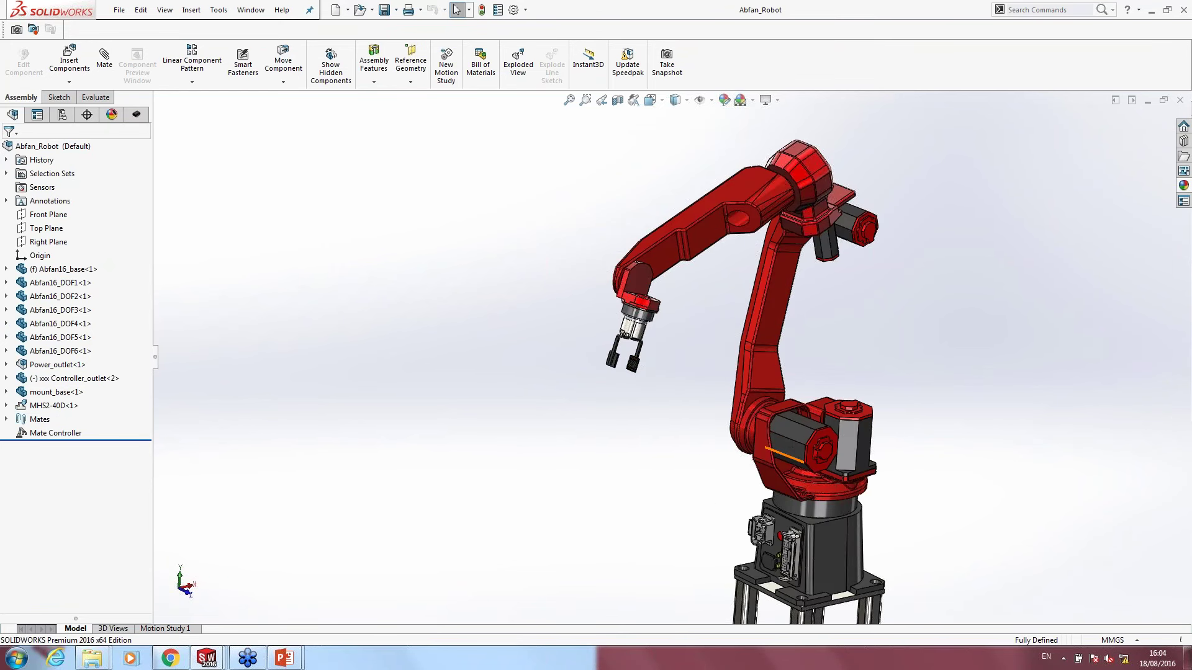
pyautogui.click(839, 470)
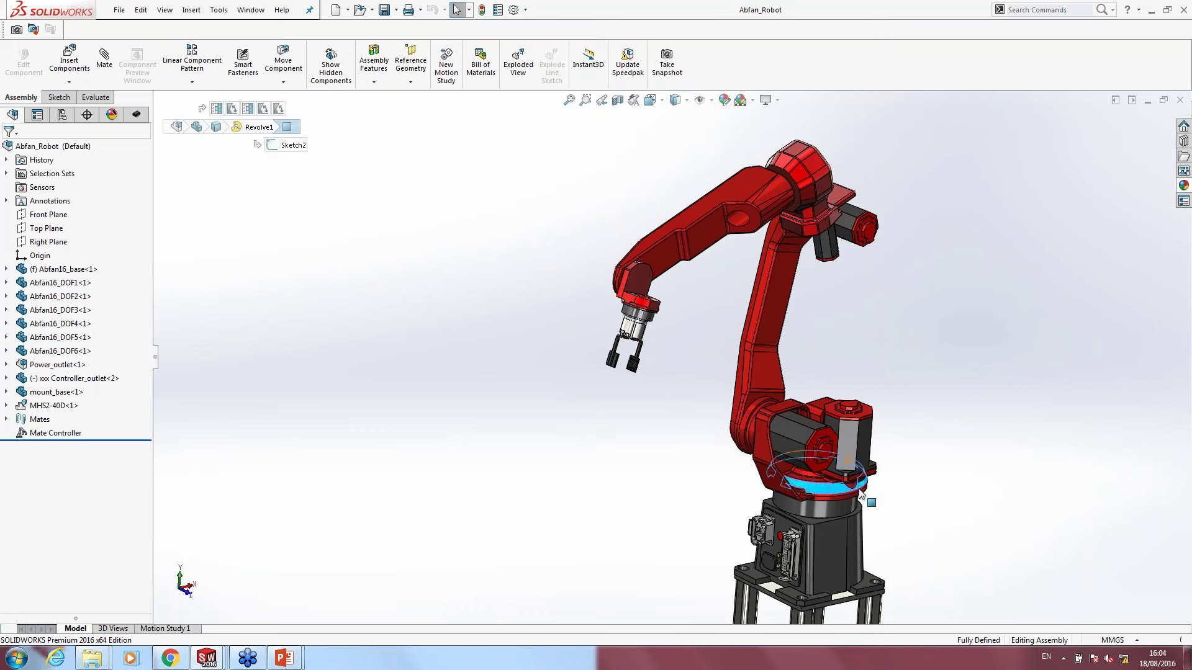
pyautogui.moveTo(880, 485); pyautogui.dragTo(851, 494)
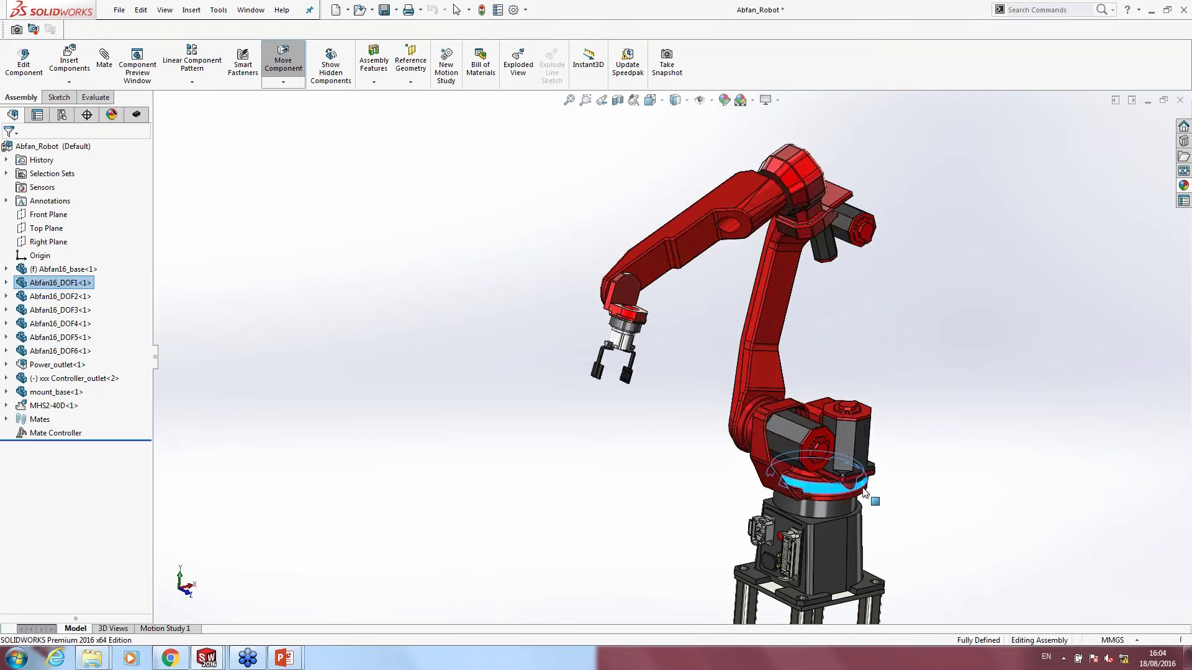
pyautogui.moveTo(851, 495); pyautogui.dragTo(851, 495)
pyautogui.press('Escape')
# Step: Tilt the upper arm left and swing the upper arm and gripper to horizontal
pyautogui.moveTo(738, 333); pyautogui.dragTo(572, 271)
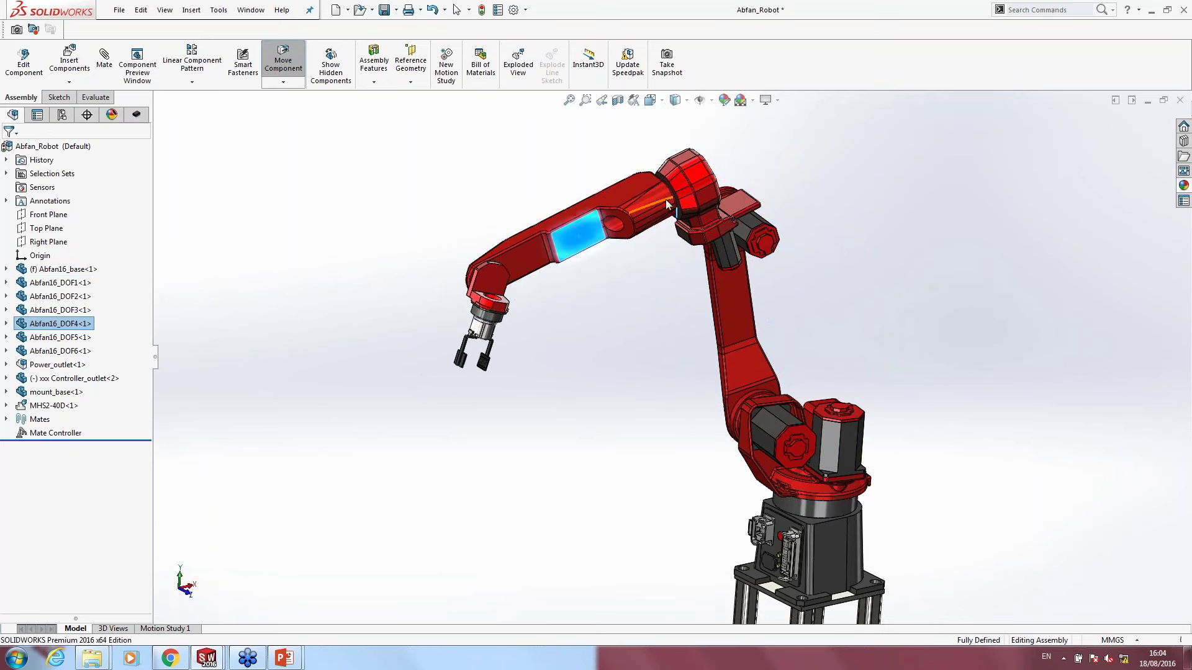
pyautogui.click(707, 212)
pyautogui.moveTo(687, 257)
pyautogui.mouseDown()
pyautogui.moveTo(528, 212)
pyautogui.moveTo(530, 251)
pyautogui.moveTo(596, 244)
pyautogui.moveTo(408, 205)
pyautogui.mouseUp()
pyautogui.scroll(-5, 596, 244)
pyautogui.scroll(3, 576, 431)
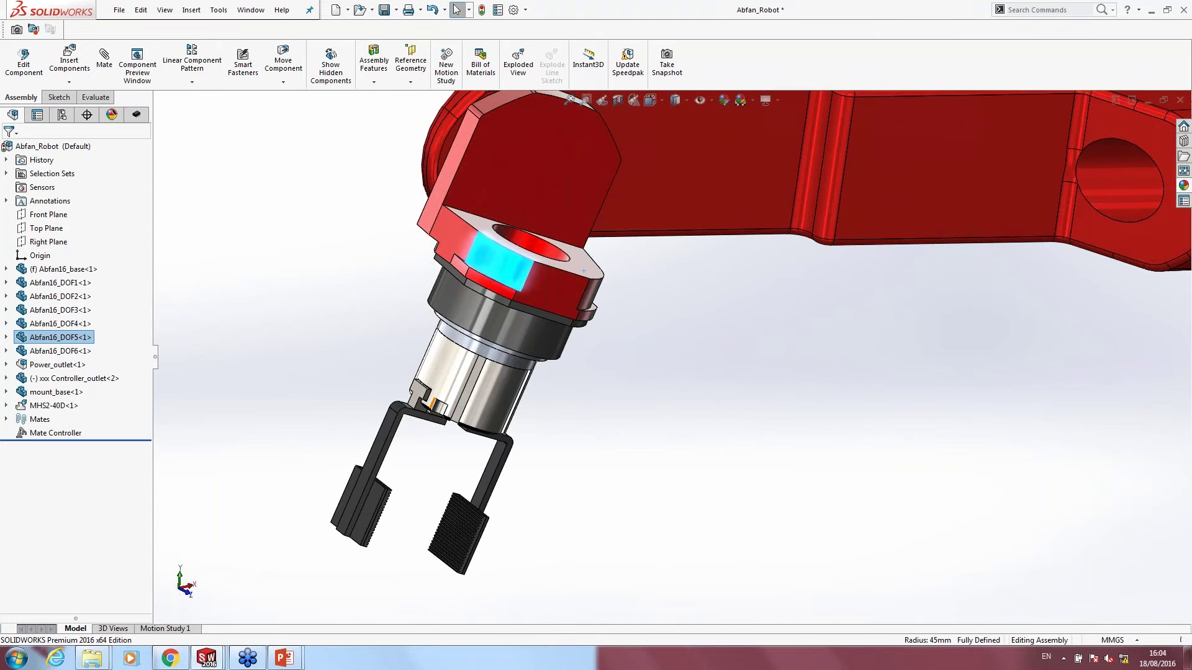
pyautogui.moveTo(404, 390); pyautogui.dragTo(409, 398)
# Step: Adjust a gripper finger, then zoom out and reorient the view to show the whole robot
pyautogui.scroll(2, 559, 398)
pyautogui.rightClick(660, 389)
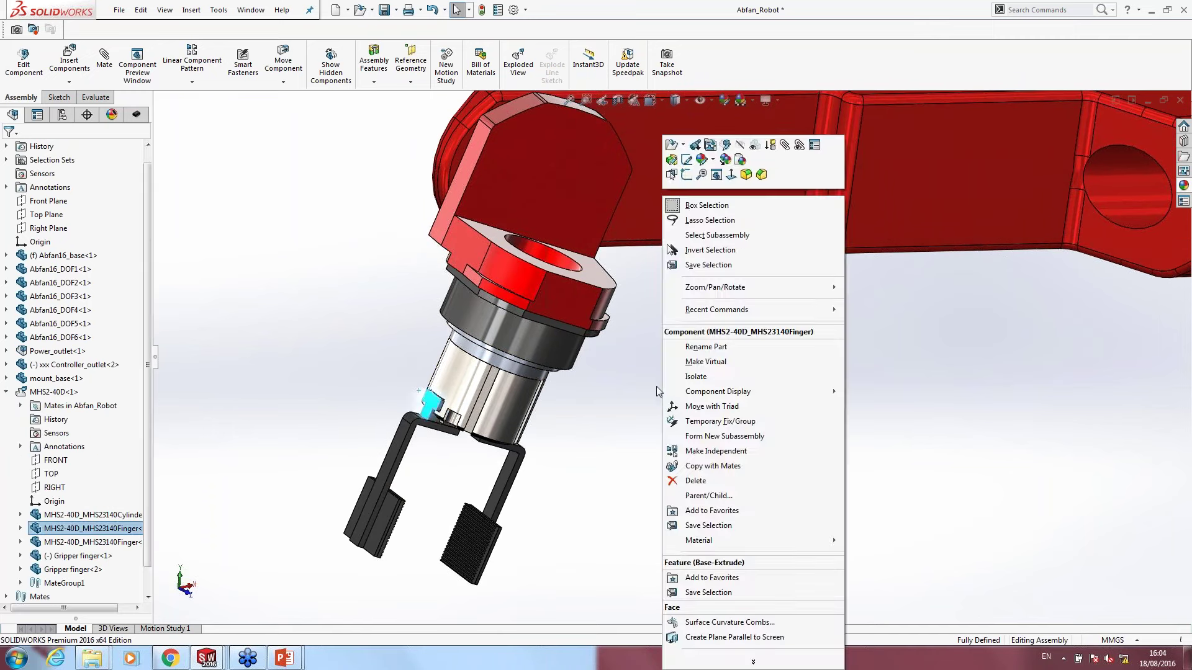
pyautogui.click(683, 389)
pyautogui.scroll(2, 571, 453)
pyautogui.scroll(3, 699, 466)
pyautogui.scroll(2, 960, 481)
pyautogui.moveTo(863, 509); pyautogui.dragTo(617, 223, button='middle')
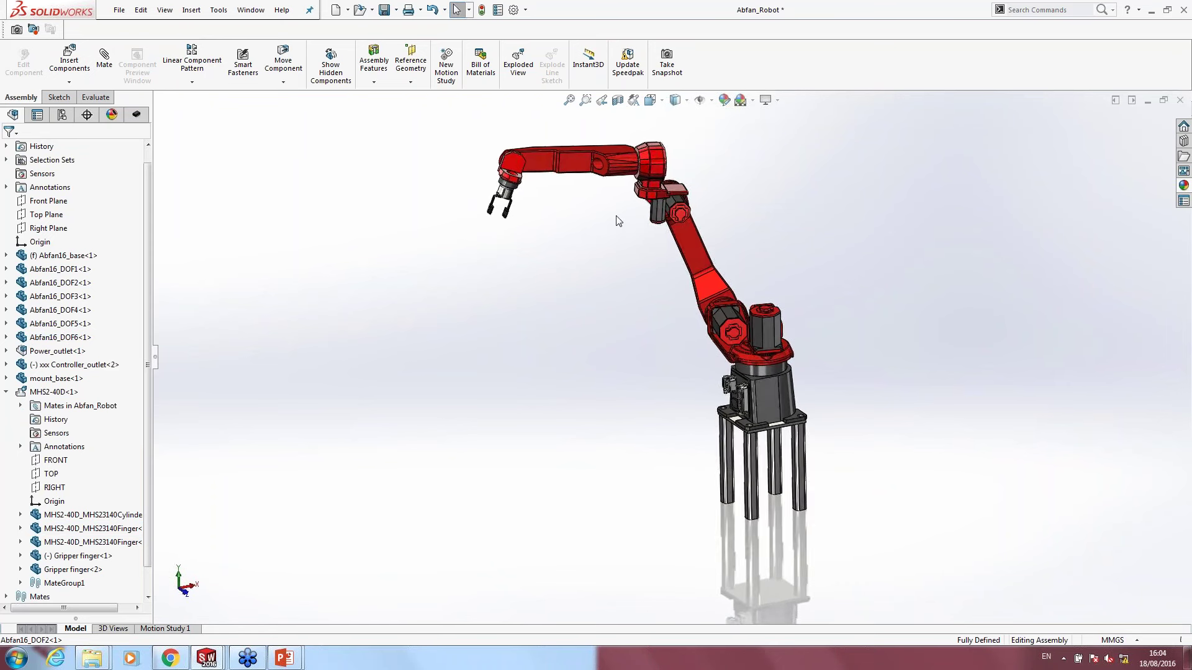
# Step: Switch from Configurations back to the component tree and bring up the Mate Controller's context menu
pyautogui.moveTo(617, 223); pyautogui.dragTo(614, 230, button='middle')
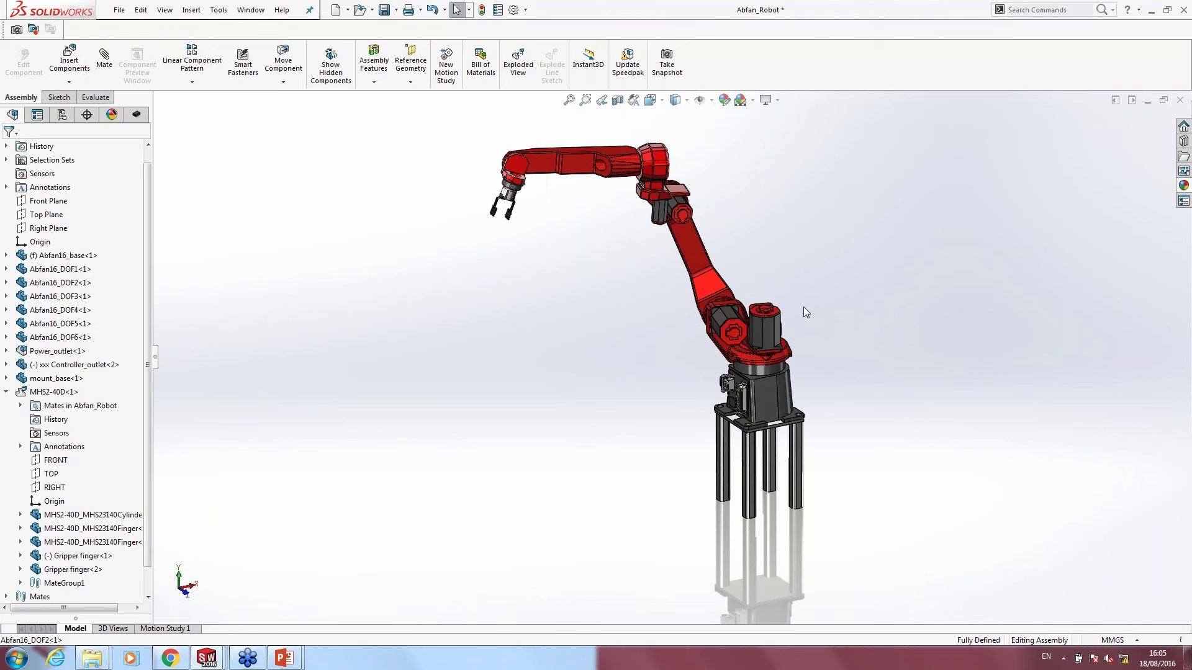
pyautogui.click(62, 115)
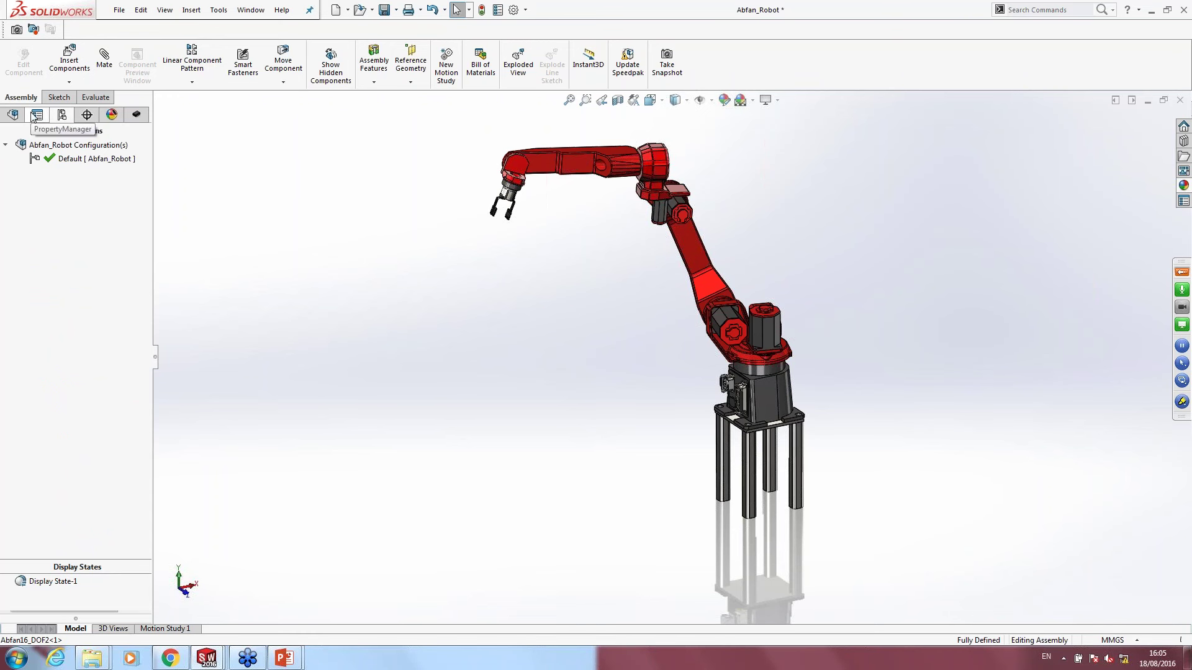
pyautogui.click(13, 115)
pyautogui.scroll(-2, 149, 299)
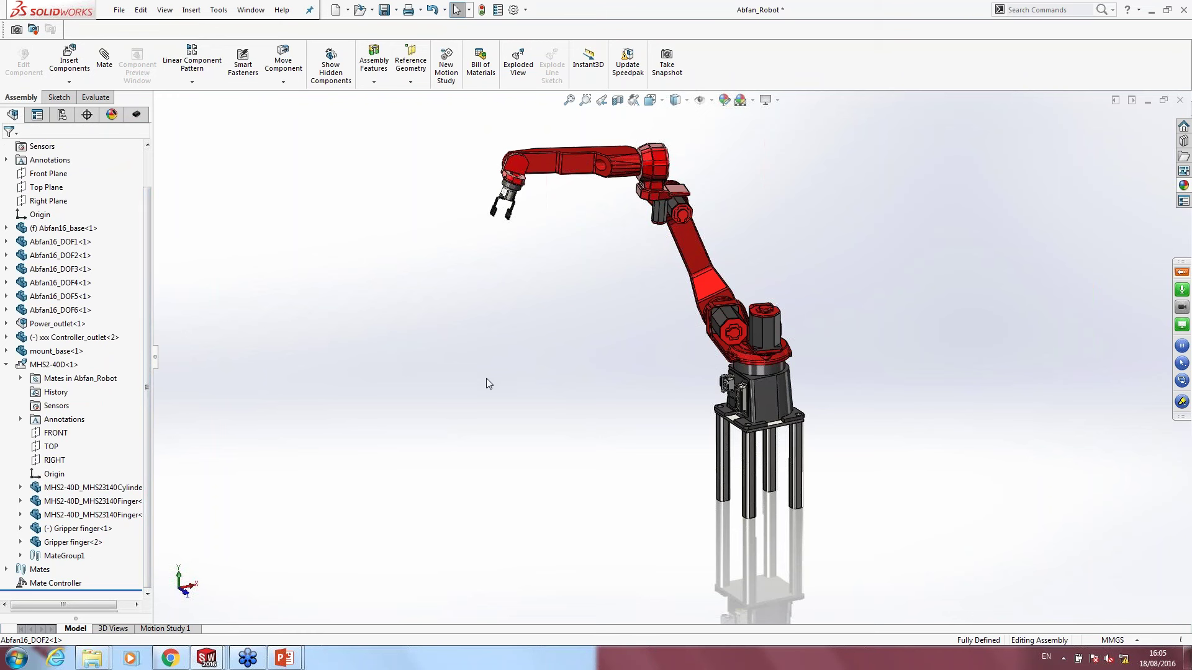
pyautogui.rightClick(63, 585)
# Step: Open Mate Controller and preview Base Twist, Upper Arm angle, Elbow Angle, Forearm twist and gripper open-close
pyautogui.click(72, 437)
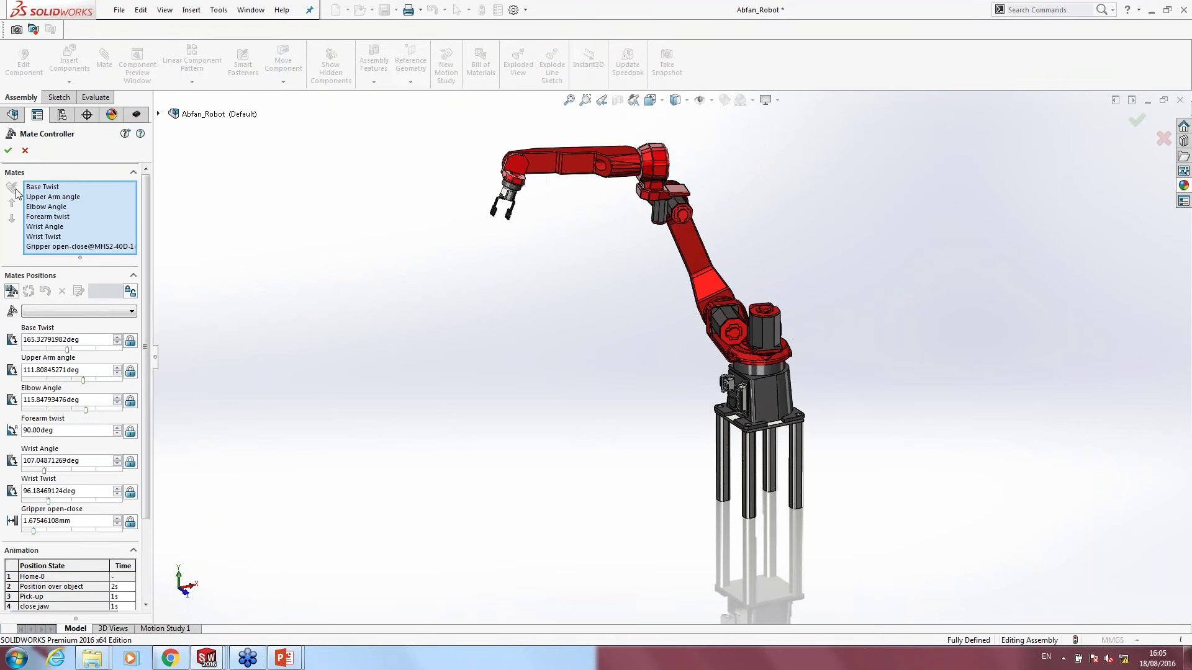
pyautogui.click(54, 188)
pyautogui.click(50, 197)
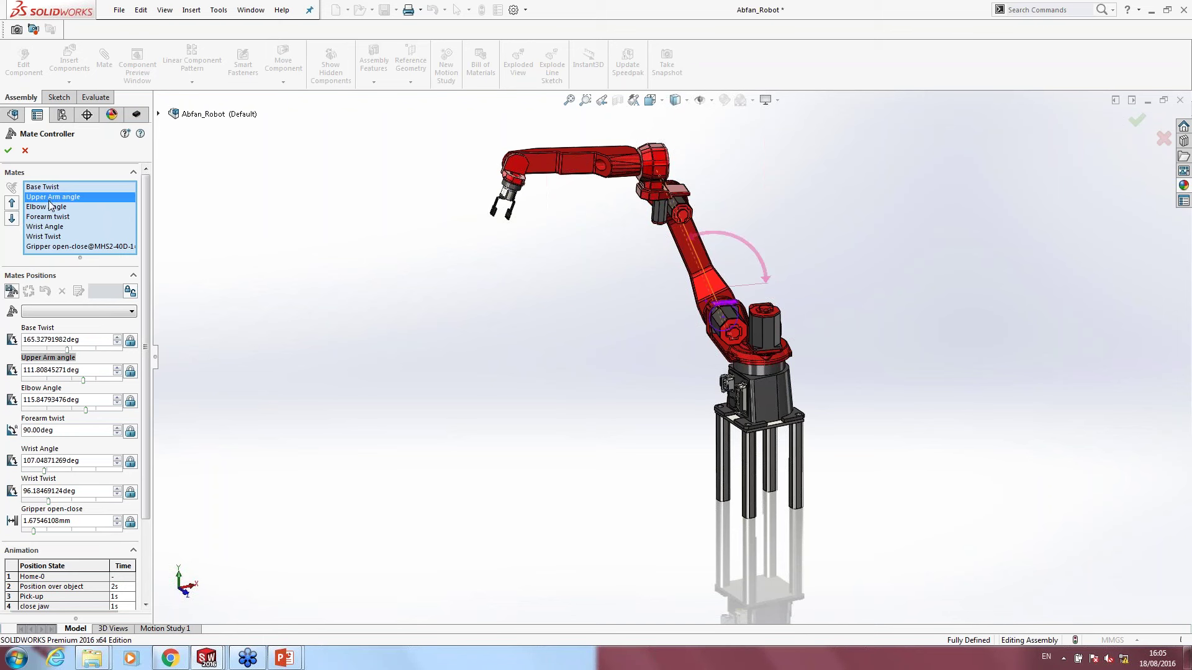
pyautogui.click(53, 208)
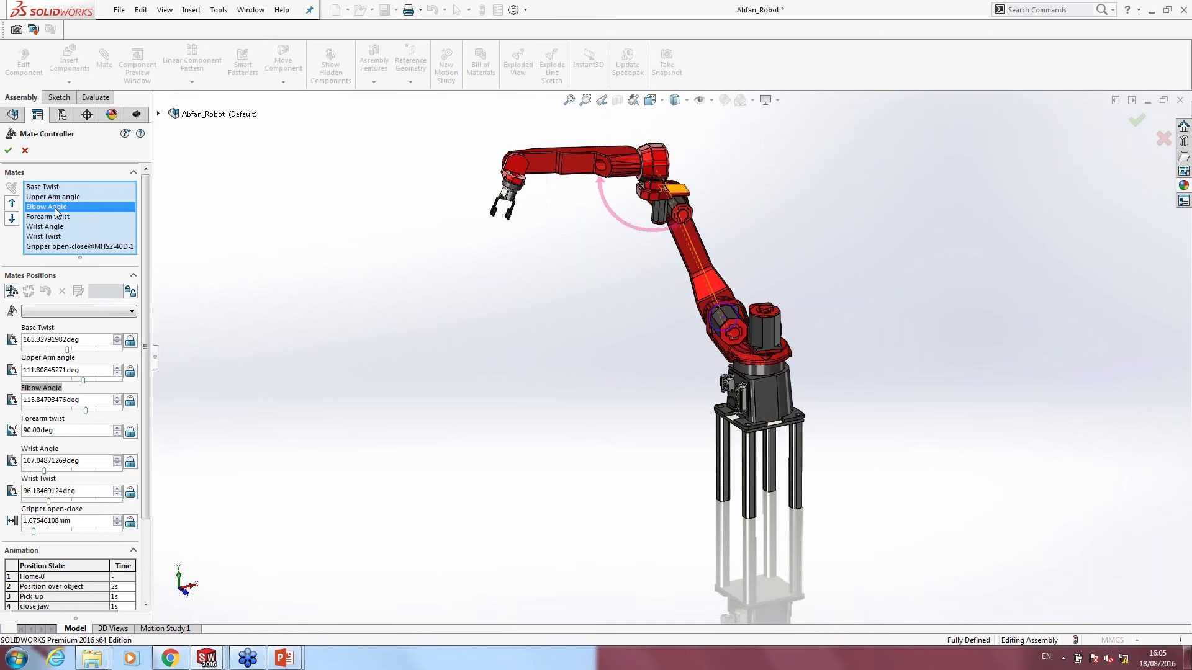
pyautogui.click(54, 217)
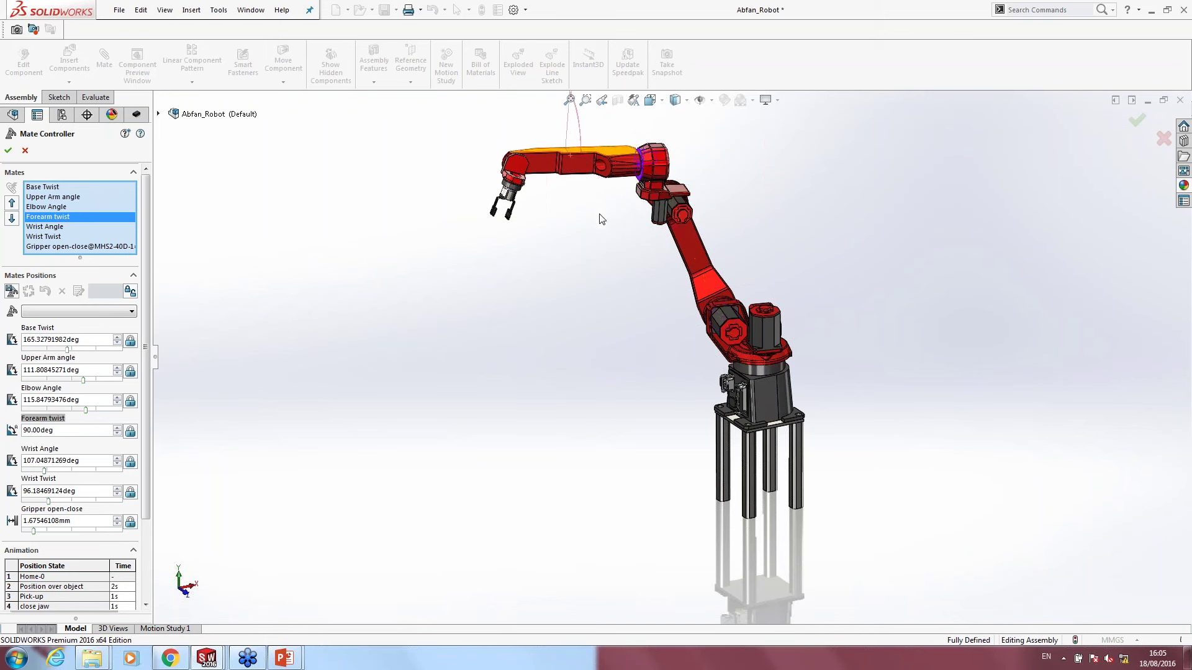
pyautogui.moveTo(601, 218); pyautogui.dragTo(601, 220, button='middle')
pyautogui.click(51, 248)
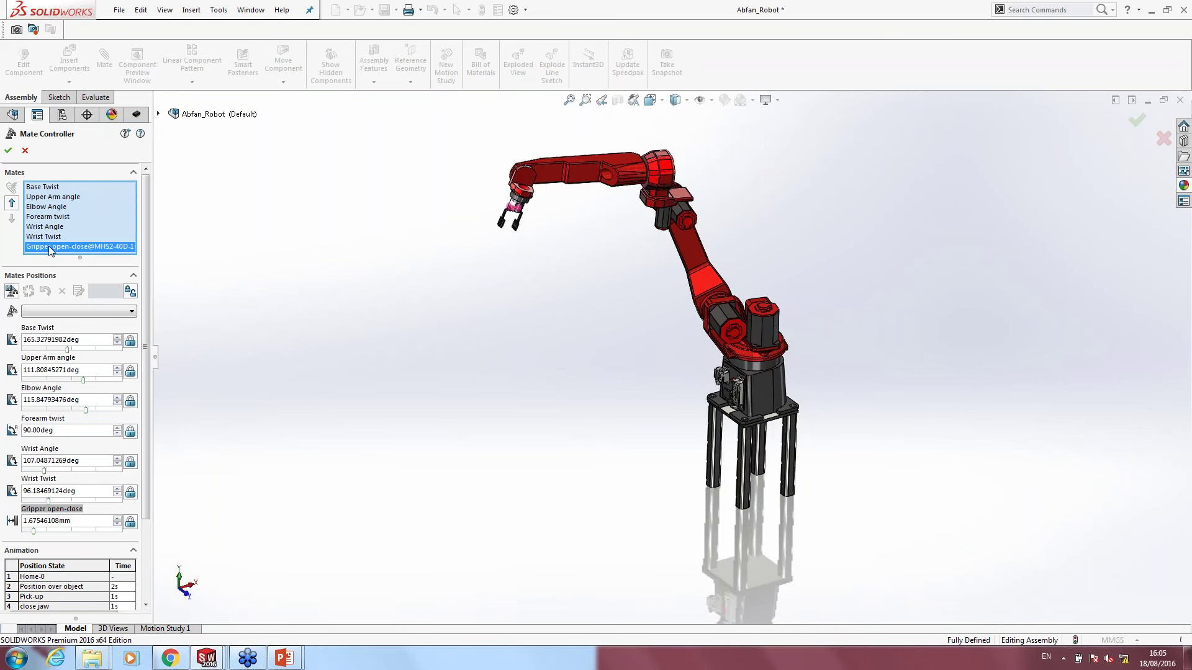
# Step: Zoom and orbit in on the gripper to inspect its 1.67546108mm open-close mate, then zoom back out
pyautogui.scroll(-3, 506, 241)
pyautogui.scroll(-2, 470, 270)
pyautogui.scroll(-3, 469, 270)
pyautogui.scroll(1, 352, 306)
pyautogui.scroll(1, 373, 323)
pyautogui.scroll(-3, 397, 341)
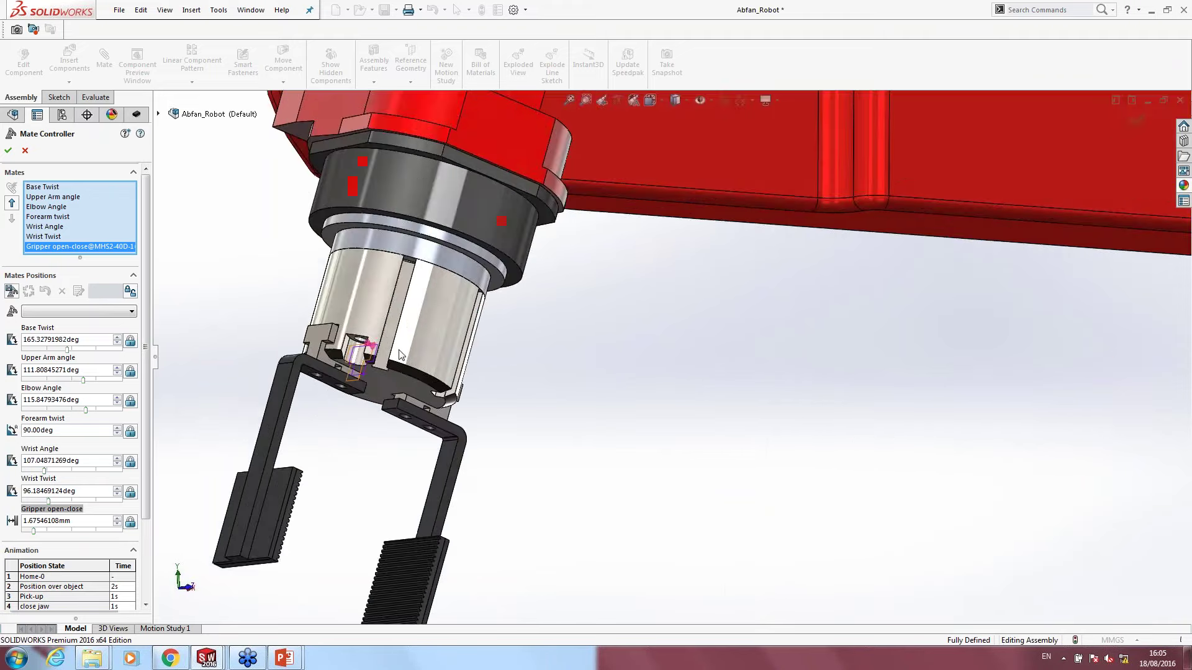
pyautogui.scroll(-2, 410, 353)
pyautogui.scroll(3, 409, 353)
pyautogui.moveTo(409, 353); pyautogui.dragTo(525, 334, button='middle')
pyautogui.scroll(-2, 525, 333)
pyautogui.scroll(-2, 525, 333)
pyautogui.scroll(-3, 560, 327)
pyautogui.scroll(-2, 560, 326)
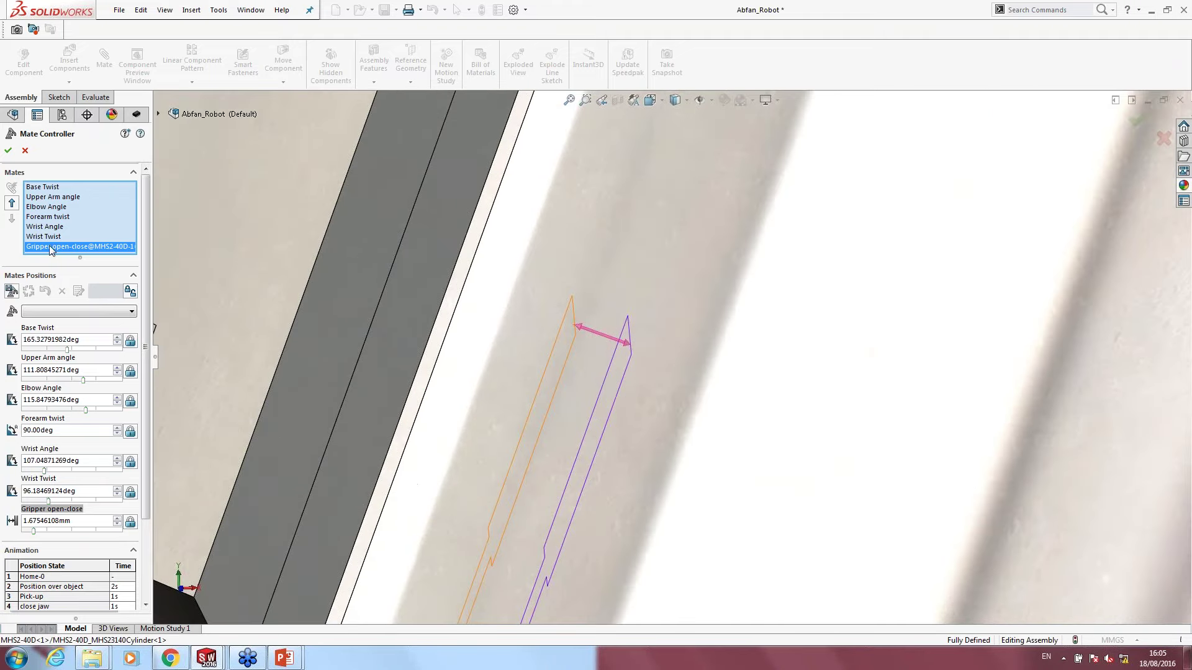
pyautogui.scroll(2, 665, 395)
pyautogui.scroll(3, 665, 394)
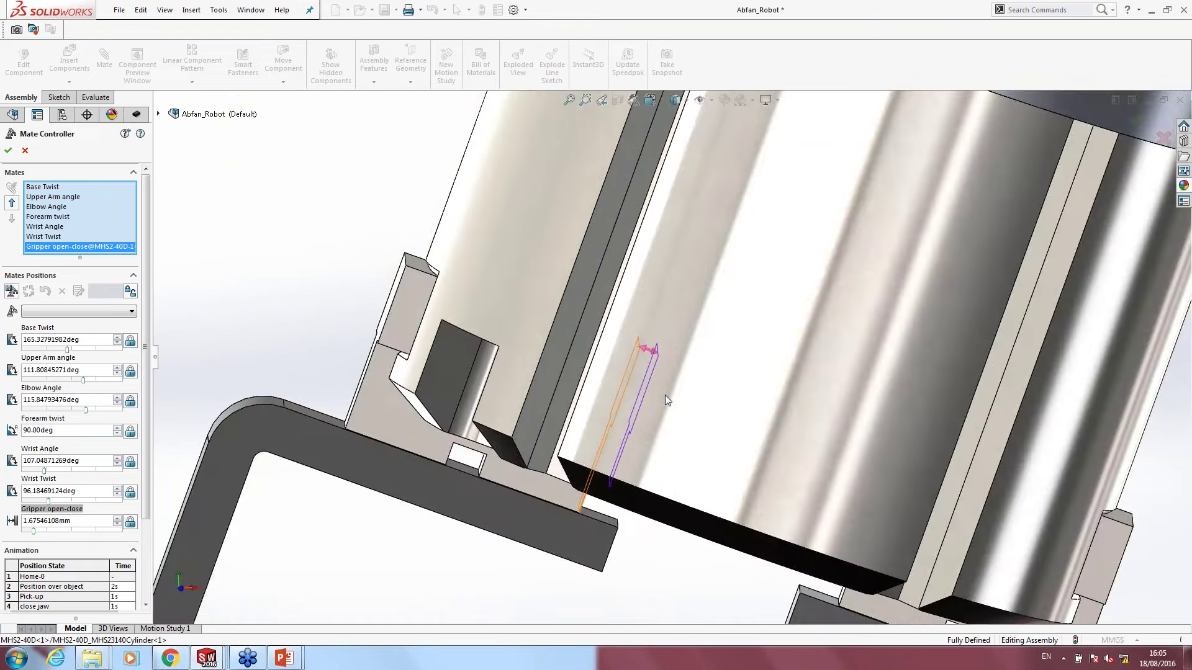
pyautogui.scroll(3, 665, 395)
pyautogui.scroll(3, 664, 395)
pyautogui.scroll(2, 838, 487)
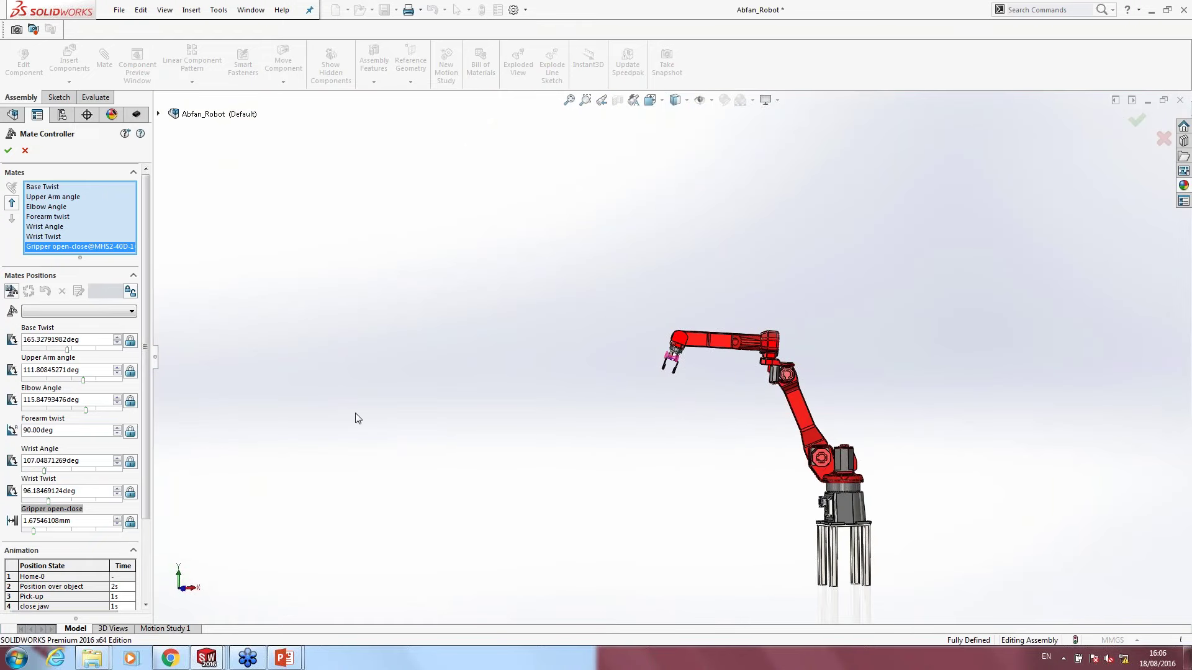
# Step: Move the robot to Home-0, then to Position over object
pyautogui.click(93, 313)
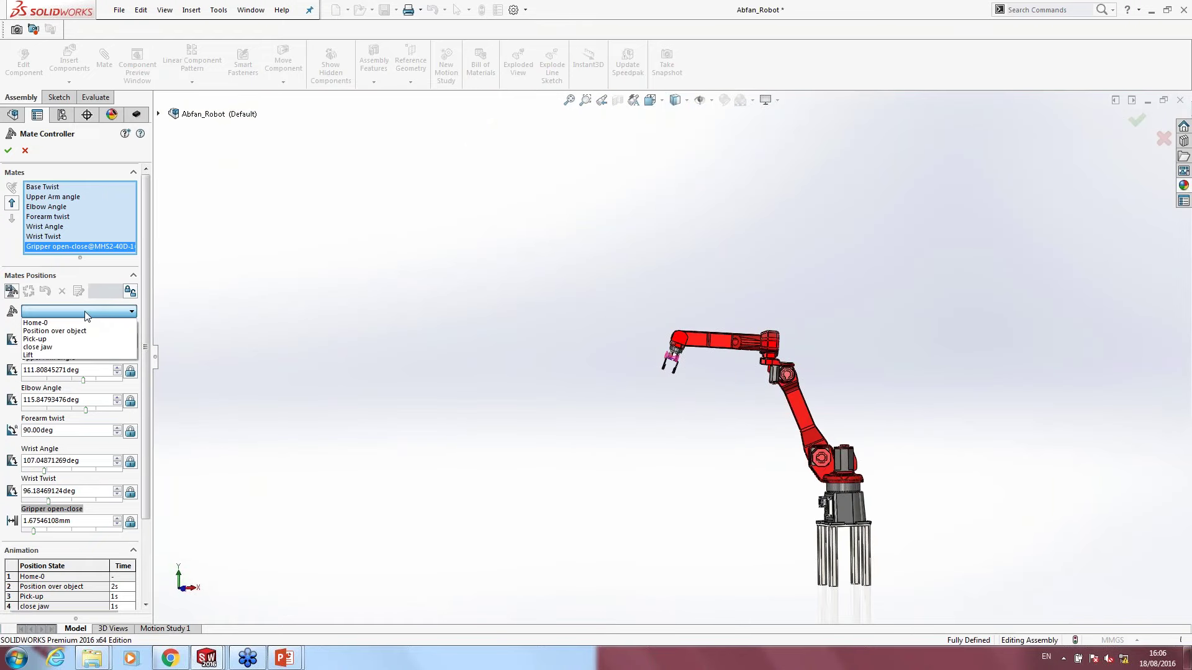
pyautogui.click(50, 323)
pyautogui.moveTo(671, 358); pyautogui.dragTo(504, 437, button='middle')
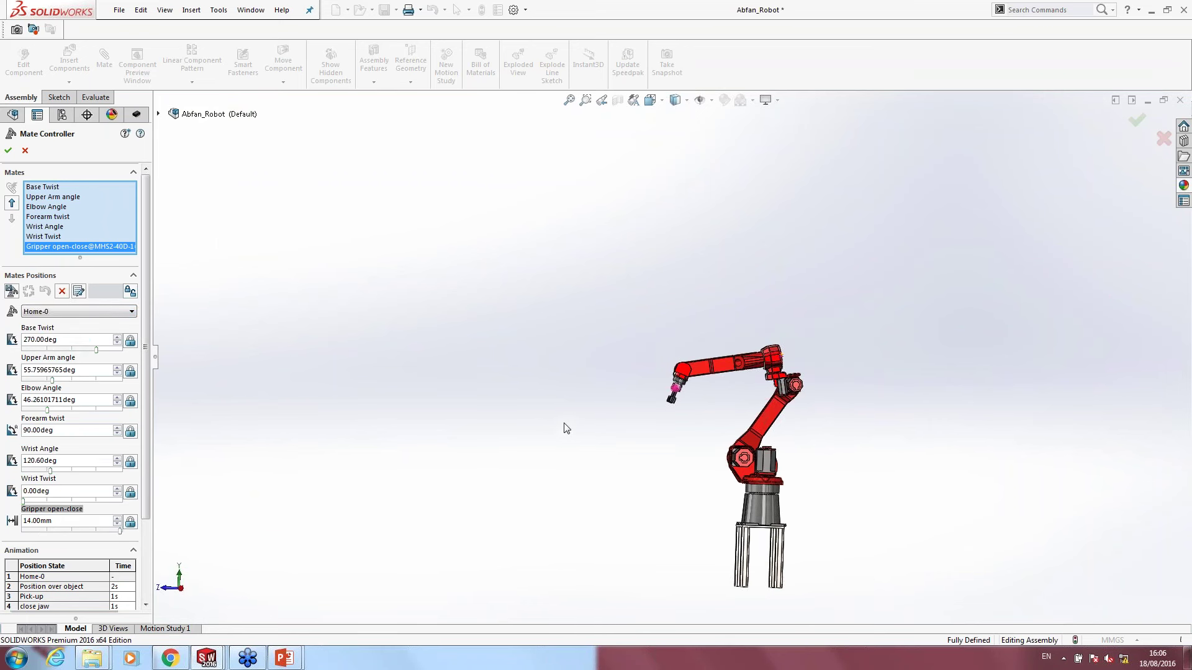
pyautogui.click(44, 312)
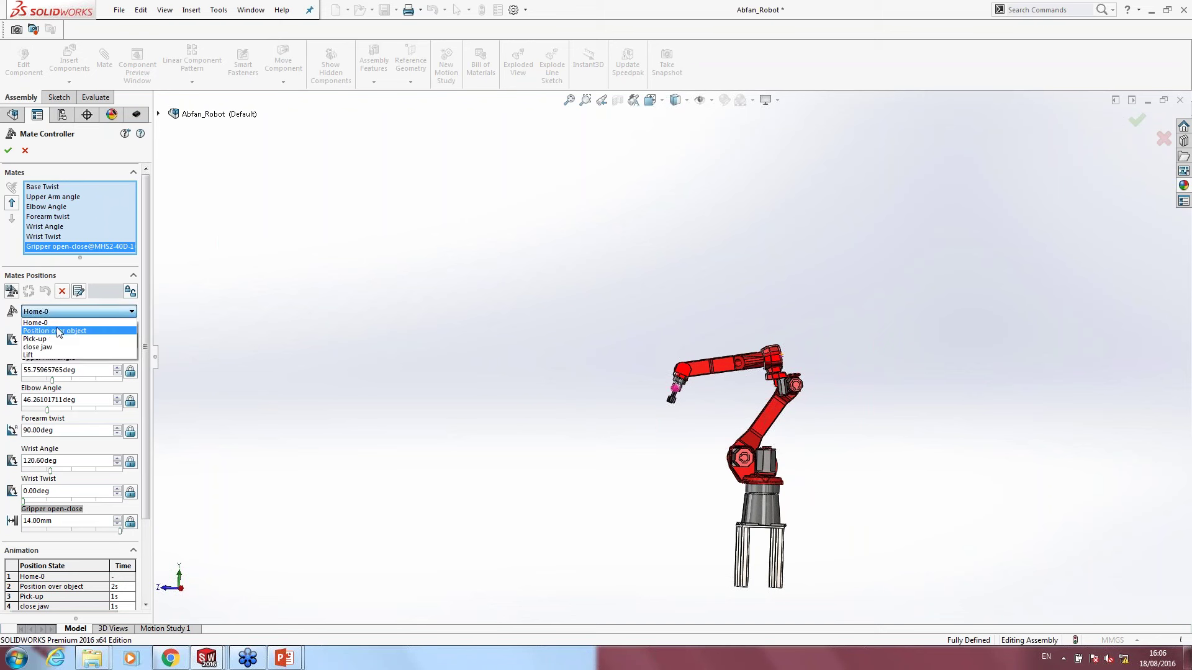
pyautogui.click(62, 331)
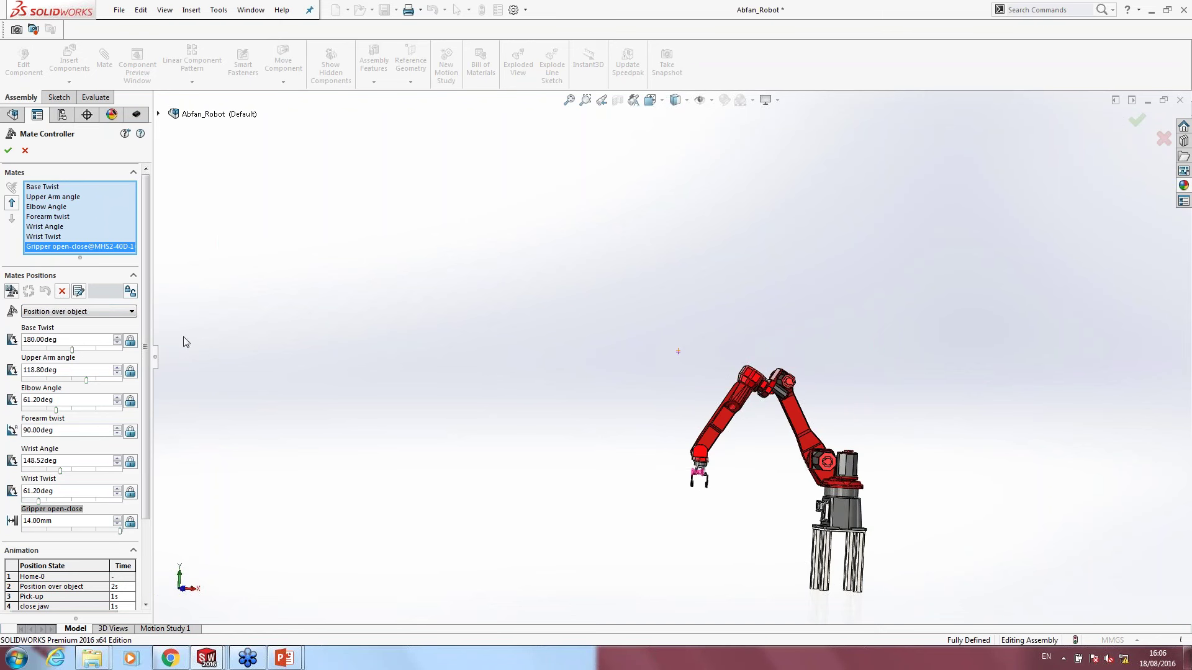
pyautogui.scroll(-1, 145, 331)
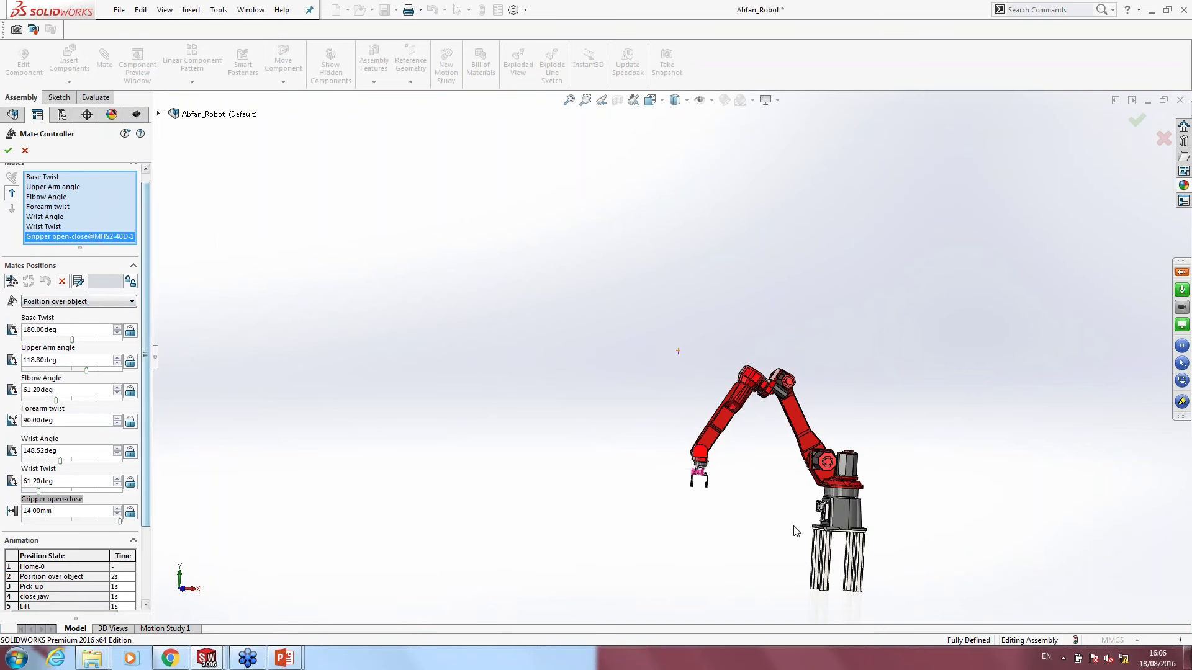
# Step: Move the robot to Pick-up, then close the gripper with close jaw
pyautogui.click(68, 303)
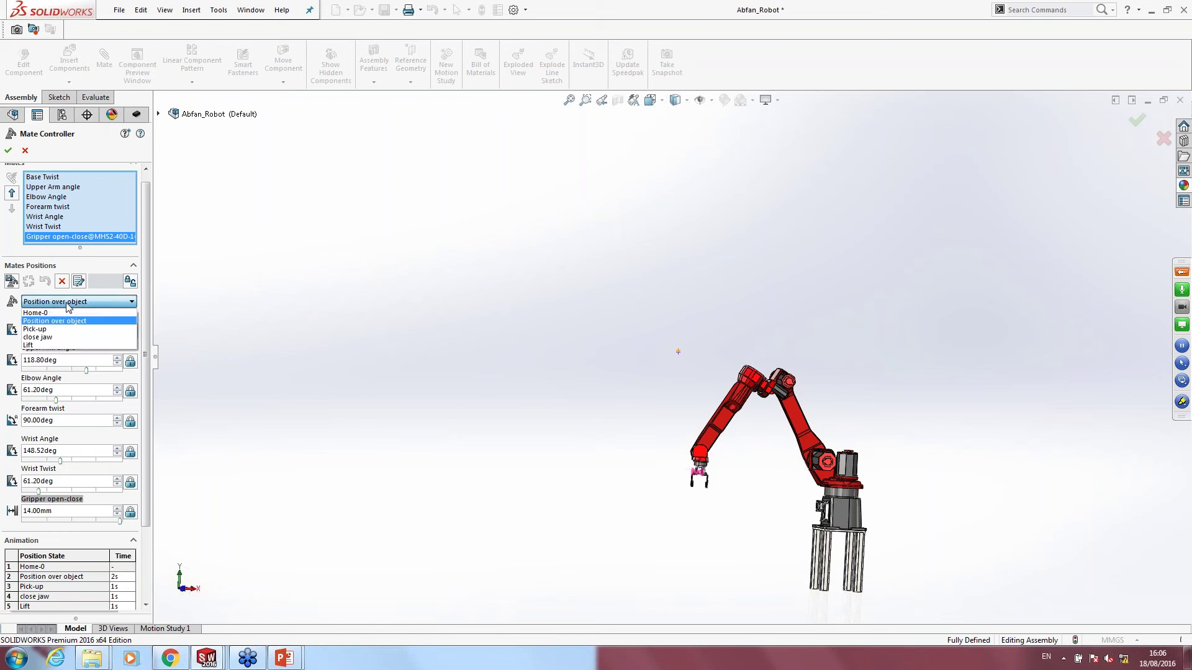
pyautogui.click(44, 329)
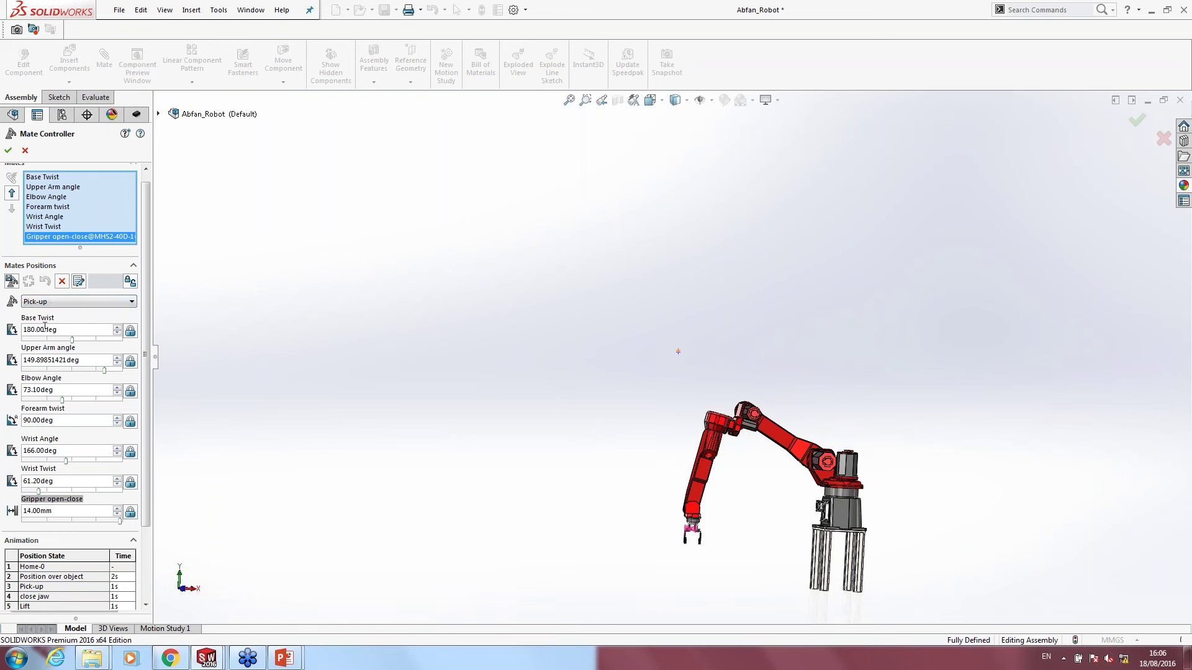
pyautogui.click(41, 302)
pyautogui.click(46, 339)
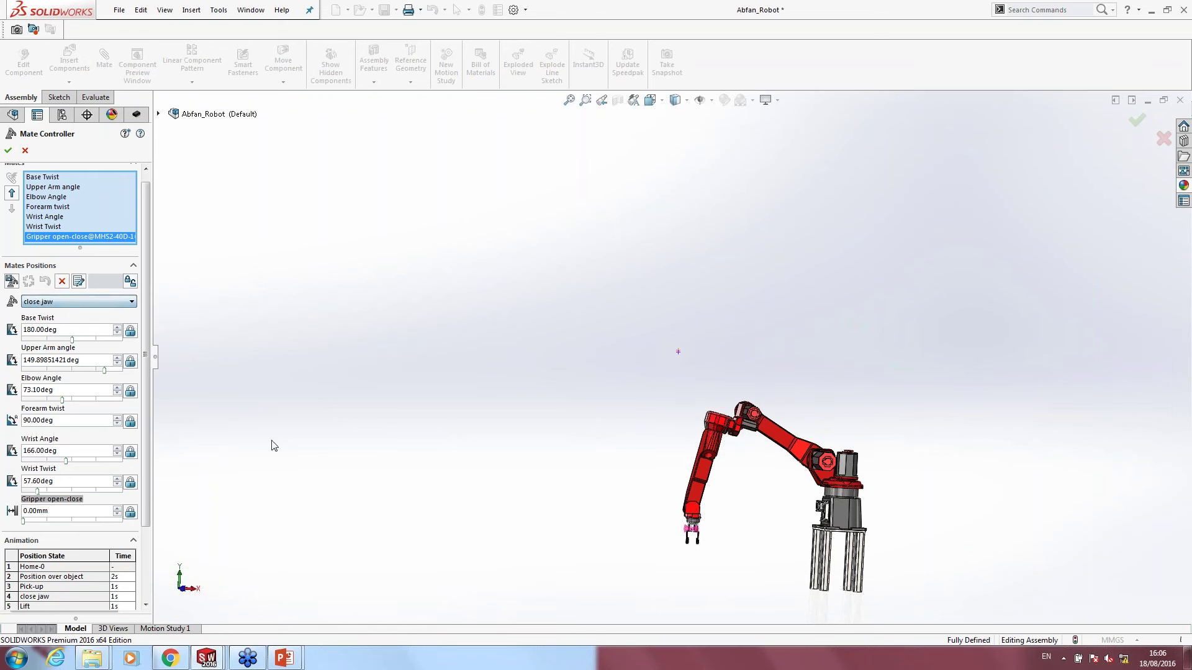
pyautogui.scroll(-3, 700, 538)
pyautogui.scroll(-3, 699, 537)
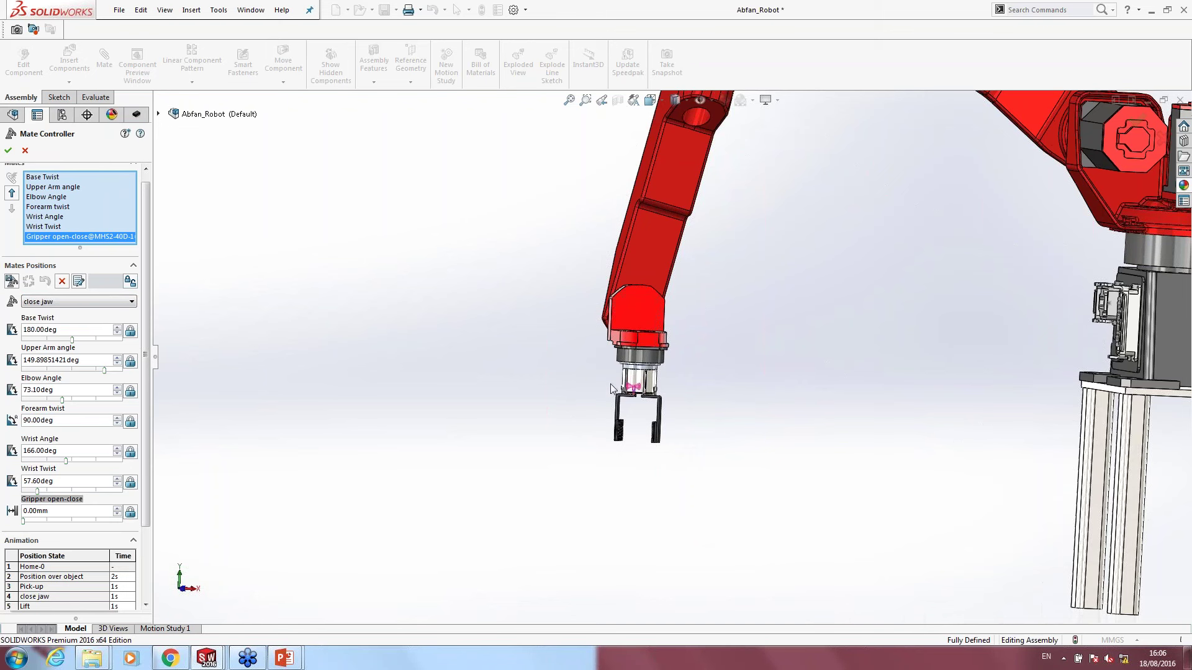
# Step: Replay Pick-up and close jaw, then raise the arm to the Lift position
pyautogui.click(38, 302)
pyautogui.click(34, 331)
pyautogui.click(45, 302)
pyautogui.click(43, 336)
pyautogui.scroll(3, 448, 349)
pyautogui.click(45, 302)
pyautogui.click(37, 345)
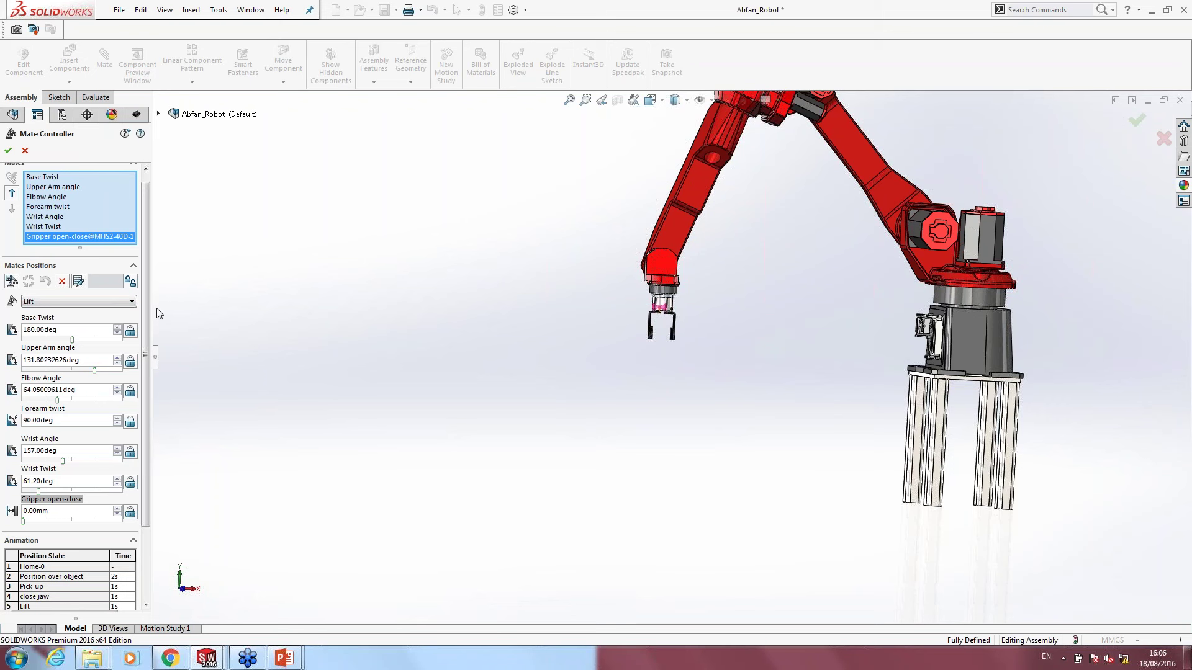
# Step: Save the current pose as a new position named rotate and fit the robot in view
pyautogui.click(10, 281)
pyautogui.write('rotate')
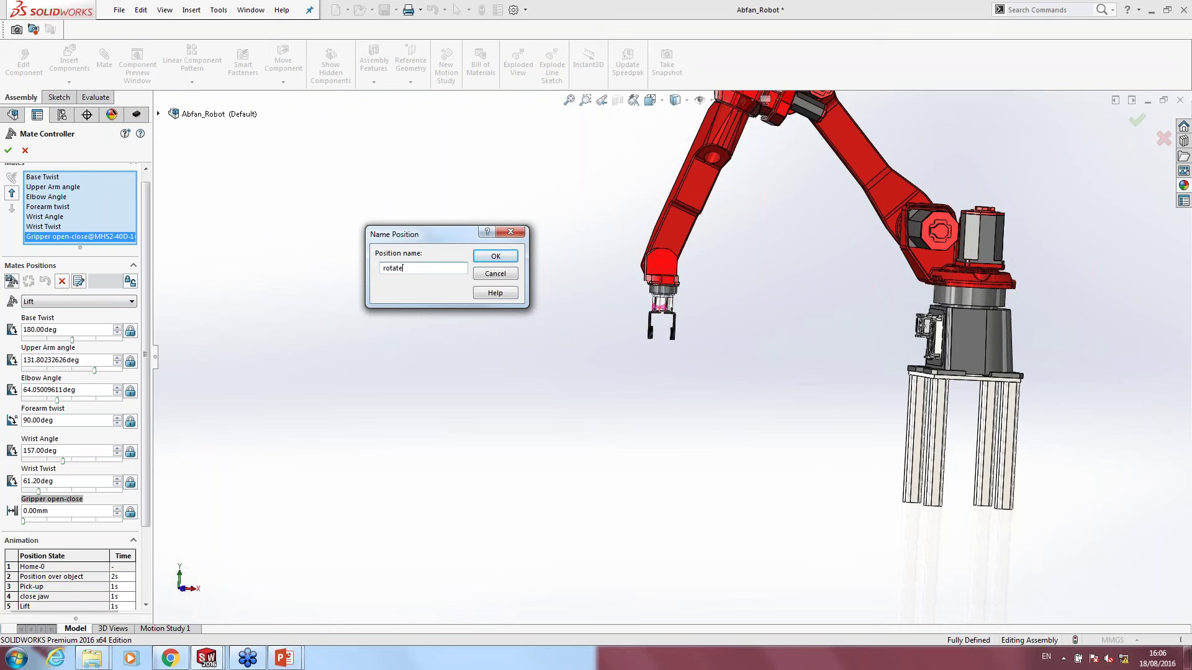
pyautogui.press('Return')
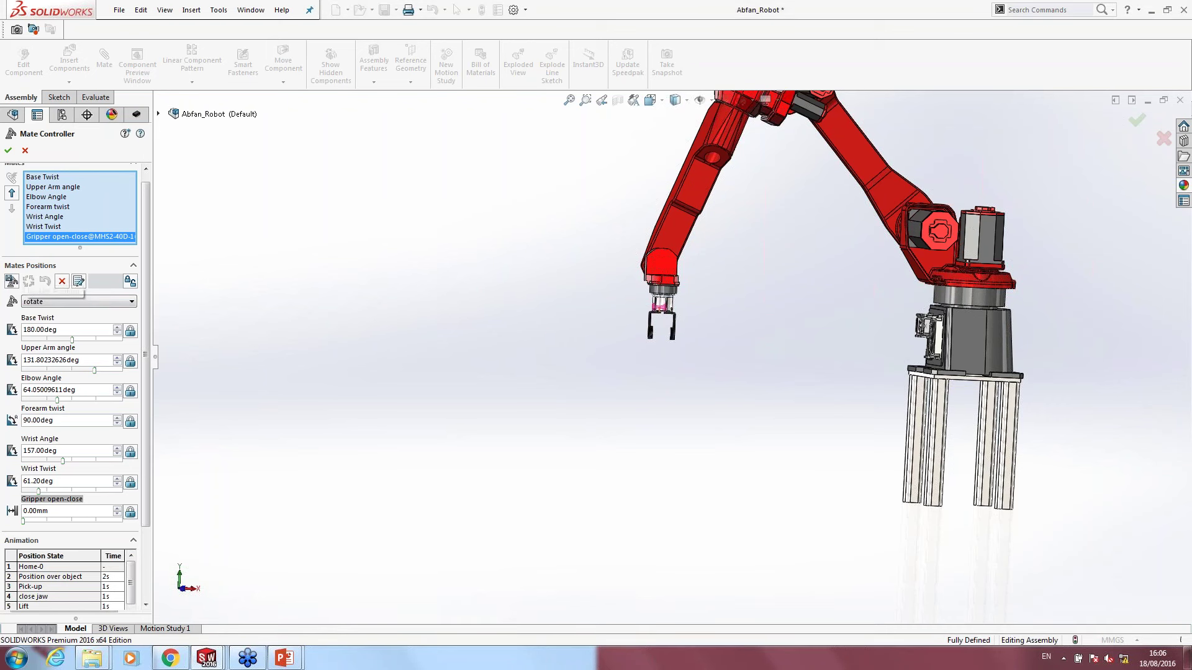
pyautogui.press('f')
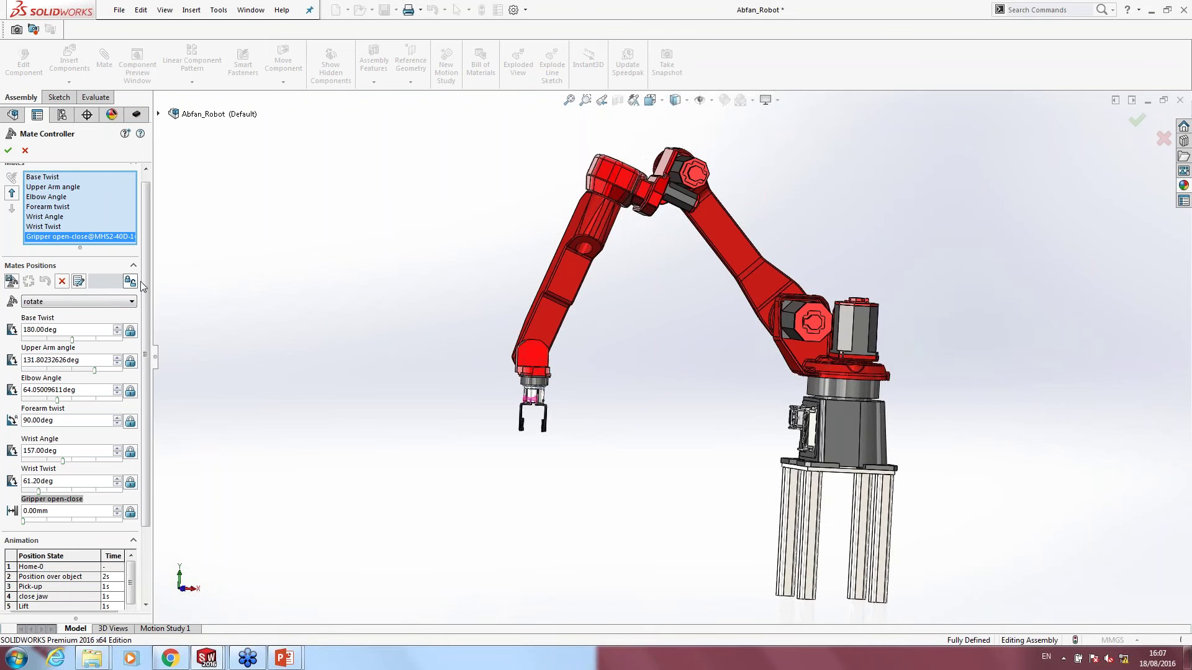
# Step: Turn the base, raise the upper arm to 147.60° and bend the elbow to 34.60°
pyautogui.moveTo(71, 340); pyautogui.dragTo(95, 346)
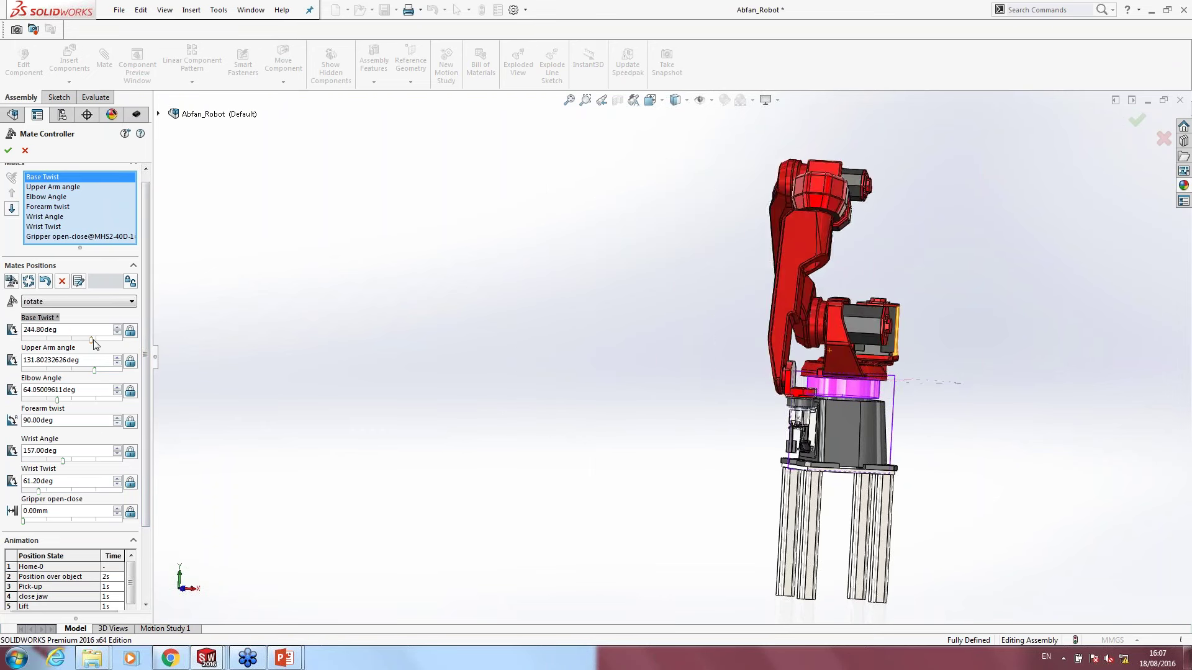
pyautogui.moveTo(99, 343); pyautogui.dragTo(102, 340)
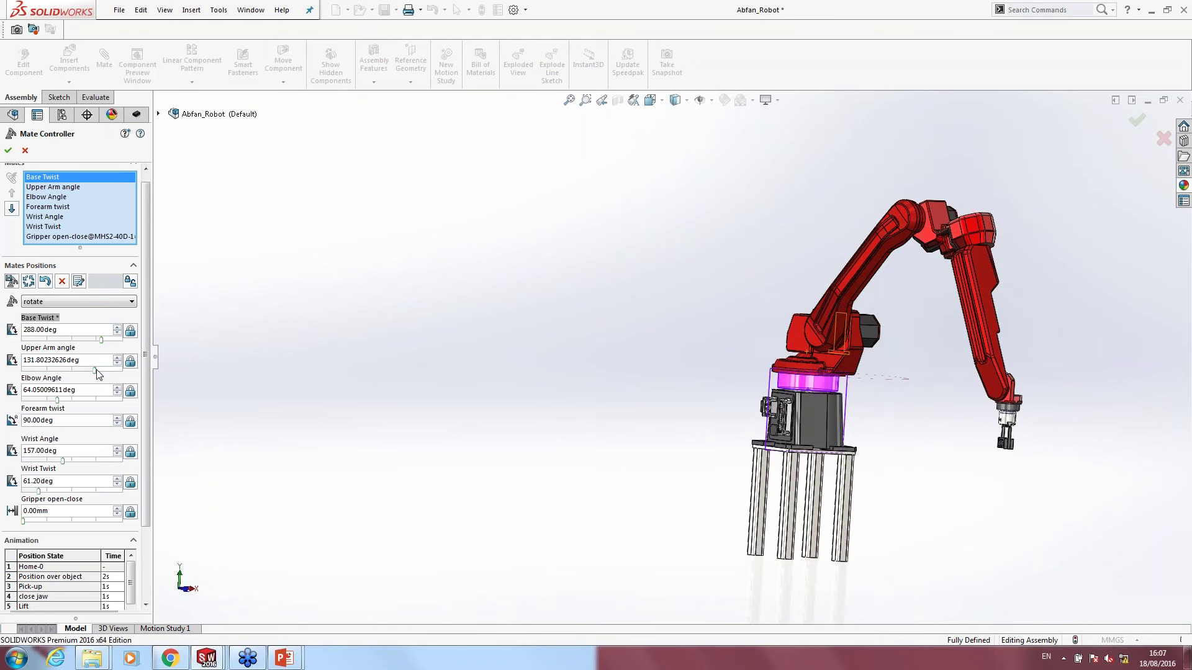
pyautogui.moveTo(95, 370); pyautogui.dragTo(103, 370)
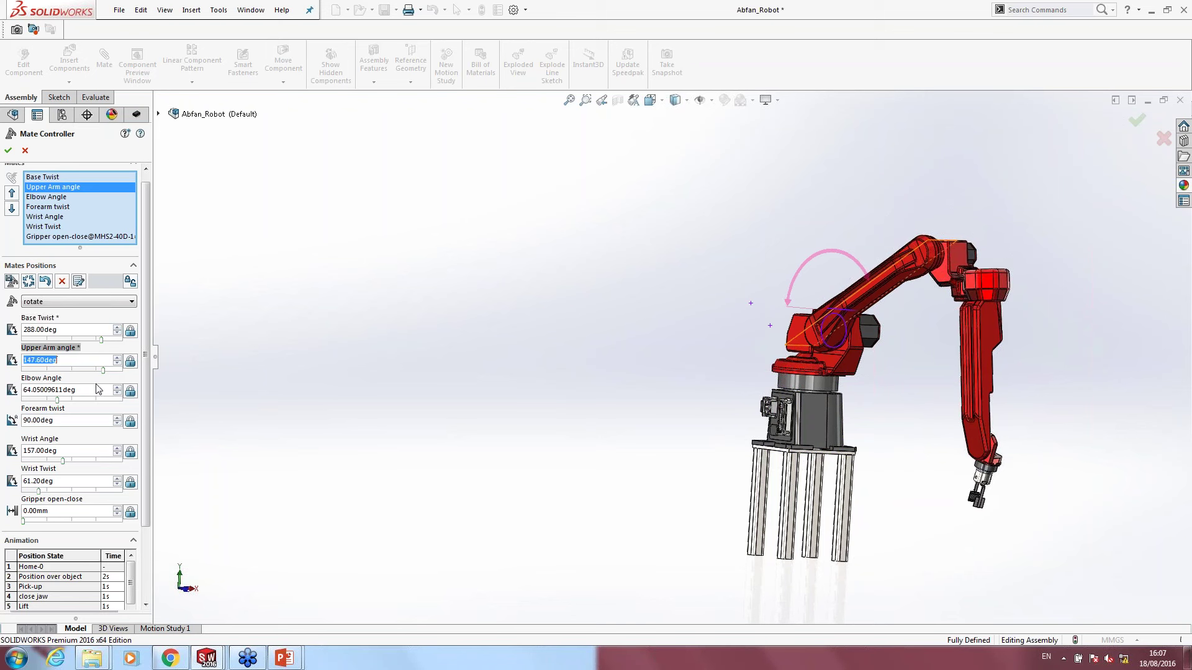
pyautogui.click(63, 400)
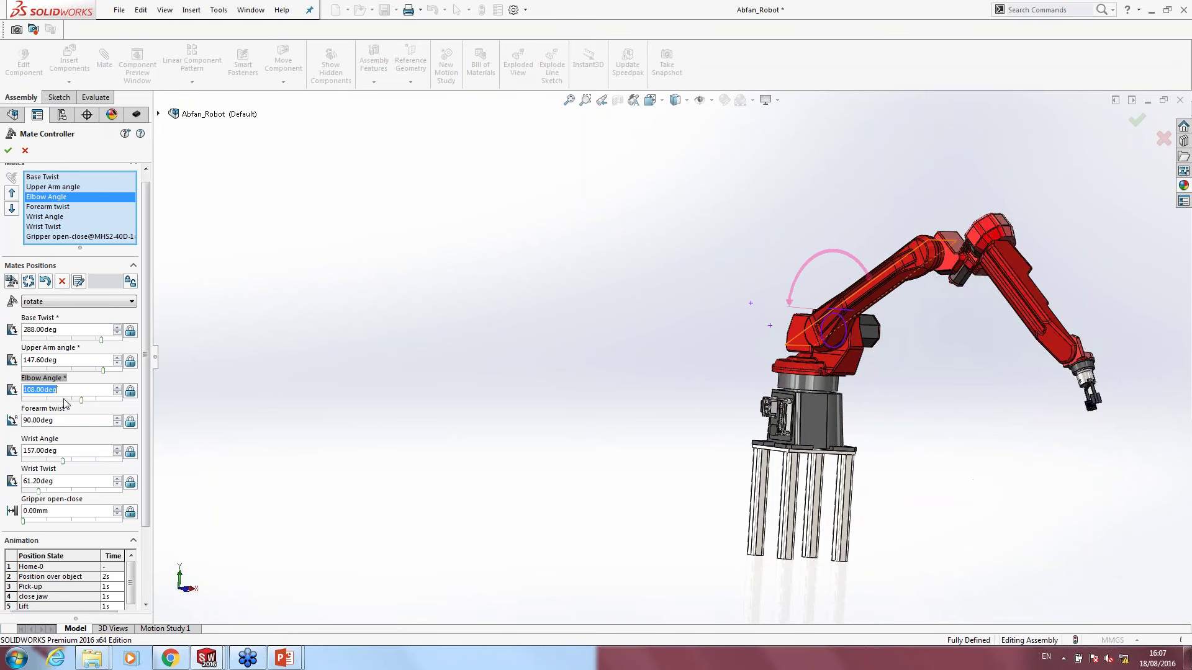
pyautogui.moveTo(82, 400); pyautogui.dragTo(69, 400)
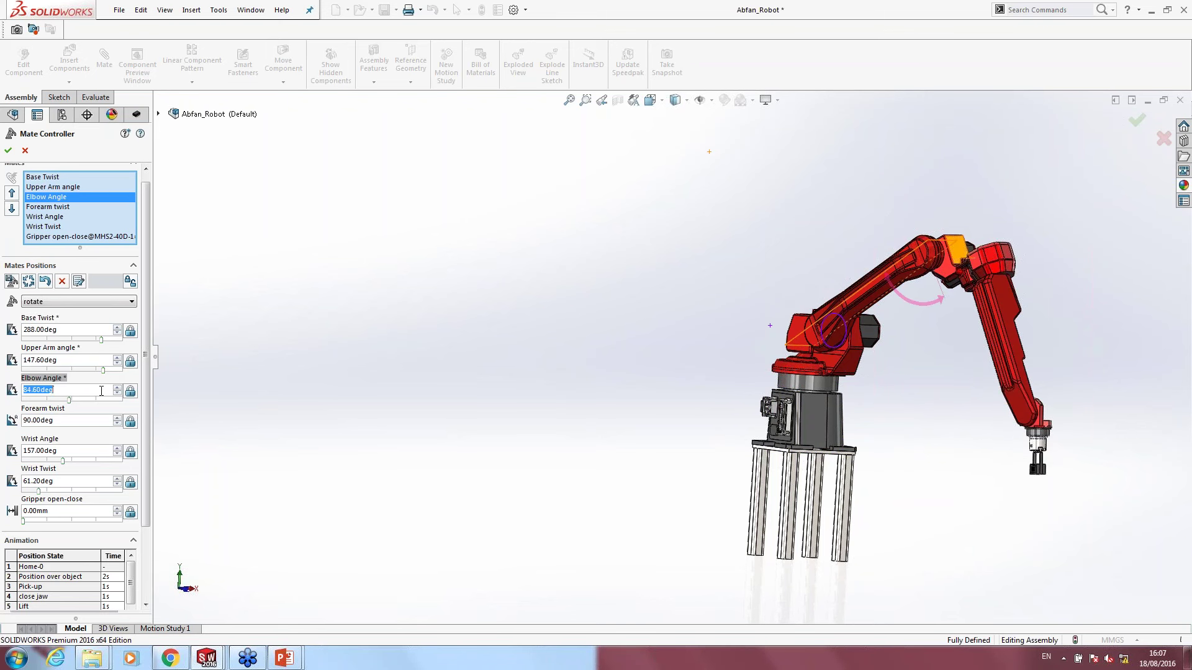
pyautogui.moveTo(551, 398); pyautogui.dragTo(372, 390, button='middle')
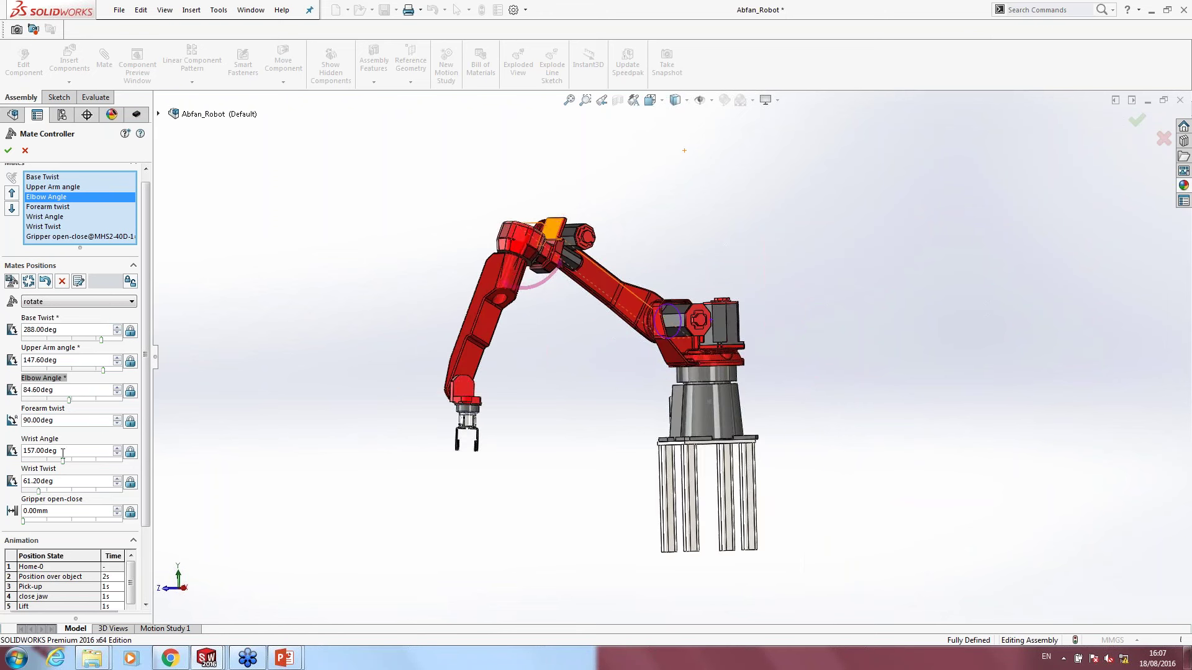
# Step: Set the wrist angle to 234deg, update the position, and add it as Position 7
pyautogui.moveTo(63, 461); pyautogui.dragTo(76, 462)
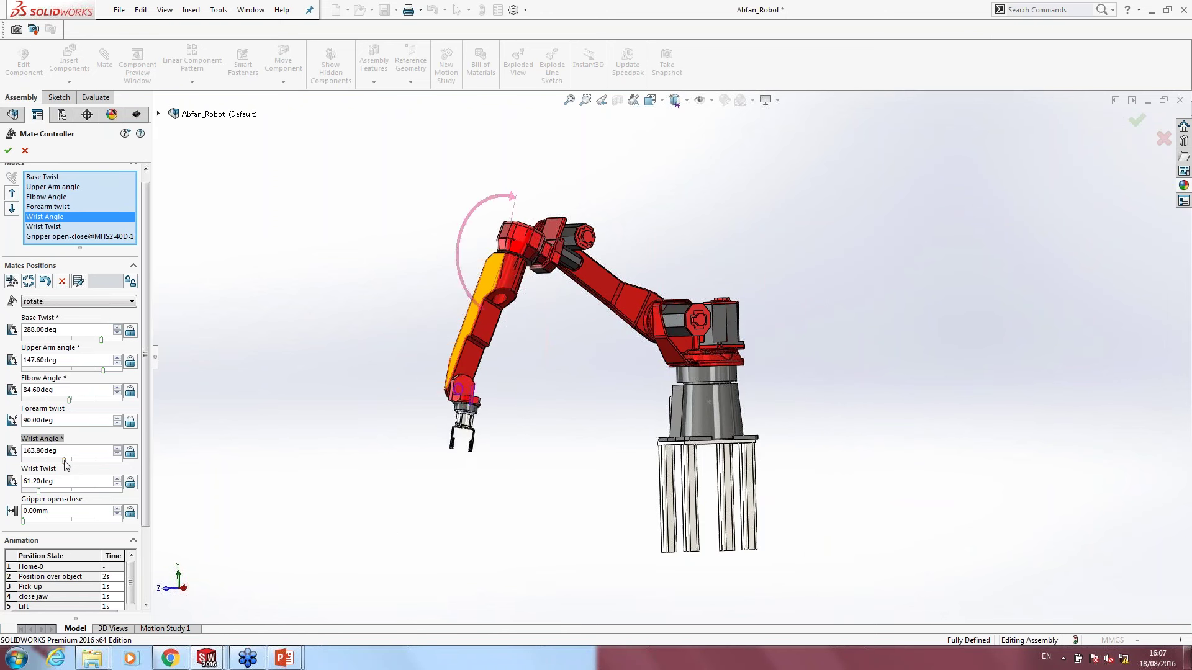
pyautogui.moveTo(78, 465)
pyautogui.mouseDown()
pyautogui.moveTo(93, 466)
pyautogui.moveTo(67, 494)
pyautogui.moveTo(23, 493)
pyautogui.mouseUp()
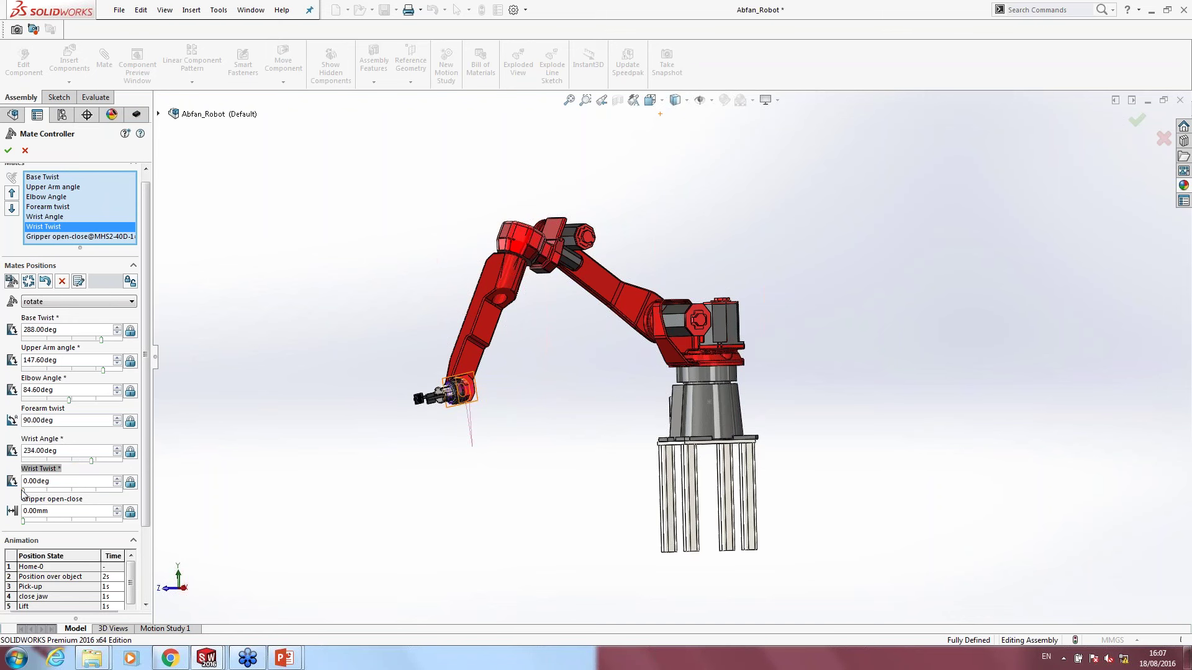
pyautogui.click(35, 282)
pyautogui.click(11, 281)
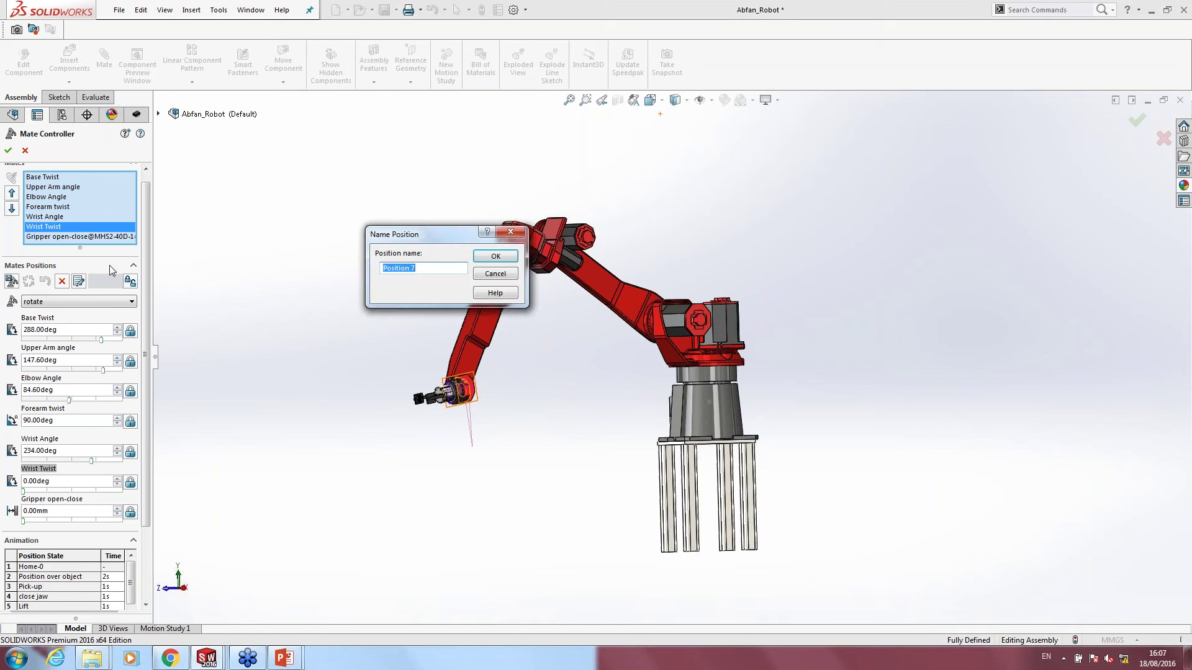
pyautogui.click(495, 257)
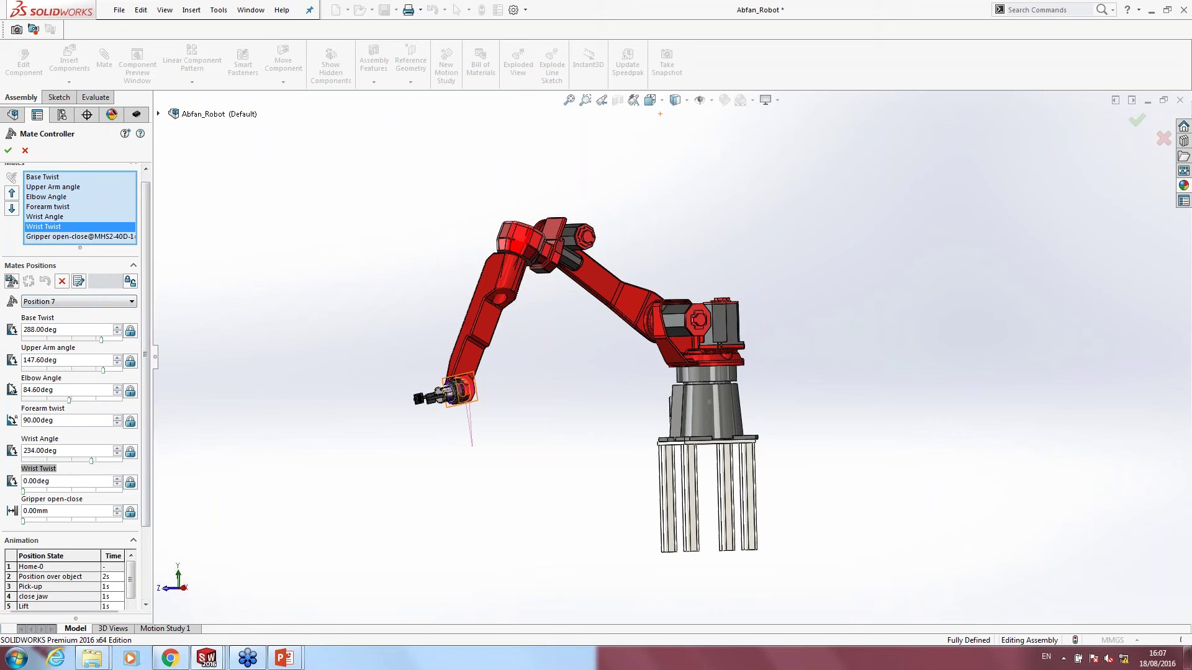
# Step: Free-drag the arm into a lowered pose and store it in Position 7
pyautogui.click(130, 283)
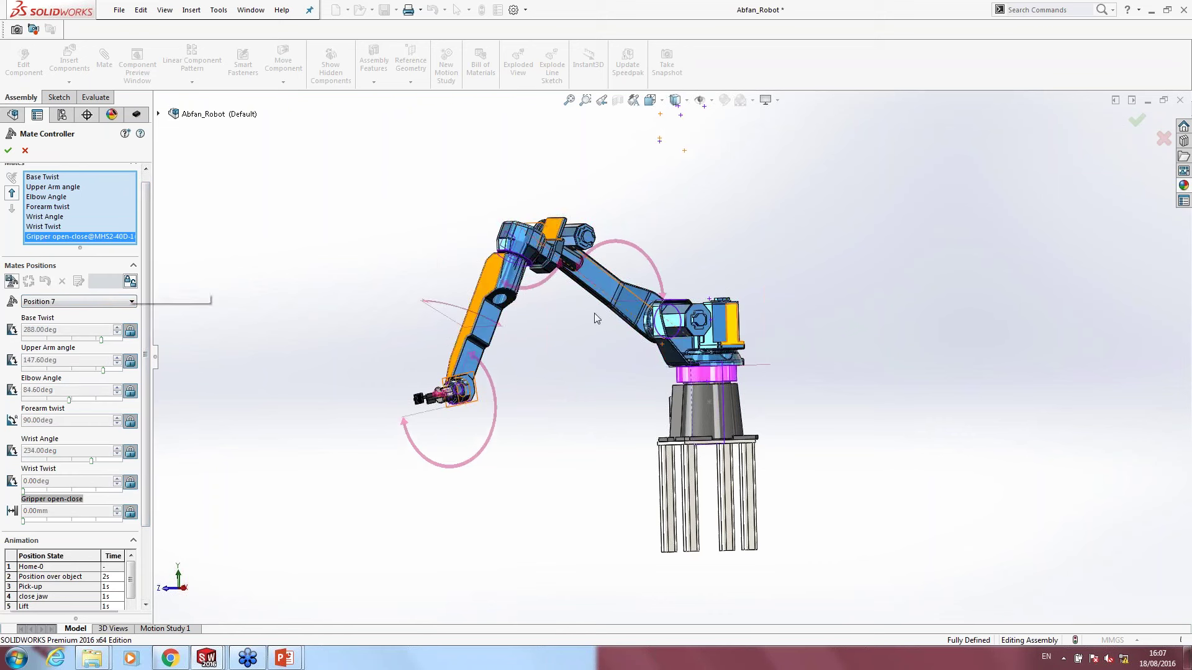
pyautogui.moveTo(600, 291)
pyautogui.mouseDown()
pyautogui.moveTo(474, 337)
pyautogui.moveTo(512, 350)
pyautogui.mouseUp()
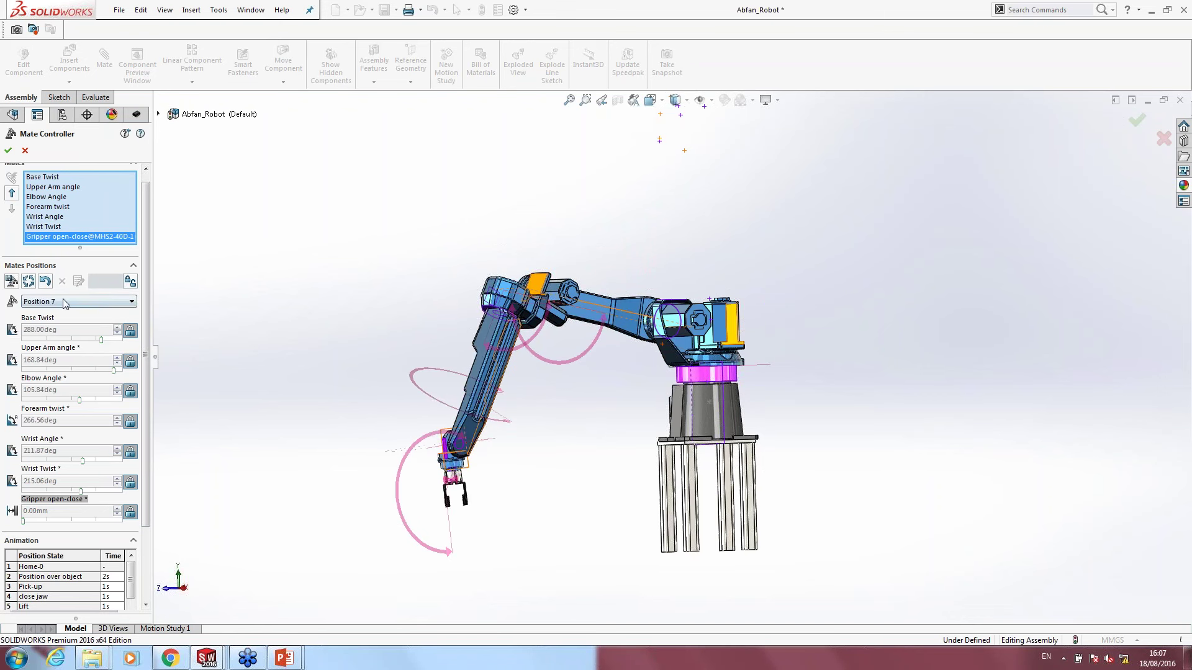
pyautogui.click(28, 281)
# Step: Show the robot in the rotate position, then in Lift, and orbit the view
pyautogui.click(60, 302)
pyautogui.click(41, 353)
pyautogui.click(41, 303)
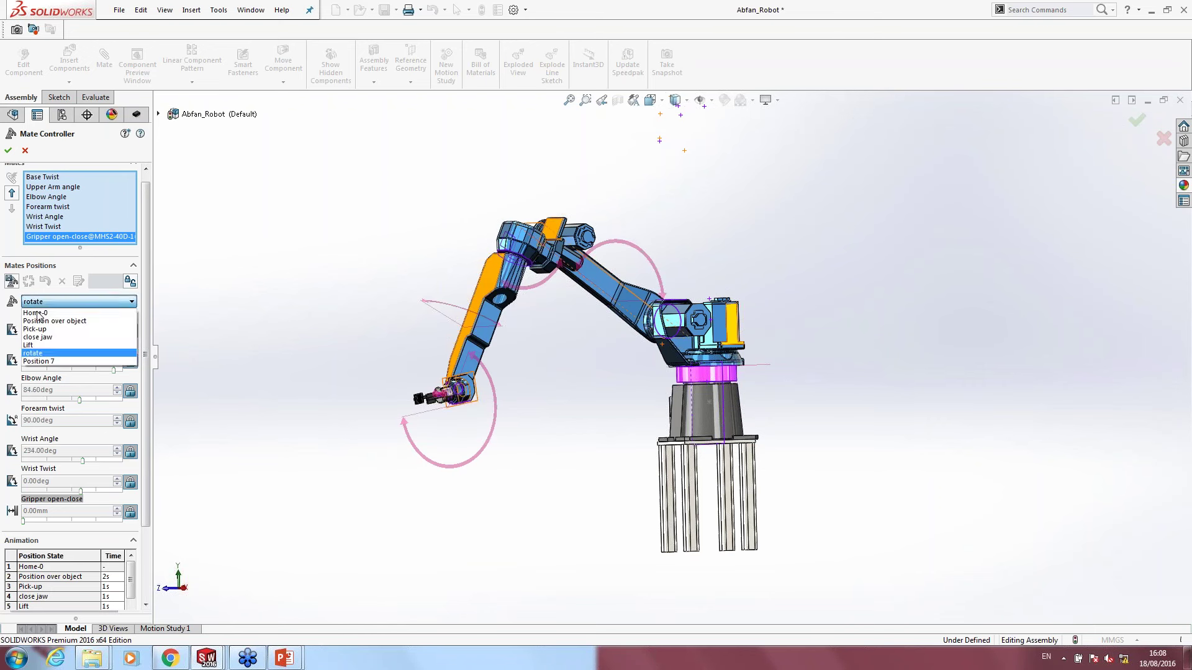
pyautogui.click(36, 348)
pyautogui.moveTo(340, 319)
pyautogui.mouseDown(button='middle')
pyautogui.moveTo(412, 335)
pyautogui.moveTo(245, 341)
pyautogui.moveTo(234, 329)
pyautogui.mouseUp(button='middle')
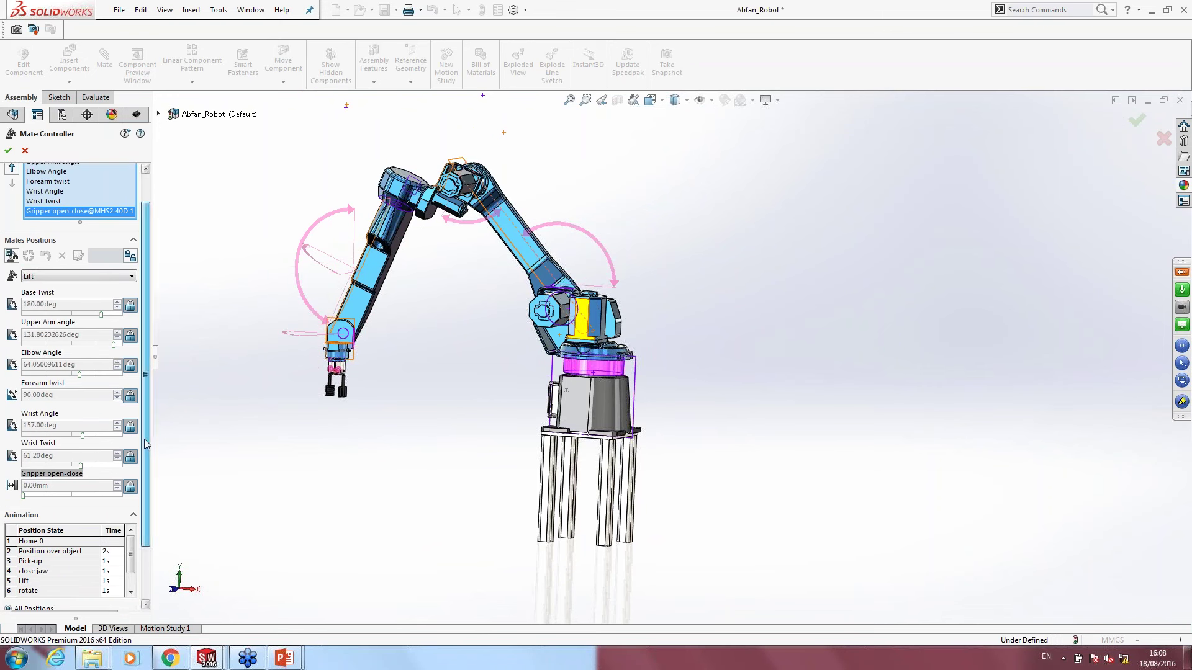
# Step: Check the animation table down to Position 7 and calculate the All Positions animation
pyautogui.scroll(-1, 132, 510)
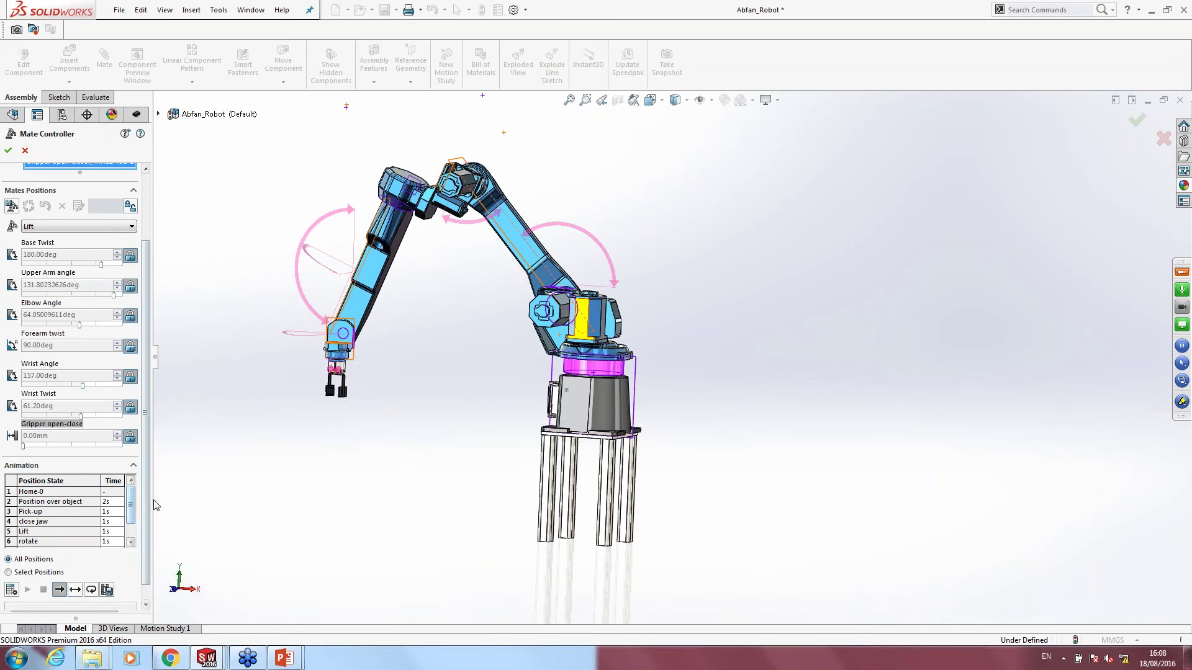
pyautogui.scroll(-1, 148, 501)
pyautogui.scroll(1, 131, 489)
pyautogui.scroll(-1, 127, 487)
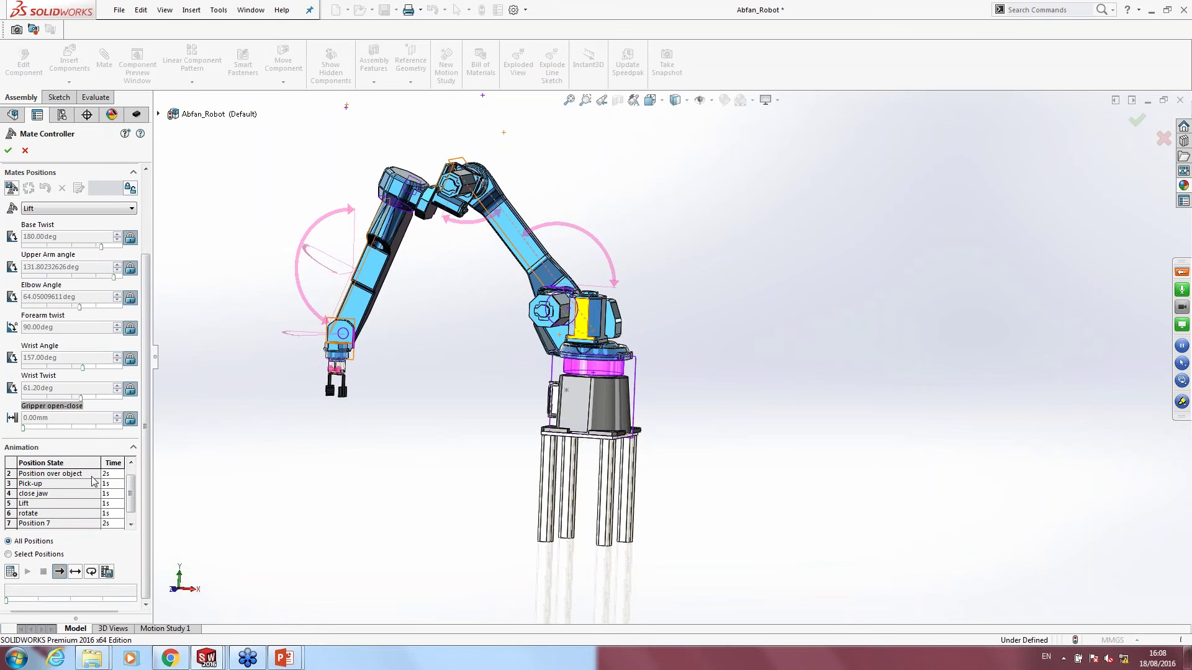
pyautogui.scroll(-1, 124, 497)
pyautogui.scroll(1, 121, 499)
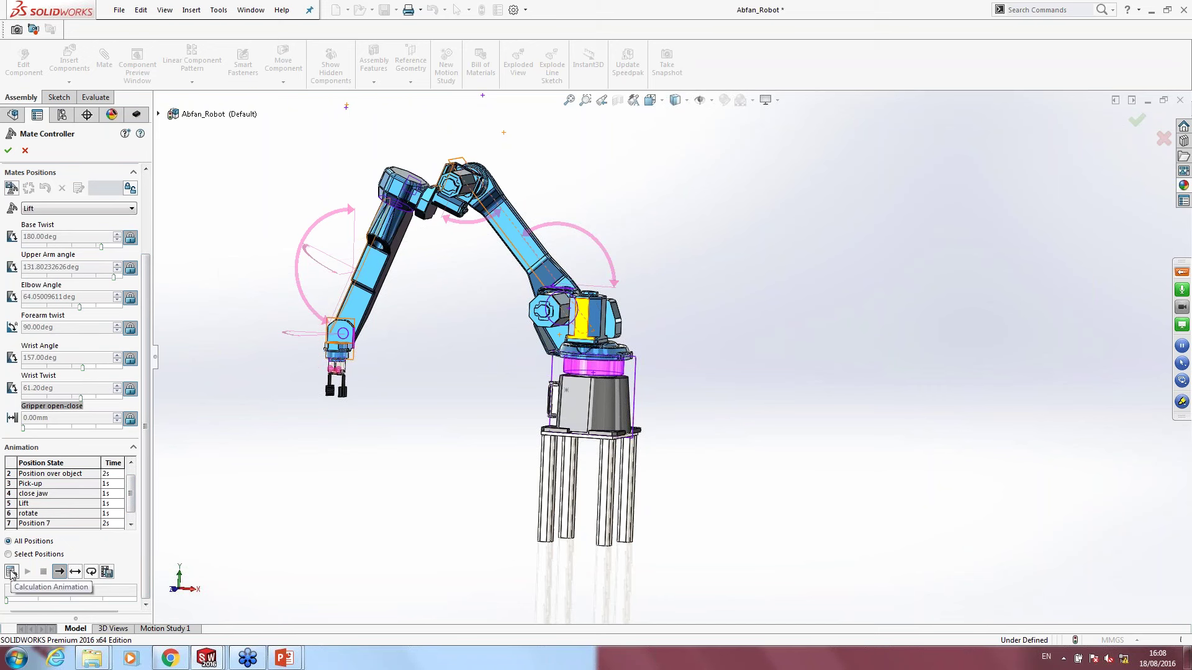
pyautogui.click(12, 572)
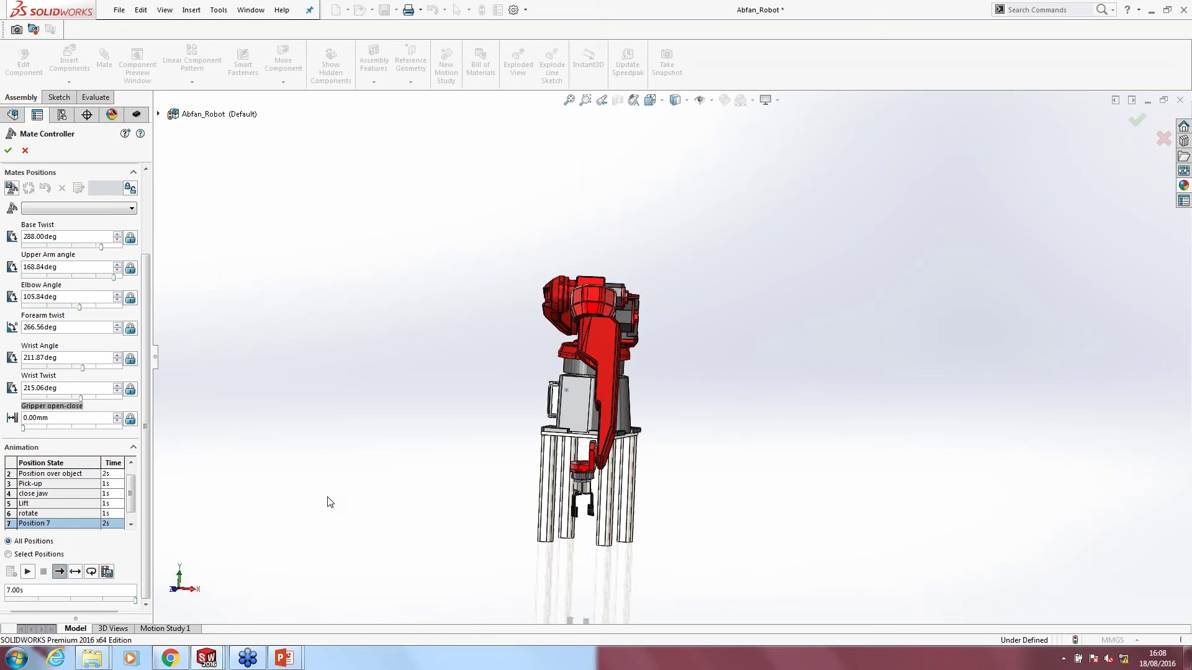
# Step: Open Save Animation, confirm AVI as the file type, and cancel without saving
pyautogui.click(106, 573)
pyautogui.click(576, 331)
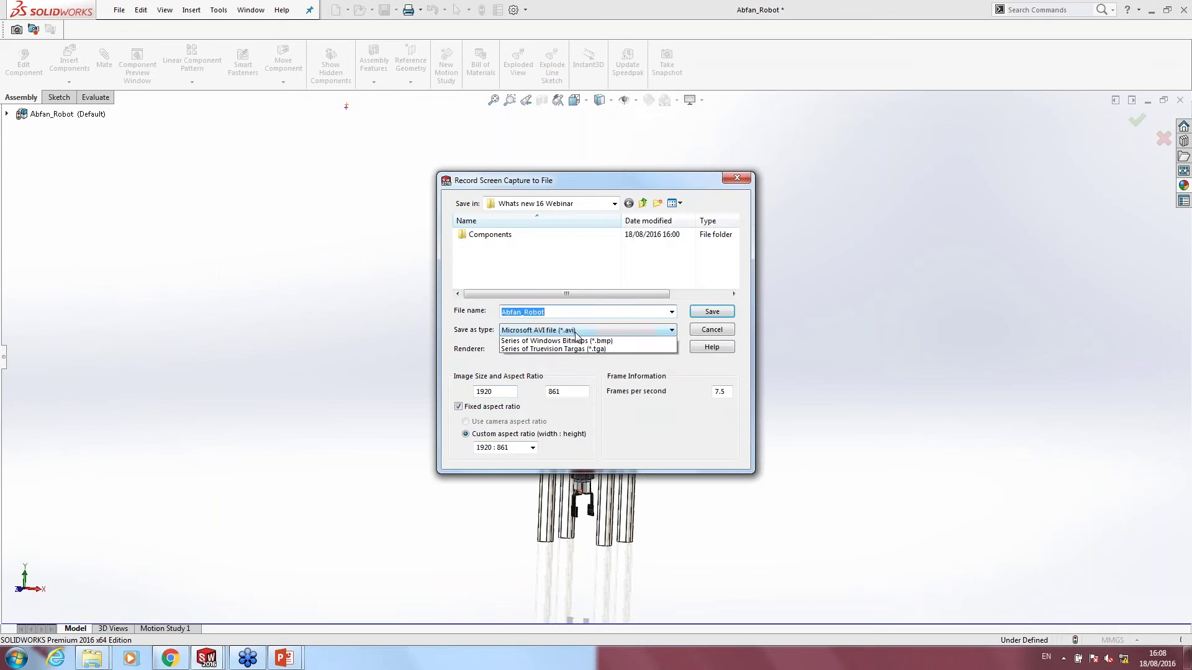
pyautogui.click(576, 333)
pyautogui.click(705, 330)
# Step: Close the Mate Controller and switch to the Jug Finished part
pyautogui.moveTo(703, 334); pyautogui.dragTo(658, 338, button='middle')
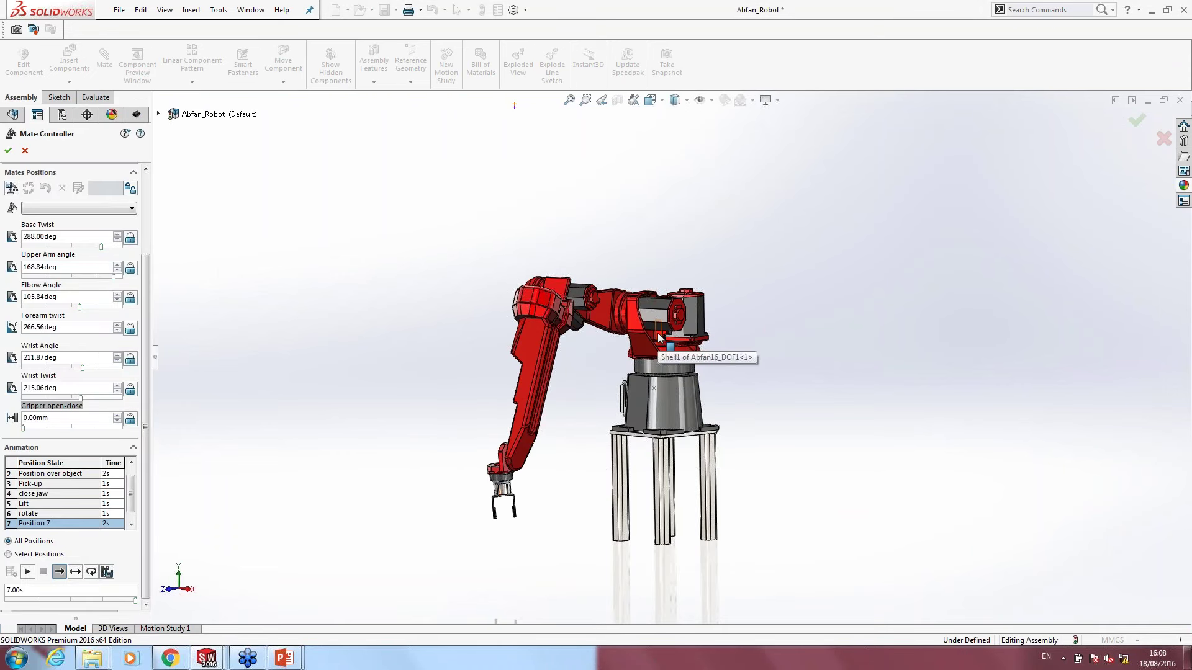
pyautogui.click(25, 151)
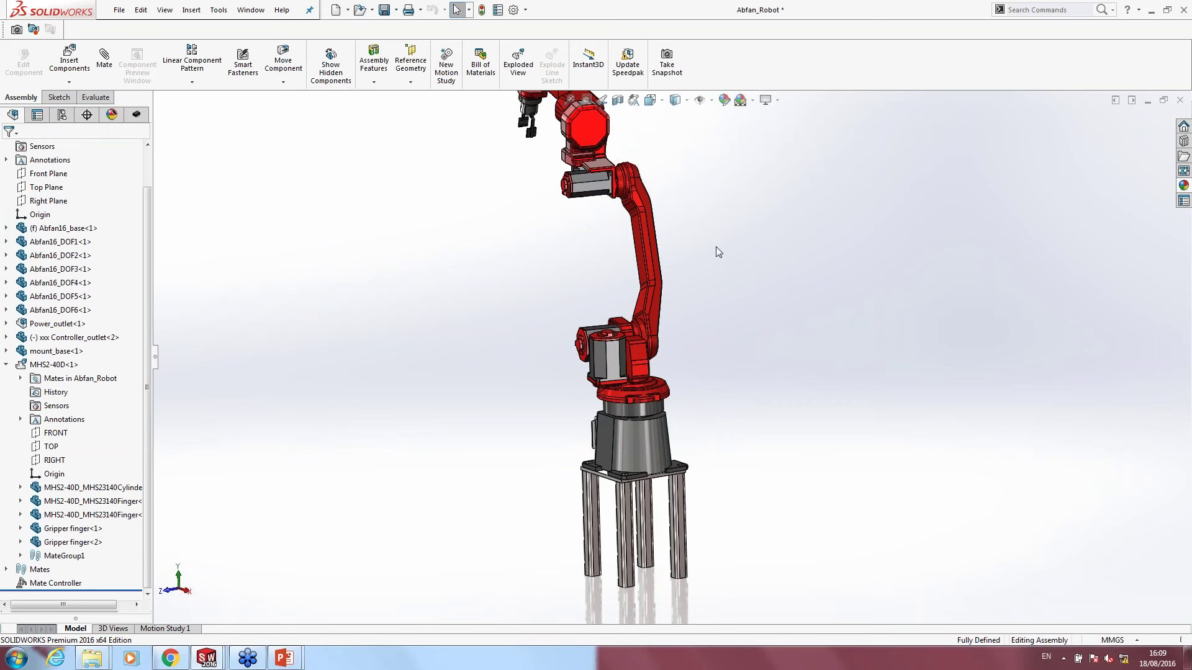
pyautogui.hotkey('ctrl', 'Tab')
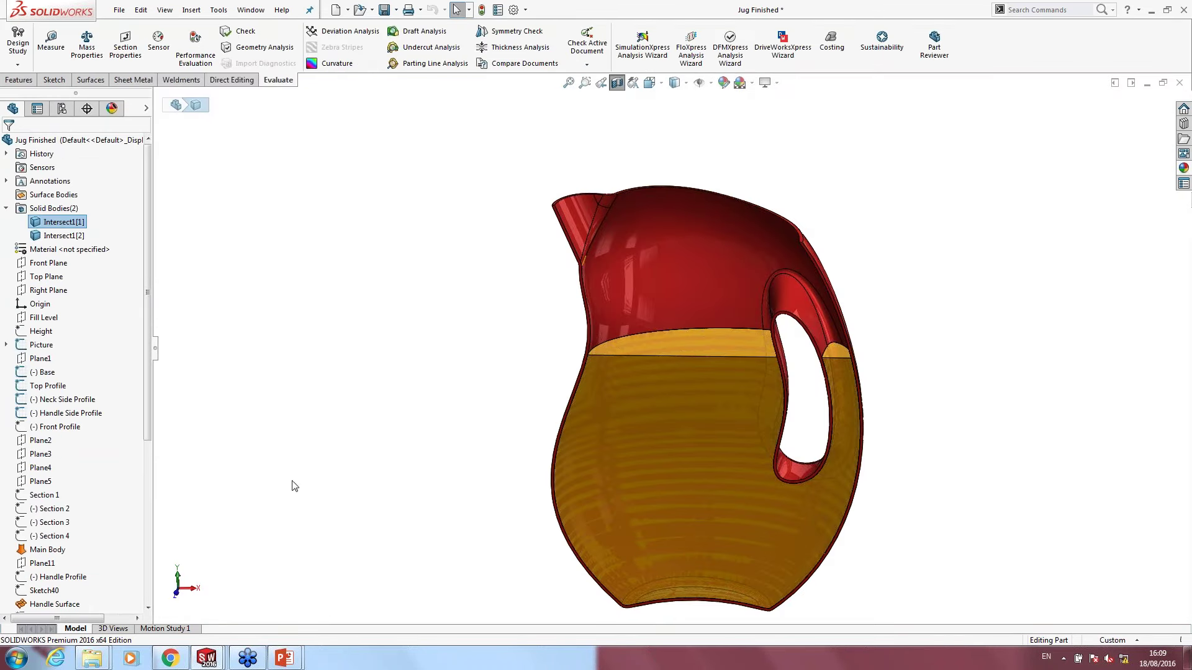
pyautogui.moveTo(283, 658)
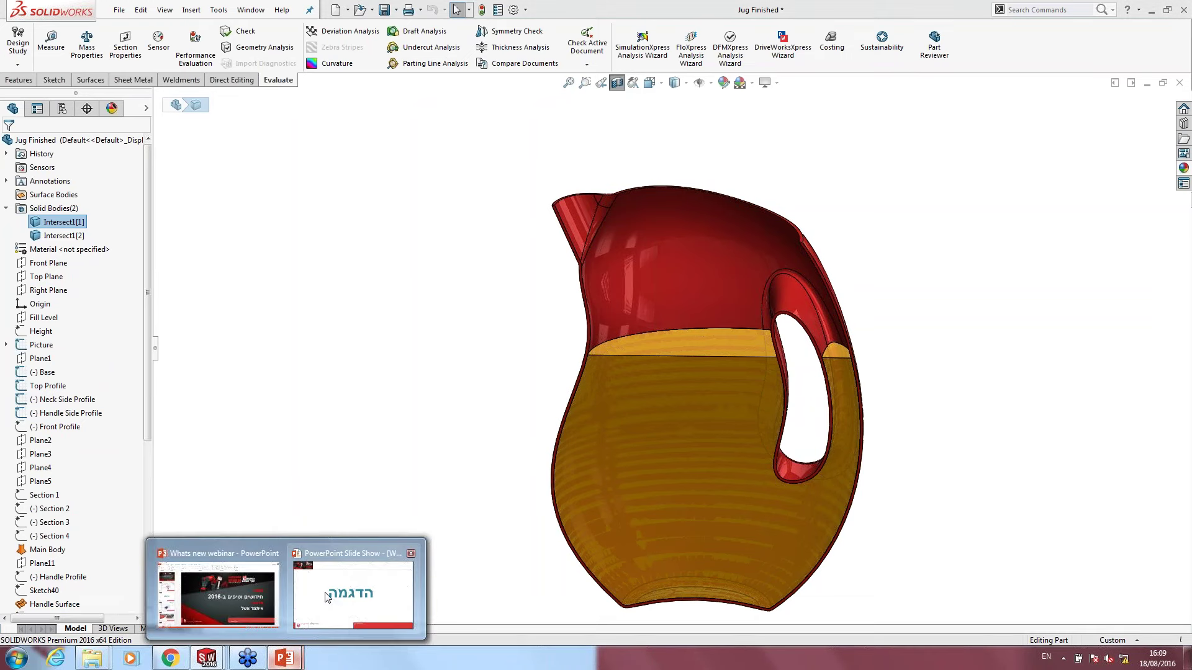
# Step: Return to the full-screen slide show and advance past the recap slide to the SOLIDWORKS 2017 banner
pyautogui.click(328, 597)
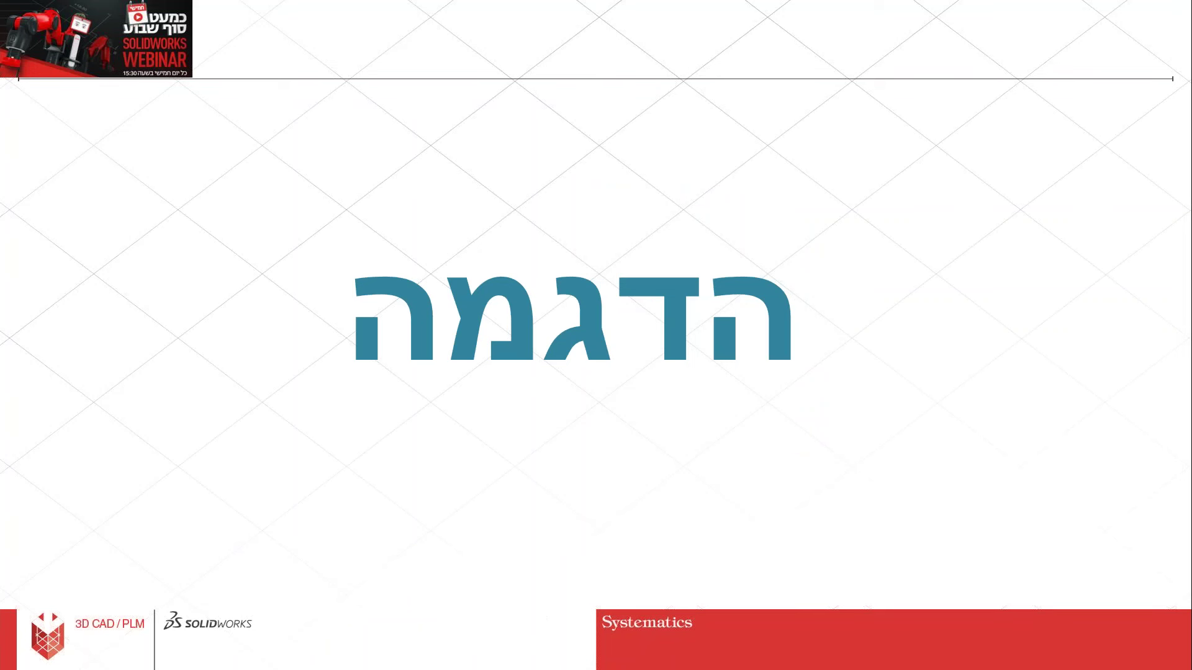
pyautogui.click(378, 361)
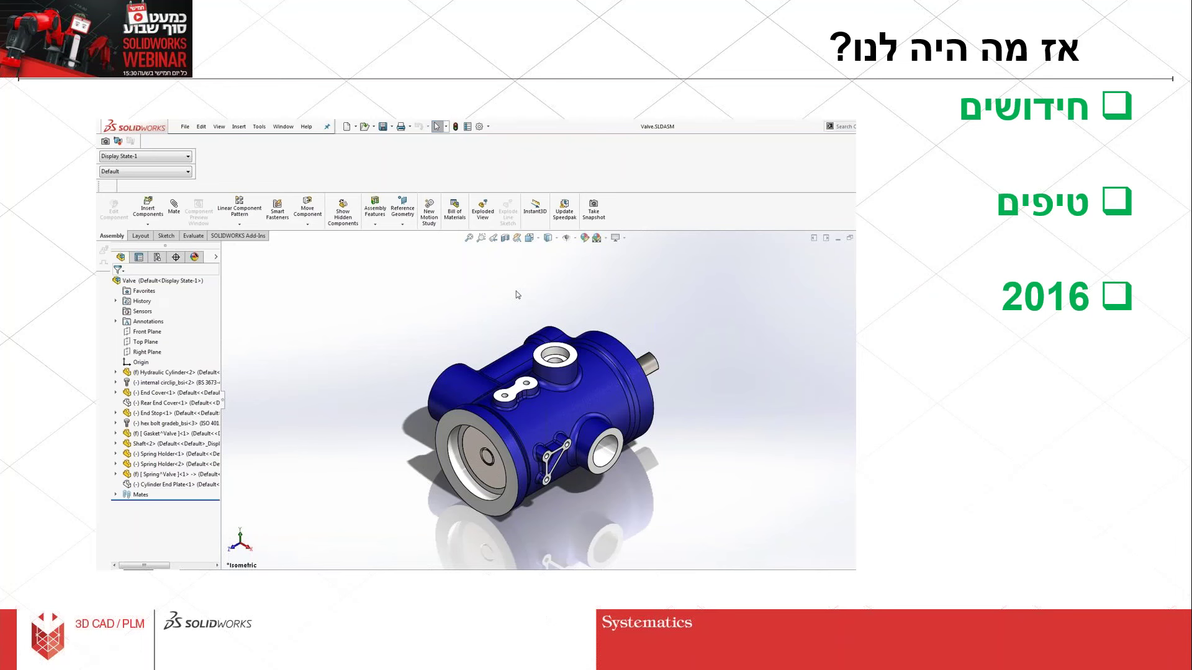
pyautogui.press('Right')
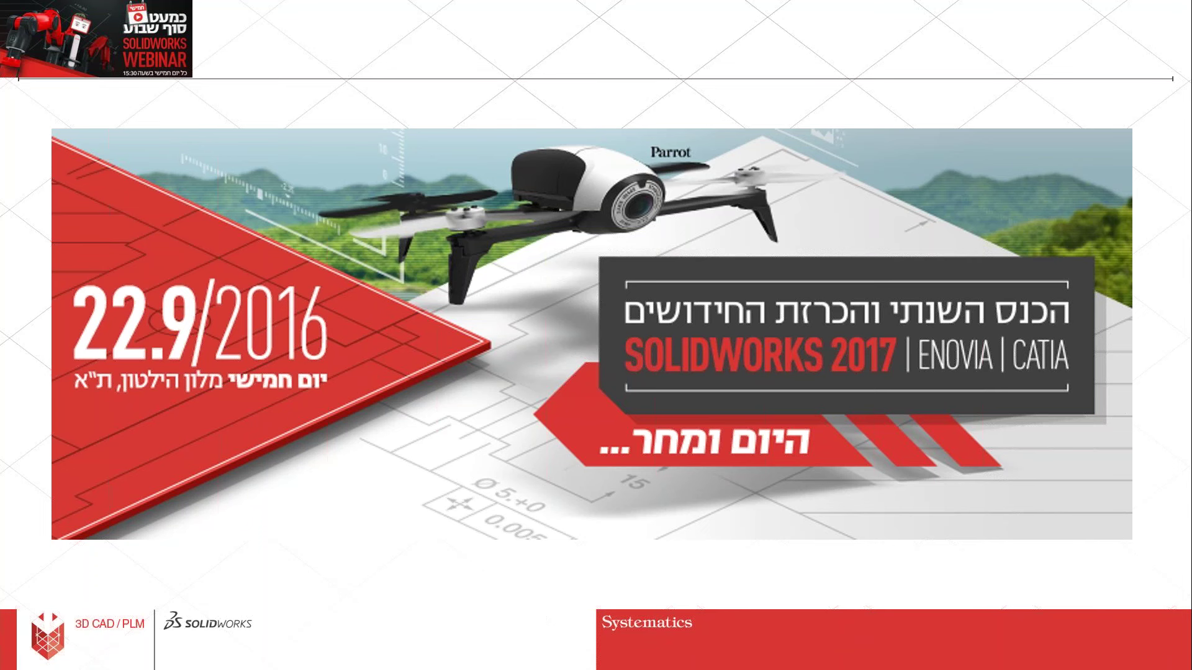
# Step: Advance through the event activities slide to the Systematics blog slide
pyautogui.click(658, 356)
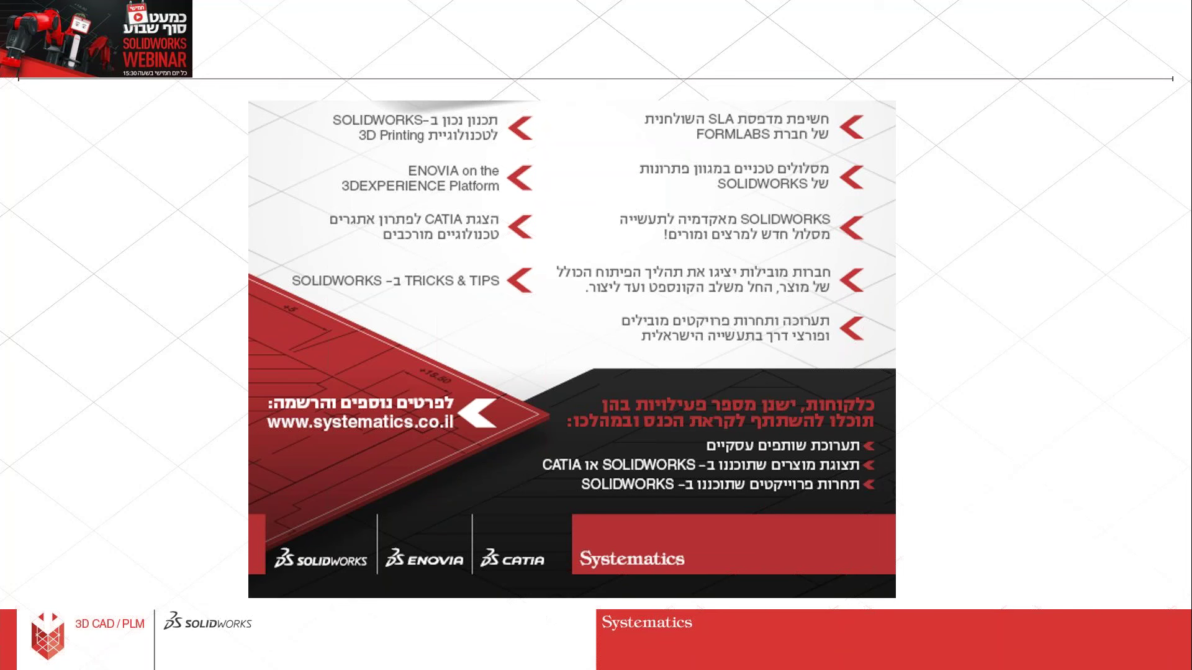
pyautogui.press('Right')
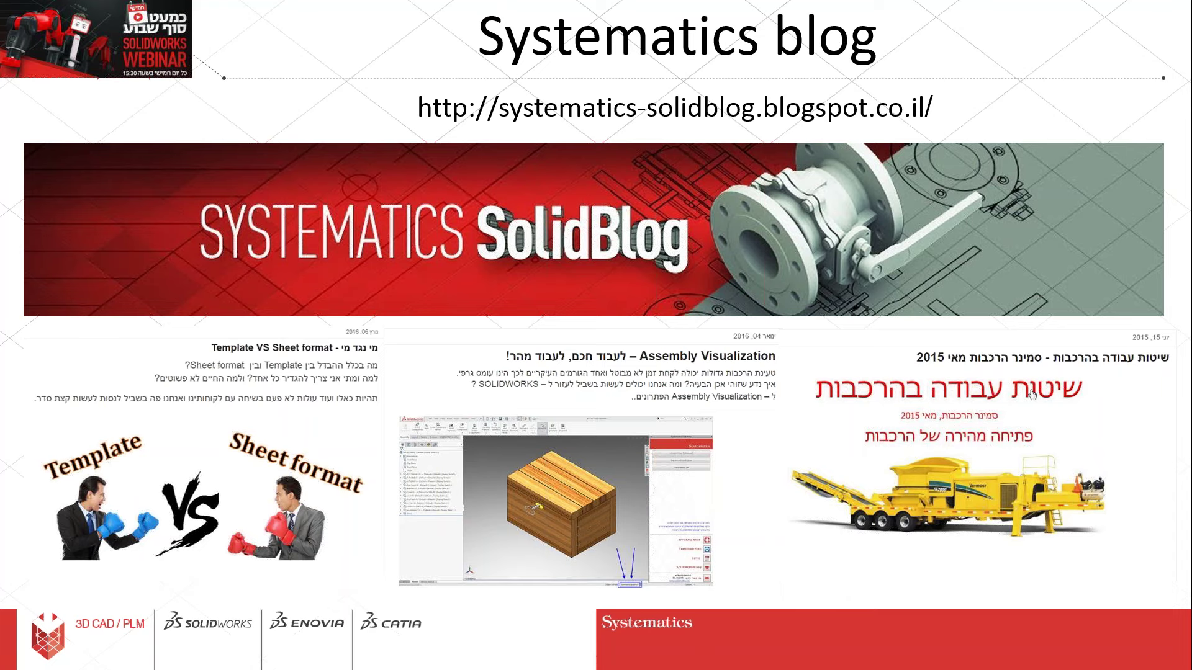
# Step: Advance the slide show past the Systematics blog slide to the closing thank-you slide
pyautogui.press('Right')
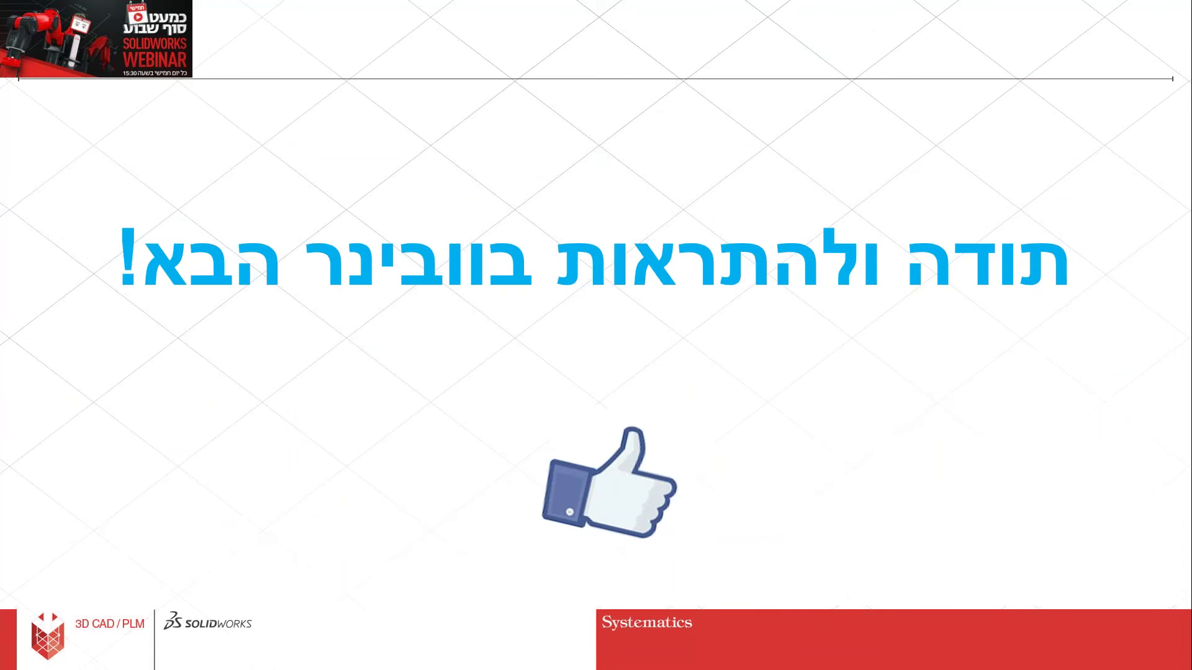